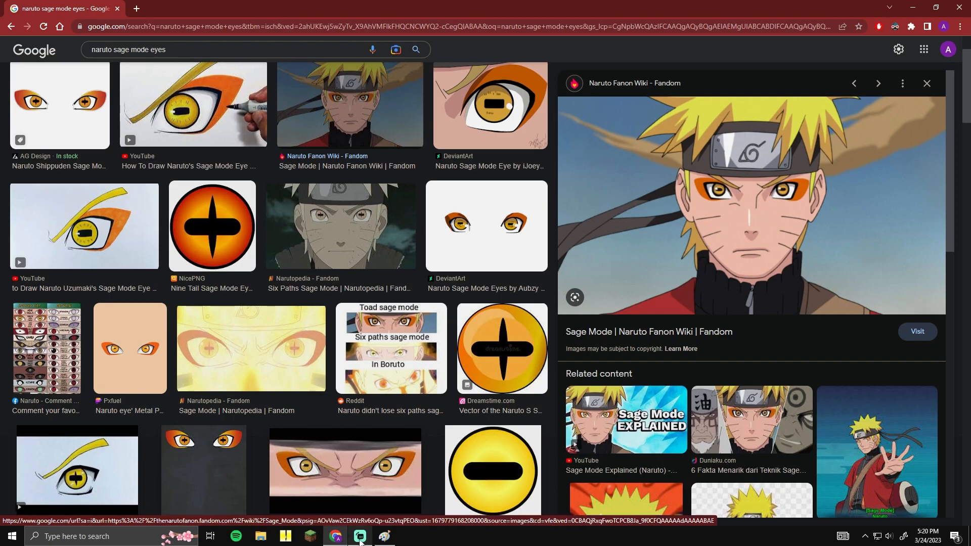
# Switch to Paint, paste the copied Naruto picture and crop it to the strip around both eyes, about 827 × 192 px
pyautogui.click(384, 536)
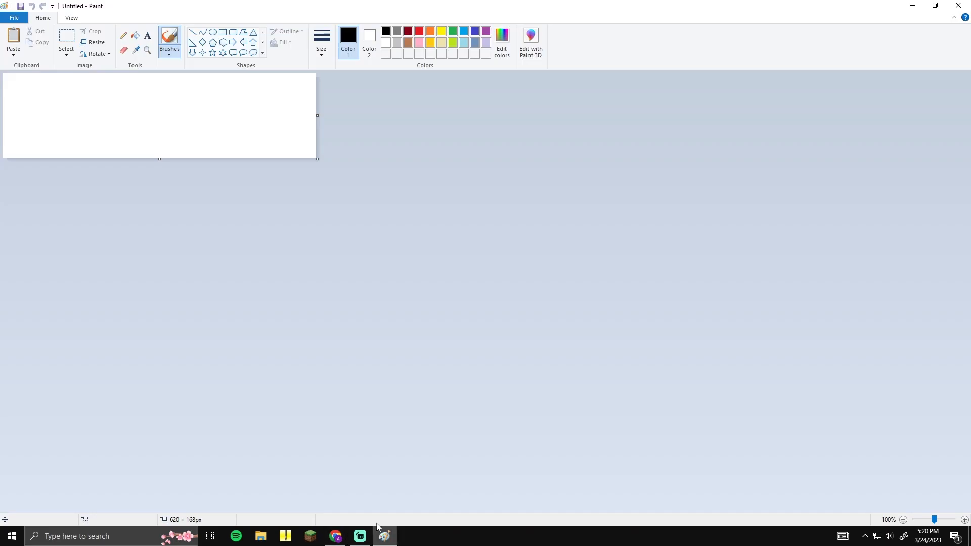
pyautogui.hotkey('ctrl', 'v')
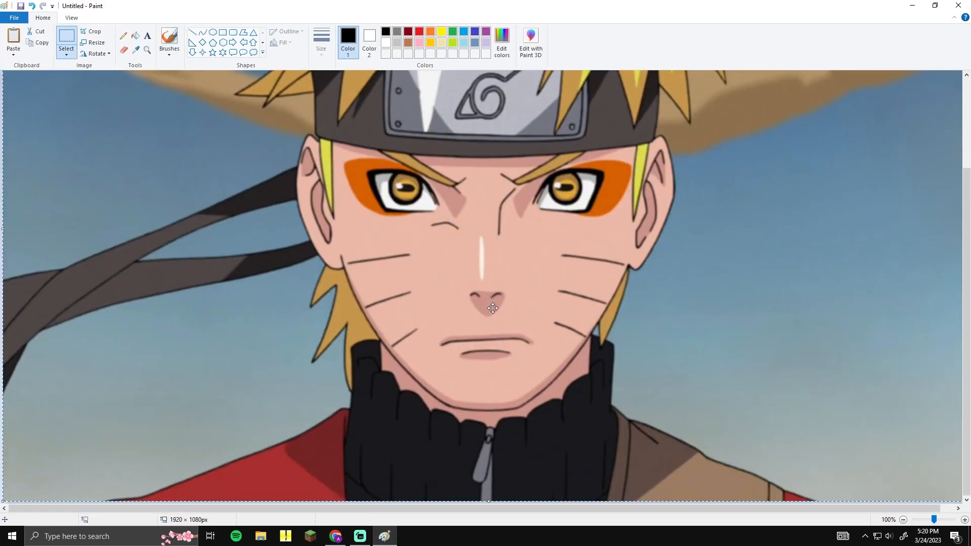
pyautogui.scroll(3, 490, 310)
pyautogui.click(67, 43)
pyautogui.moveTo(282, 250); pyautogui.dragTo(695, 350)
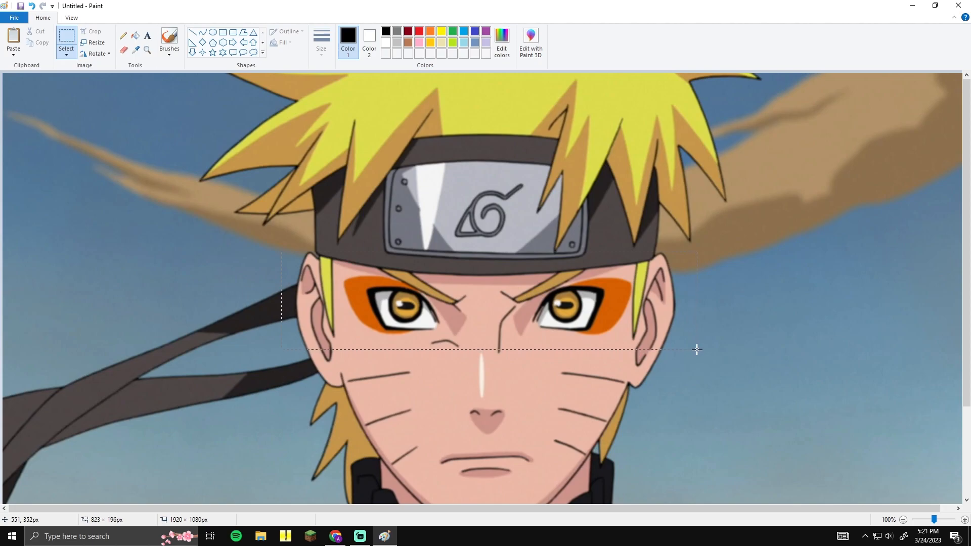
pyautogui.moveTo(699, 347); pyautogui.dragTo(699, 348)
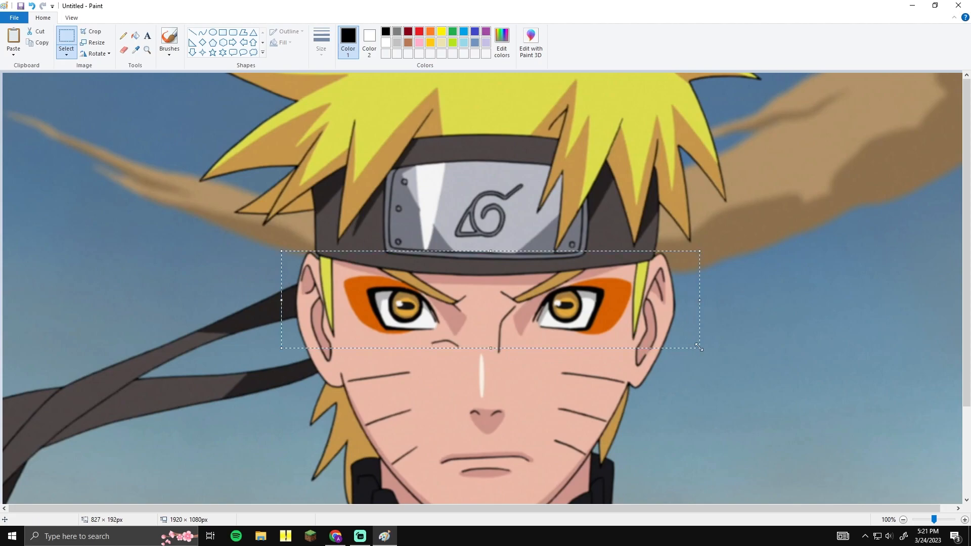
pyautogui.click(91, 31)
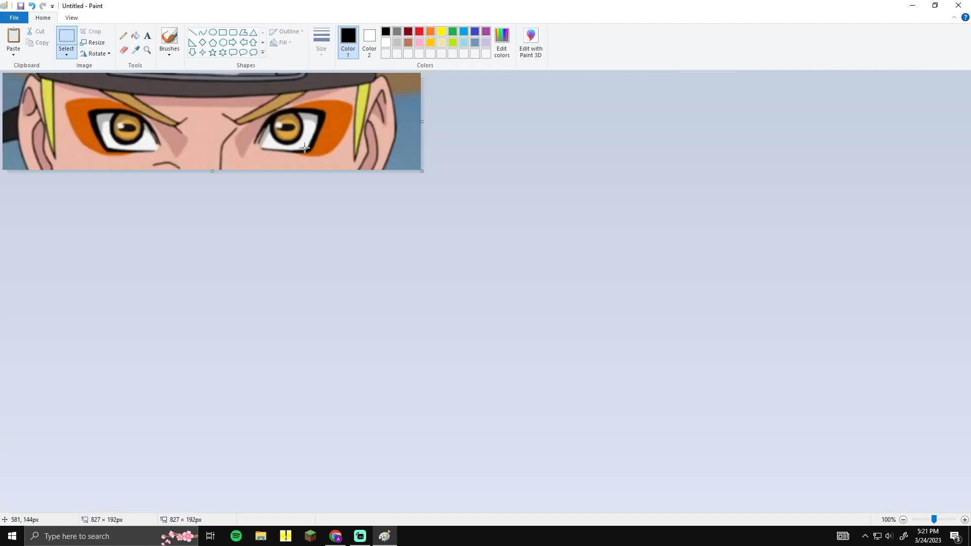
# Save the cropped picture to the Desktop as a PNG named "naruto eyes"
pyautogui.click(14, 18)
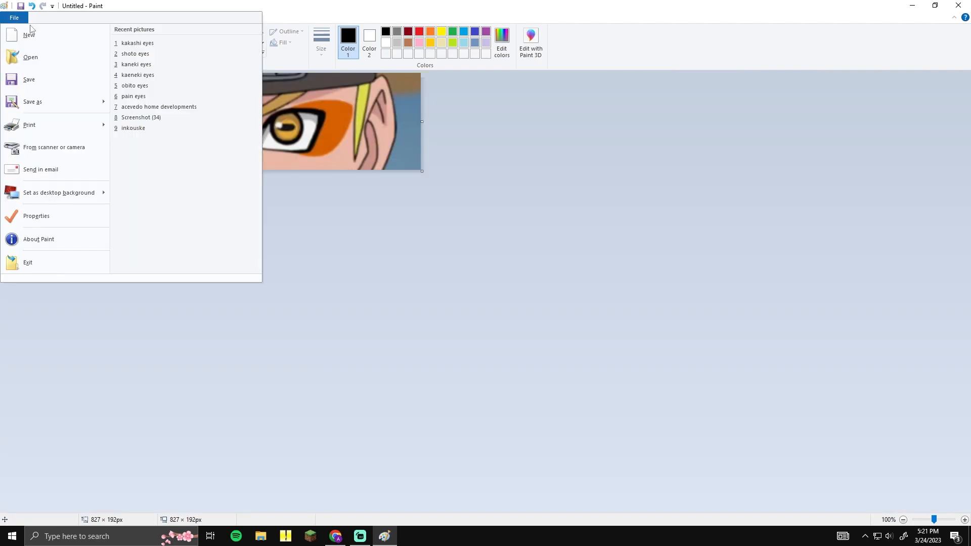
pyautogui.click(73, 104)
pyautogui.write('naruto e')
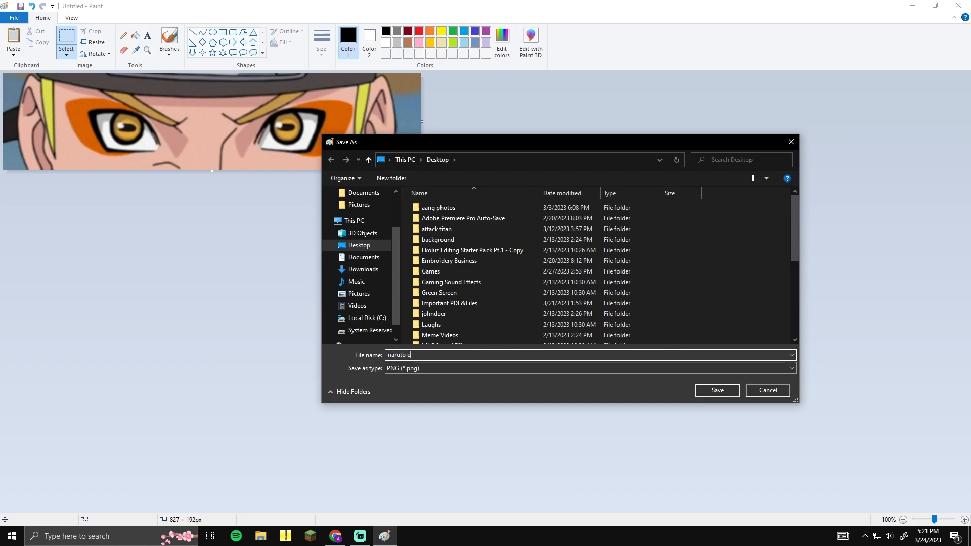
pyautogui.press('Return')
# Switch to Embrilliance, reduce its window and bring the "naruto eyes" picture from the desktop into the design
pyautogui.click(336, 536)
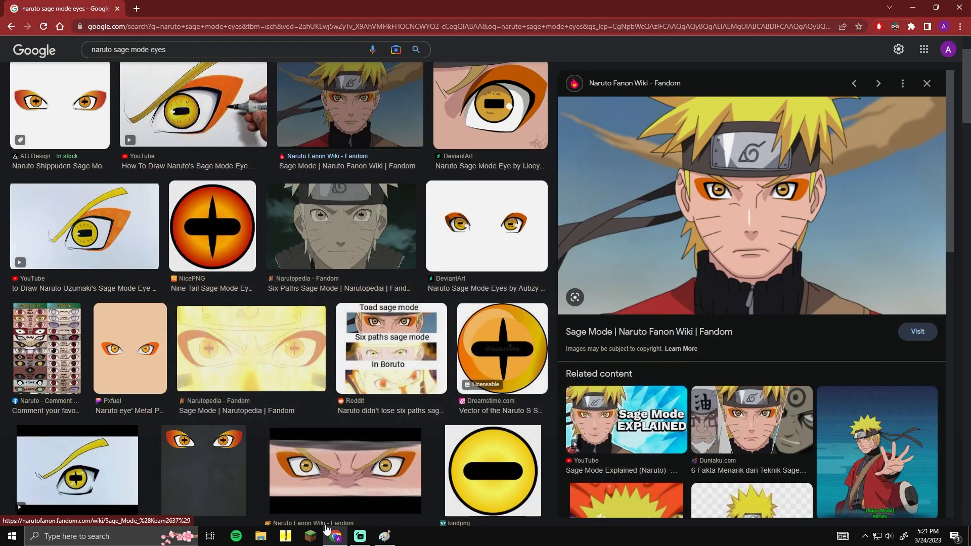
pyautogui.click(286, 536)
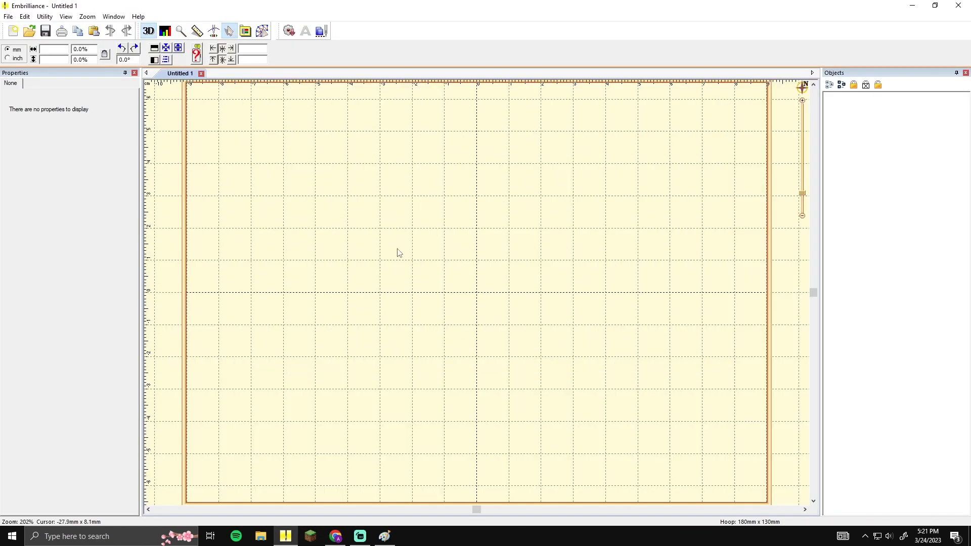
pyautogui.moveTo(424, 6); pyautogui.dragTo(477, 36)
pyautogui.moveTo(19, 484); pyautogui.dragTo(428, 247)
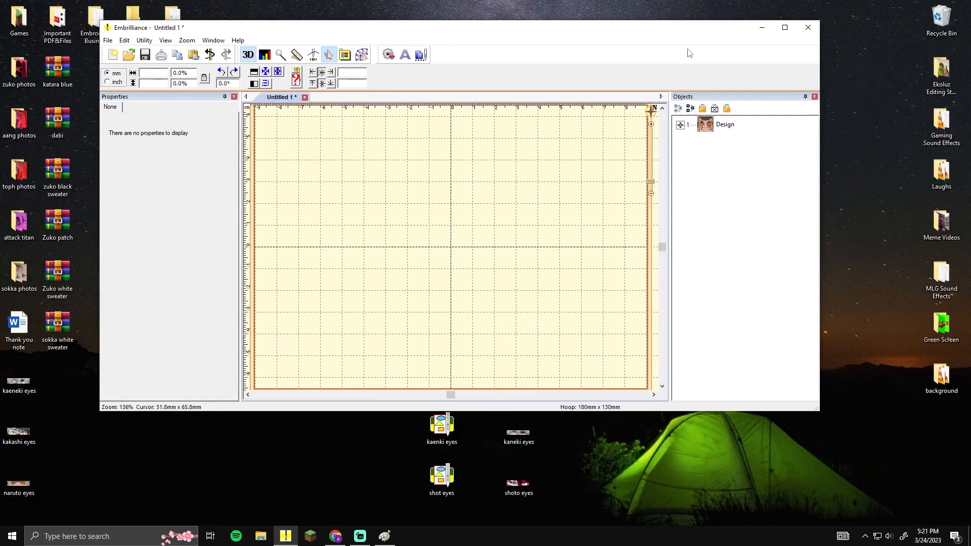
pyautogui.click(770, 33)
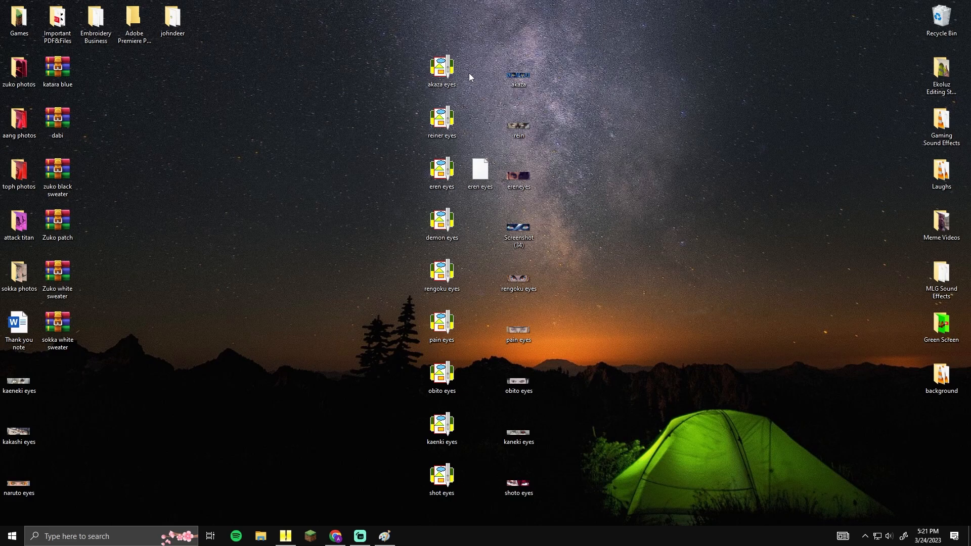
pyautogui.click(386, 541)
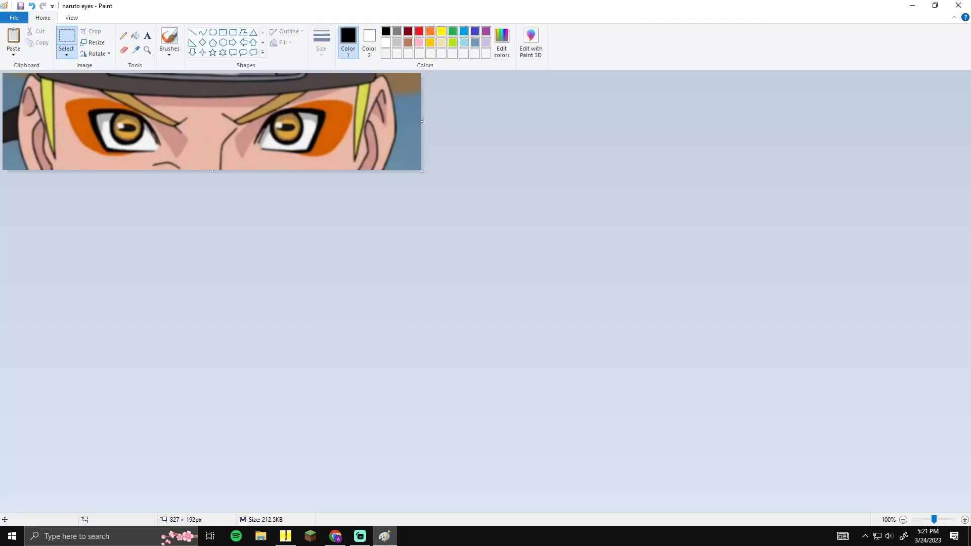
pyautogui.click(386, 541)
pyautogui.click(383, 541)
pyautogui.click(383, 542)
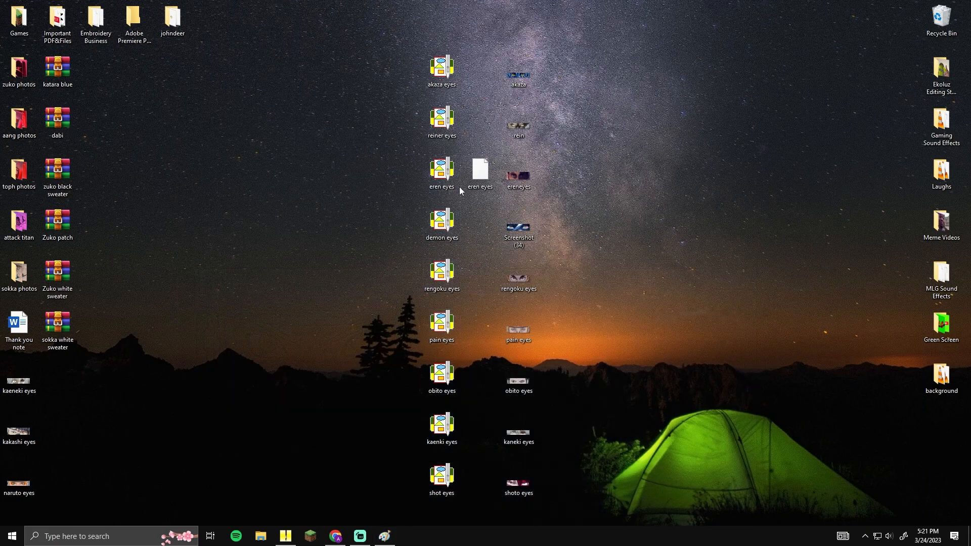
pyautogui.click(383, 538)
pyautogui.click(382, 542)
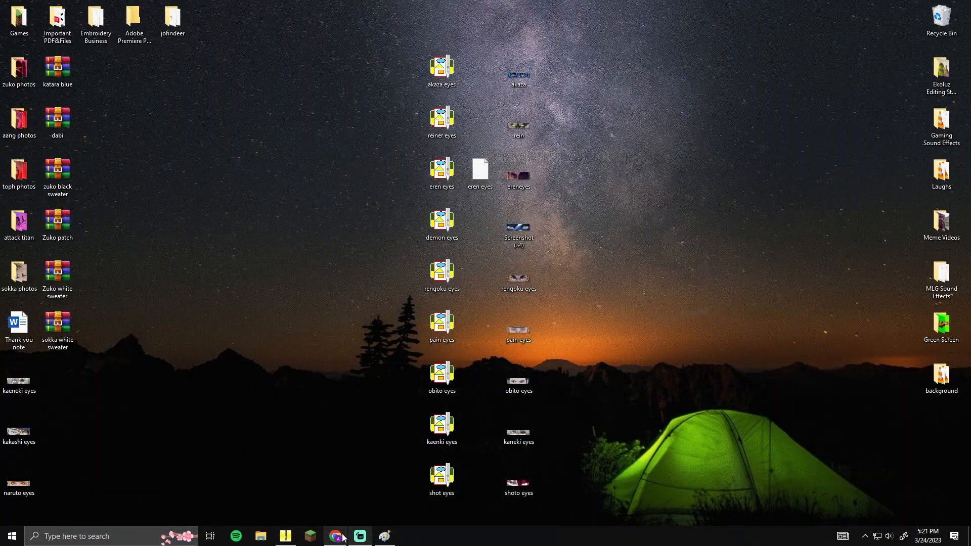
pyautogui.click(338, 538)
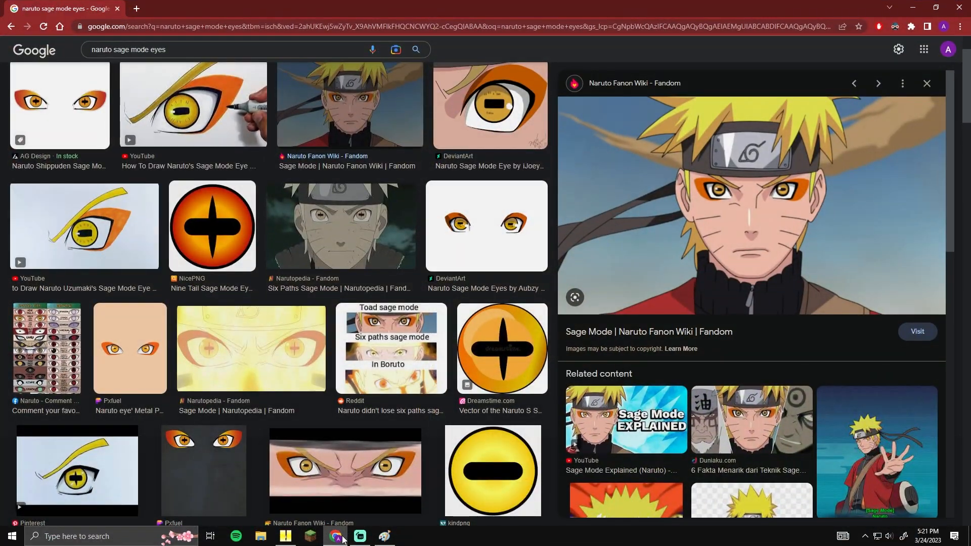
pyautogui.click(337, 537)
# Switch back to Embrilliance, enlarge its window and delete both images from the design
pyautogui.click(286, 537)
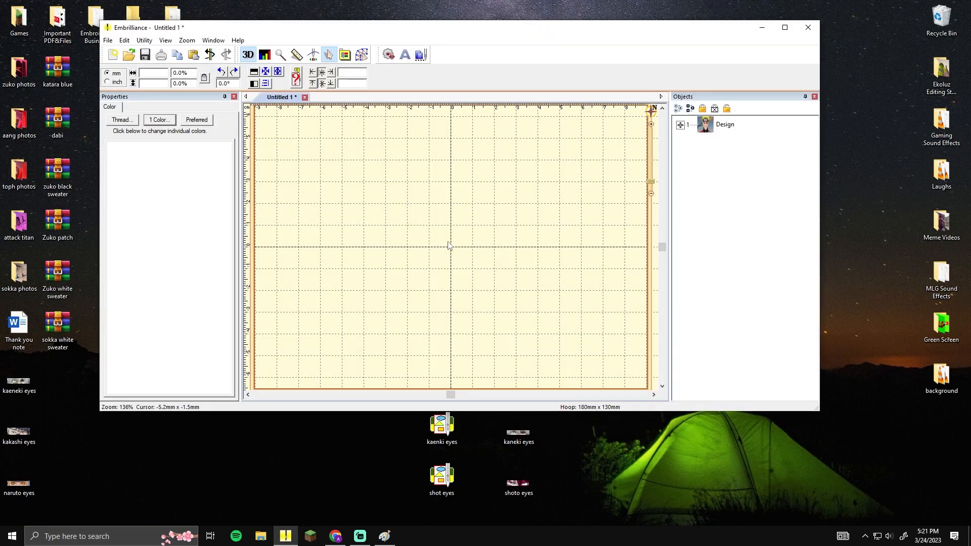
pyautogui.moveTo(618, 29); pyautogui.dragTo(619, 1)
pyautogui.click(833, 101)
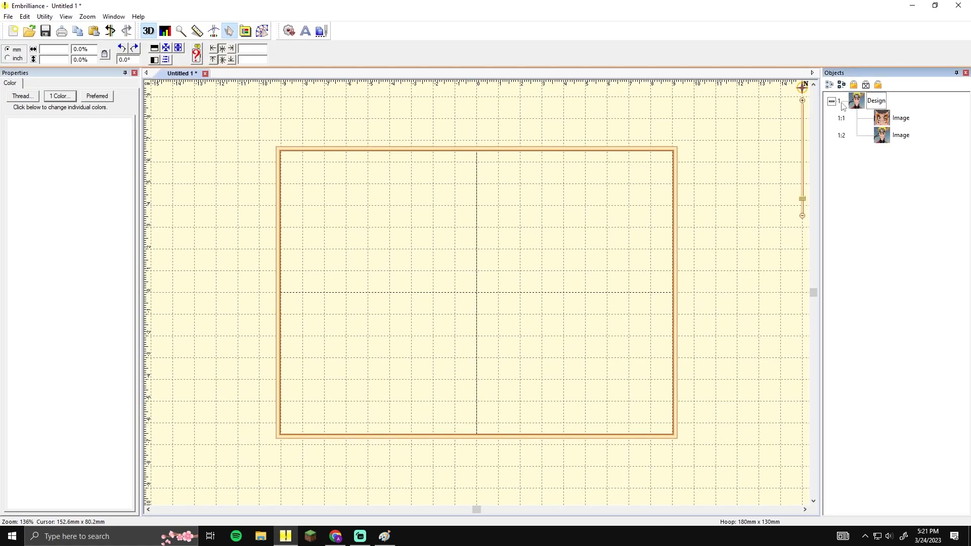
pyautogui.click(863, 105)
pyautogui.click(887, 129)
pyautogui.click(886, 121)
pyautogui.press('Delete')
pyautogui.click(887, 121)
pyautogui.press('Delete')
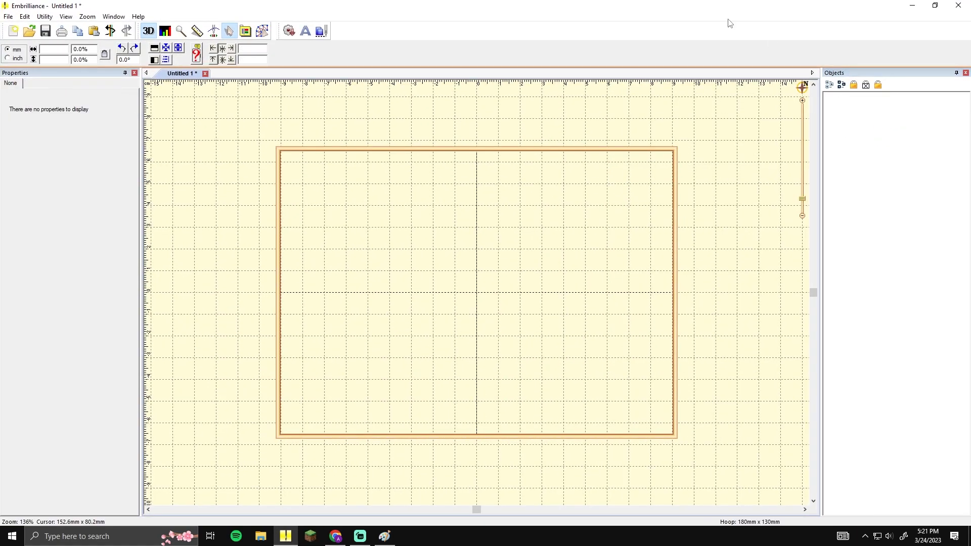
# Bring the "naruto eyes" picture from the desktop into the empty design and restore the window to full size
pyautogui.moveTo(663, 8); pyautogui.dragTo(655, 32)
pyautogui.moveTo(19, 483); pyautogui.dragTo(488, 230)
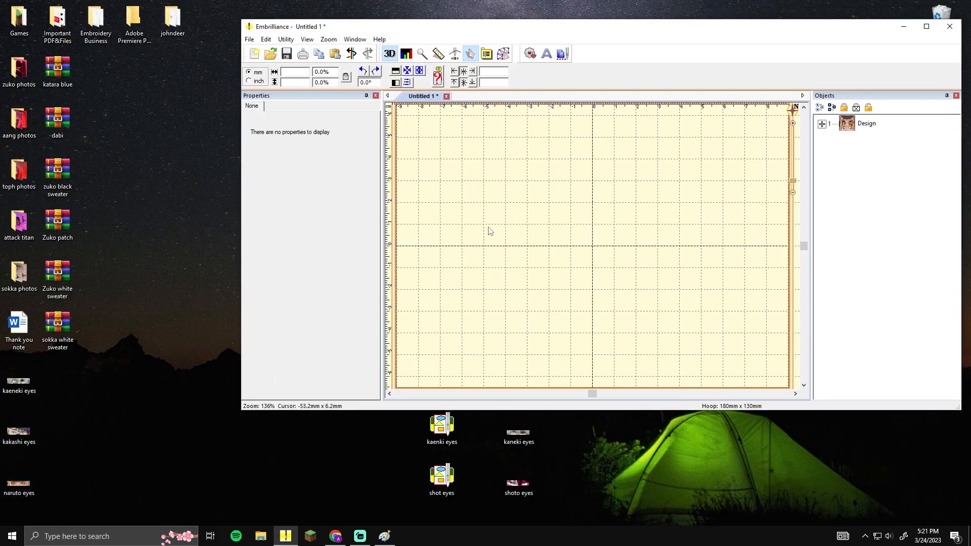
pyautogui.doubleClick(646, 32)
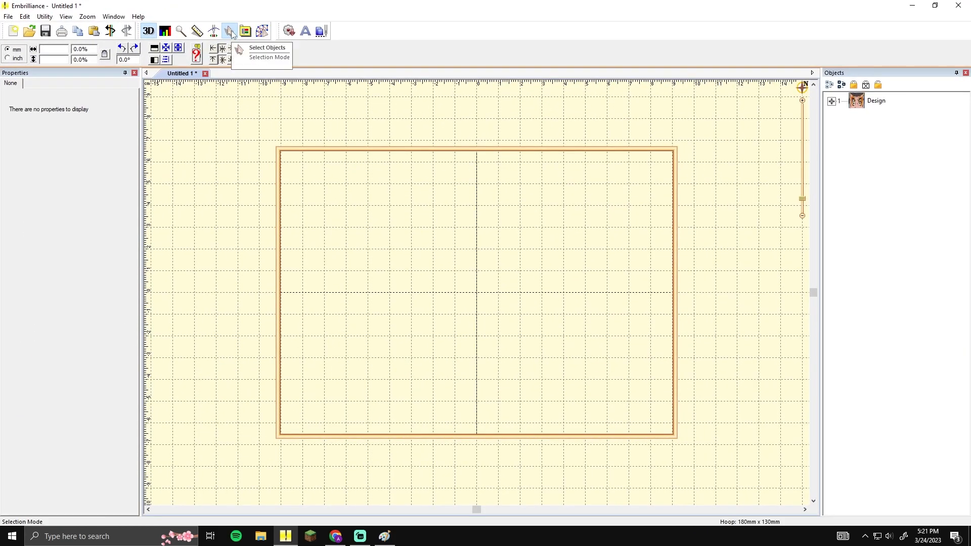
# Enter Create mode, show the background image and enlarge it proportionally to about 170 mm wide, nearly filling the hoop's width
pyautogui.click(262, 31)
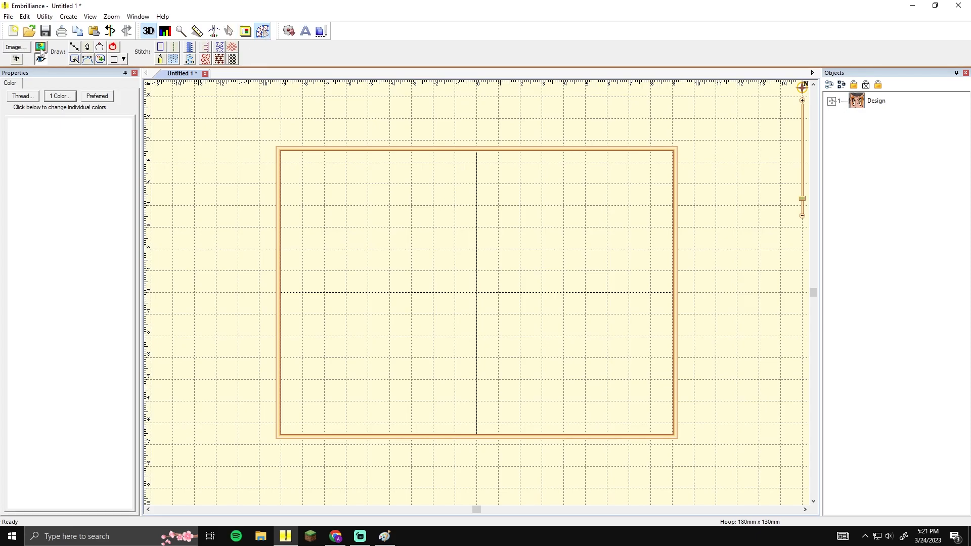
pyautogui.click(561, 278)
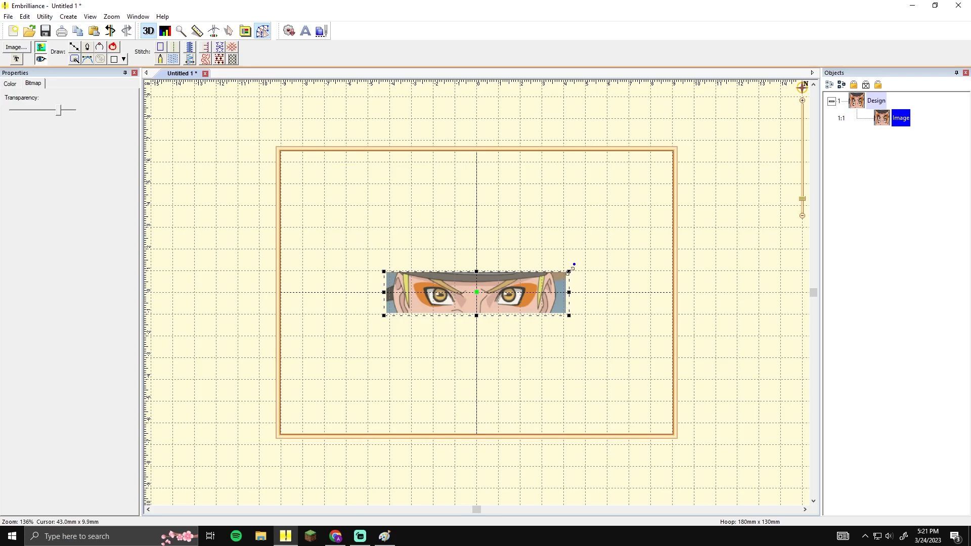
pyautogui.moveTo(569, 272); pyautogui.dragTo(586, 228)
pyautogui.click(615, 222)
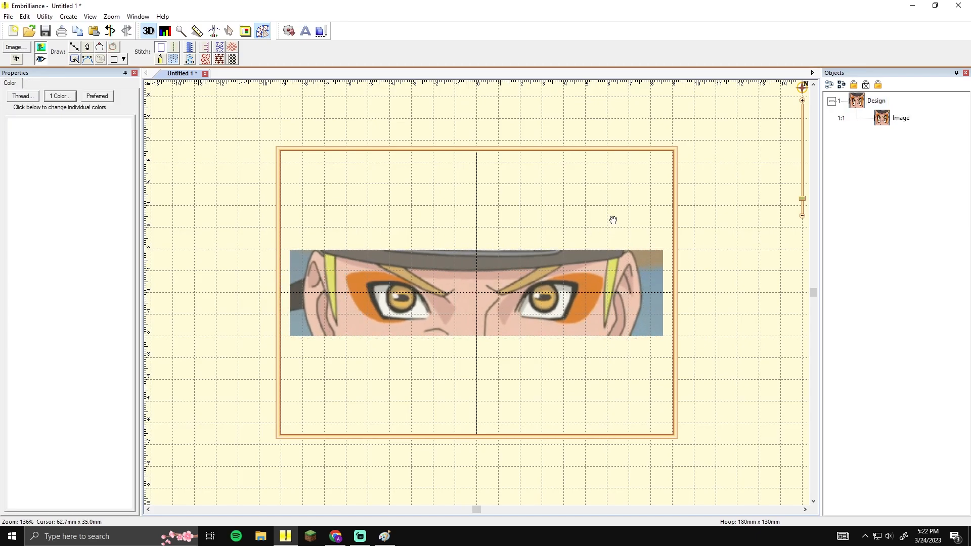
# Examine the eye, ear and dark headband strap of the background image up close
pyautogui.scroll(3, 613, 220)
pyautogui.scroll(-1, 535, 235)
pyautogui.scroll(-4, 535, 235)
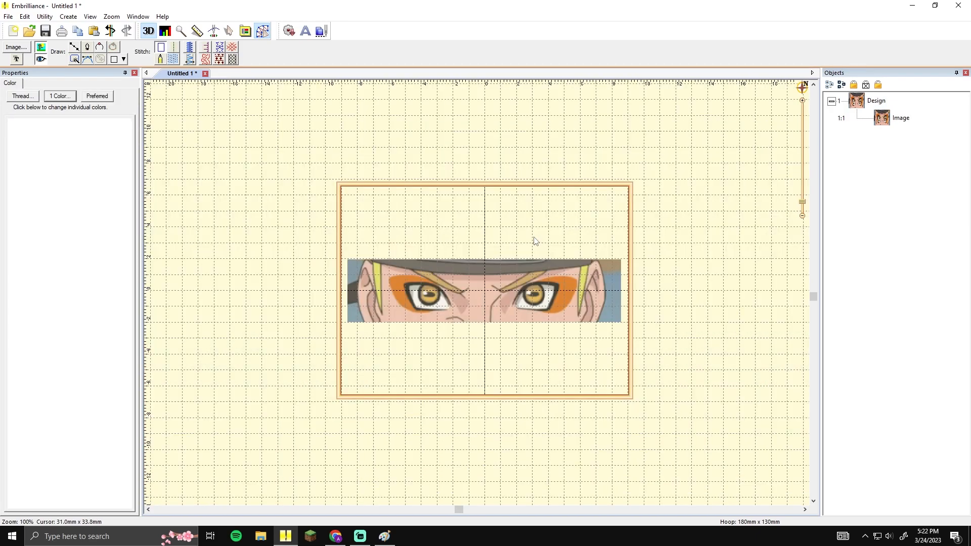
pyautogui.scroll(6, 530, 248)
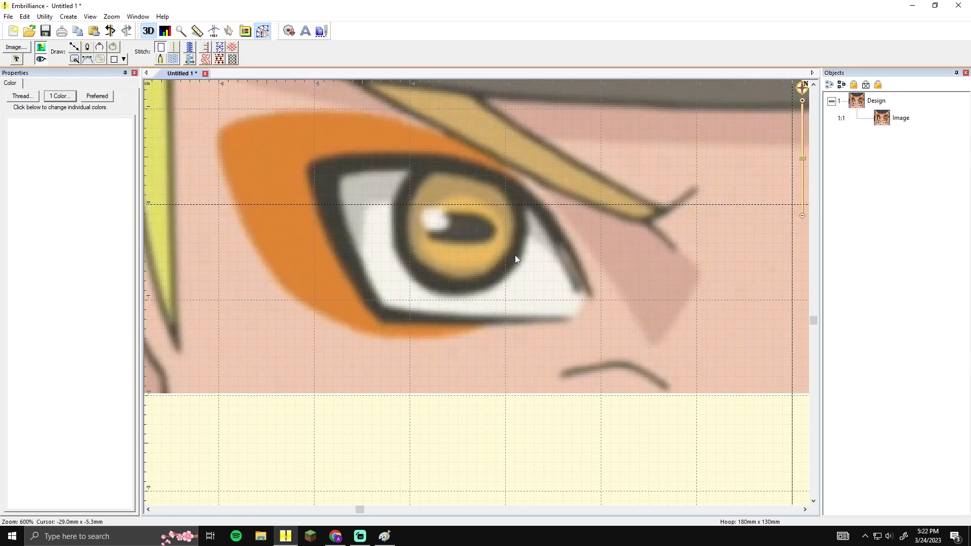
pyautogui.scroll(-6, 515, 255)
pyautogui.scroll(6, 514, 256)
pyautogui.moveTo(333, 261); pyautogui.dragTo(581, 284)
pyautogui.moveTo(334, 192); pyautogui.dragTo(374, 201)
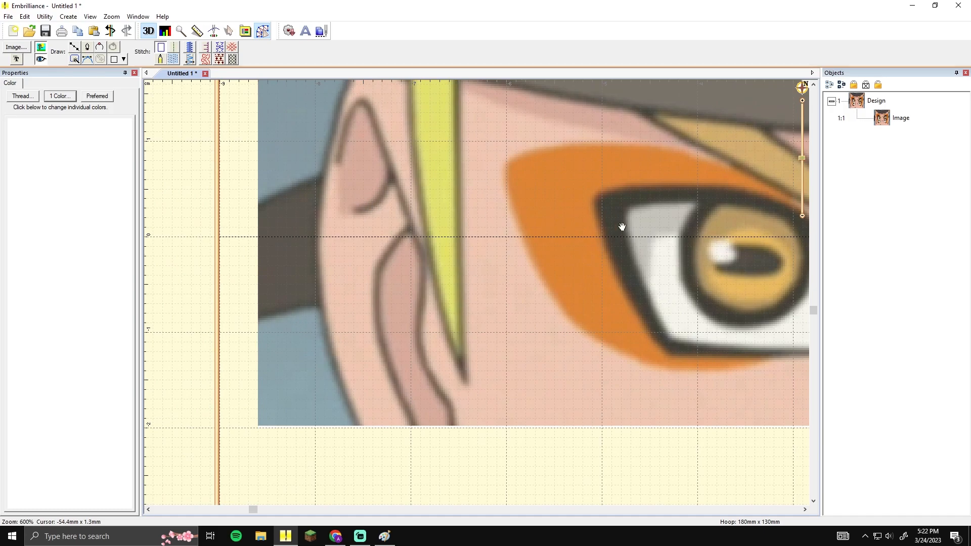
pyautogui.moveTo(622, 227); pyautogui.dragTo(559, 228)
# Trace the dark headband strap between the ear and the image's edge as a closed outline, about 9 × 15 mm
pyautogui.click(74, 47)
pyautogui.moveTo(219, 332); pyautogui.dragTo(324, 357)
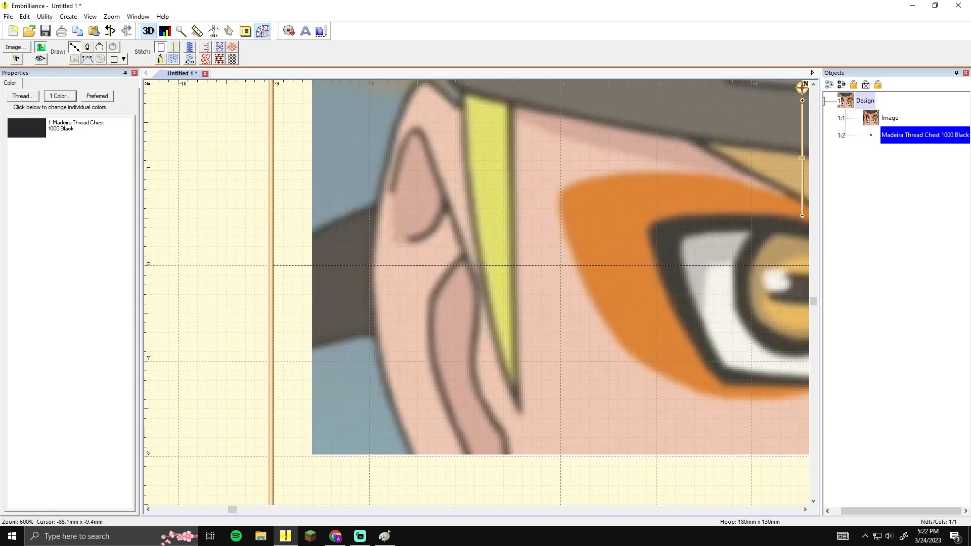
pyautogui.click(310, 353)
pyautogui.click(337, 344)
pyautogui.click(375, 341)
pyautogui.scroll(-3, 317, 360)
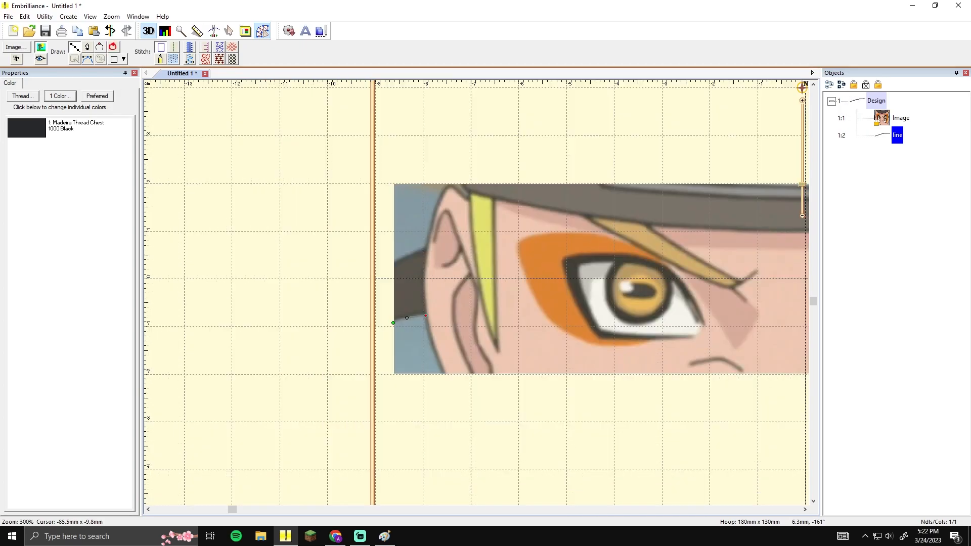
pyautogui.scroll(3, 476, 292)
pyautogui.scroll(-3, 367, 297)
pyautogui.moveTo(501, 295); pyautogui.dragTo(356, 305)
pyautogui.scroll(3, 218, 321)
pyautogui.click(472, 262)
pyautogui.click(477, 198)
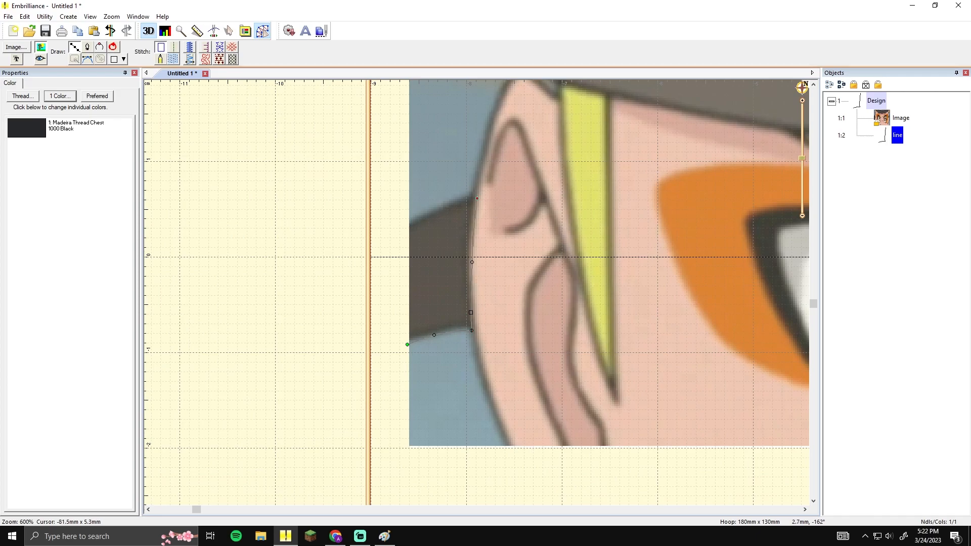
pyautogui.click(411, 226)
pyautogui.click(409, 344)
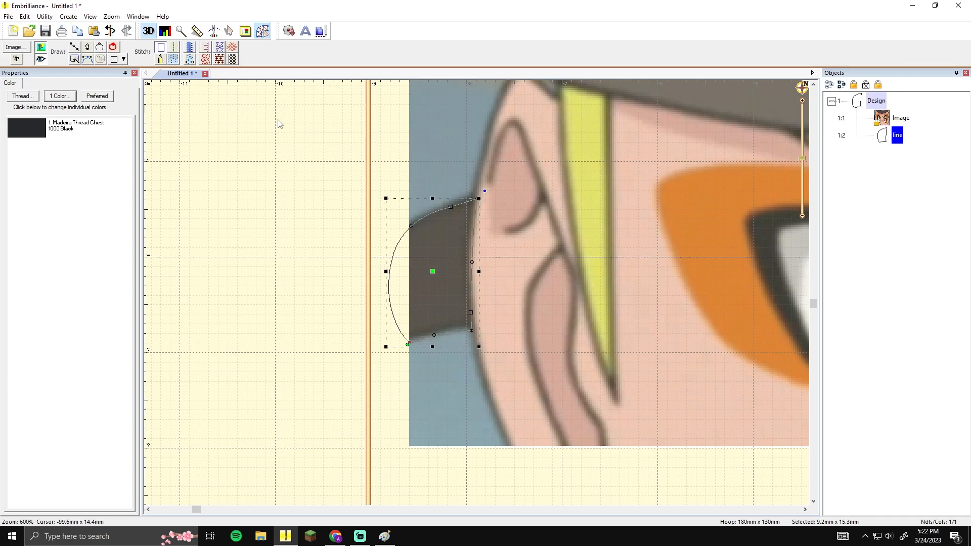
# Turn the strap outline into fill stitches, straighten its edge along the image border and fine-tune the upper corner point
pyautogui.click(174, 59)
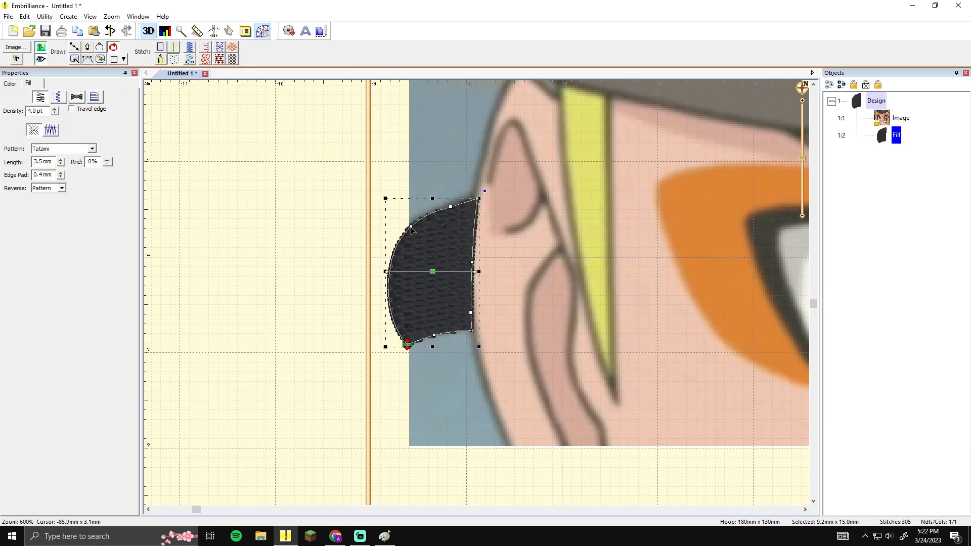
pyautogui.rightClick(409, 347)
pyautogui.click(526, 293)
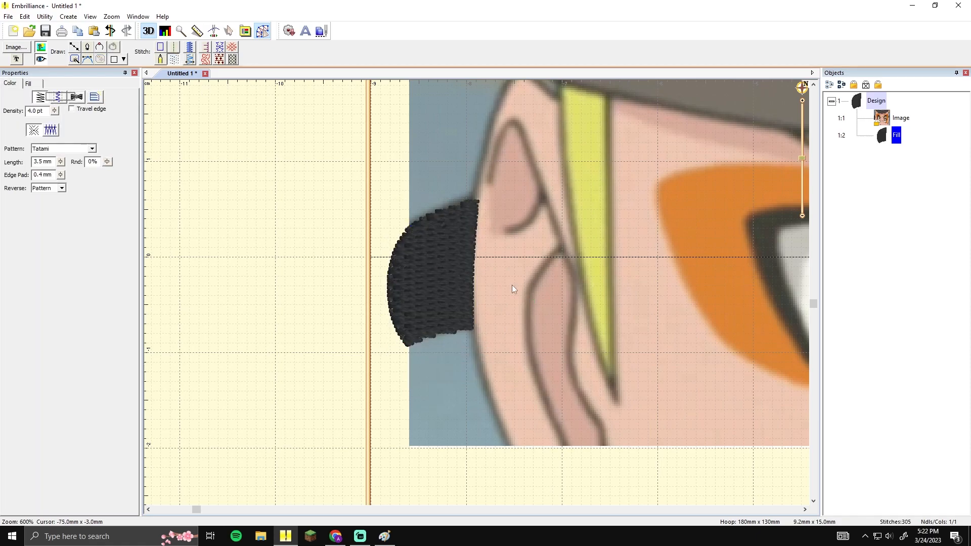
pyautogui.click(413, 233)
pyautogui.rightClick(409, 228)
pyautogui.click(442, 259)
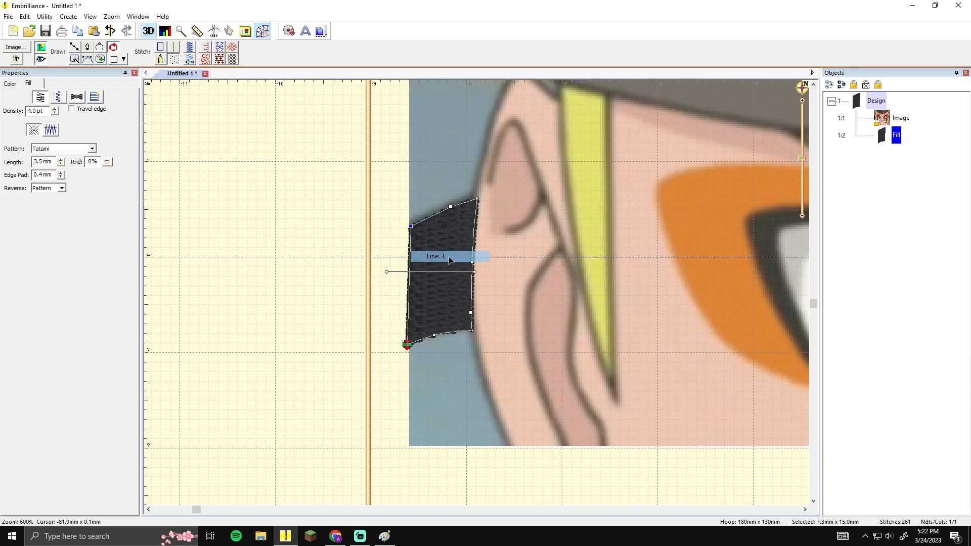
pyautogui.moveTo(411, 226); pyautogui.dragTo(409, 228)
# Start a new line at the strap's lower corner on the image border
pyautogui.click(575, 238)
pyautogui.moveTo(574, 237); pyautogui.dragTo(521, 245)
pyautogui.click(436, 292)
pyautogui.moveTo(575, 297); pyautogui.dragTo(529, 296)
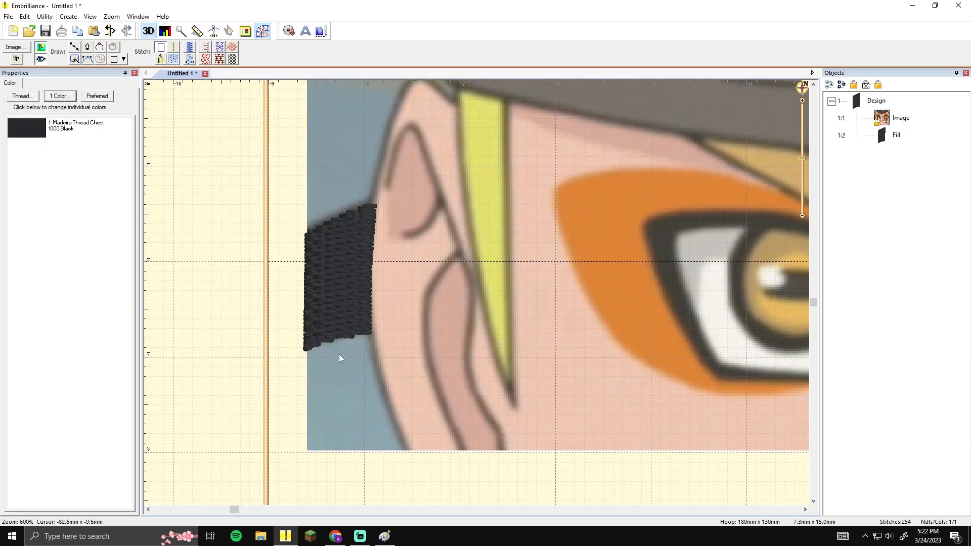
pyautogui.click(333, 335)
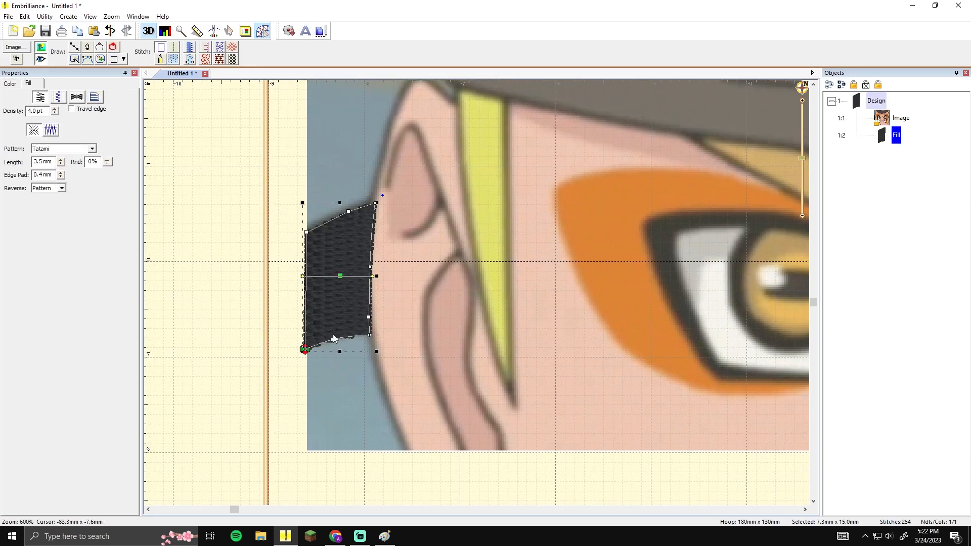
pyautogui.click(77, 48)
pyautogui.click(306, 348)
pyautogui.click(308, 451)
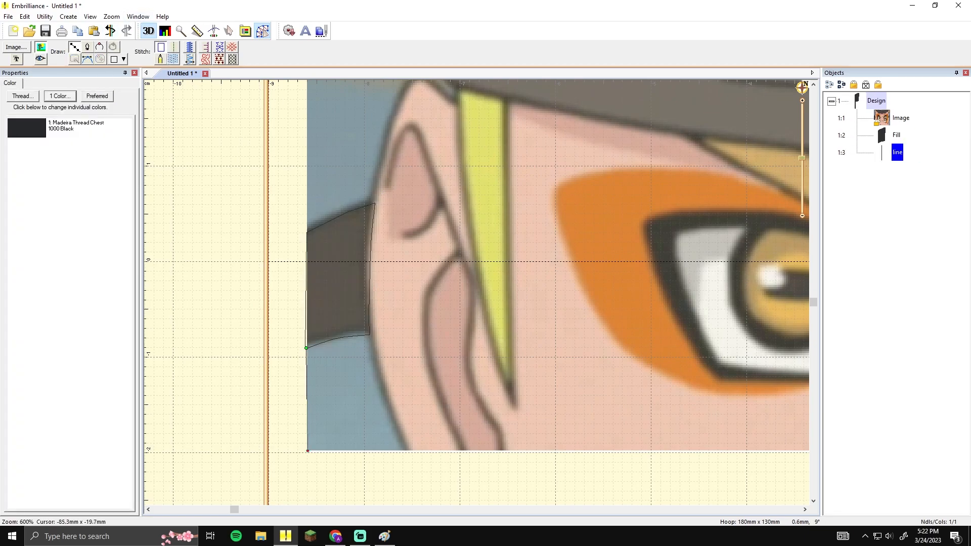
pyautogui.click(430, 447)
pyautogui.click(421, 381)
pyautogui.click(336, 369)
pyautogui.press('BackSpace')
pyautogui.press('BackSpace')
pyautogui.press('BackSpace')
pyautogui.press('BackSpace')
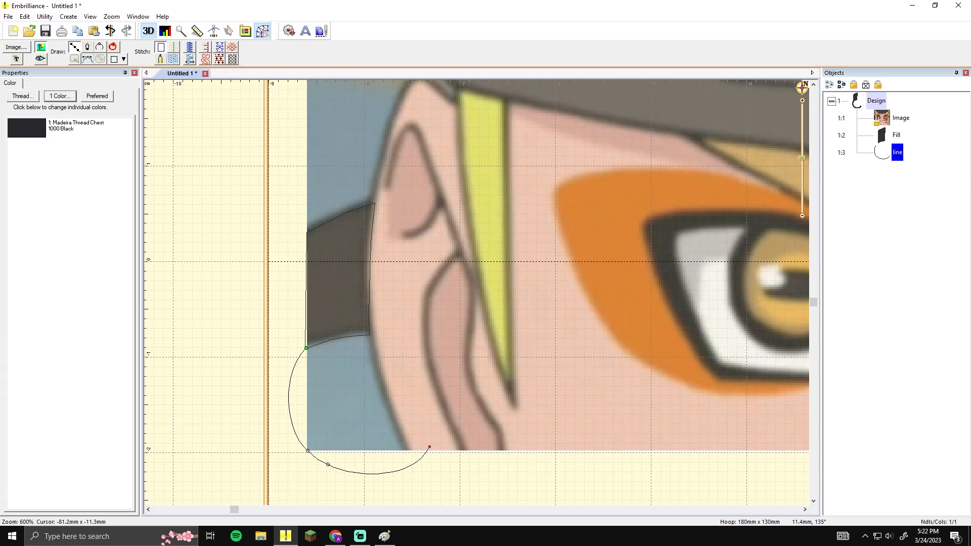
# Run the line along the image's borders to the ear's outer edge, about 10.6 × 10.8 mm, and make it a run stitch
pyautogui.click(308, 451)
pyautogui.click(406, 452)
pyautogui.press('Return')
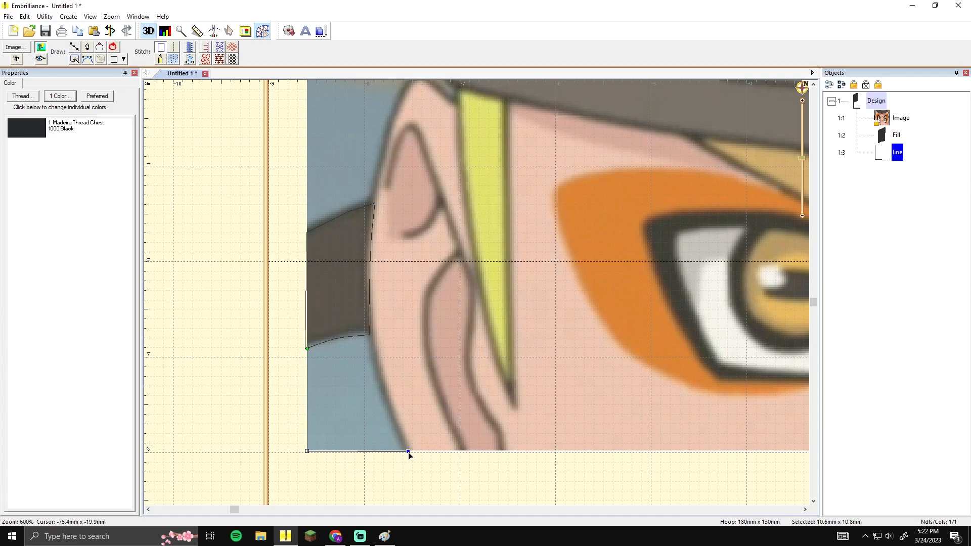
pyautogui.click(174, 47)
# Trace the ear's outer edge from the image's lower border over the tip to the yellow hair strand, about 40 mm tall
pyautogui.click(74, 47)
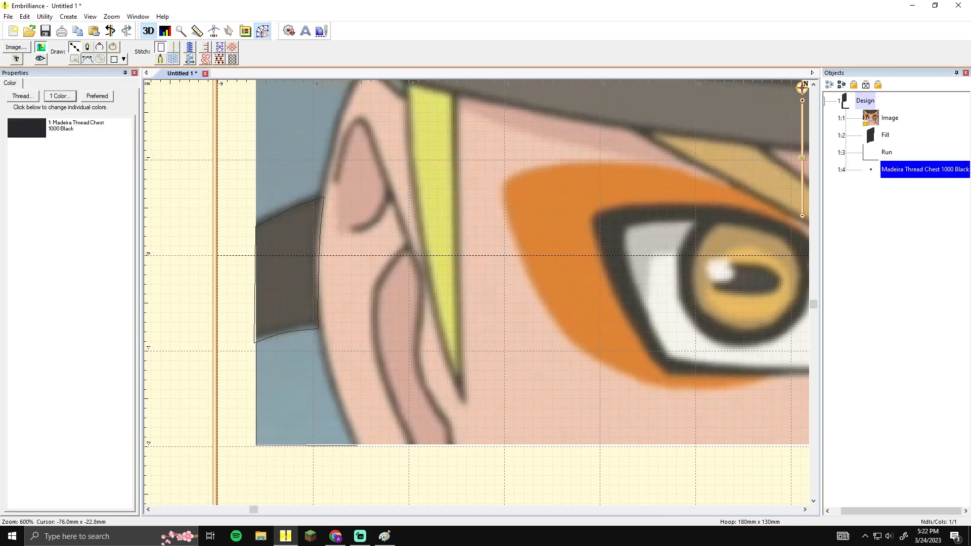
pyautogui.click(357, 446)
pyautogui.click(331, 375)
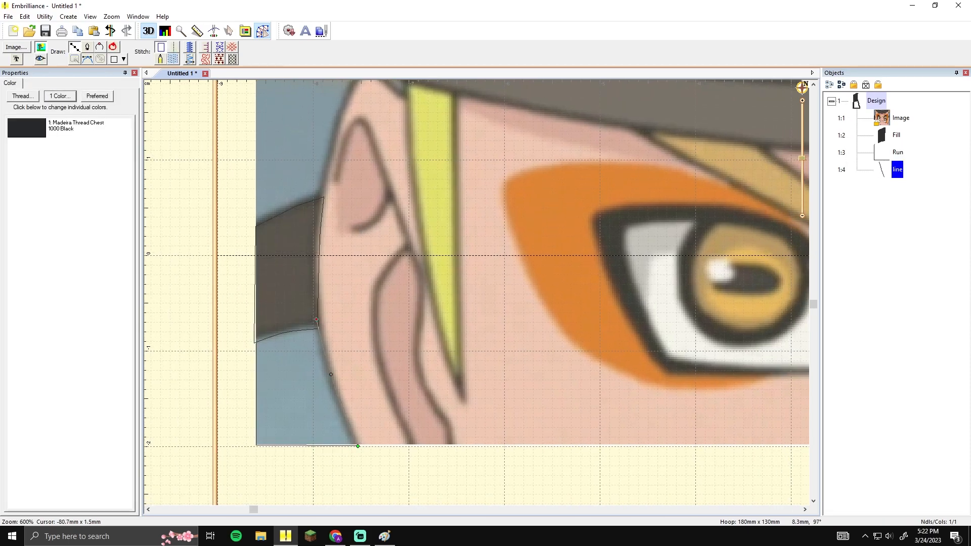
pyautogui.click(316, 319)
pyautogui.scroll(2, 320, 198)
pyautogui.click(319, 278)
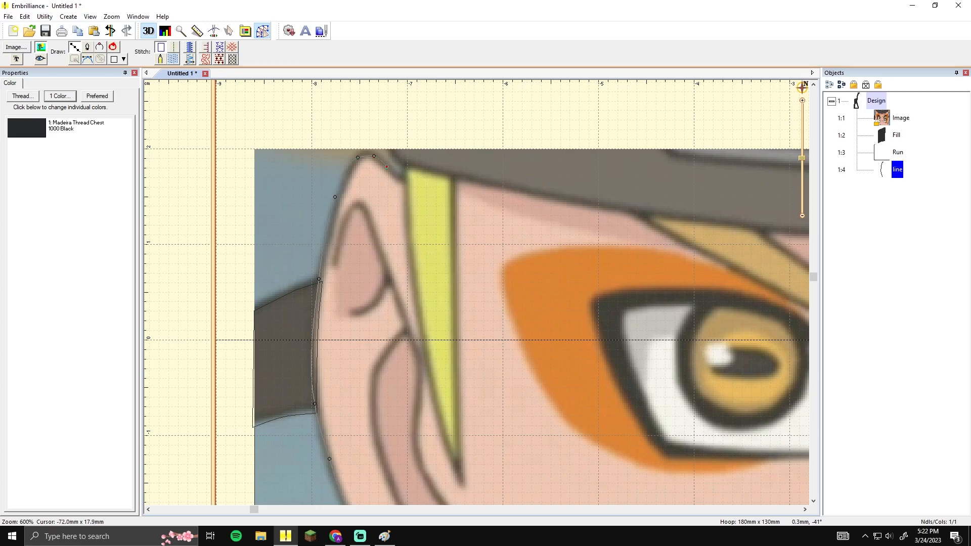
pyautogui.press('Return')
# Turn the outer ear line into a satin border and set its width to 1.5 mm
pyautogui.click(190, 47)
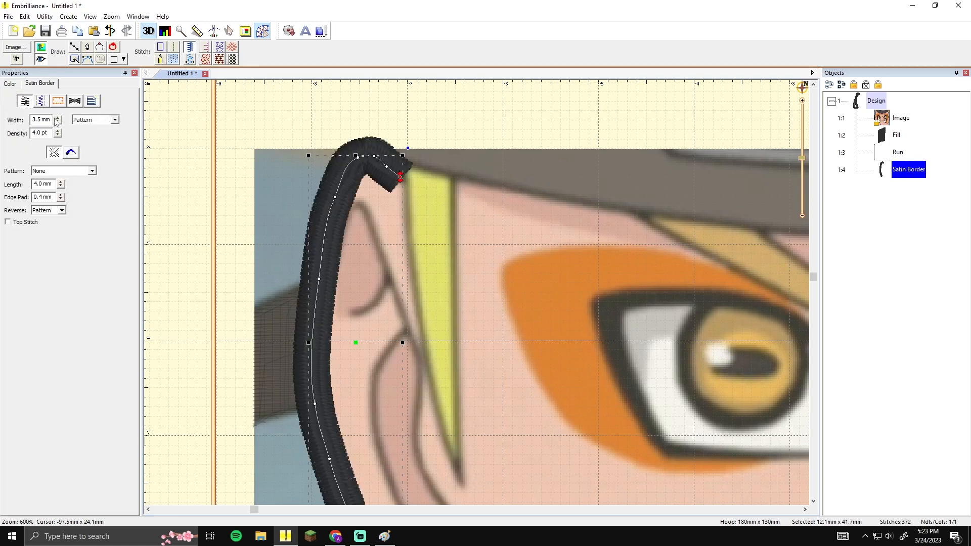
pyautogui.click(38, 120)
pyautogui.press('BackSpace')
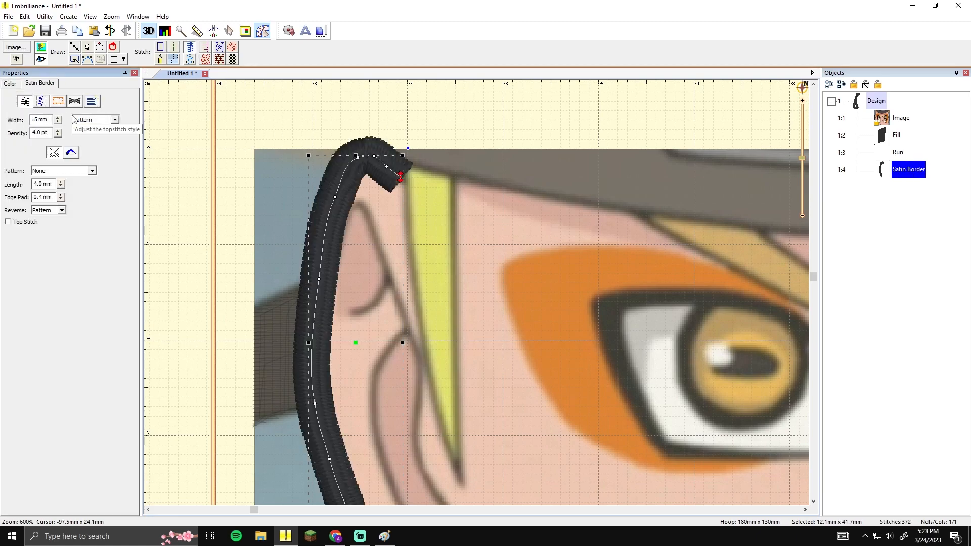
pyautogui.write('1')
pyautogui.press('Tab')
pyautogui.click(419, 151)
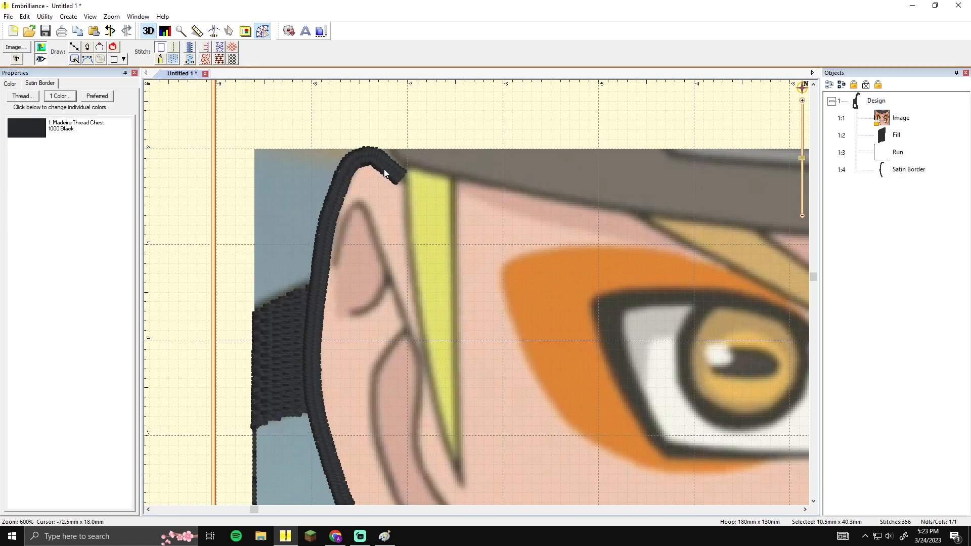
pyautogui.click(384, 165)
pyautogui.moveTo(386, 166); pyautogui.dragTo(383, 145)
# Try tracing the hair strand's edge and the upper inner-ear fold as one run stitch line, about 9.4 × 18.7 mm
pyautogui.click(74, 46)
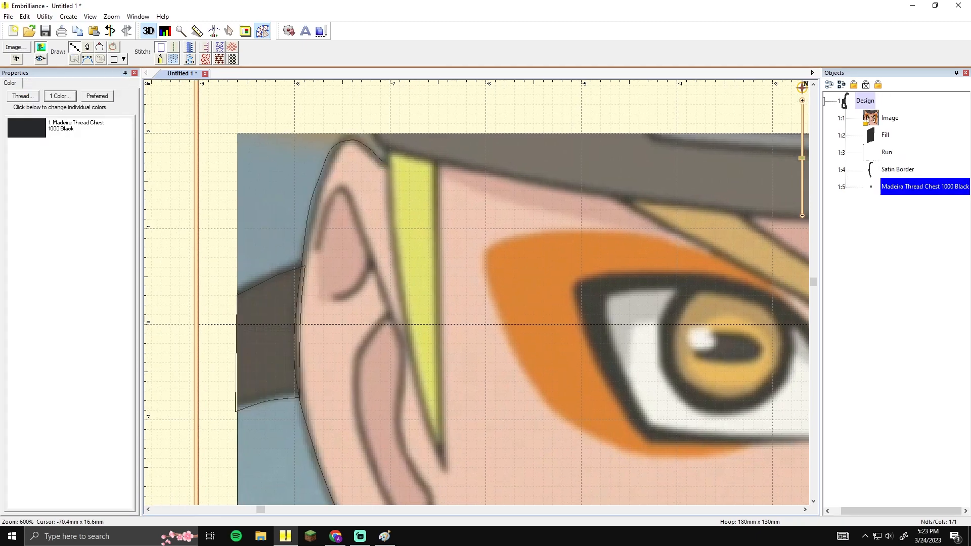
pyautogui.click(388, 165)
pyautogui.click(392, 245)
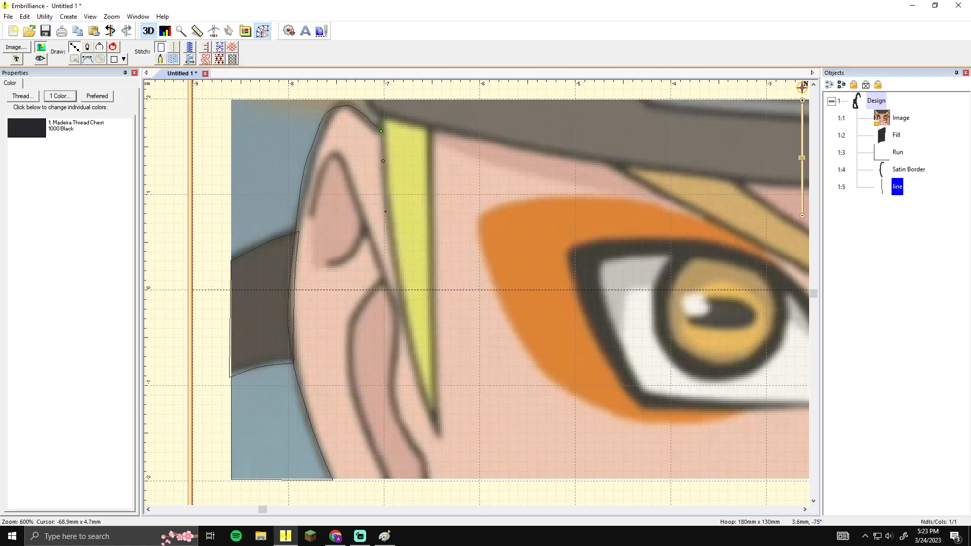
pyautogui.click(402, 308)
pyautogui.click(329, 160)
pyautogui.press('BackSpace')
pyautogui.press('BackSpace')
pyautogui.click(175, 51)
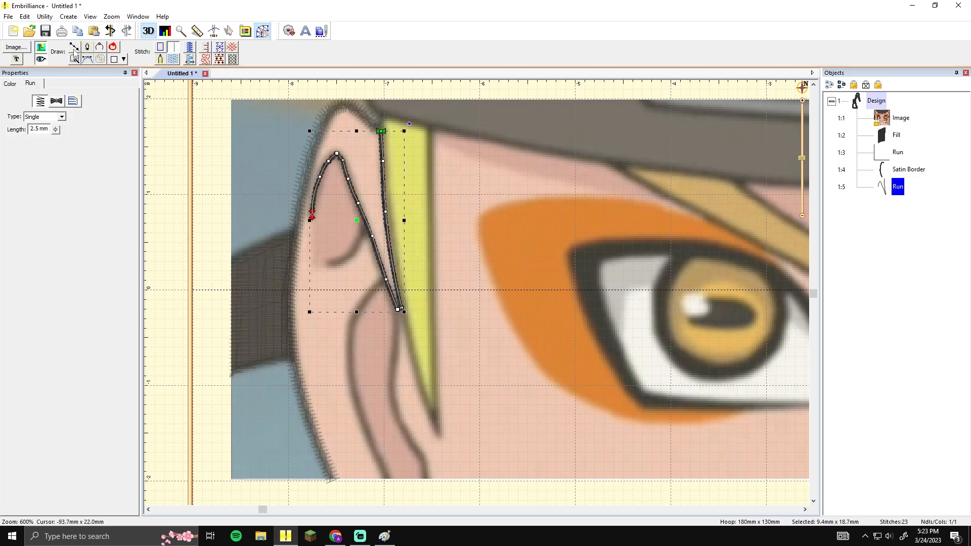
# Abandon the new line and delete the run line tracing the hair edge and upper ear fold
pyautogui.click(74, 47)
pyautogui.click(310, 215)
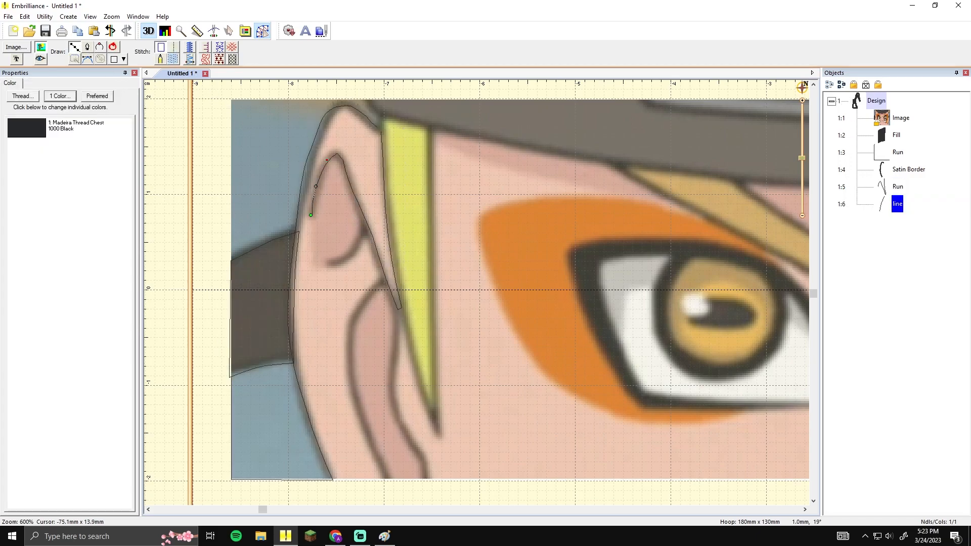
pyautogui.press('Escape')
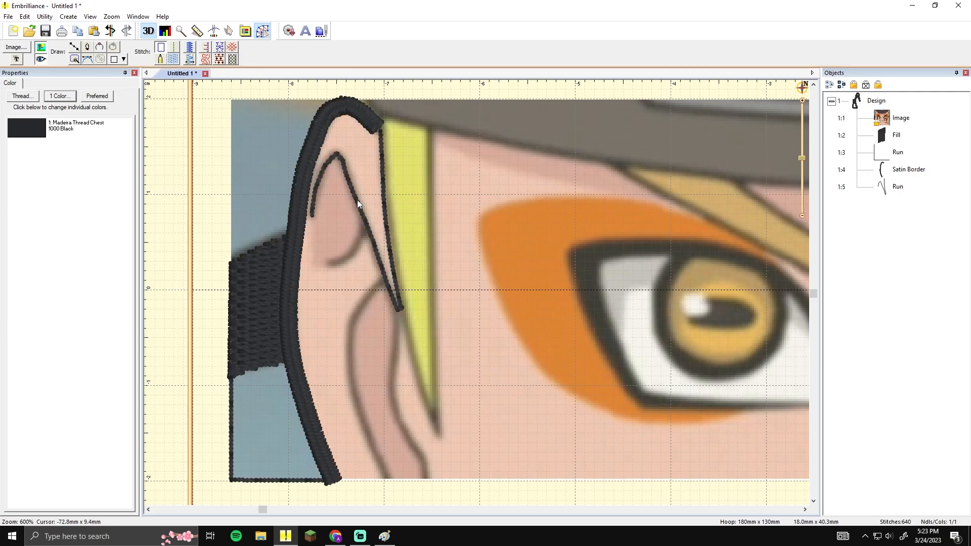
pyautogui.click(357, 198)
pyautogui.press('Delete')
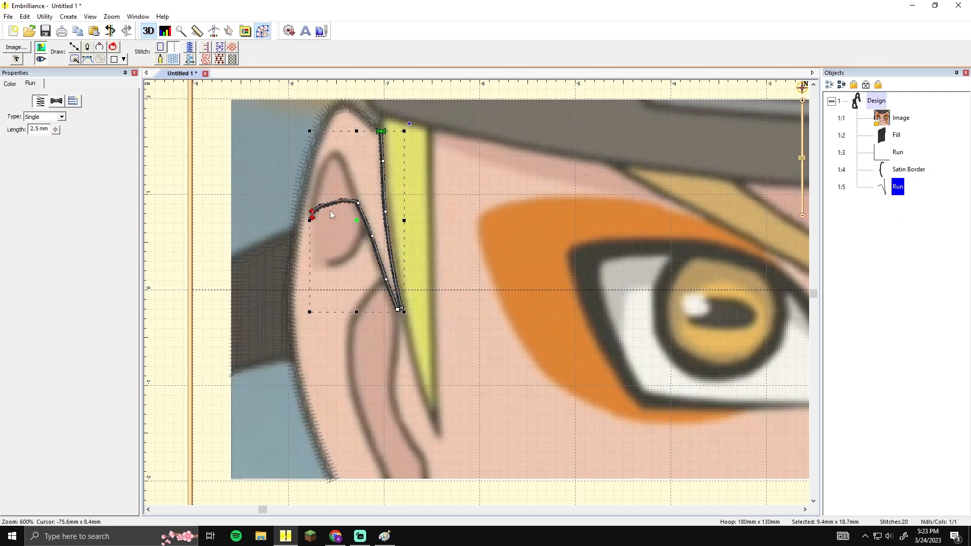
pyautogui.press('Delete')
# Trace a run stitch line down the hair strand's edge, back up the ear fold and along the small curve inside the ear
pyautogui.click(87, 59)
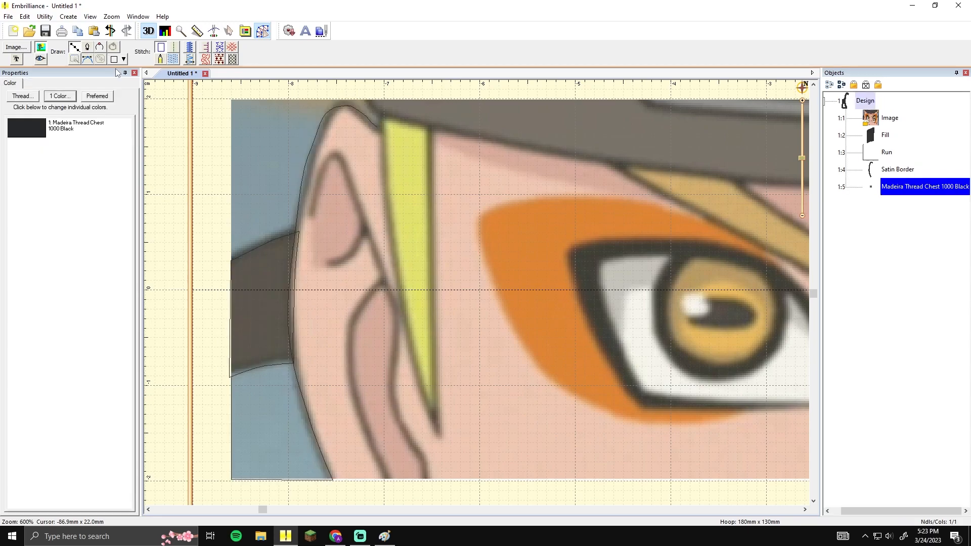
pyautogui.click(381, 132)
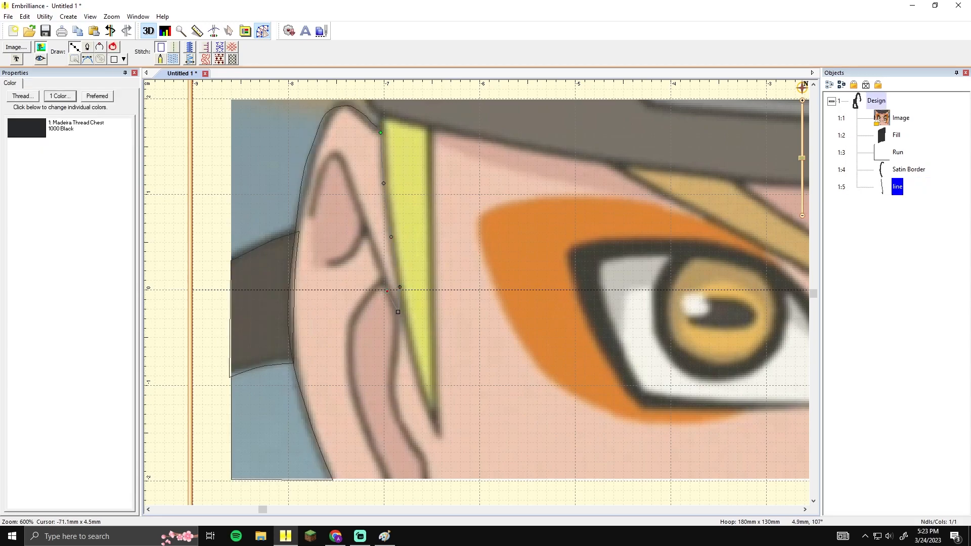
pyautogui.click(354, 256)
pyautogui.click(343, 263)
pyautogui.click(330, 264)
pyautogui.press('Return')
pyautogui.click(173, 47)
# Cover the small inner-ear curve with a satin border and trace a line from it over the fold's peak, about 6 × 8 mm
pyautogui.click(76, 48)
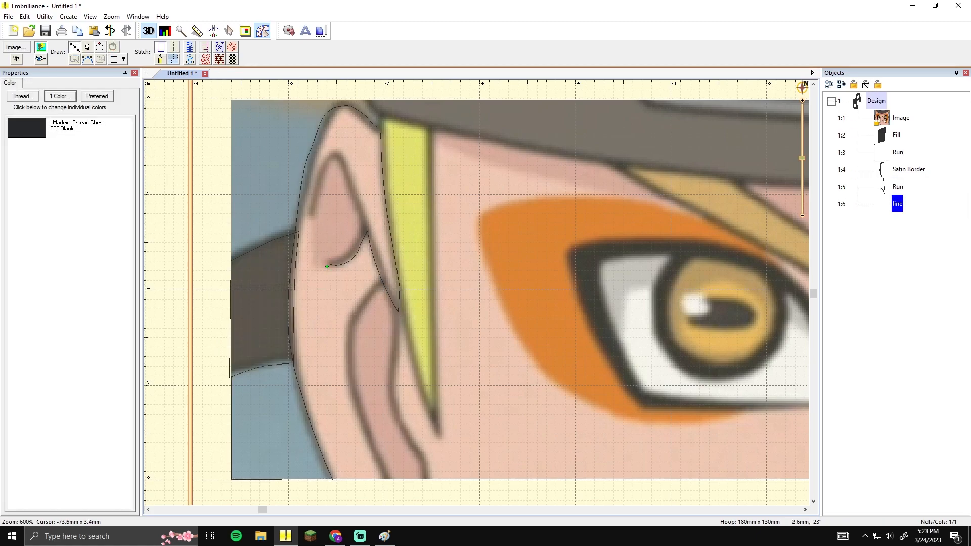
pyautogui.click(367, 232)
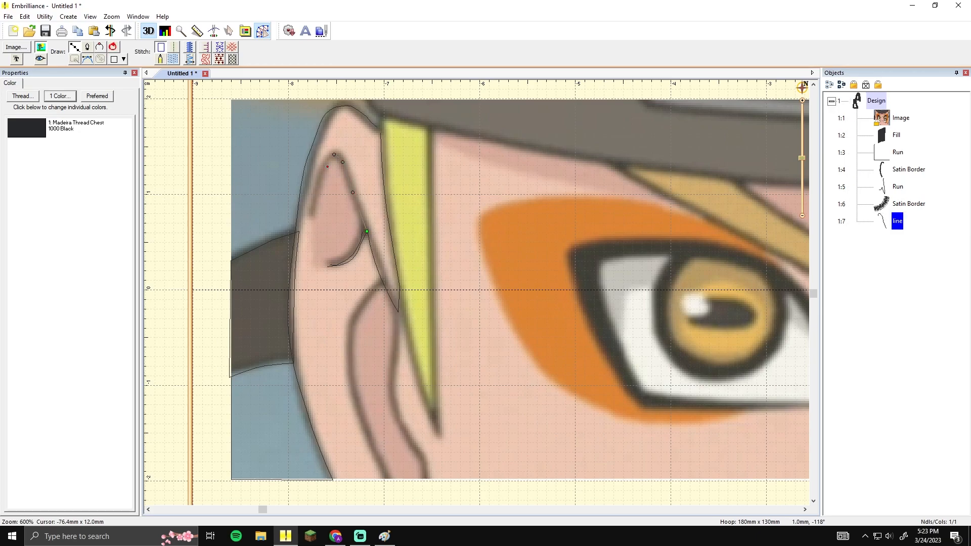
pyautogui.press('Return')
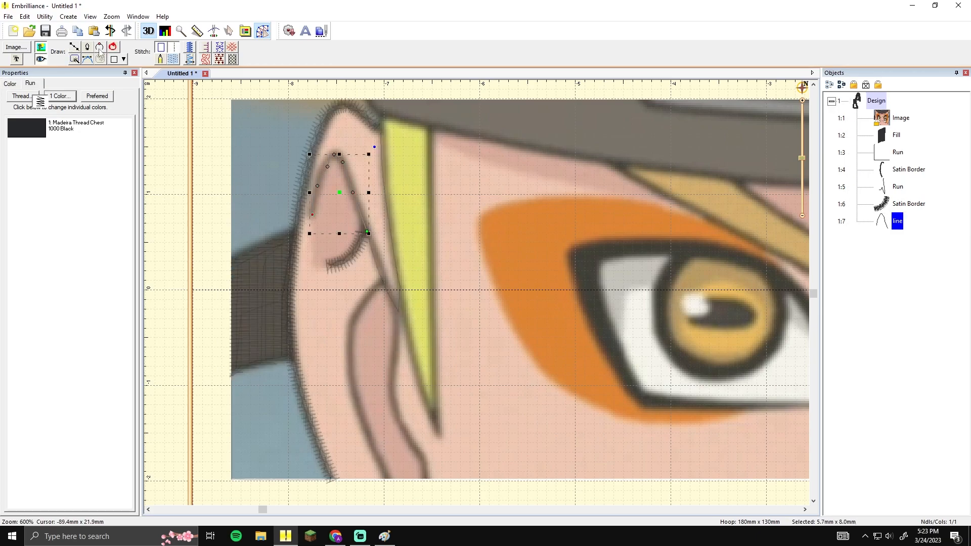
# Trace the upper ear fold over its peak down to the hair strand as a satin border, about 10.6 × 17.3 mm
pyautogui.click(310, 216)
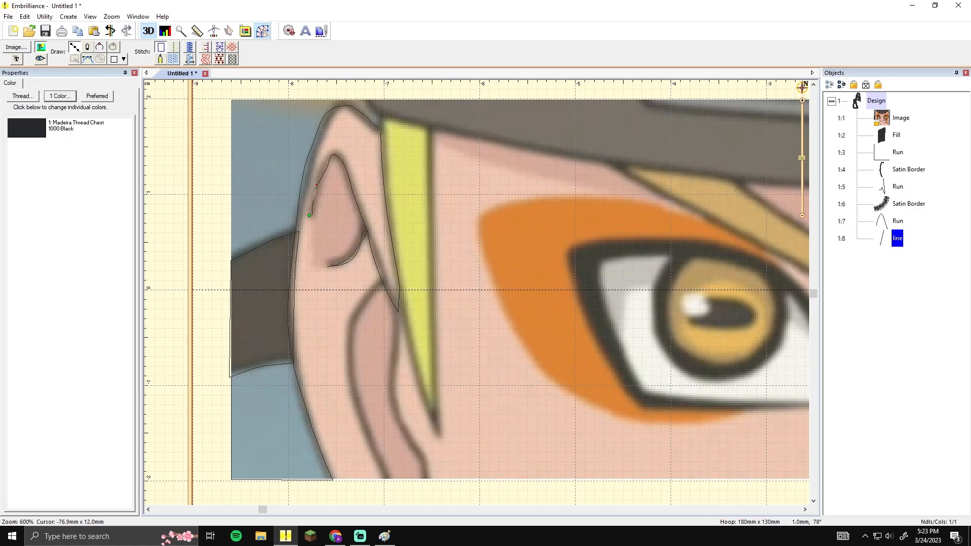
pyautogui.click(351, 190)
pyautogui.click(397, 313)
pyautogui.press('Return')
pyautogui.click(192, 49)
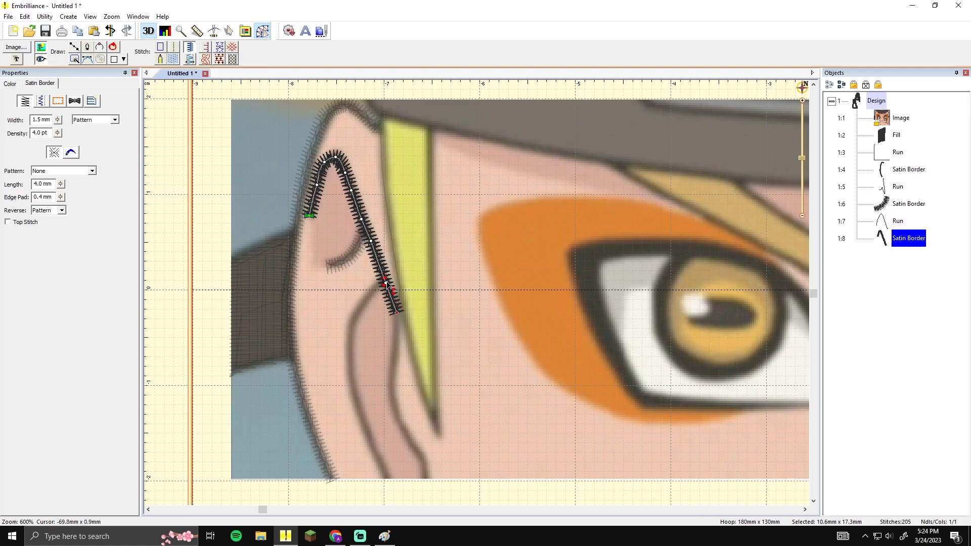
# Trace the lower ear fold's outer line down to the image border as a satin border, about 5.3 × 21.4 mm
pyautogui.click(74, 49)
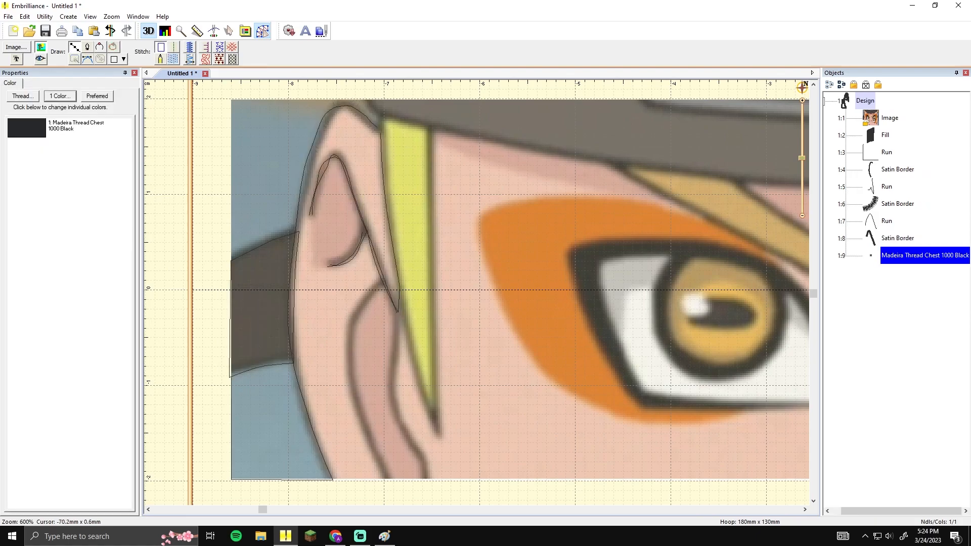
pyautogui.click(383, 283)
pyautogui.click(354, 326)
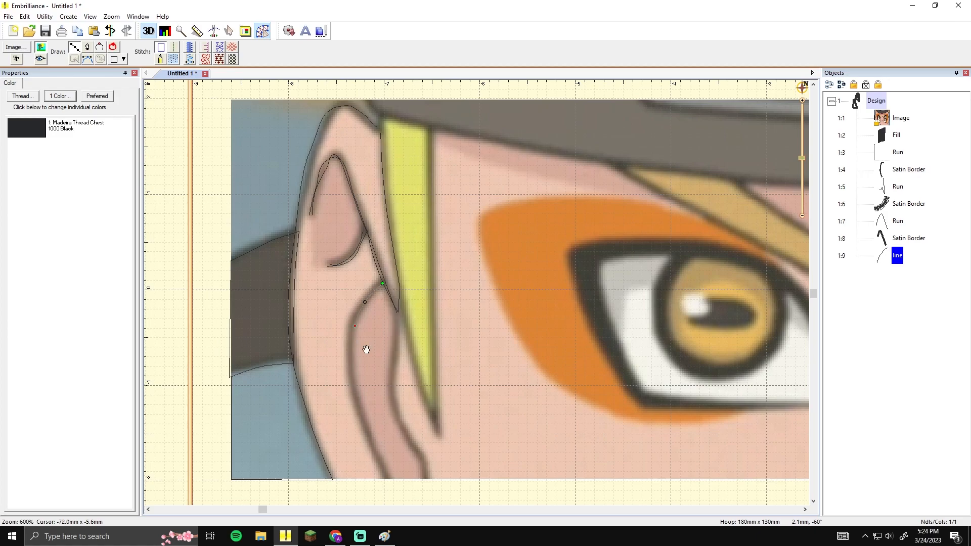
pyautogui.moveTo(364, 347); pyautogui.dragTo(361, 313)
pyautogui.click(386, 445)
pyautogui.press('Return')
pyautogui.click(188, 49)
# Connect the two sides of the lower ear fold with a short run stitch along the image's lower border
pyautogui.moveTo(506, 224); pyautogui.dragTo(449, 217)
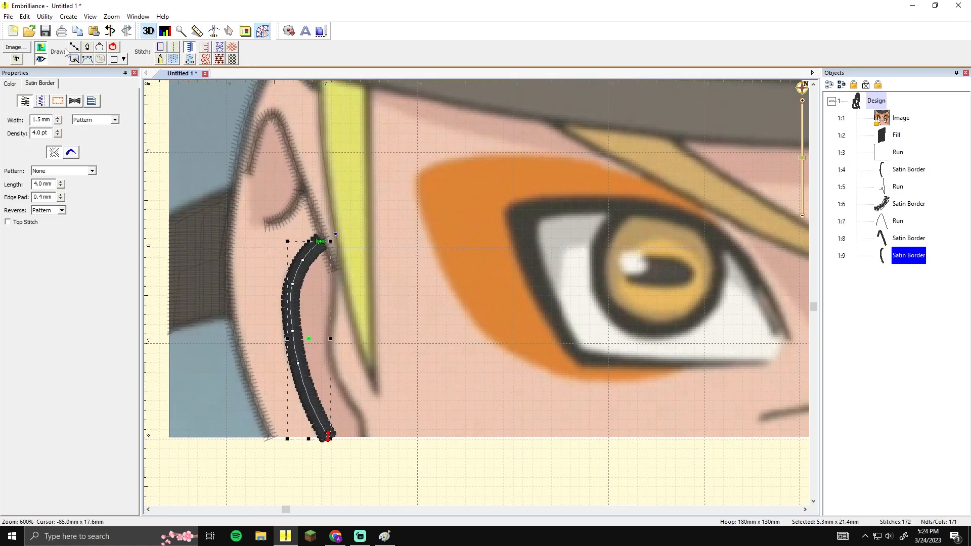
pyautogui.click(74, 46)
pyautogui.click(326, 438)
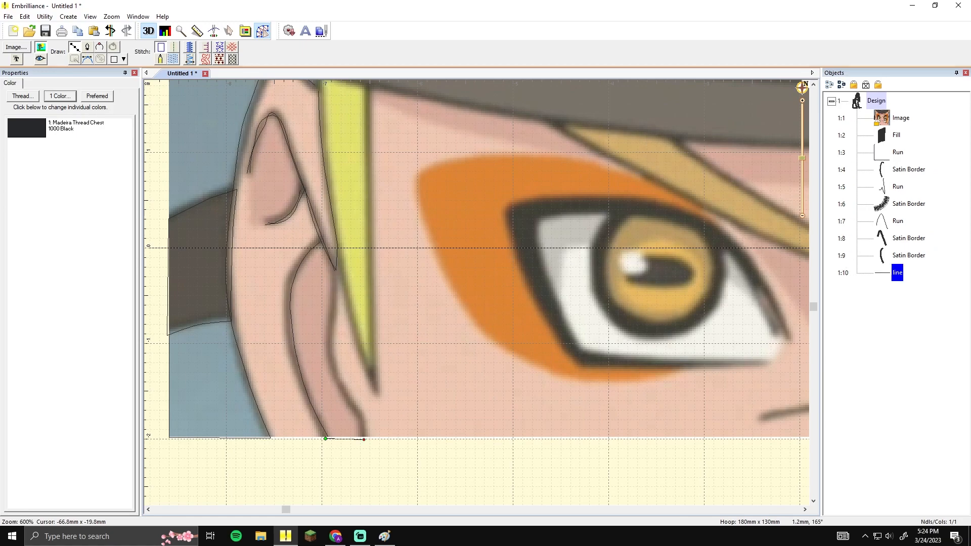
pyautogui.click(365, 436)
pyautogui.press('Return')
pyautogui.click(74, 47)
# Trace the lower ear fold's inner line from the image's lower border up to the hair strand as a satin border
pyautogui.click(74, 49)
pyautogui.click(363, 418)
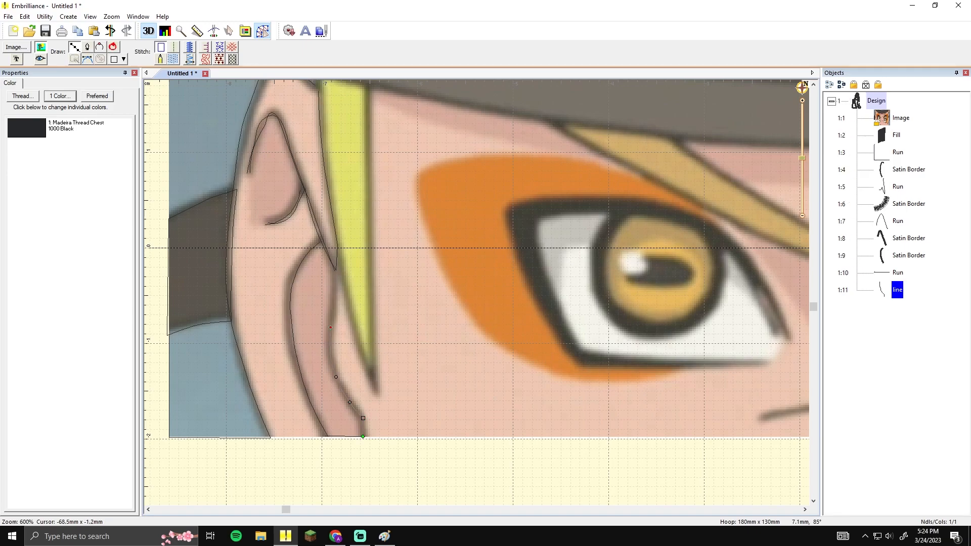
pyautogui.scroll(2, 480, 297)
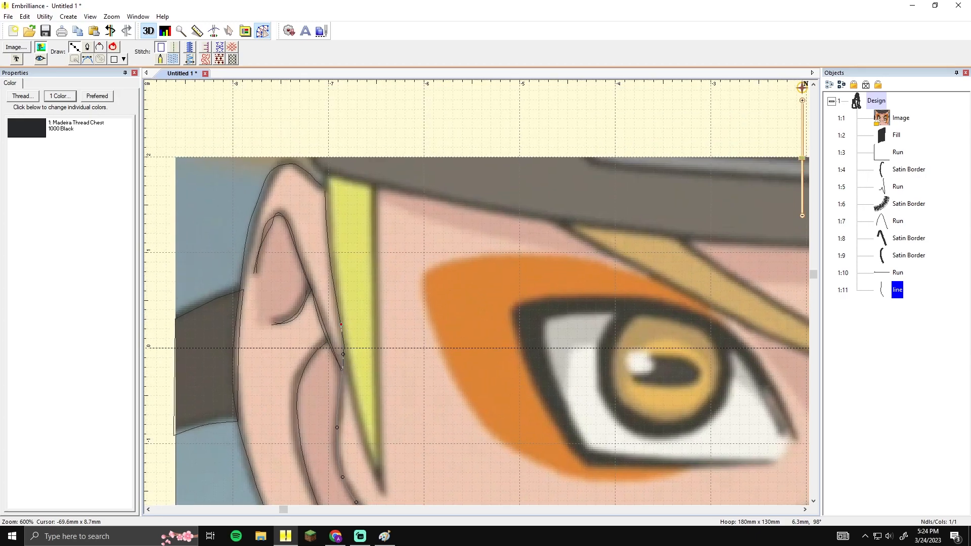
pyautogui.press('BackSpace')
pyautogui.press('BackSpace')
pyautogui.click(345, 351)
pyautogui.press('Return')
pyautogui.click(190, 47)
pyautogui.click(358, 171)
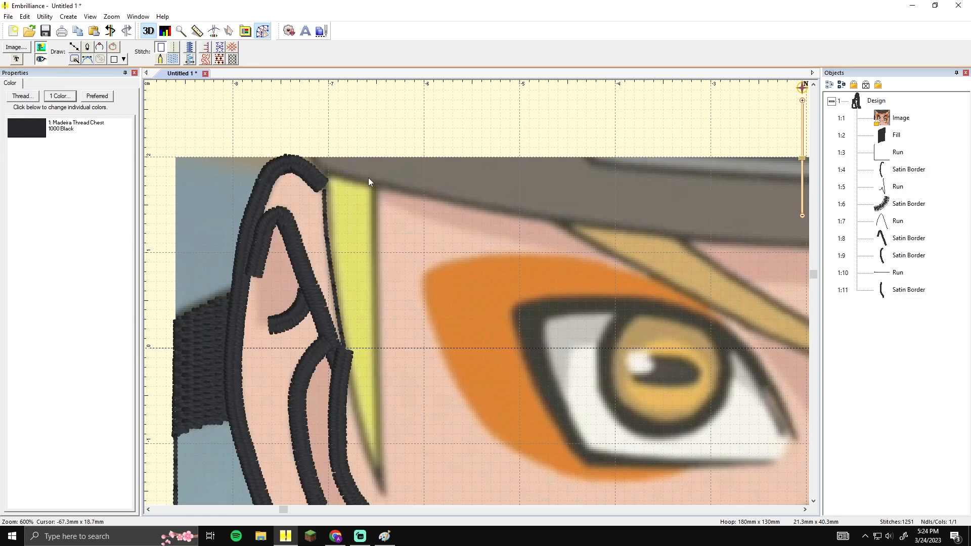
pyautogui.click(75, 46)
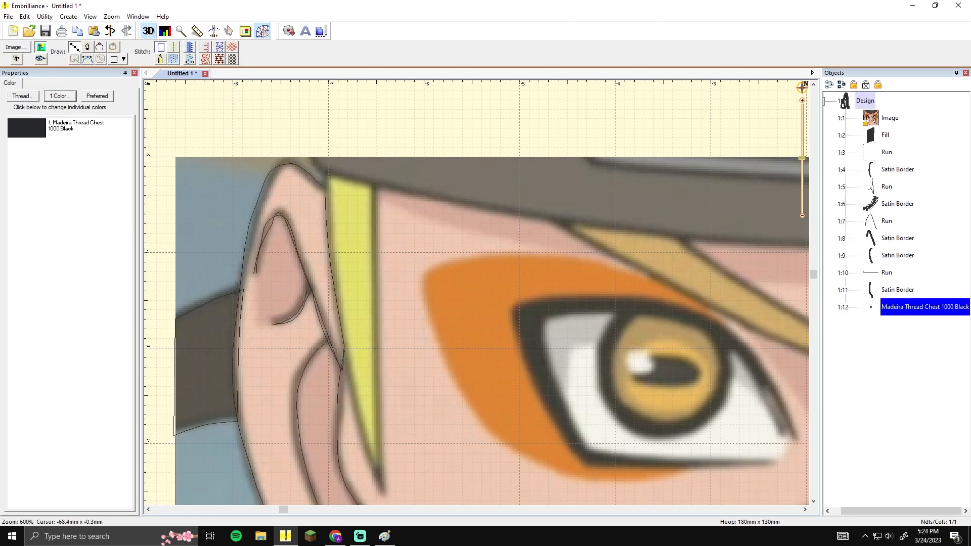
pyautogui.click(345, 350)
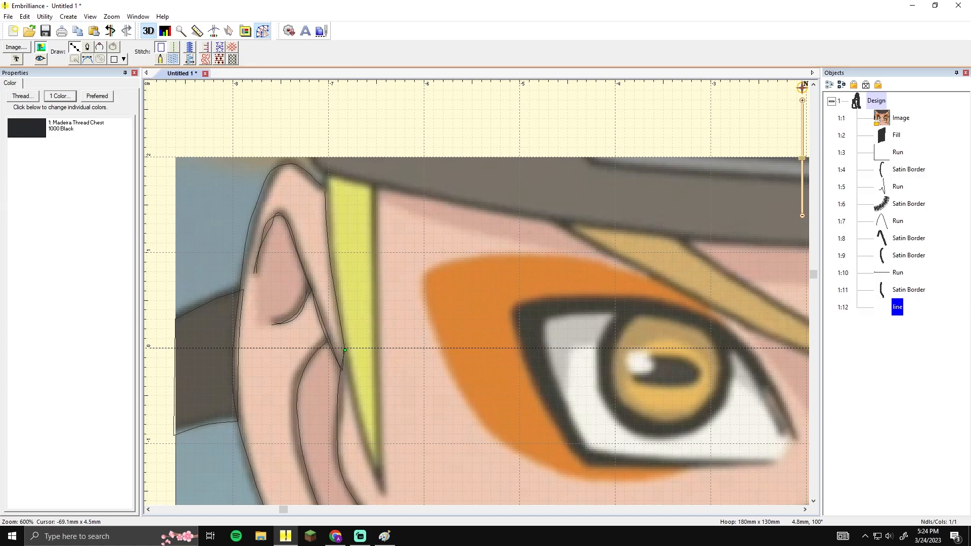
pyautogui.press('Escape')
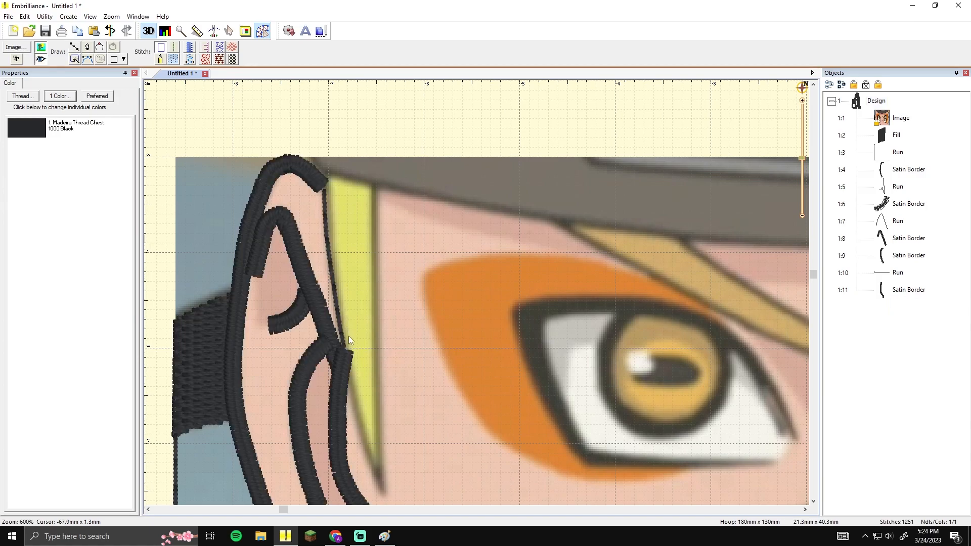
pyautogui.moveTo(361, 335); pyautogui.dragTo(324, 288)
pyautogui.scroll(-3, 394, 278)
pyautogui.moveTo(482, 263); pyautogui.dragTo(322, 264)
pyautogui.moveTo(435, 273); pyautogui.dragTo(539, 298)
pyautogui.scroll(3, 351, 283)
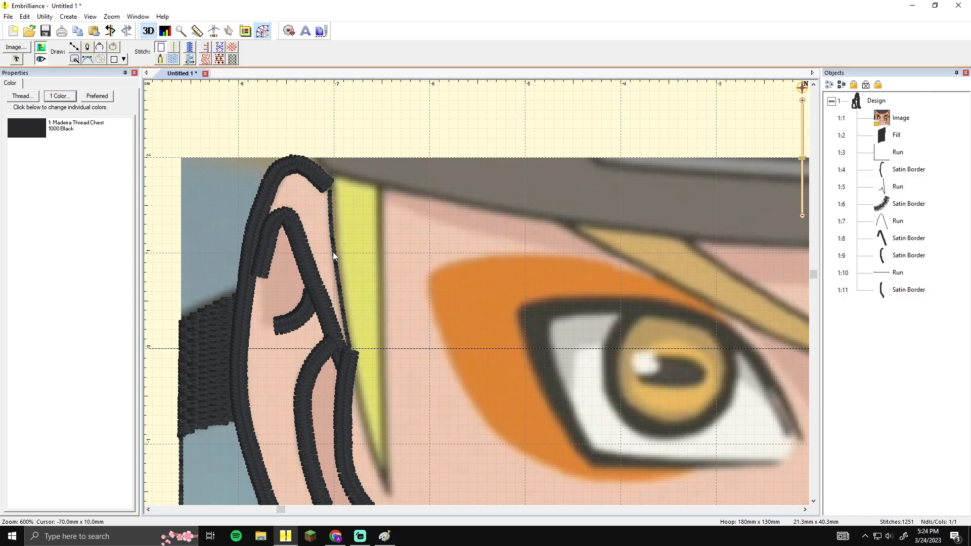
pyautogui.click(325, 184)
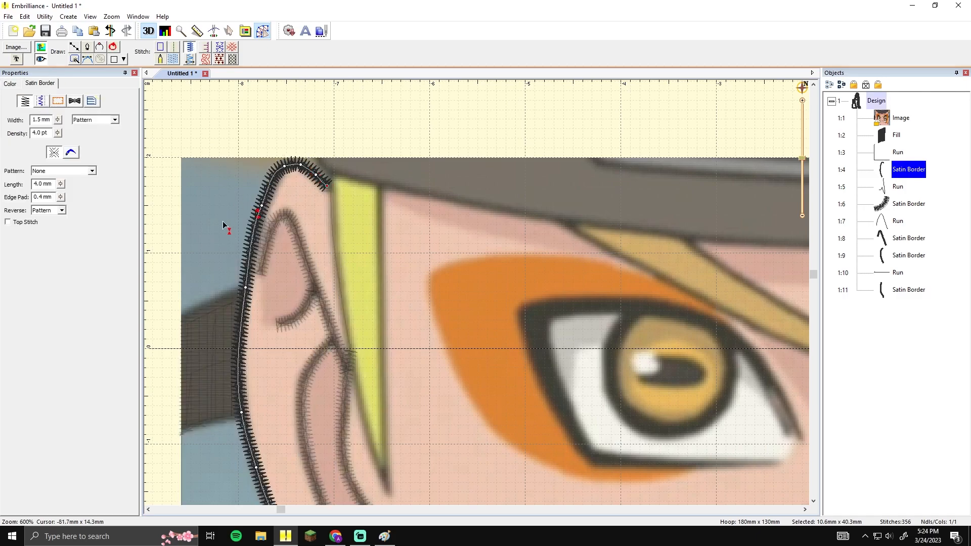
pyautogui.click(363, 230)
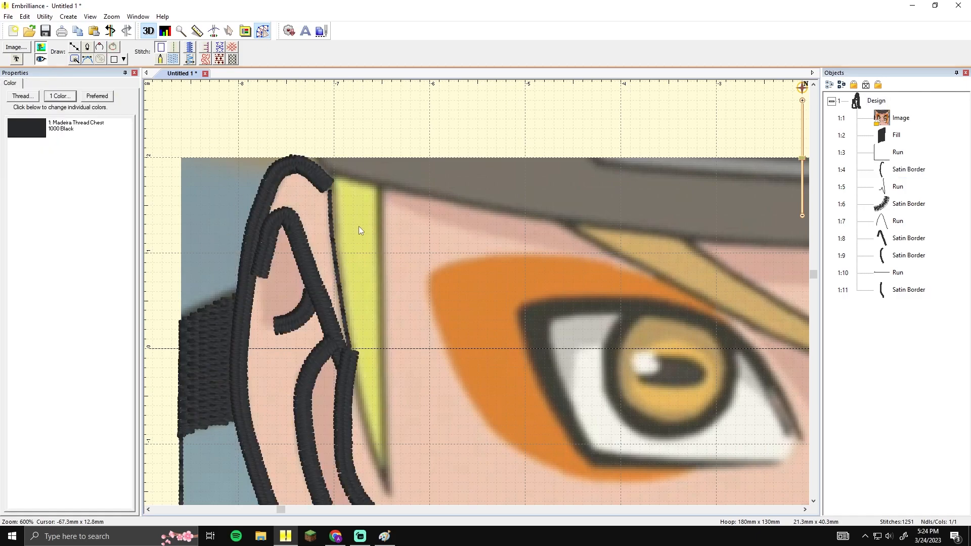
pyautogui.click(336, 250)
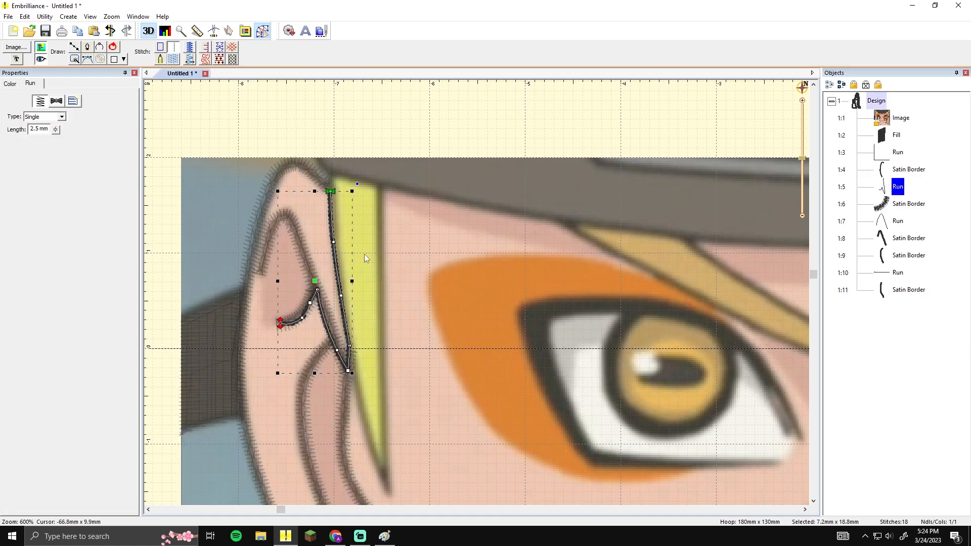
pyautogui.click(368, 256)
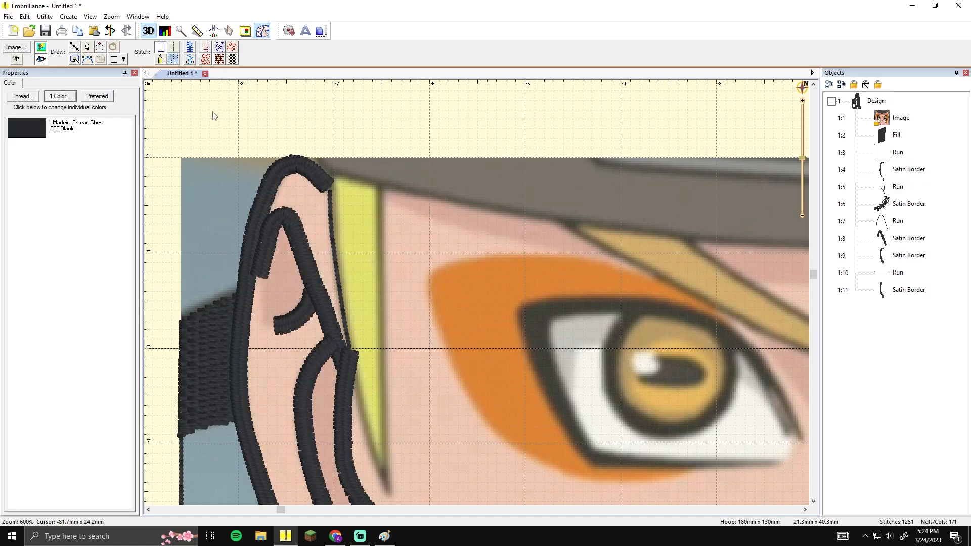
# Trace the yellow hair strand from its top beside the ear down to the tip and back up its face-side edge as a satin border
pyautogui.click(73, 47)
pyautogui.click(330, 191)
pyautogui.click(335, 247)
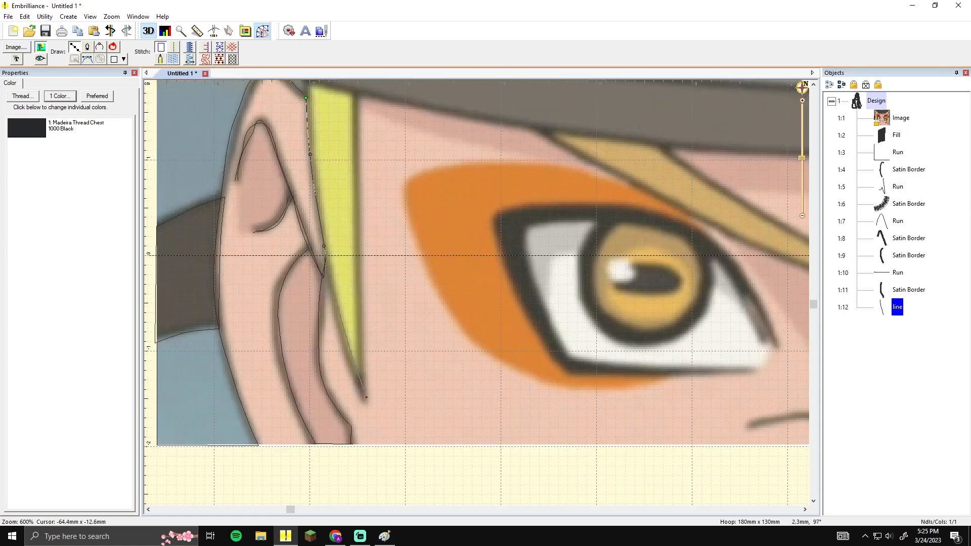
pyautogui.click(361, 396)
pyautogui.click(358, 358)
pyautogui.click(356, 265)
pyautogui.moveTo(361, 99); pyautogui.dragTo(365, 202)
pyautogui.click(361, 197)
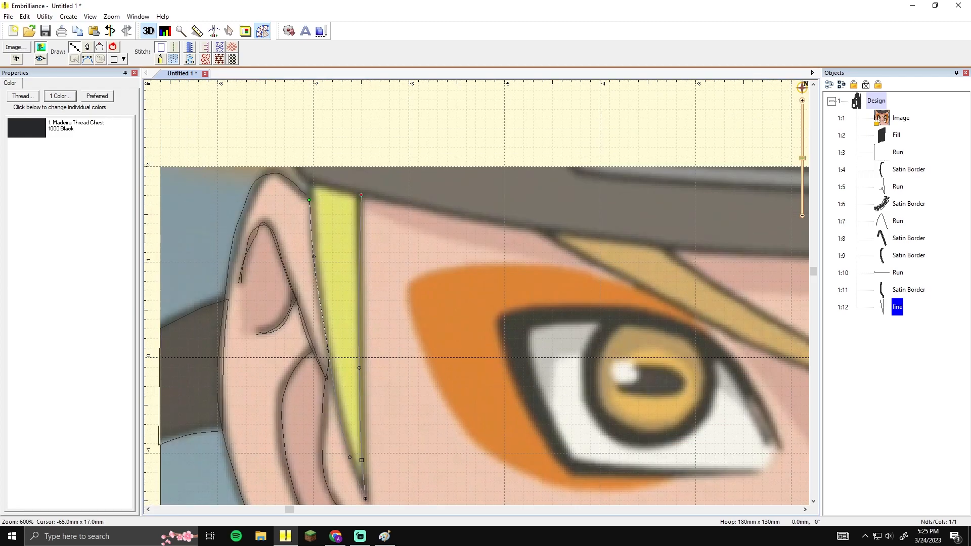
pyautogui.rightClick(353, 197)
pyautogui.click(189, 47)
pyautogui.click(360, 140)
# Connect the upper end of the lower ear fold's inner line to the hair strand's top with a run stitch along the strand's edge
pyautogui.scroll(-3, 360, 140)
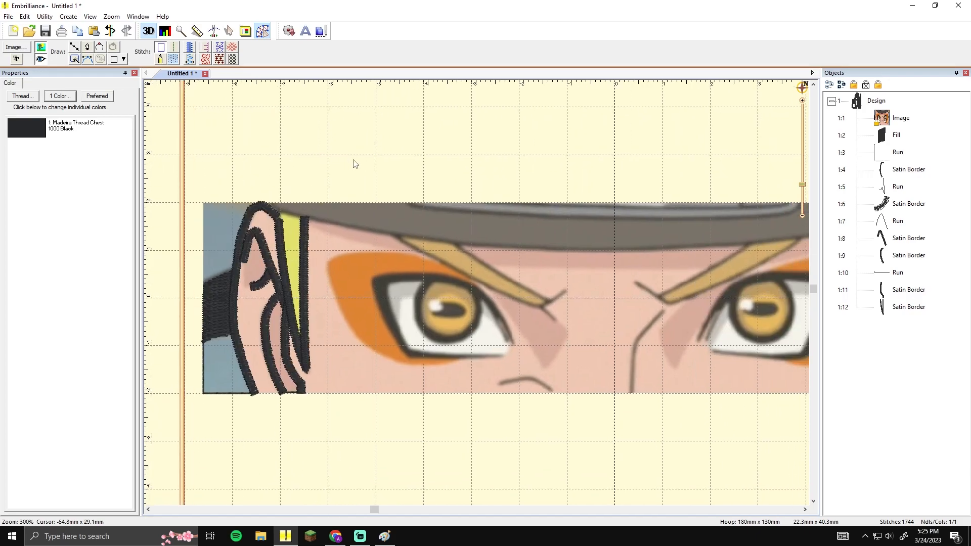
pyautogui.click(40, 48)
pyautogui.click(41, 47)
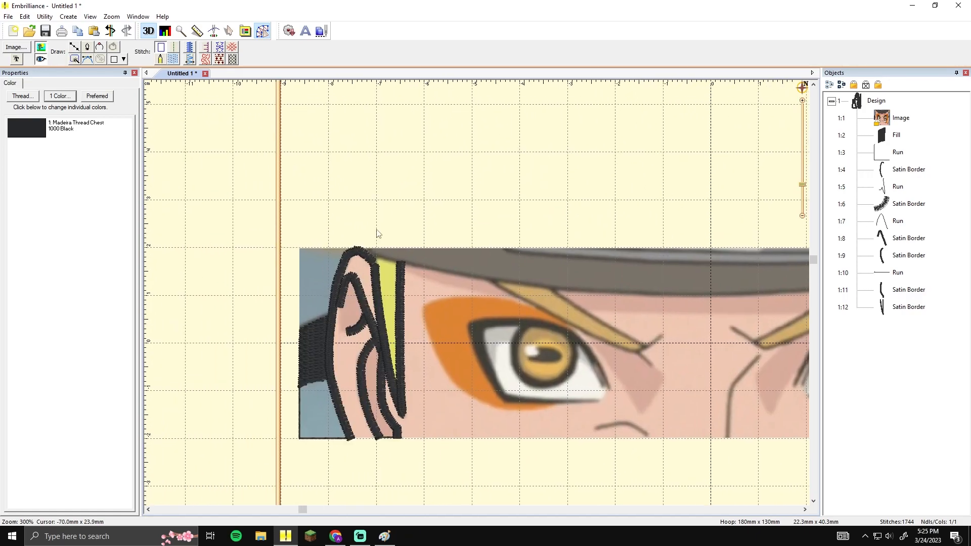
pyautogui.scroll(3, 374, 233)
pyautogui.click(331, 354)
pyautogui.click(408, 344)
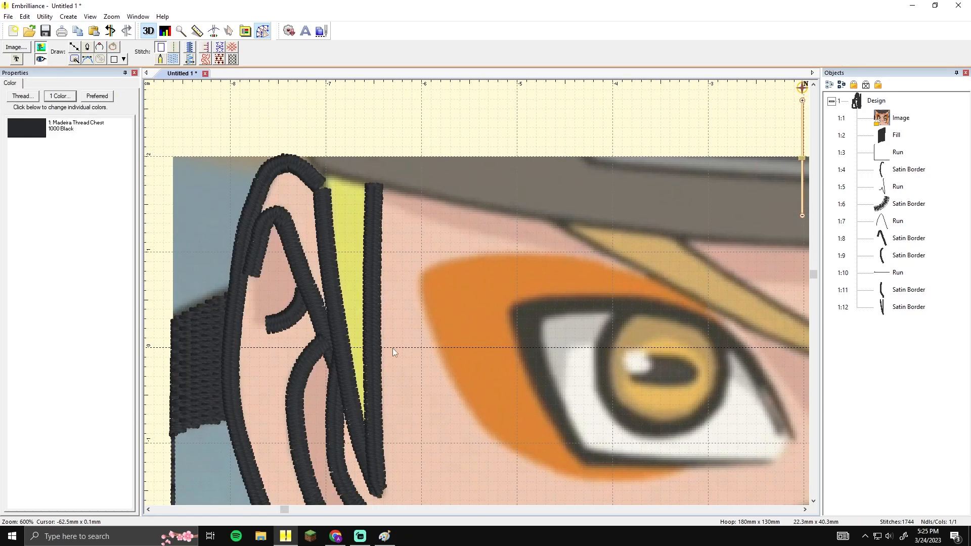
pyautogui.click(336, 376)
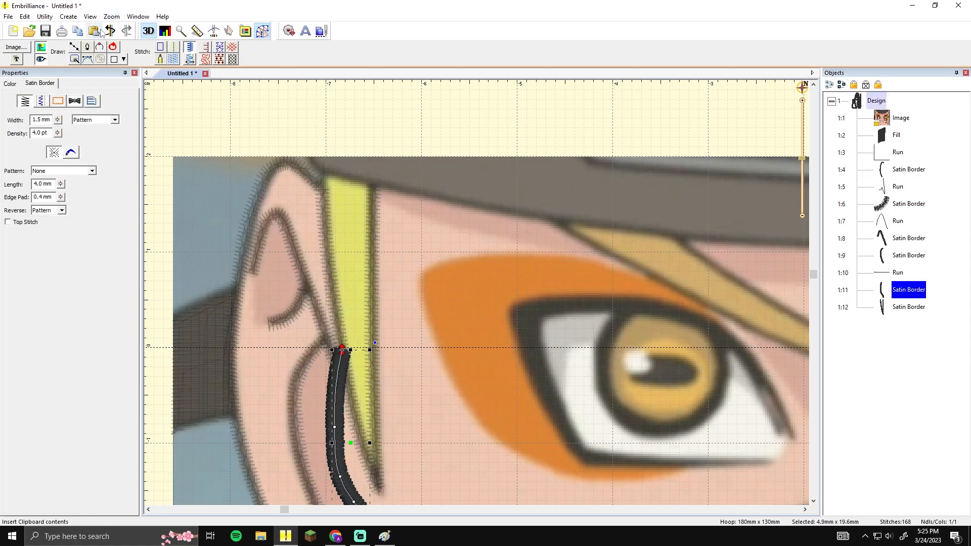
pyautogui.click(75, 47)
pyautogui.write('line')
pyautogui.press('Return')
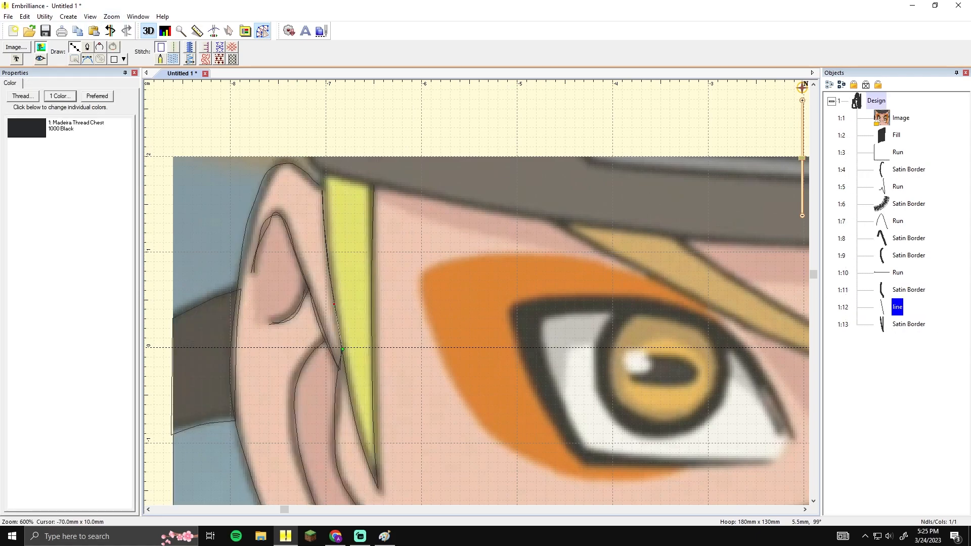
pyautogui.click(173, 47)
pyautogui.click(284, 121)
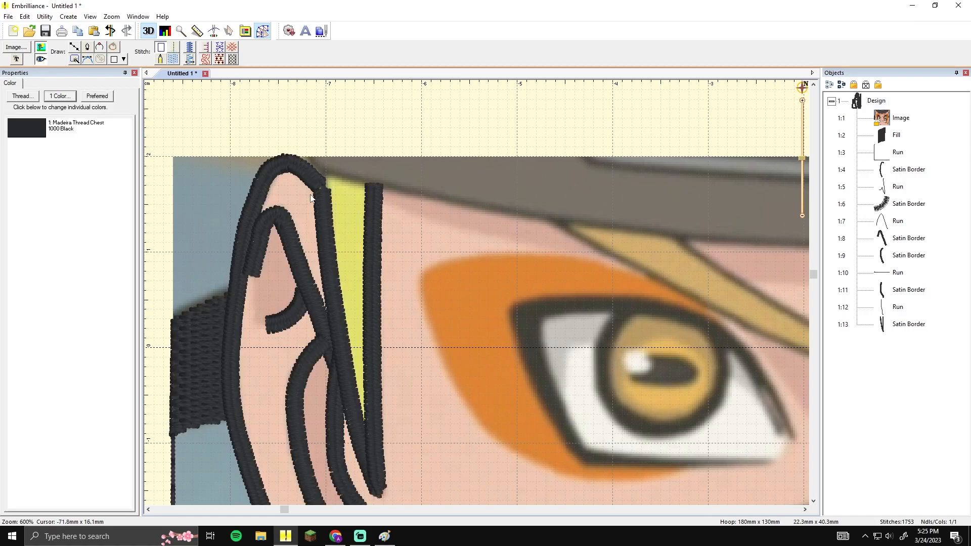
# Extend the start of the strand's satin border up to the headband and delete the points along its face-side edge
pyautogui.click(323, 190)
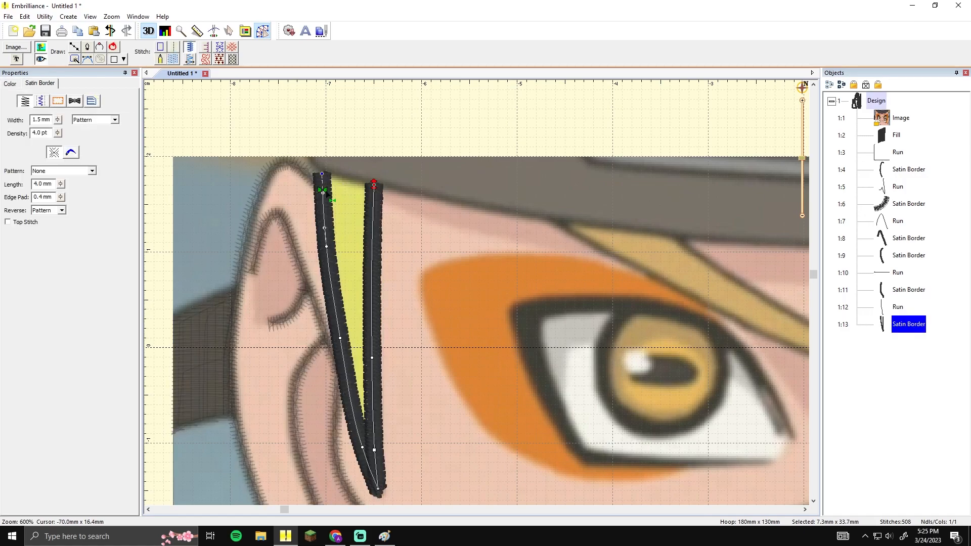
pyautogui.click(396, 385)
pyautogui.moveTo(396, 386); pyautogui.dragTo(379, 303)
pyautogui.click(368, 287)
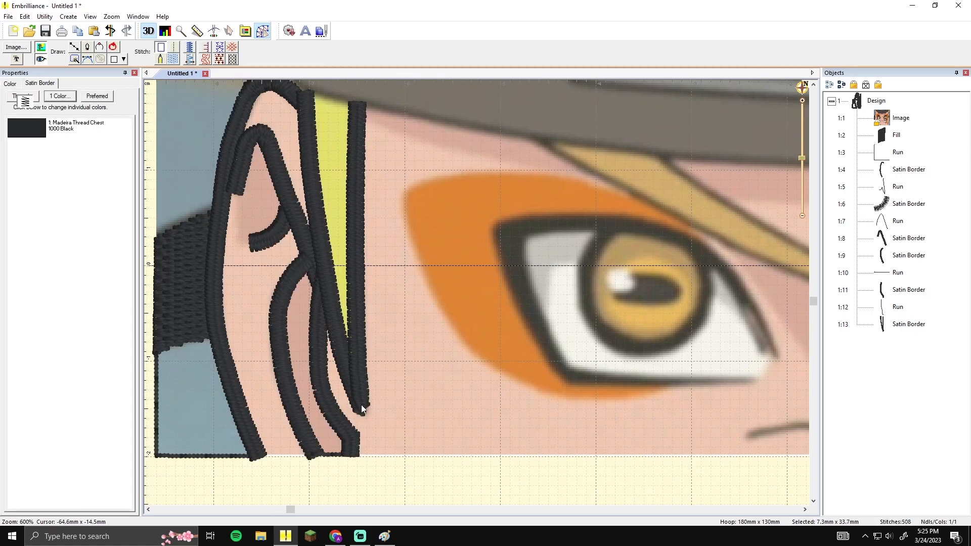
pyautogui.moveTo(335, 151)
pyautogui.mouseDown()
pyautogui.moveTo(340, 344)
pyautogui.moveTo(378, 377)
pyautogui.mouseUp()
pyautogui.press('Delete')
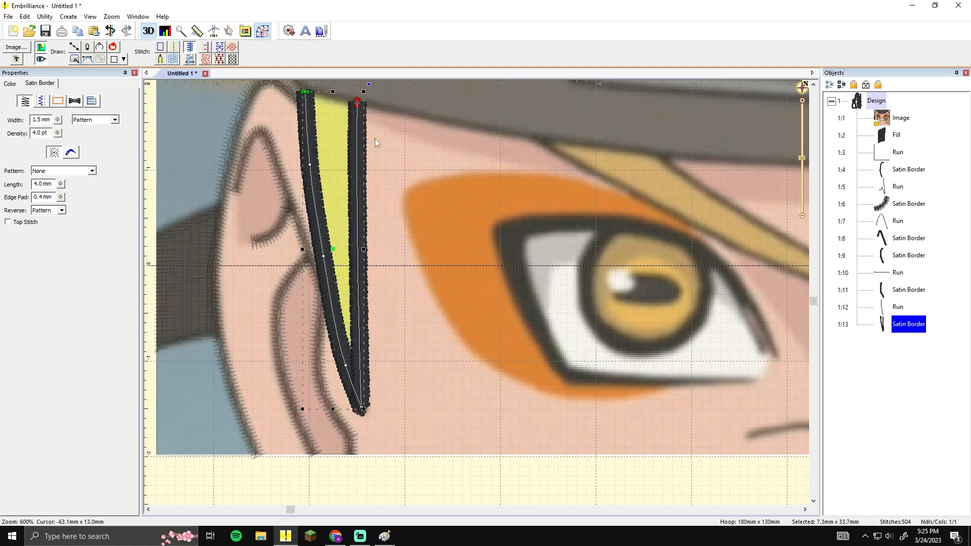
pyautogui.press('Delete')
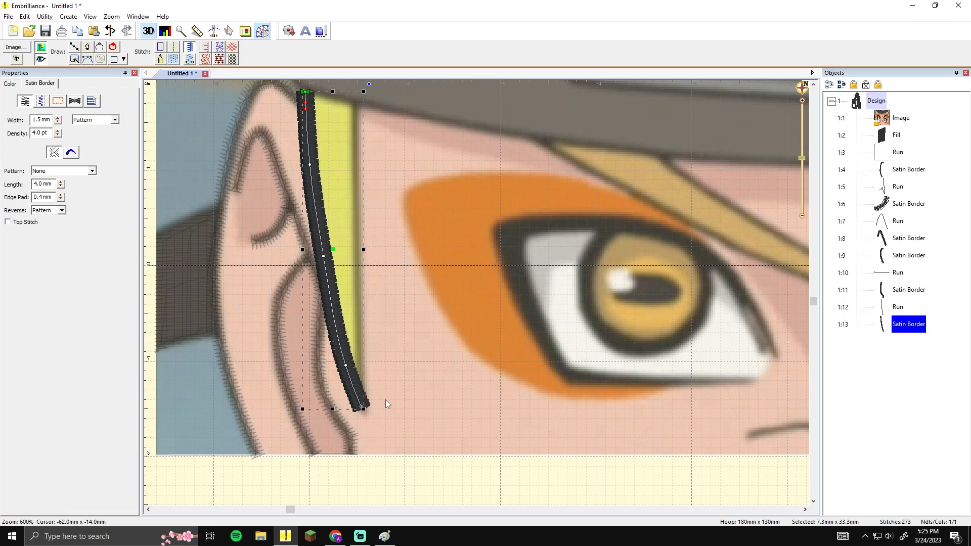
# Trace the strand's face-side edge from near the tip up to the headband as a separate satin border, about 1.1 × 30.3 mm
pyautogui.click(386, 399)
pyautogui.click(75, 47)
pyautogui.click(357, 299)
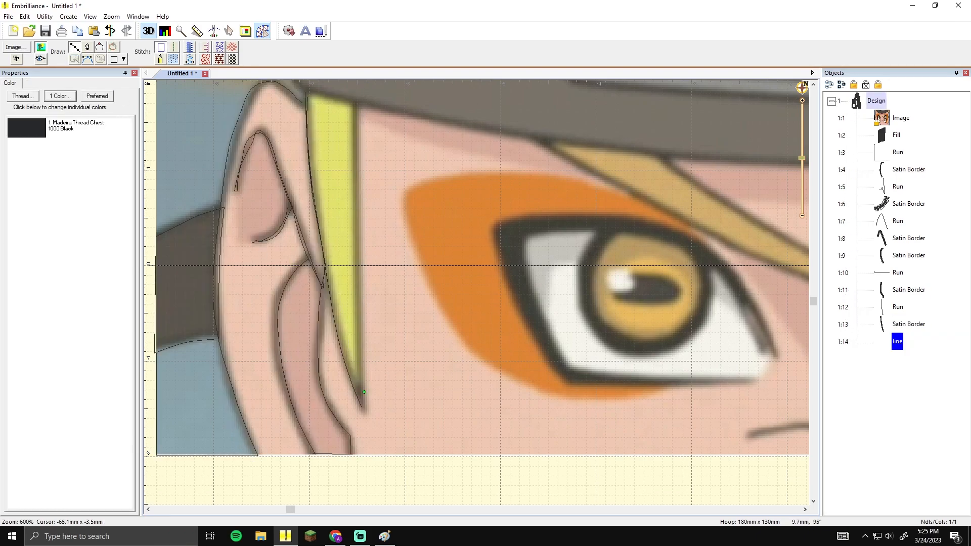
pyautogui.doubleClick(355, 102)
pyautogui.click(190, 47)
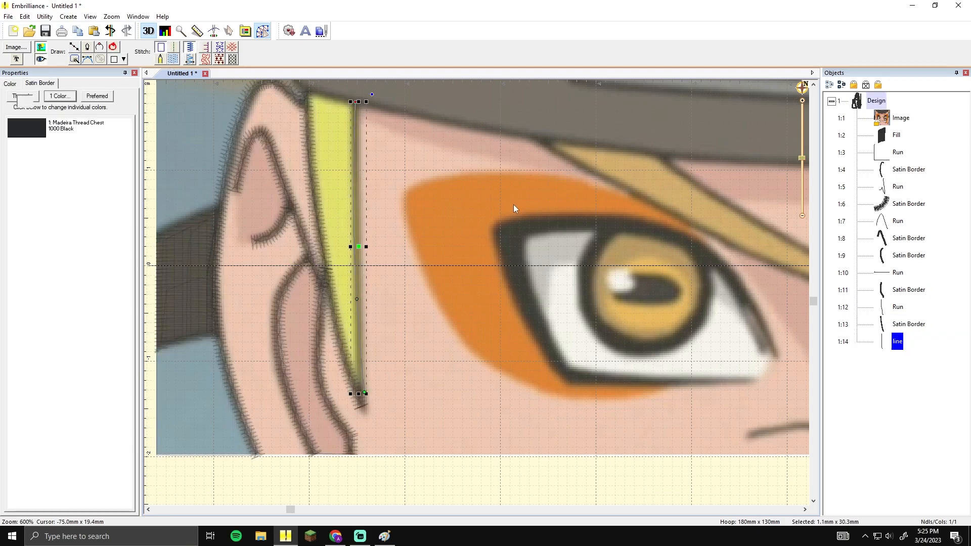
pyautogui.click(509, 203)
# Adjust the lower ends of the two strand borders so they meet at the strand's tip
pyautogui.click(362, 401)
pyautogui.click(362, 402)
pyautogui.click(356, 402)
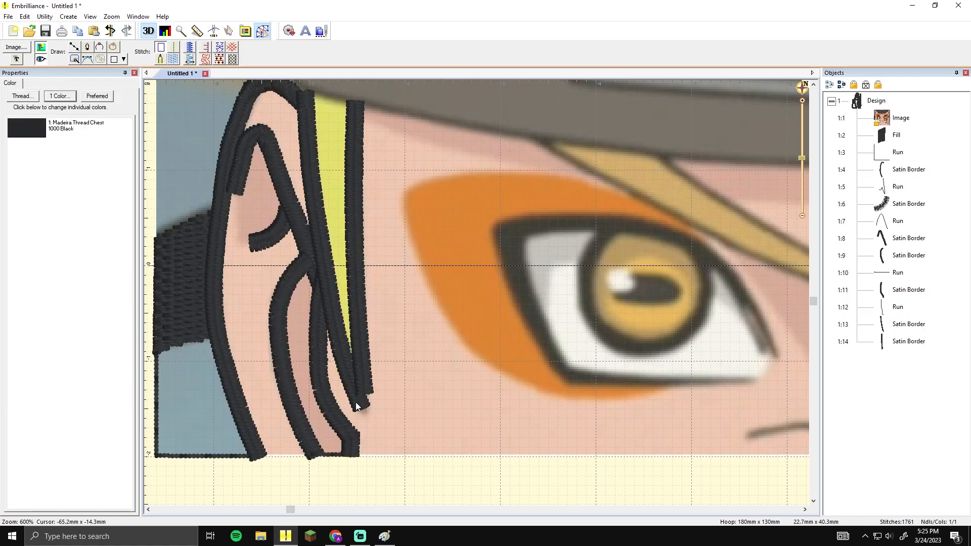
pyautogui.click(362, 404)
pyautogui.moveTo(362, 407); pyautogui.dragTo(363, 401)
pyautogui.click(364, 395)
pyautogui.click(423, 382)
pyautogui.click(366, 396)
pyautogui.click(539, 339)
# Examine the outlined ear and hair strand and the remaining parts of the face in the reference picture
pyautogui.scroll(-5, 540, 339)
pyautogui.scroll(5, 429, 286)
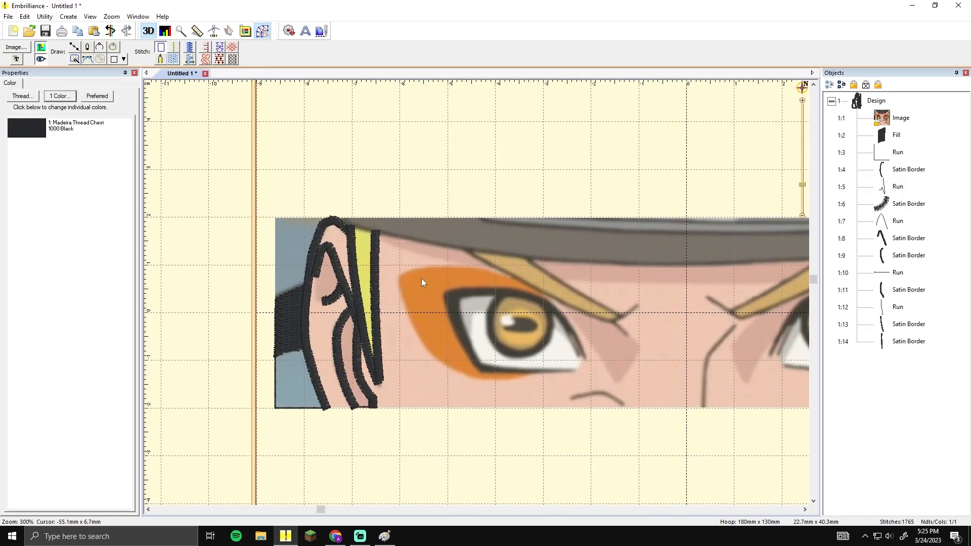
pyautogui.scroll(-5, 423, 302)
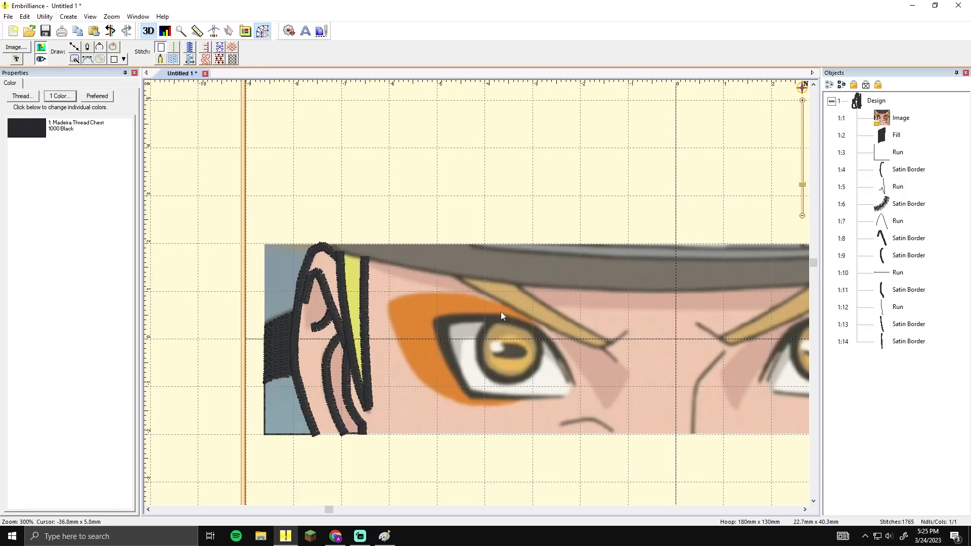
pyautogui.scroll(5, 500, 312)
pyautogui.scroll(-4, 458, 287)
pyautogui.scroll(3, 360, 274)
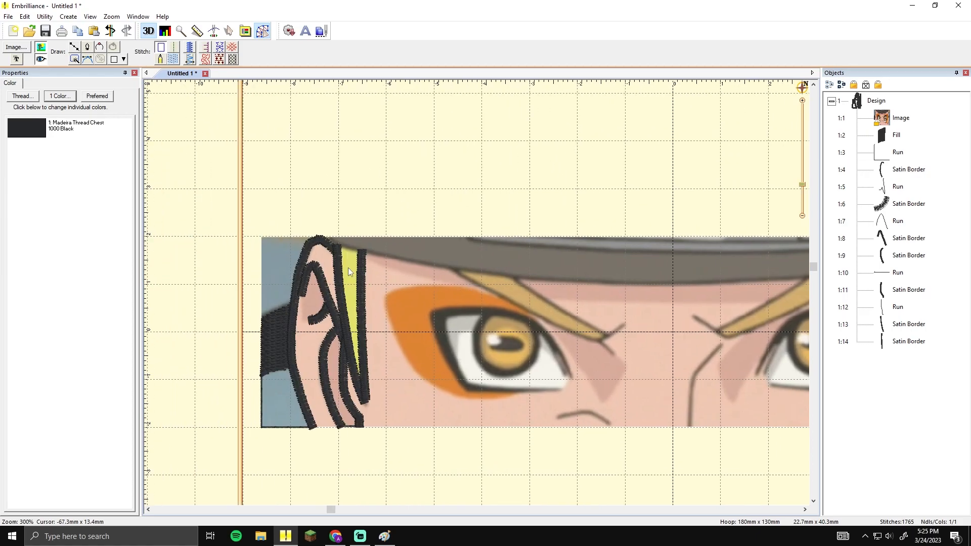
pyautogui.moveTo(526, 280); pyautogui.dragTo(489, 294)
pyautogui.scroll(3, 489, 294)
pyautogui.scroll(-5, 454, 295)
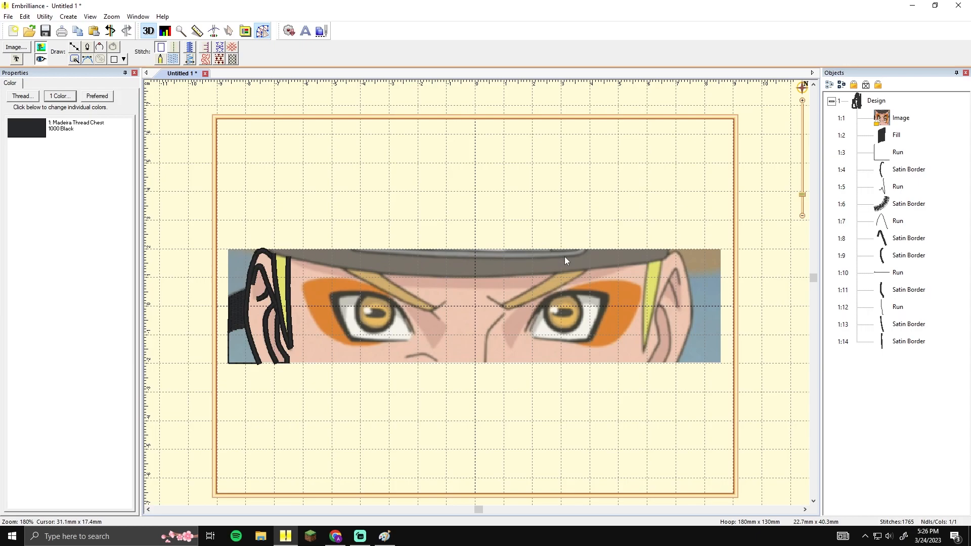
pyautogui.moveTo(424, 267); pyautogui.dragTo(484, 299)
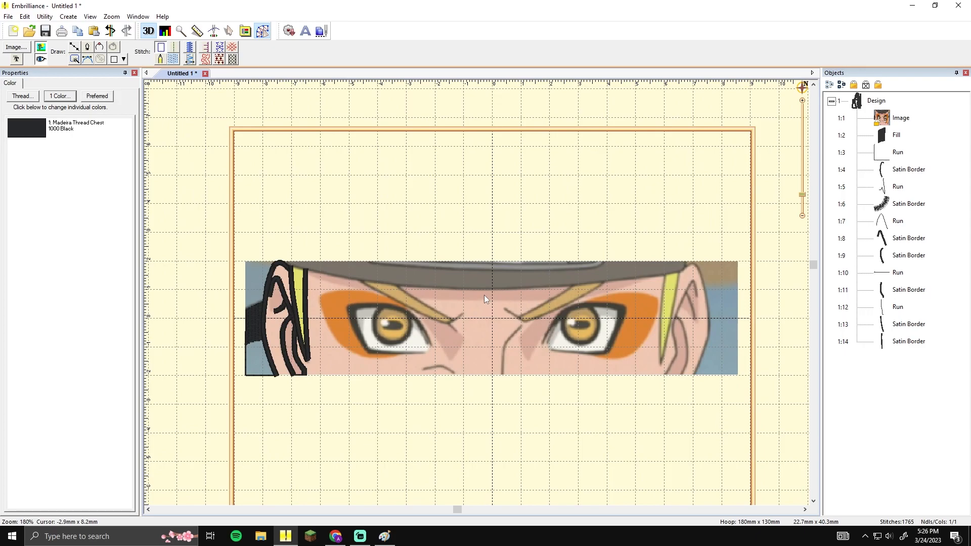
pyautogui.scroll(5, 484, 296)
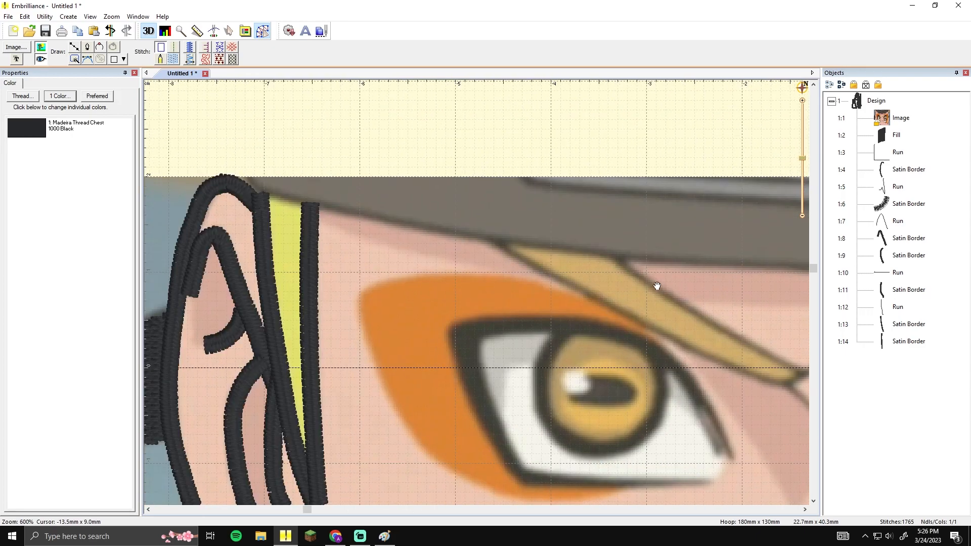
pyautogui.click(74, 47)
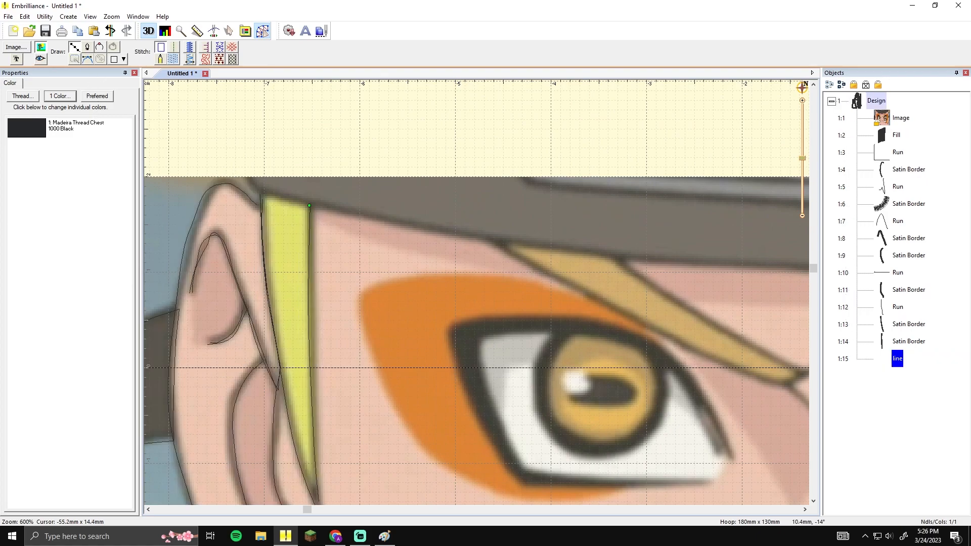
pyautogui.click(377, 220)
pyautogui.click(500, 243)
pyautogui.moveTo(544, 253); pyautogui.dragTo(361, 222)
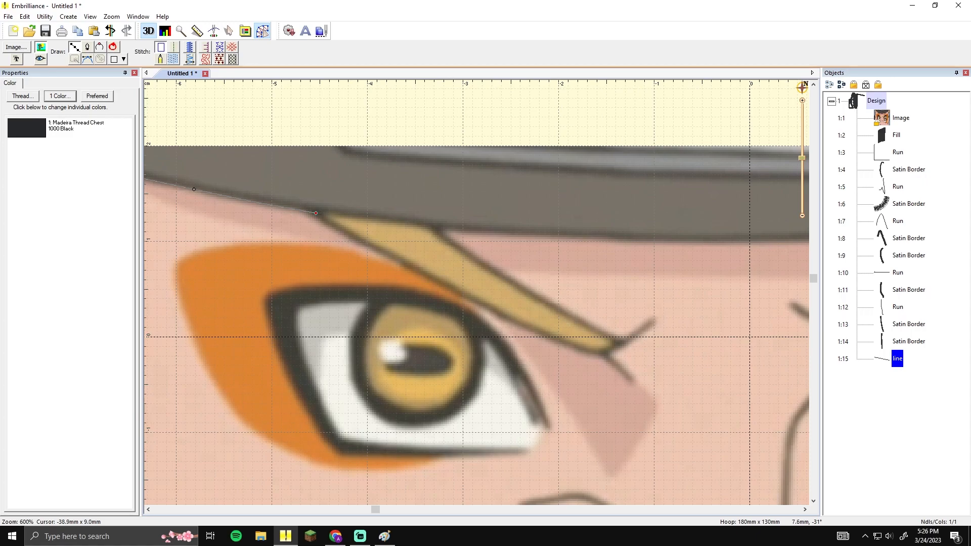
pyautogui.click(381, 252)
pyautogui.scroll(-4, 478, 300)
pyautogui.scroll(1, 478, 300)
pyautogui.press('Return')
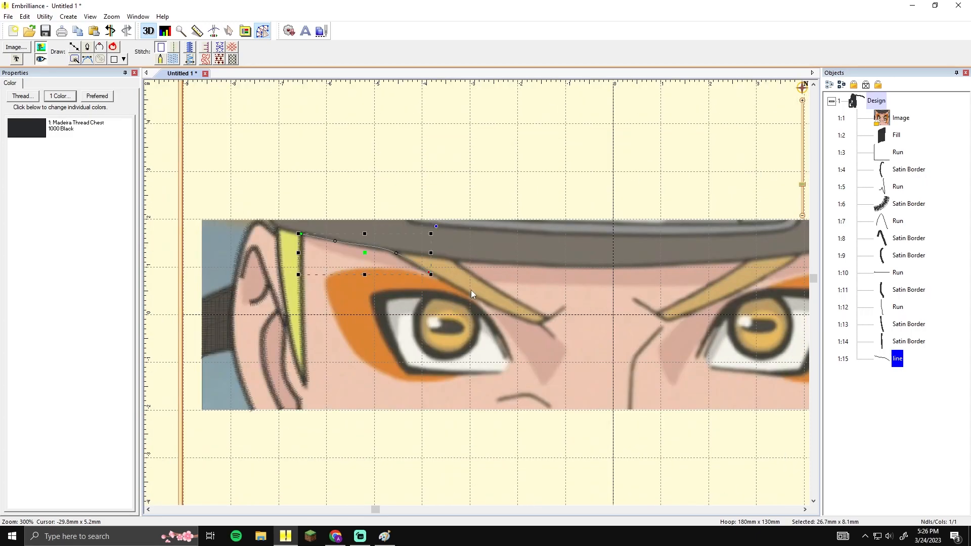
pyautogui.click(501, 303)
pyautogui.press('space')
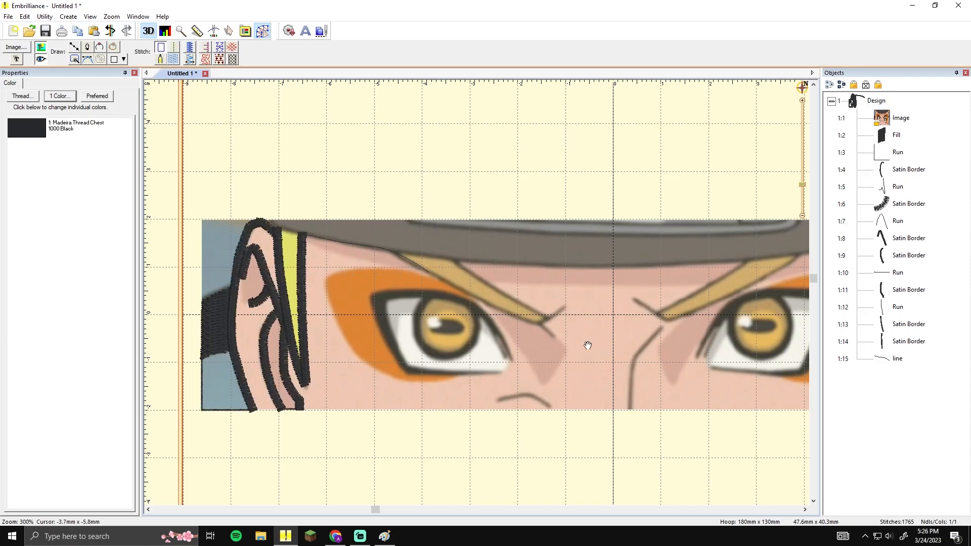
pyautogui.moveTo(592, 346); pyautogui.dragTo(572, 349)
pyautogui.click(409, 276)
pyautogui.scroll(3, 409, 276)
pyautogui.moveTo(393, 278); pyautogui.dragTo(574, 289)
pyautogui.click(575, 293)
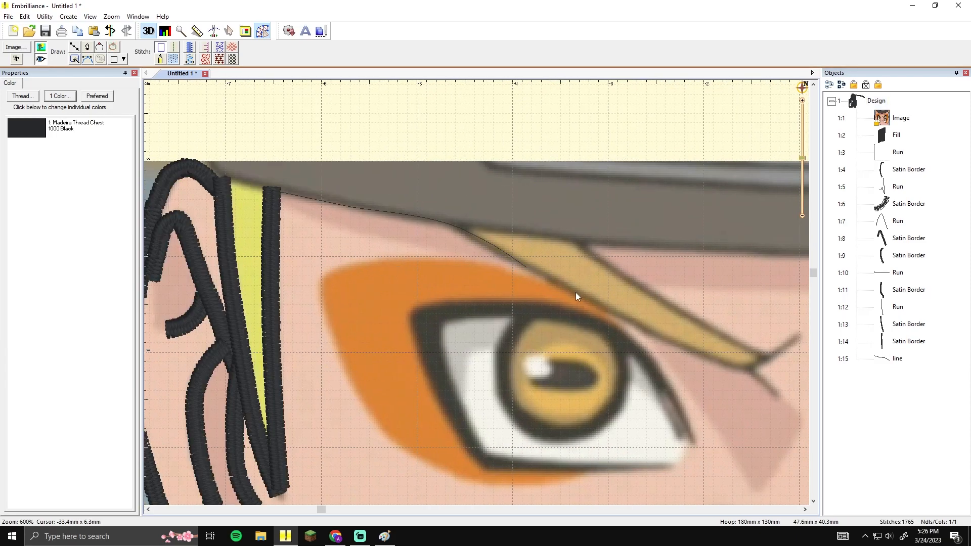
pyautogui.click(363, 206)
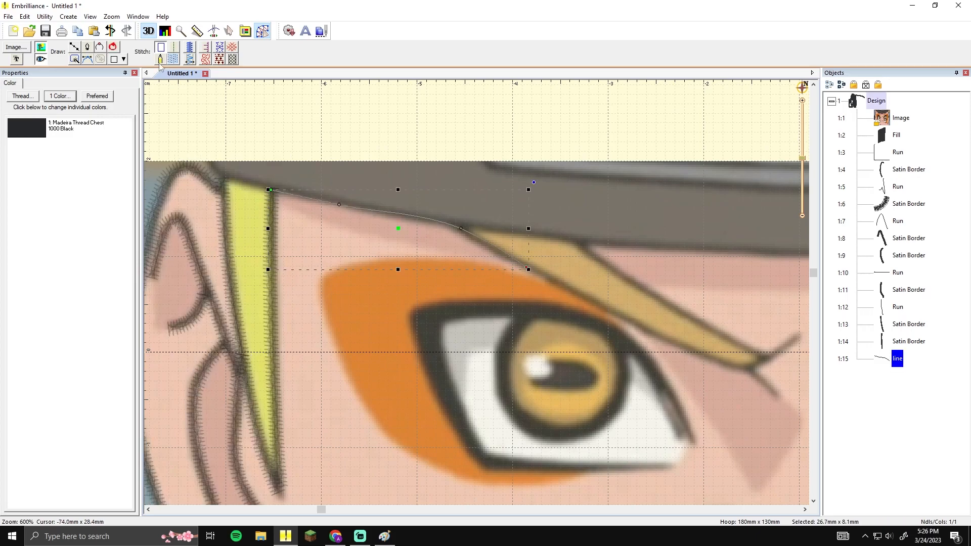
pyautogui.press('Delete')
# Connect the hair strand to the iris ring with a run stitch along the headband's lower edge and the eyebrow, about 36.7 × 16.8 mm
pyautogui.click(75, 47)
pyautogui.click(267, 183)
pyautogui.click(315, 199)
pyautogui.click(388, 215)
pyautogui.click(455, 226)
pyautogui.click(482, 241)
pyautogui.moveTo(506, 253); pyautogui.dragTo(417, 224)
pyautogui.click(450, 243)
pyautogui.click(495, 267)
pyautogui.click(496, 275)
pyautogui.click(491, 280)
pyautogui.click(515, 298)
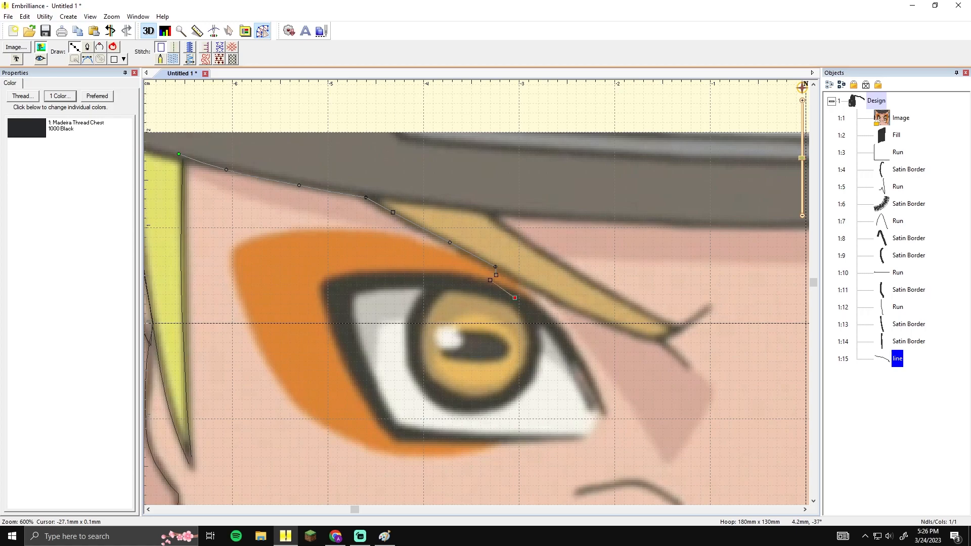
pyautogui.moveTo(542, 315); pyautogui.dragTo(509, 312)
pyautogui.doubleClick(496, 312)
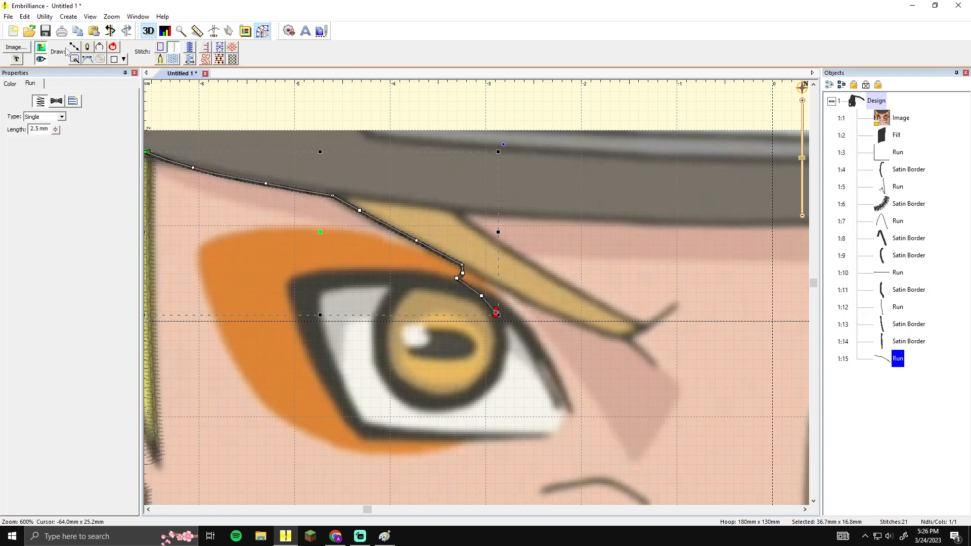
# Outline the outer and inner edges of the black iris ring below the upper eyelid and stitch the open ring as a satin column
pyautogui.click(74, 47)
pyautogui.click(501, 312)
pyautogui.click(508, 344)
pyautogui.click(498, 384)
pyautogui.click(467, 406)
pyautogui.click(429, 411)
pyautogui.click(395, 394)
pyautogui.click(377, 315)
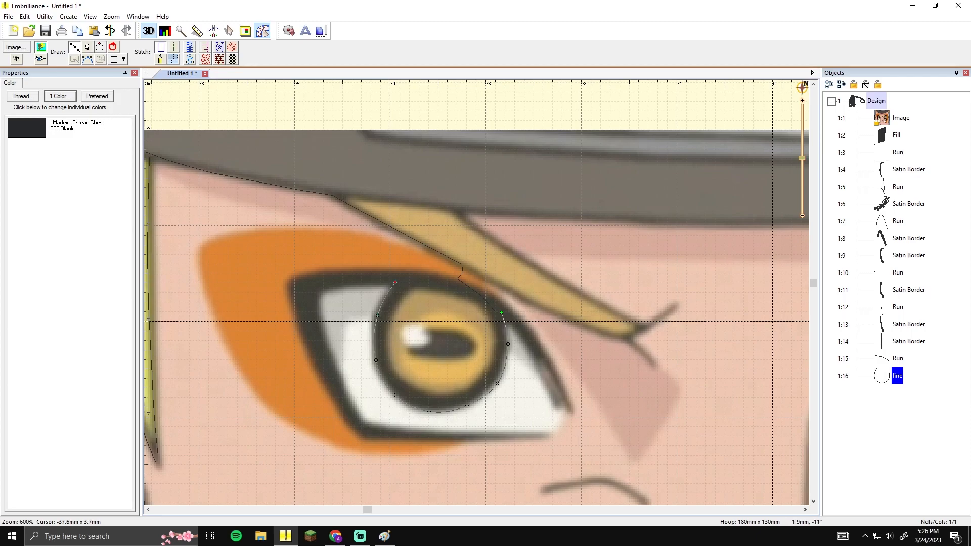
pyautogui.click(395, 282)
pyautogui.click(470, 388)
pyautogui.click(492, 356)
pyautogui.click(491, 312)
pyautogui.click(499, 314)
pyautogui.click(189, 61)
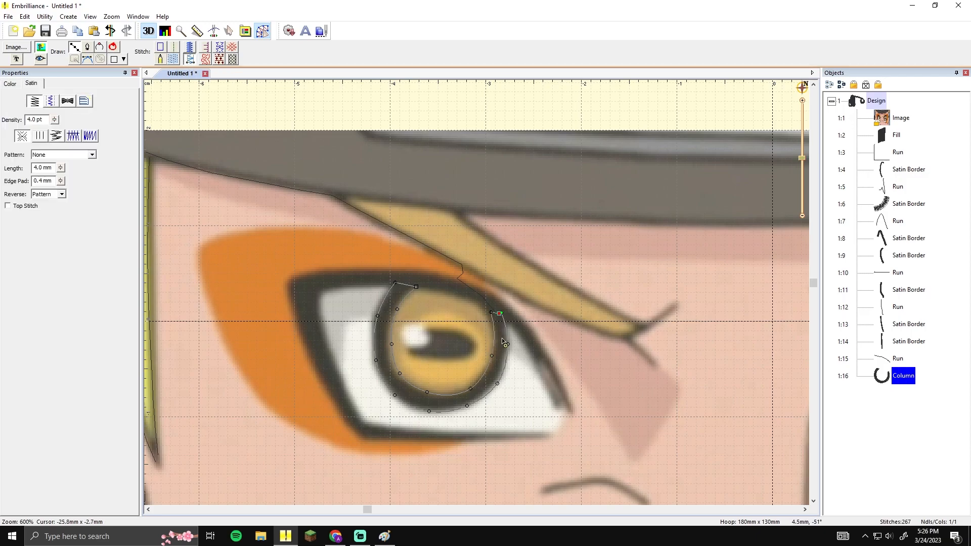
# Set stitch-direction lines around the lower and outer parts of the iris ring column
pyautogui.moveTo(463, 381); pyautogui.dragTo(459, 424)
pyautogui.moveTo(420, 384); pyautogui.dragTo(399, 422)
pyautogui.moveTo(404, 364); pyautogui.dragTo(352, 352)
pyautogui.moveTo(405, 314); pyautogui.dragTo(379, 303)
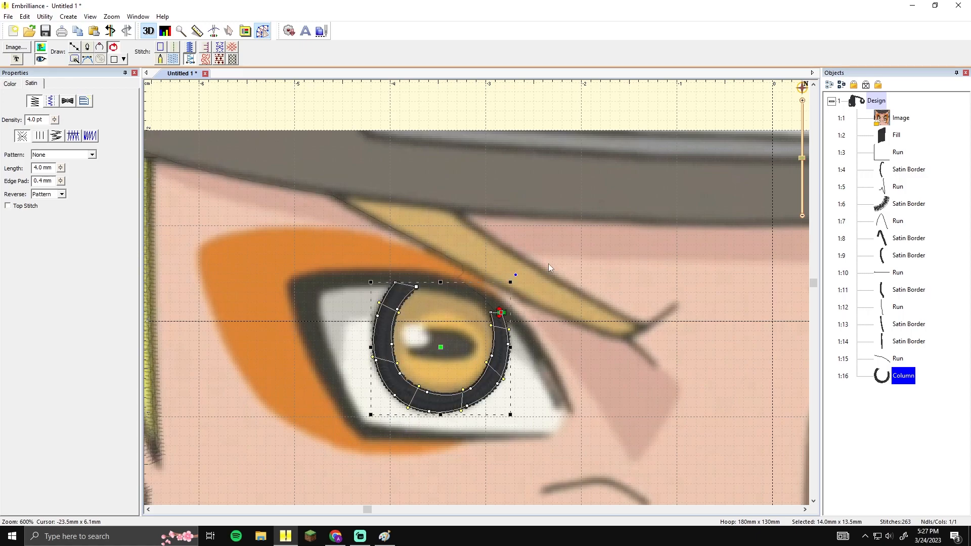
# Refine the iris ring's upper end nearest the nose and move the column's finish point to its other end
pyautogui.click(545, 273)
pyautogui.click(502, 322)
pyautogui.moveTo(502, 313)
pyautogui.mouseDown()
pyautogui.moveTo(511, 305)
pyautogui.moveTo(499, 310)
pyautogui.mouseUp()
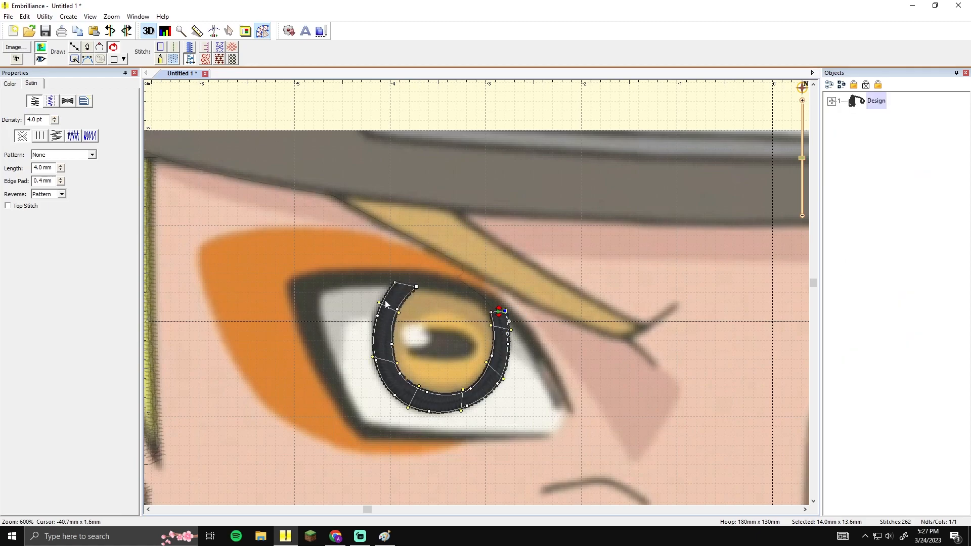
pyautogui.click(342, 347)
pyautogui.click(500, 316)
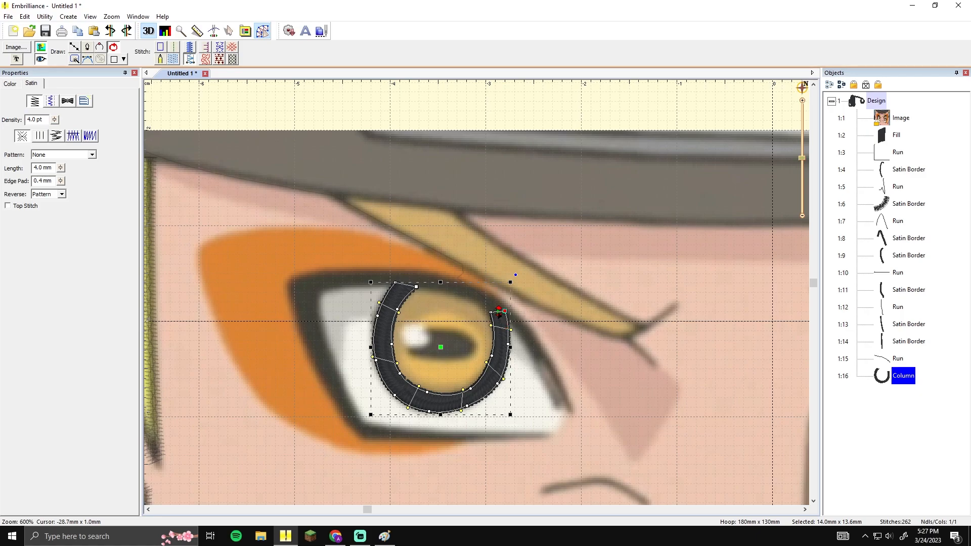
pyautogui.moveTo(499, 313)
pyautogui.mouseDown()
pyautogui.moveTo(506, 326)
pyautogui.moveTo(300, 266)
pyautogui.moveTo(323, 261)
pyautogui.mouseUp()
pyautogui.moveTo(394, 286); pyautogui.dragTo(424, 275)
pyautogui.click(446, 266)
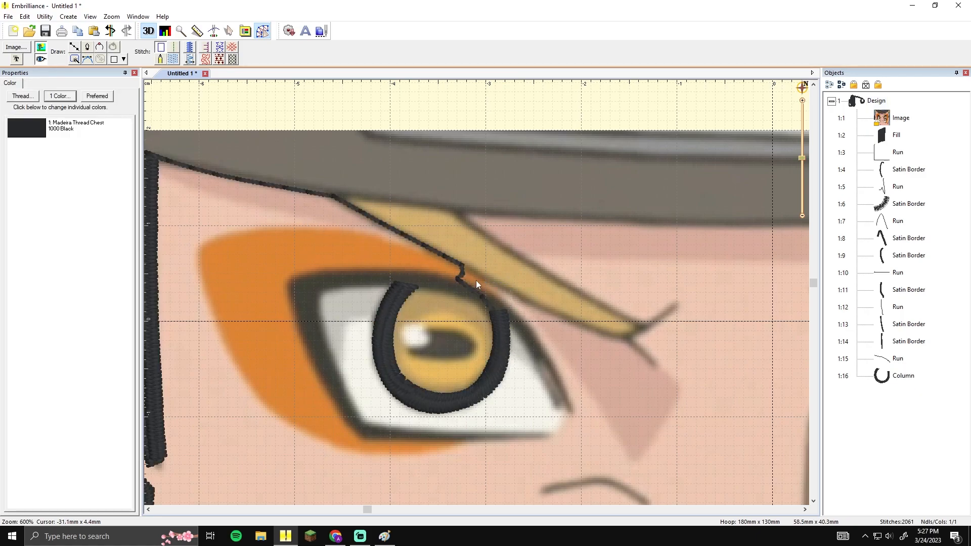
# Trace a run stitch from the iris ring along the upper lid, outer corner and lower lid, about 24.7 mm wide
pyautogui.click(74, 47)
pyautogui.click(383, 280)
pyautogui.click(344, 282)
pyautogui.click(318, 288)
pyautogui.click(311, 300)
pyautogui.click(316, 327)
pyautogui.click(329, 361)
pyautogui.click(341, 398)
pyautogui.click(352, 419)
pyautogui.click(366, 433)
pyautogui.click(397, 436)
pyautogui.click(449, 438)
pyautogui.click(485, 439)
pyautogui.click(547, 434)
pyautogui.press('Return')
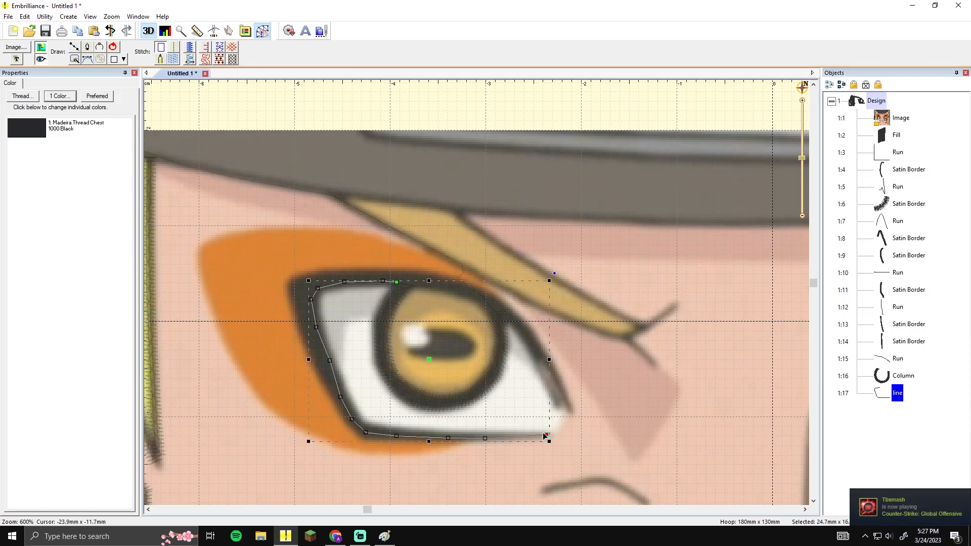
pyautogui.click(174, 48)
# Trace the inner edge of the black eye outline from the lower lid's inner tip around the outer corner and along the upper lid
pyautogui.click(74, 47)
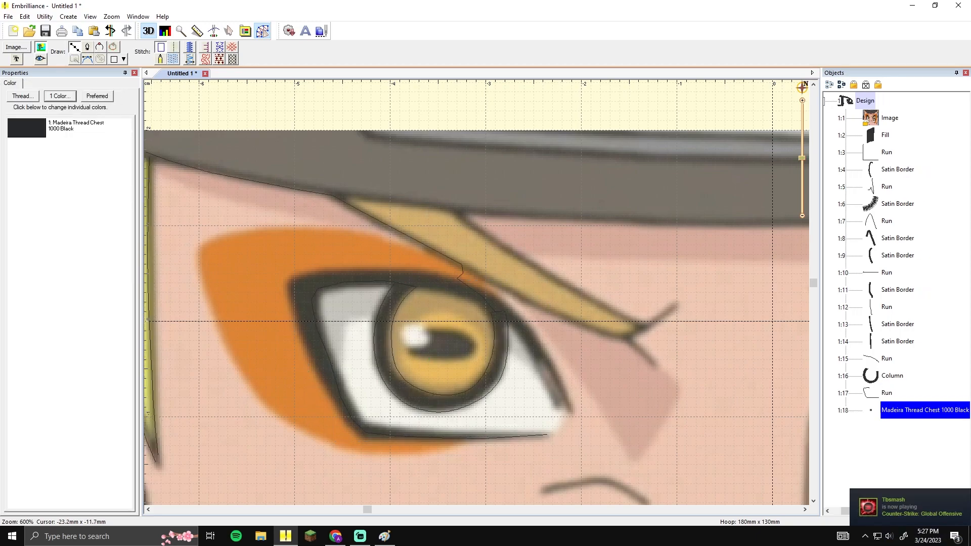
pyautogui.click(549, 434)
pyautogui.click(504, 434)
pyautogui.click(435, 432)
pyautogui.click(368, 425)
pyautogui.rightClick(359, 411)
pyautogui.click(340, 373)
pyautogui.click(318, 304)
pyautogui.hotkey('ctrl', 'z')
pyautogui.hotkey('ctrl', 'z')
pyautogui.click(317, 295)
pyautogui.click(361, 287)
pyautogui.click(403, 285)
pyautogui.click(451, 294)
pyautogui.click(511, 329)
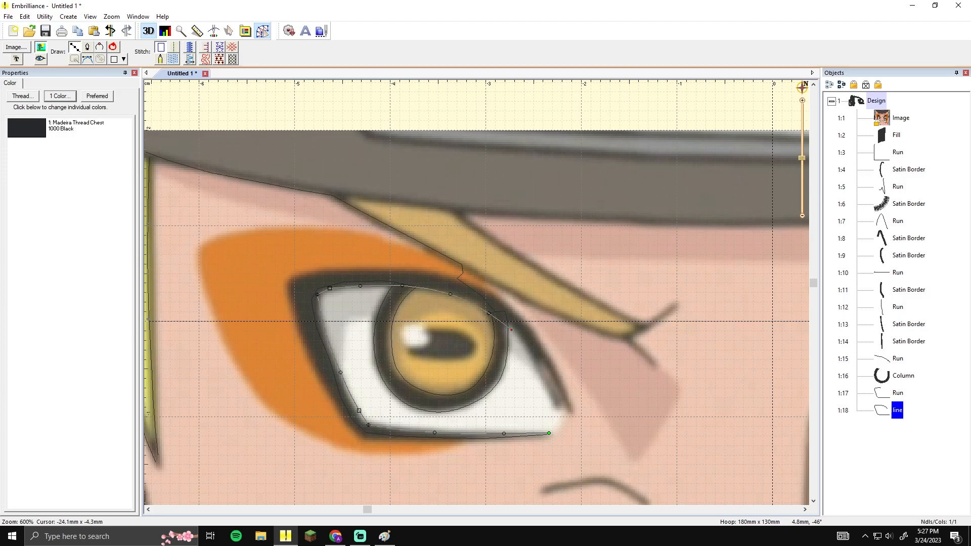
# Continue the eye outline to the upper lid's inner tip and trace back along its outer edge to the lower outer corner
pyautogui.scroll(-3, 548, 361)
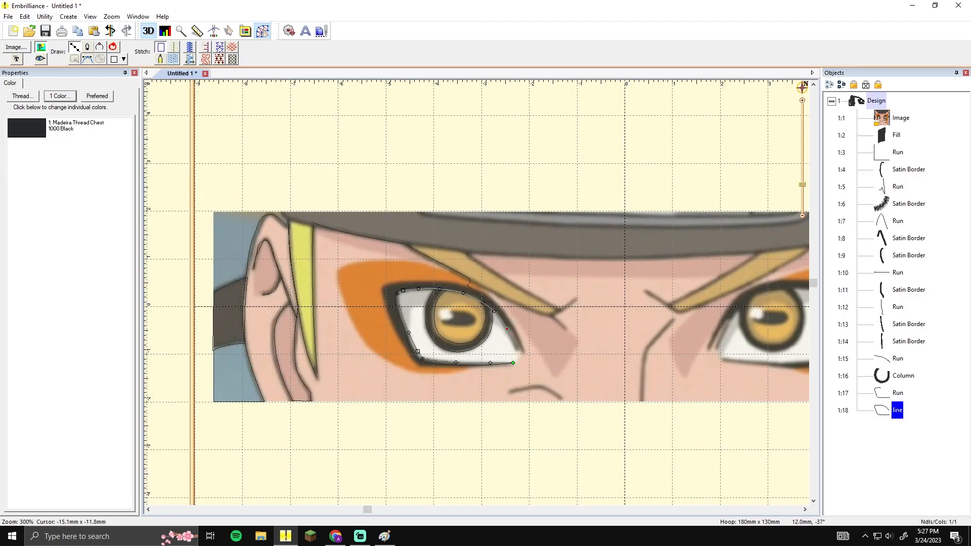
pyautogui.scroll(3, 549, 361)
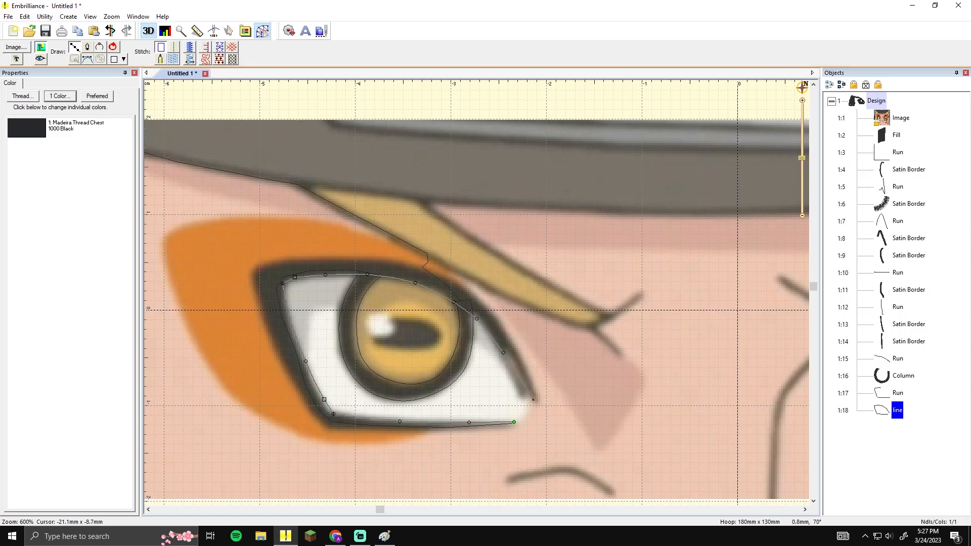
pyautogui.click(490, 309)
pyautogui.click(450, 280)
pyautogui.click(253, 271)
pyautogui.click(253, 284)
pyautogui.click(261, 308)
pyautogui.moveTo(278, 340); pyautogui.dragTo(272, 304)
pyautogui.click(275, 323)
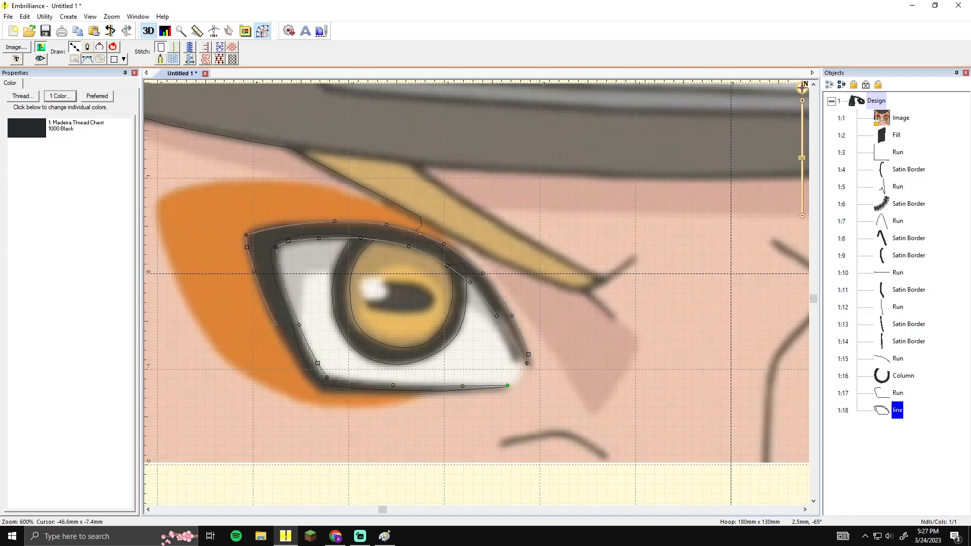
pyautogui.click(299, 367)
pyautogui.click(319, 393)
# Convert the eye outline to a satin column and set stitch-direction lines along its lower lid and outer side
pyautogui.click(190, 59)
pyautogui.moveTo(426, 372); pyautogui.dragTo(414, 413)
pyautogui.moveTo(386, 368); pyautogui.dragTo(354, 413)
pyautogui.moveTo(304, 331); pyautogui.dragTo(272, 322)
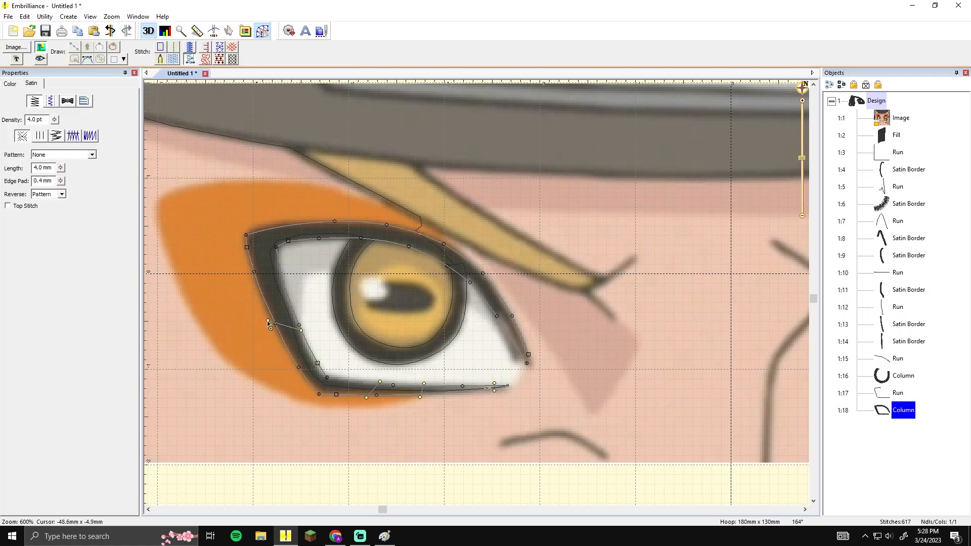
pyautogui.moveTo(347, 377); pyautogui.dragTo(304, 399)
pyautogui.moveTo(322, 355); pyautogui.dragTo(273, 358)
pyautogui.moveTo(242, 268); pyautogui.dragTo(287, 279)
pyautogui.moveTo(239, 227); pyautogui.dragTo(285, 271)
# Add stitch-direction lines across the upper eyelid down to its inner tip and generate the eye outline's satin stitches
pyautogui.click(285, 223)
pyautogui.click(289, 243)
pyautogui.click(352, 219)
pyautogui.click(350, 241)
pyautogui.click(421, 231)
pyautogui.click(421, 254)
pyautogui.click(493, 258)
pyautogui.click(463, 318)
pyautogui.click(526, 327)
pyautogui.click(502, 344)
pyautogui.press('Return')
# Check the stitched eye with and without the reference picture, and inspect the connecting run and the eye outline column
pyautogui.click(574, 339)
pyautogui.press('3')
pyautogui.moveTo(573, 339); pyautogui.dragTo(512, 336)
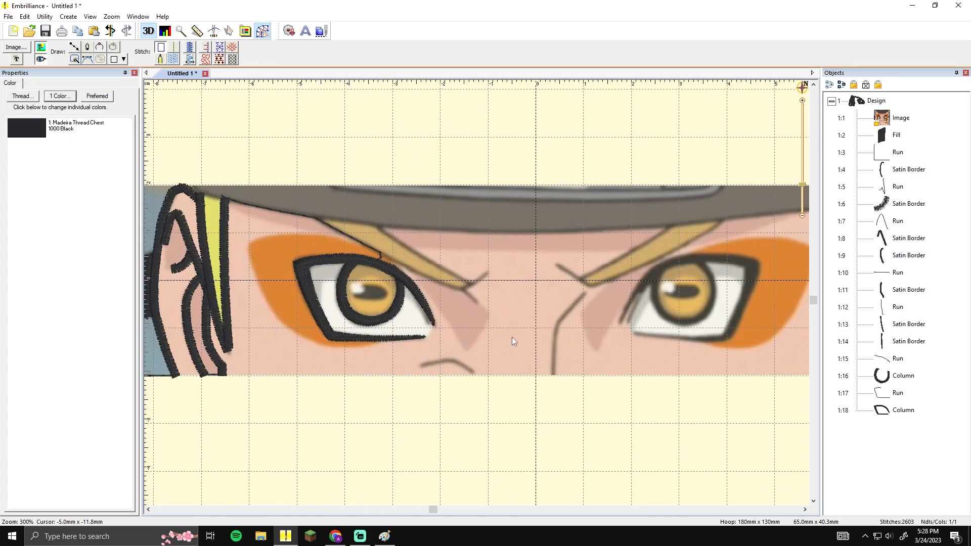
pyautogui.click(41, 47)
pyautogui.moveTo(403, 234); pyautogui.dragTo(400, 213)
pyautogui.click(41, 47)
pyautogui.press('6')
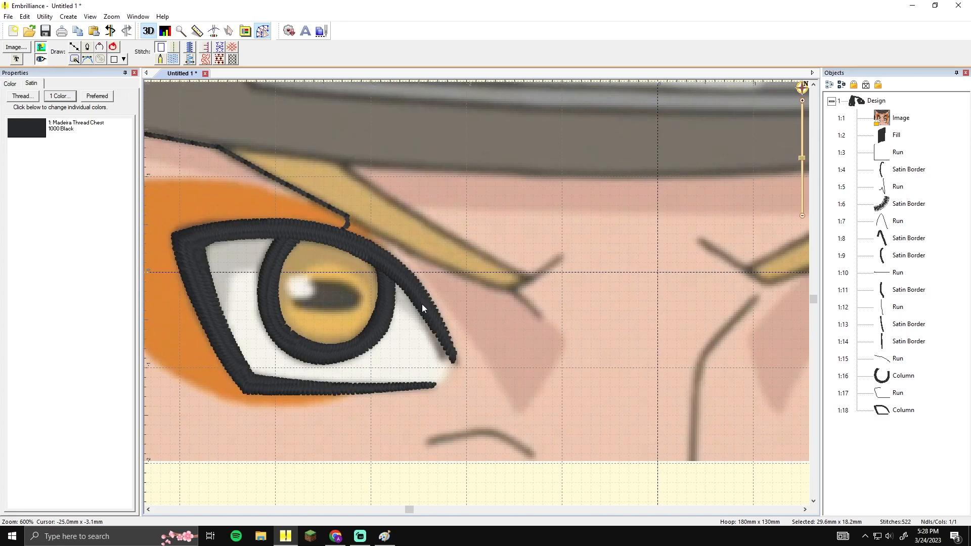
pyautogui.click(421, 305)
pyautogui.click(899, 394)
pyautogui.click(903, 411)
pyautogui.moveTo(432, 389); pyautogui.dragTo(473, 392)
# Trace the outline of the dark pupil inside the iris, curving around the white highlight
pyautogui.click(75, 47)
pyautogui.moveTo(290, 193); pyautogui.dragTo(435, 207)
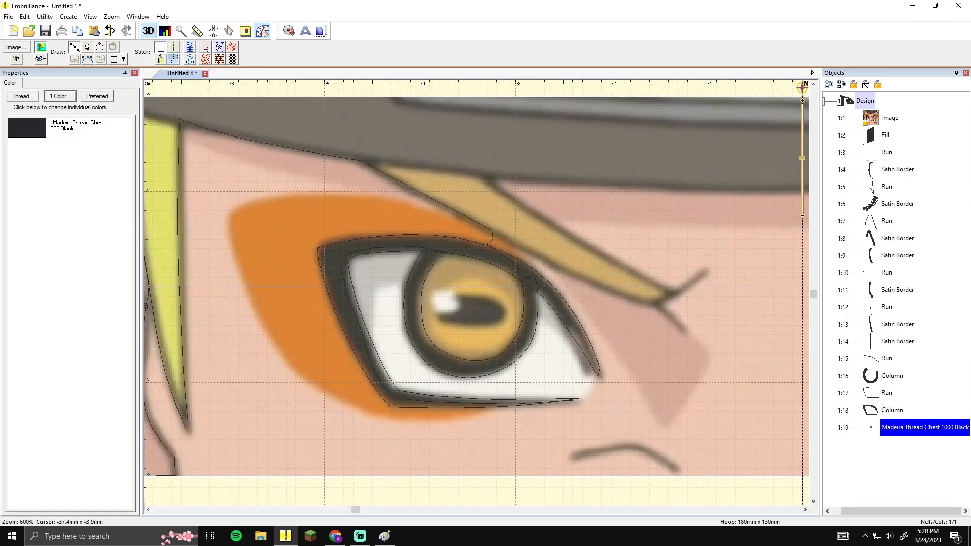
pyautogui.click(439, 320)
pyautogui.click(471, 325)
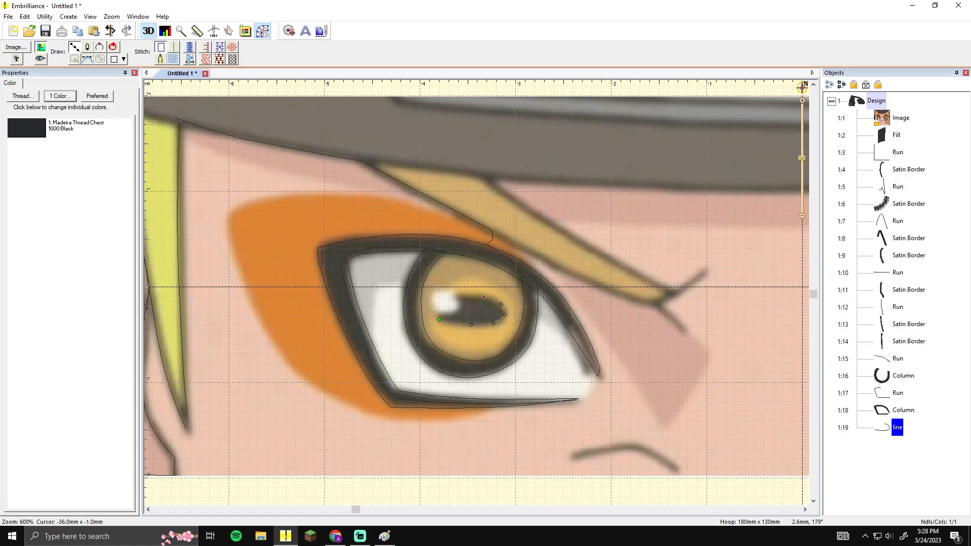
pyautogui.click(458, 309)
pyautogui.click(440, 317)
# Stitch the pupil as a satin column with near-vertical stitch-direction lines, about 6.8 × 3.1 mm
pyautogui.click(189, 60)
pyautogui.click(493, 297)
pyautogui.click(489, 327)
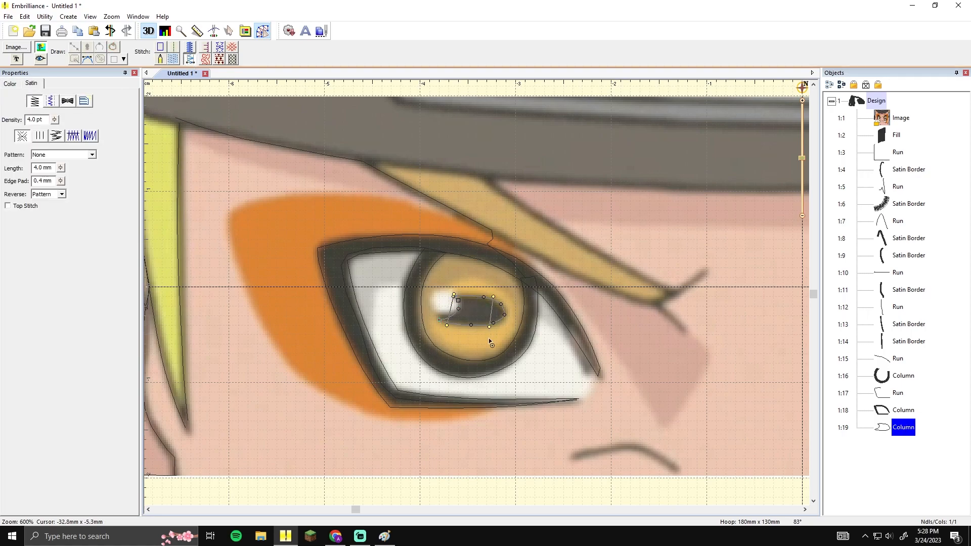
pyautogui.press('Return')
pyautogui.moveTo(447, 326); pyautogui.dragTo(459, 327)
pyautogui.moveTo(461, 293); pyautogui.dragTo(460, 312)
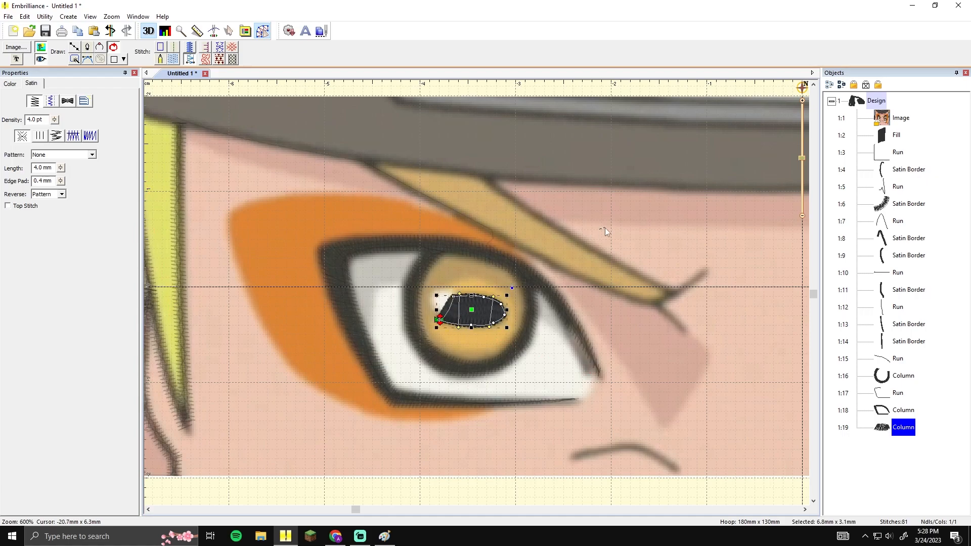
# Adjust the pupil column's upper corner point beside the white highlight
pyautogui.click(605, 228)
pyautogui.scroll(-4, 628, 233)
pyautogui.scroll(1, 562, 257)
pyautogui.scroll(1, 477, 288)
pyautogui.scroll(-1, 430, 296)
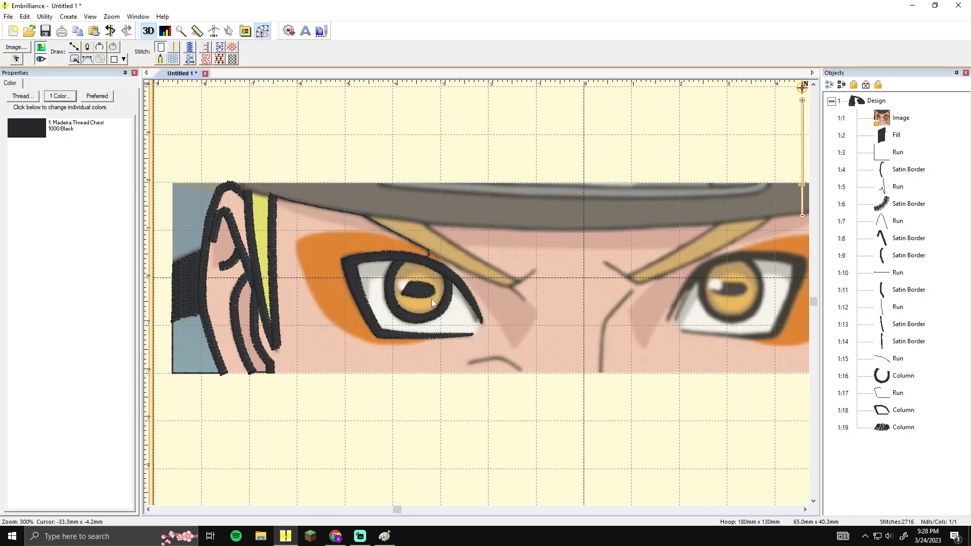
pyautogui.moveTo(446, 290); pyautogui.dragTo(501, 298)
pyautogui.scroll(2, 499, 303)
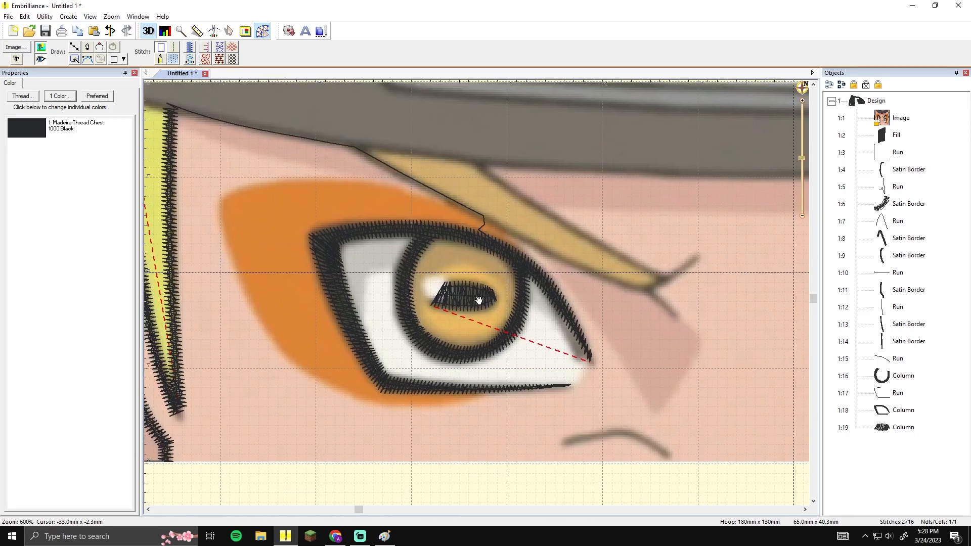
pyautogui.click(460, 298)
pyautogui.doubleClick(448, 287)
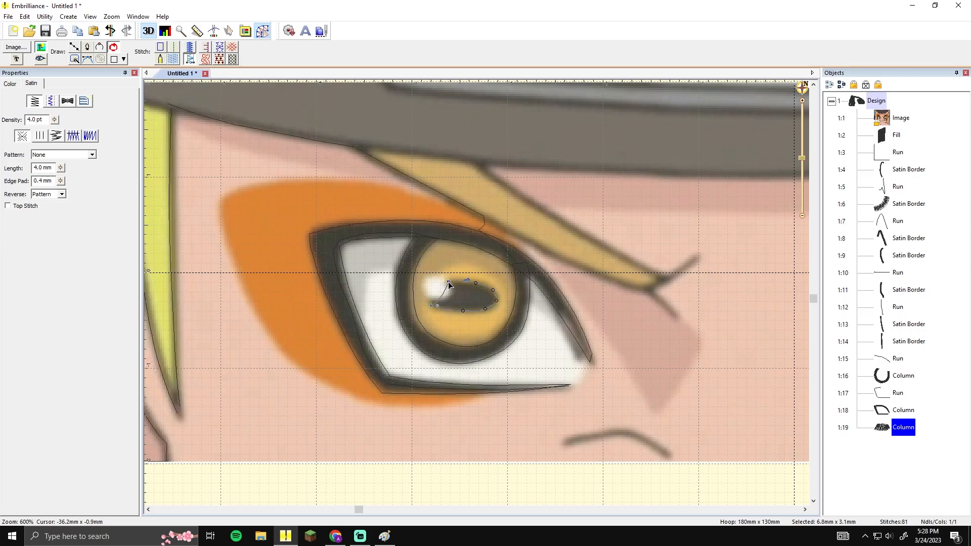
pyautogui.moveTo(447, 282); pyautogui.dragTo(447, 281)
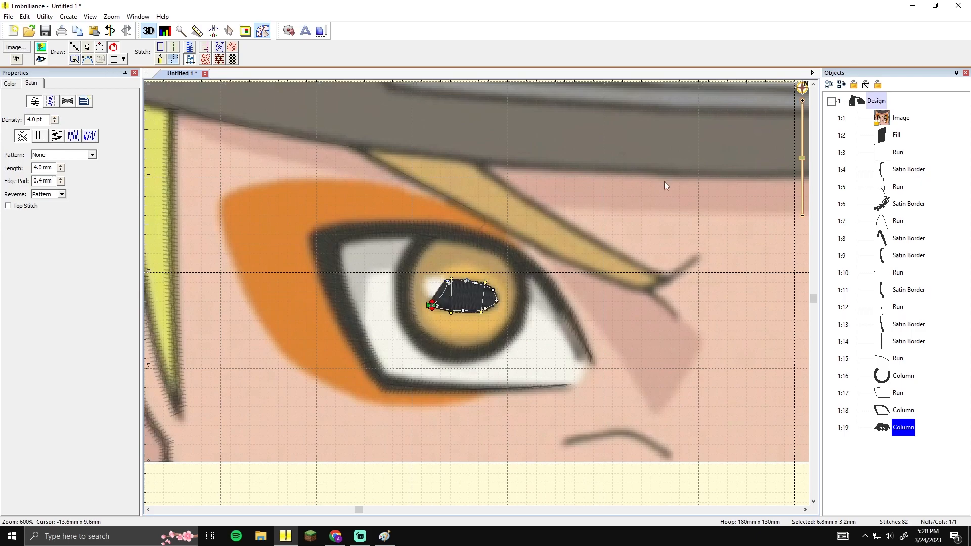
# Move the pupil column's start point to its upper corner beside the white highlight
pyautogui.scroll(-2, 664, 189)
pyautogui.scroll(2, 640, 284)
pyautogui.scroll(-2, 503, 261)
pyautogui.scroll(2, 372, 299)
pyautogui.moveTo(370, 295); pyautogui.dragTo(386, 272)
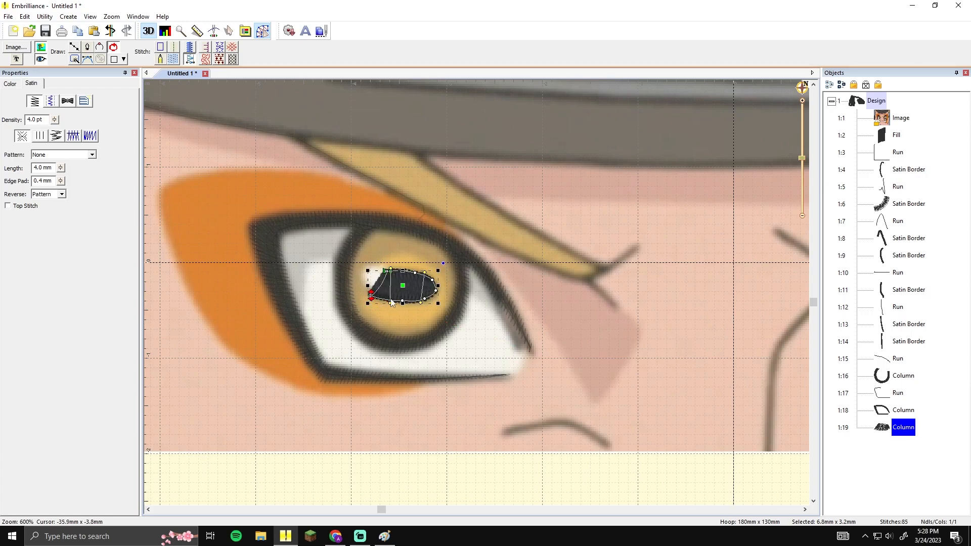
pyautogui.click(663, 197)
# Compare the stitched eye with the reference picture and trace the eyebrow's lower edge from the headband to its inner tip
pyautogui.scroll(-2, 663, 197)
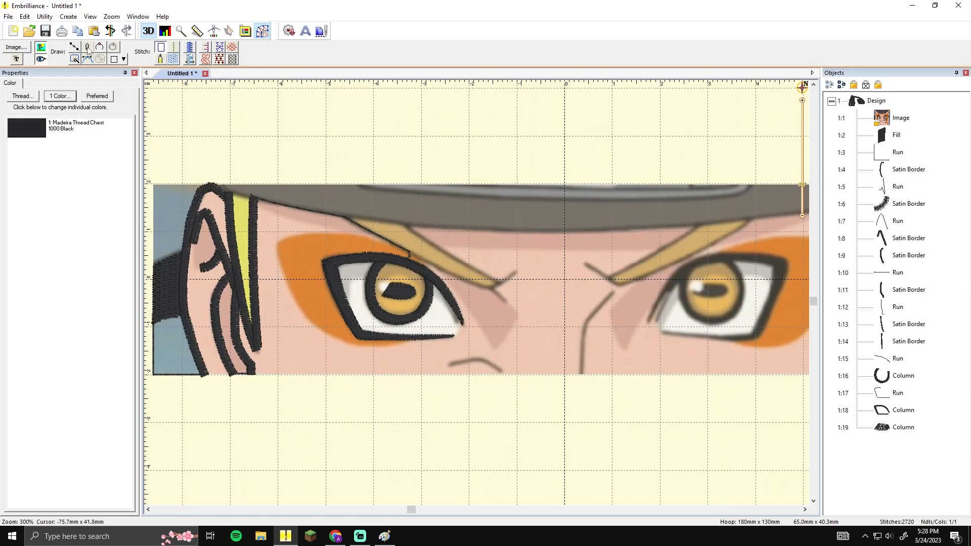
pyautogui.click(40, 48)
pyautogui.click(40, 48)
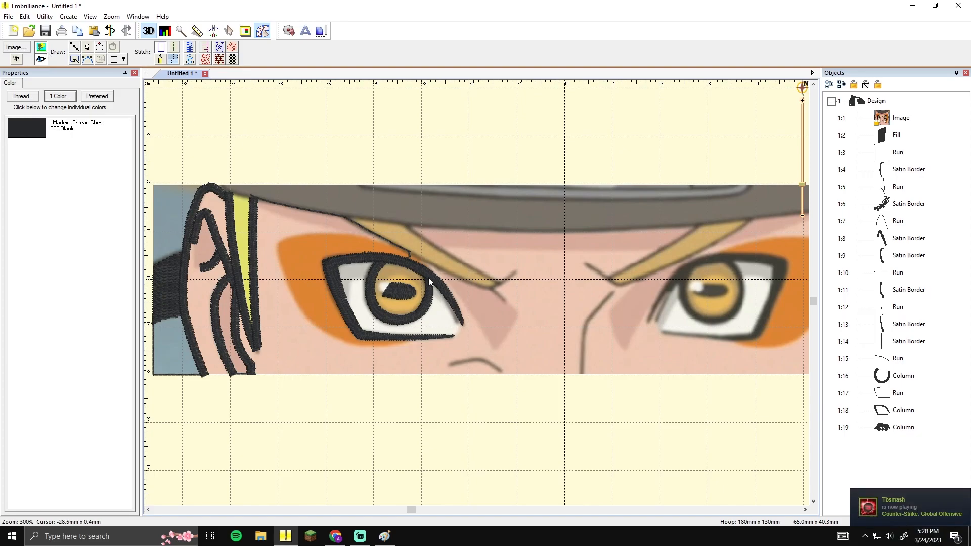
pyautogui.moveTo(522, 277); pyautogui.dragTo(529, 312)
pyautogui.scroll(2, 470, 302)
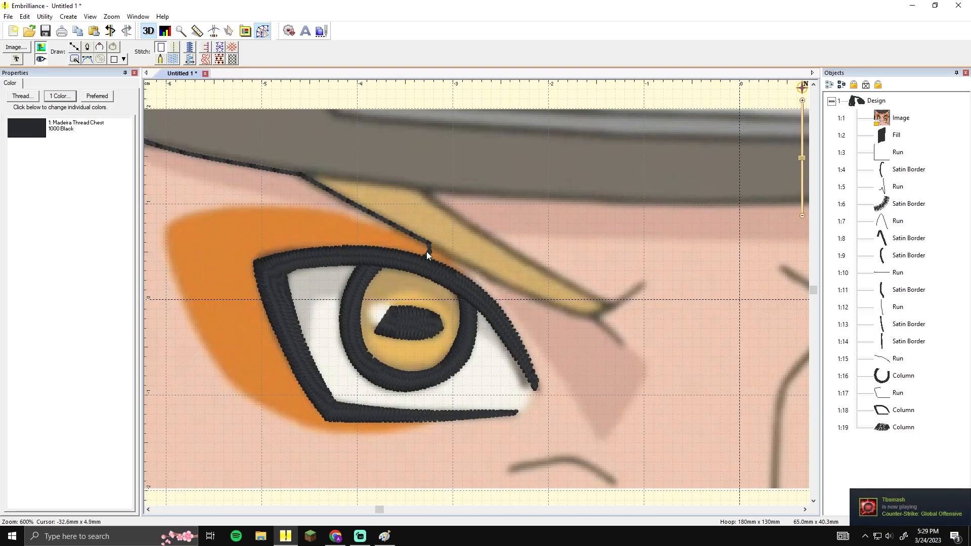
pyautogui.moveTo(429, 254); pyautogui.dragTo(447, 252)
pyautogui.click(75, 47)
pyautogui.click(316, 173)
pyautogui.click(396, 218)
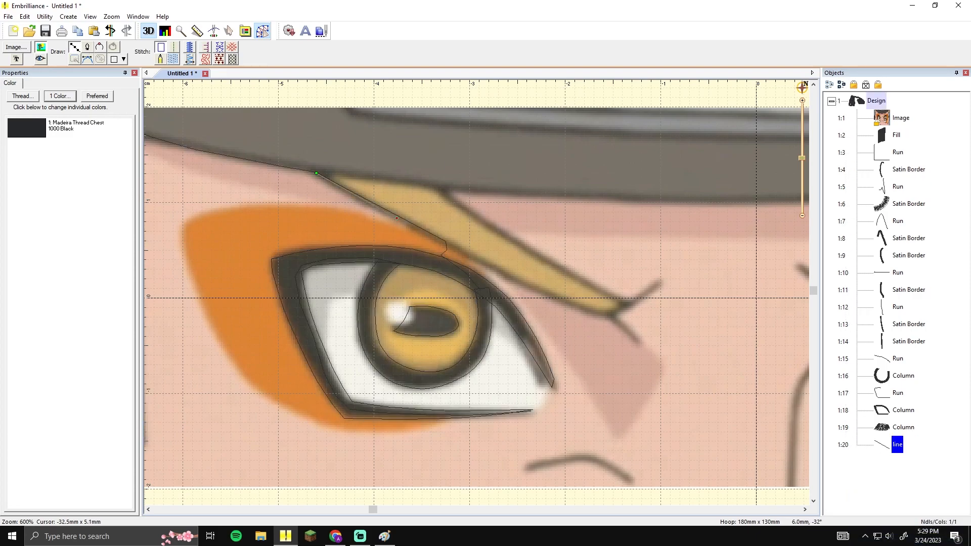
pyautogui.click(602, 318)
pyautogui.click(631, 303)
pyautogui.moveTo(613, 300); pyautogui.dragTo(502, 320)
# Trace the eyebrow's upper edge back to the headband and stitch the open outline as a 1.5 mm satin border
pyautogui.scroll(-1, 501, 319)
pyautogui.scroll(1, 501, 319)
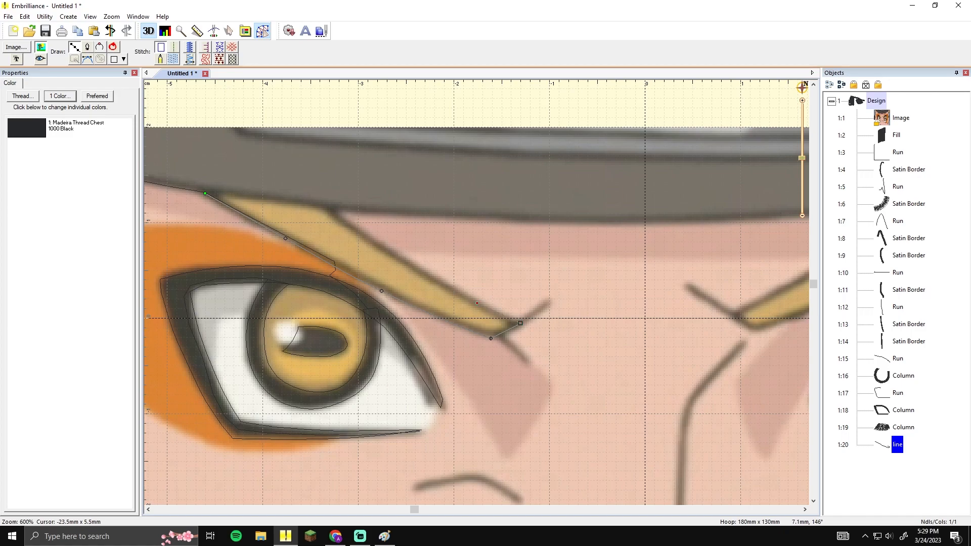
pyautogui.click(336, 207)
pyautogui.click(206, 193)
pyautogui.press('BackSpace')
pyautogui.press('Return')
pyautogui.click(189, 48)
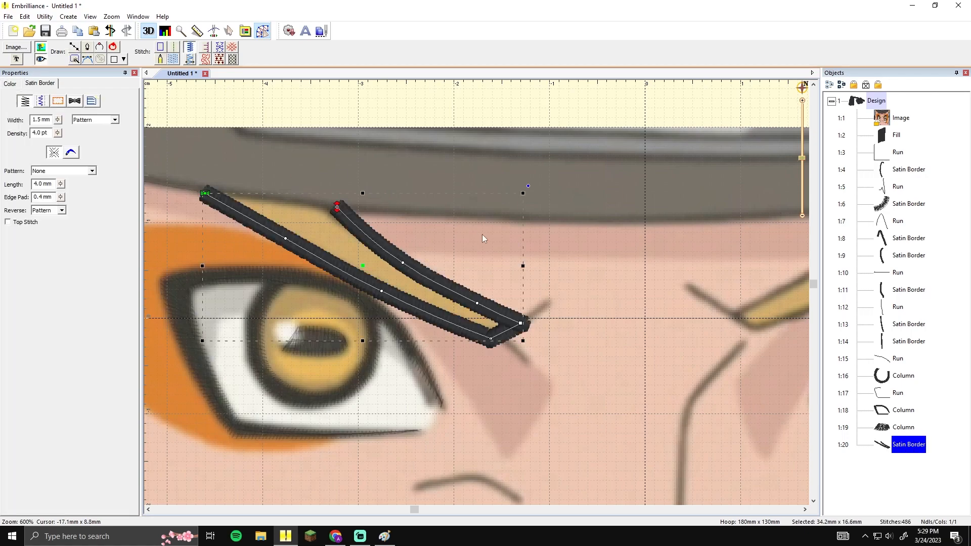
# Review the stitched ear, eye and eyebrow with and without the reference picture, and examine the parts still untraced
pyautogui.click(483, 234)
pyautogui.scroll(-2, 506, 242)
pyautogui.click(41, 47)
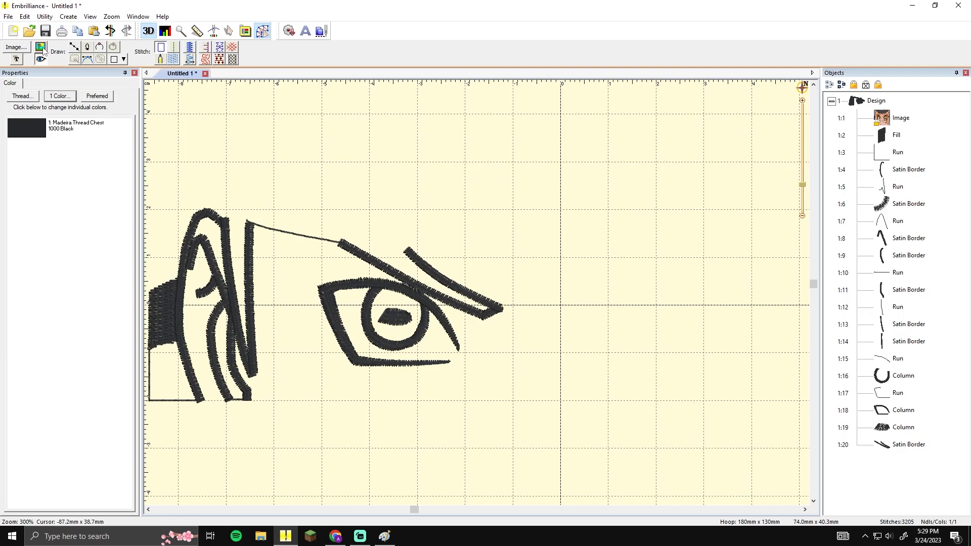
pyautogui.click(42, 49)
pyautogui.scroll(2, 476, 228)
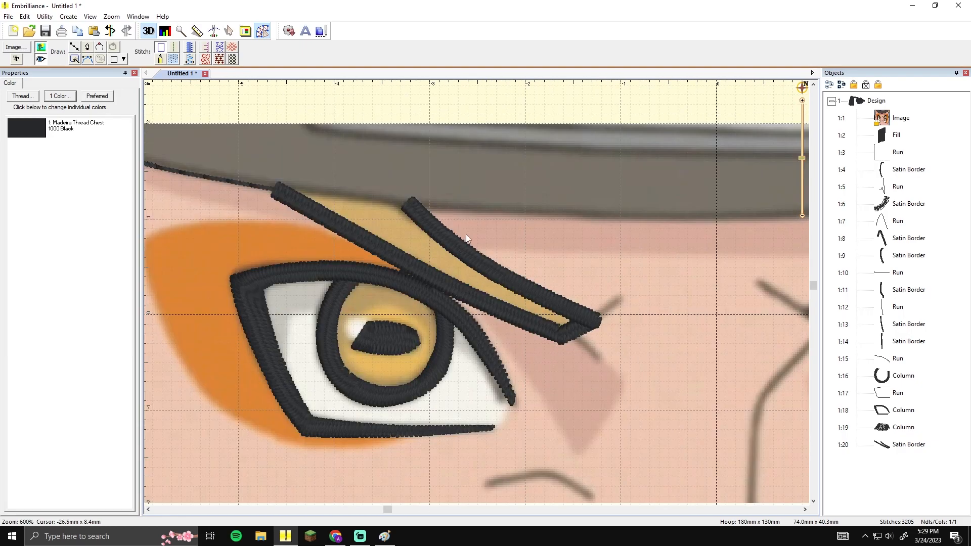
pyautogui.scroll(-3, 528, 251)
pyautogui.scroll(-1, 485, 260)
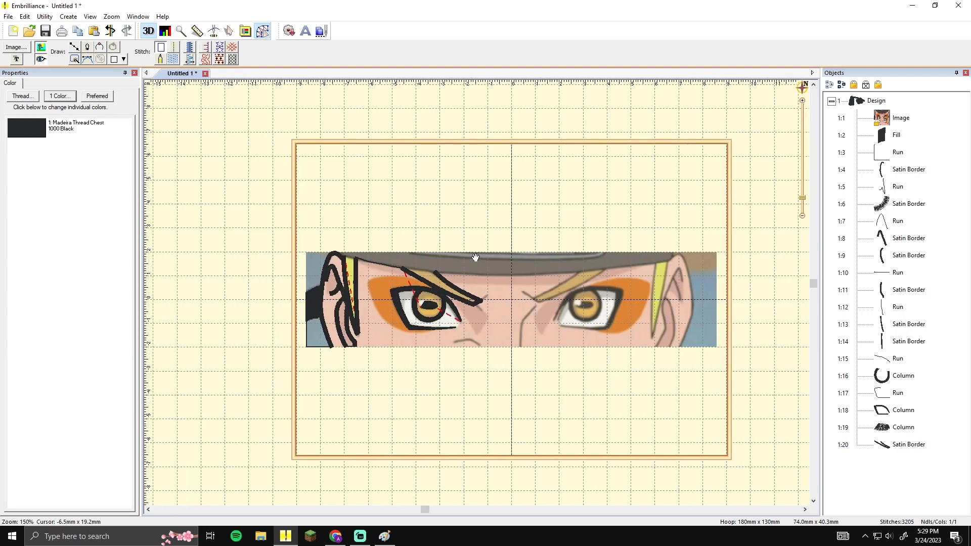
pyautogui.click(42, 51)
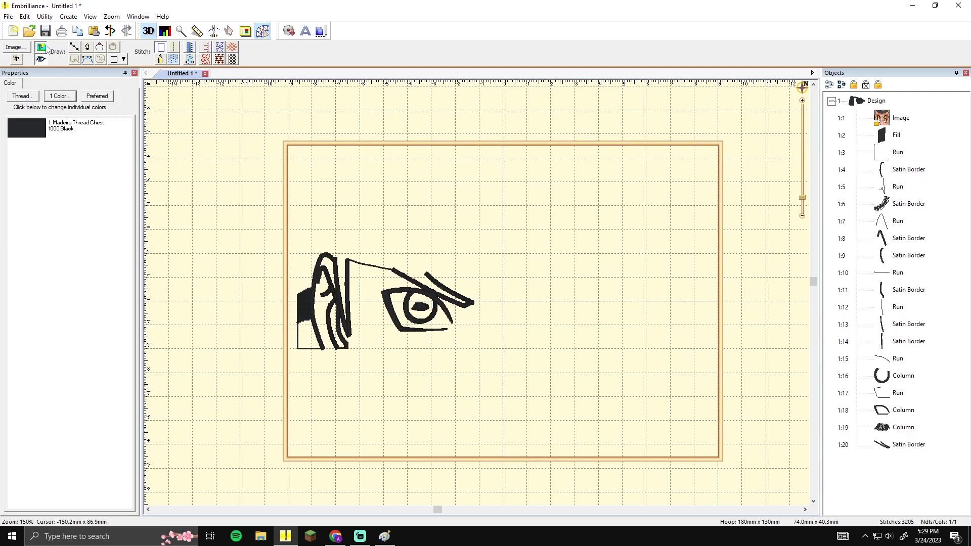
pyautogui.click(40, 47)
pyautogui.scroll(2, 383, 201)
pyautogui.scroll(1, 563, 253)
pyautogui.scroll(-2, 554, 245)
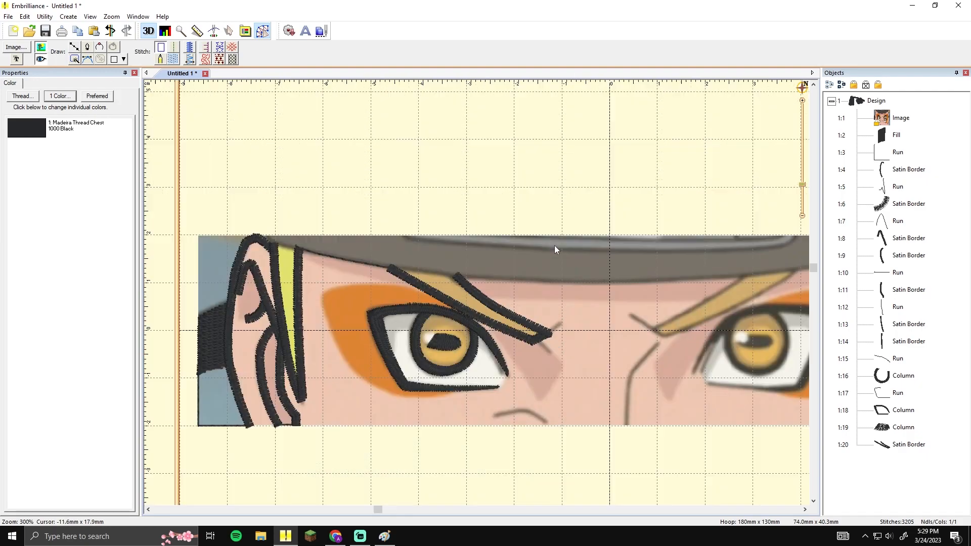
pyautogui.scroll(2, 554, 245)
pyautogui.scroll(-2, 485, 243)
pyautogui.scroll(3, 536, 248)
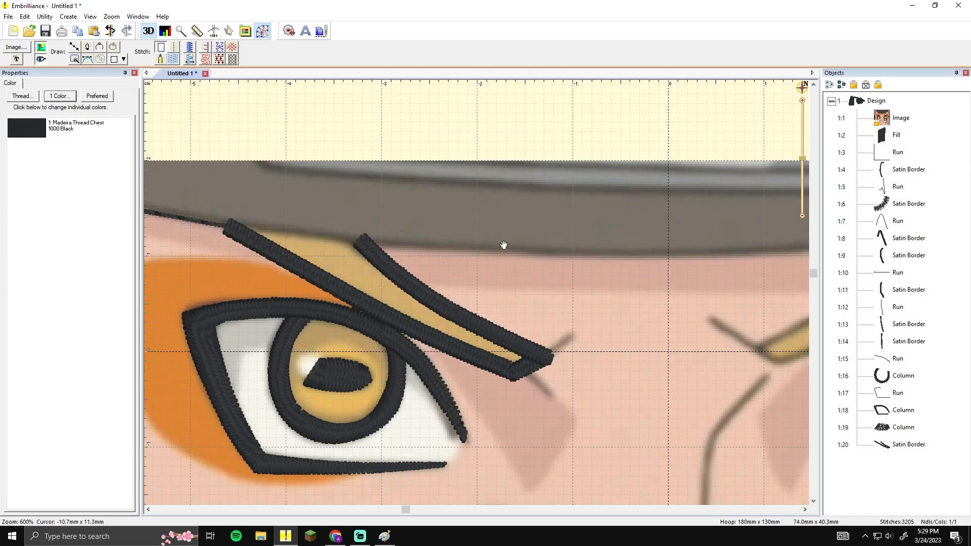
pyautogui.scroll(-2, 535, 248)
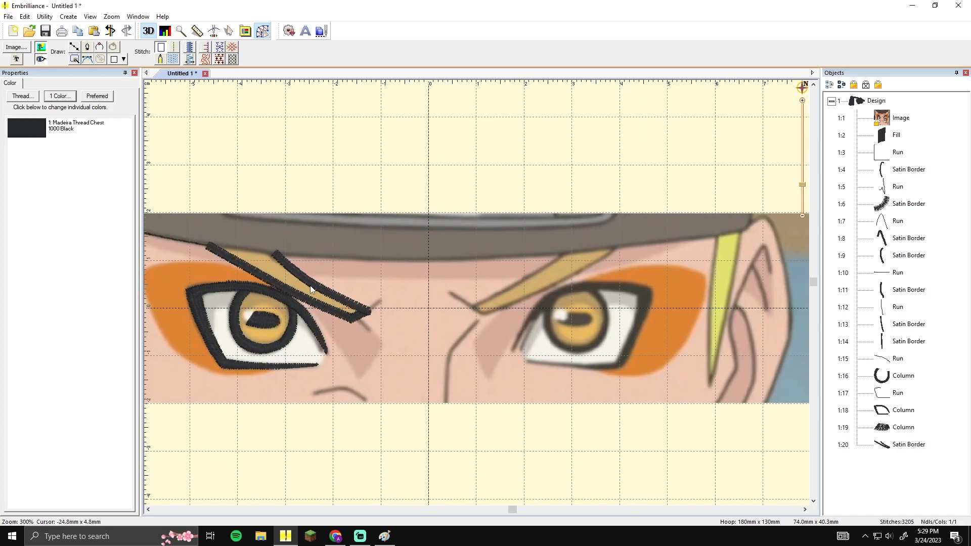
# Draw a line from the stitched eyebrow's upper end along the headband's lower edge to the second eyebrow's outer tip
pyautogui.click(311, 290)
pyautogui.scroll(2, 445, 268)
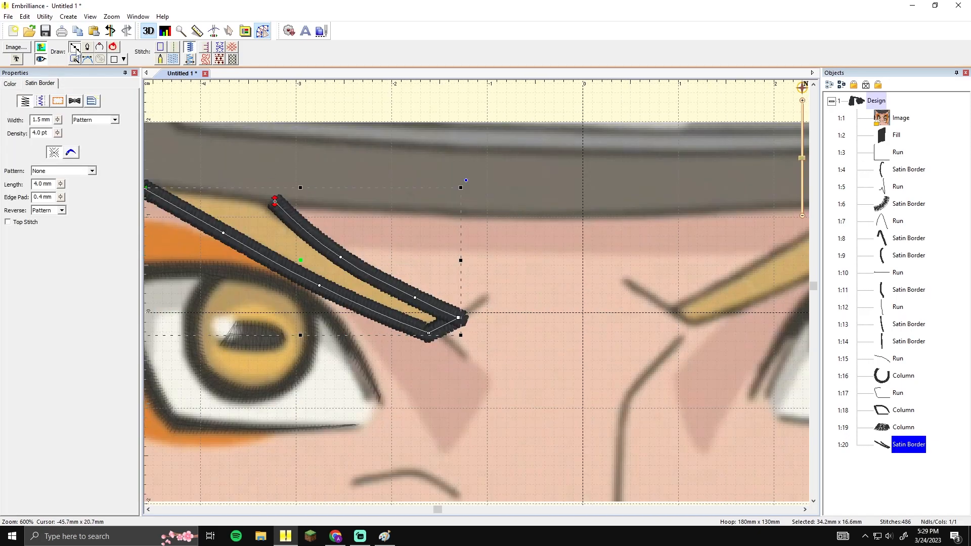
pyautogui.click(75, 47)
pyautogui.click(276, 201)
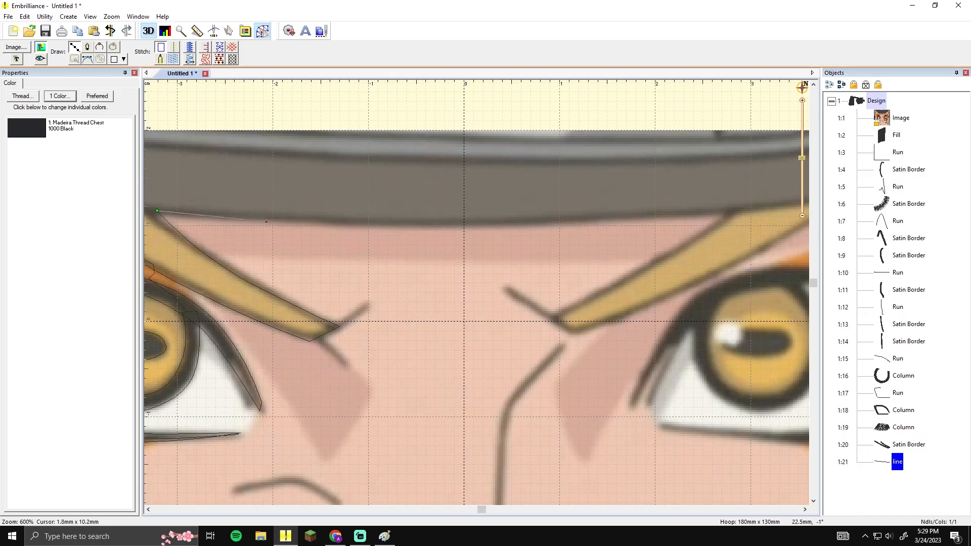
pyautogui.click(481, 224)
pyautogui.moveTo(694, 210); pyautogui.dragTo(513, 230)
pyautogui.click(656, 217)
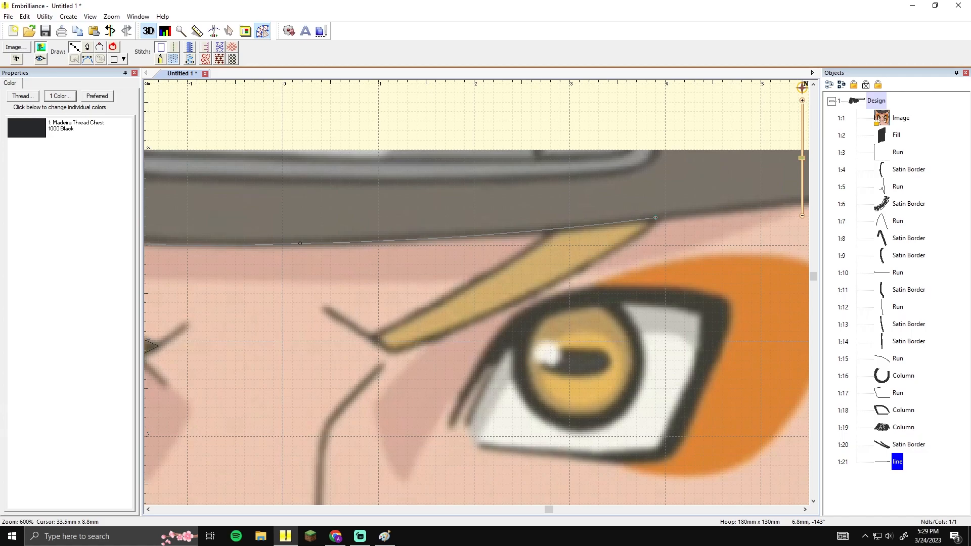
# Extend the line along the second eyebrow's lower edge and down onto the second eye's upper lid
pyautogui.click(643, 232)
pyautogui.press('super')
pyautogui.click(586, 264)
pyautogui.moveTo(554, 307); pyautogui.dragTo(563, 295)
pyautogui.click(581, 300)
pyautogui.click(648, 300)
pyautogui.click(693, 305)
pyautogui.press('BackSpace')
pyautogui.press('BackSpace')
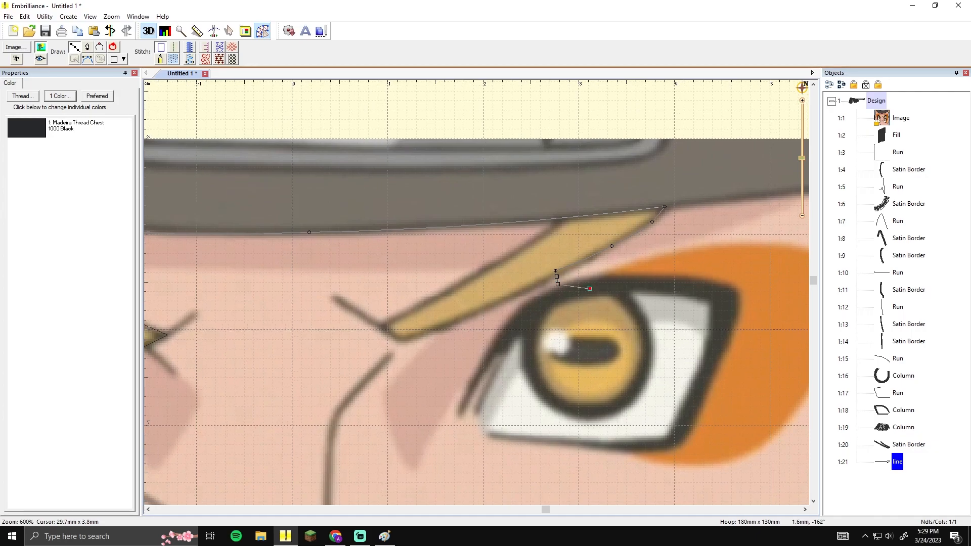
# Continue the line along the second eye's upper lid, down its outer side and along the lower lid to the inner corner
pyautogui.click(587, 287)
pyautogui.click(630, 285)
pyautogui.click(682, 287)
pyautogui.click(712, 292)
pyautogui.click(703, 371)
pyautogui.click(697, 408)
pyautogui.click(683, 428)
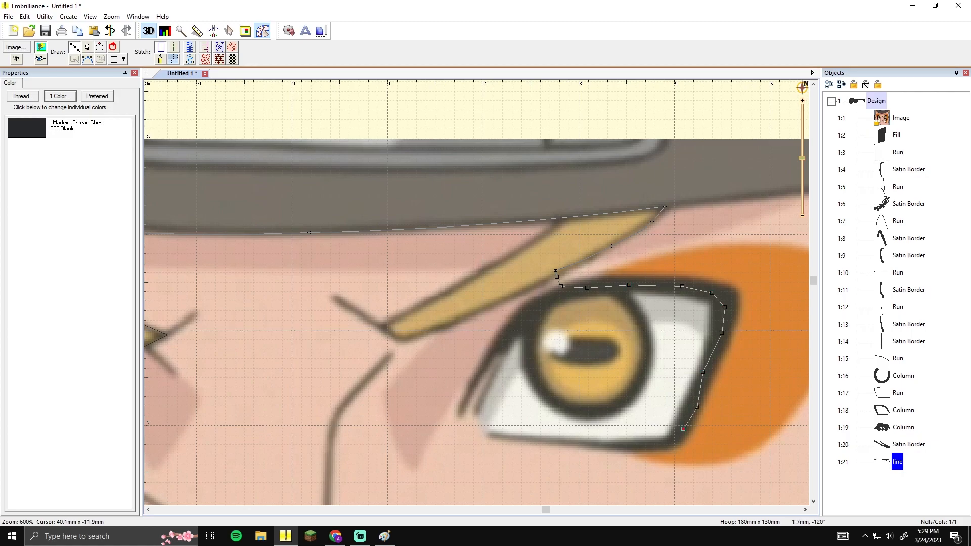
pyautogui.click(627, 448)
pyautogui.click(490, 436)
# Finish the open line and stitch it as a run
pyautogui.press('Return')
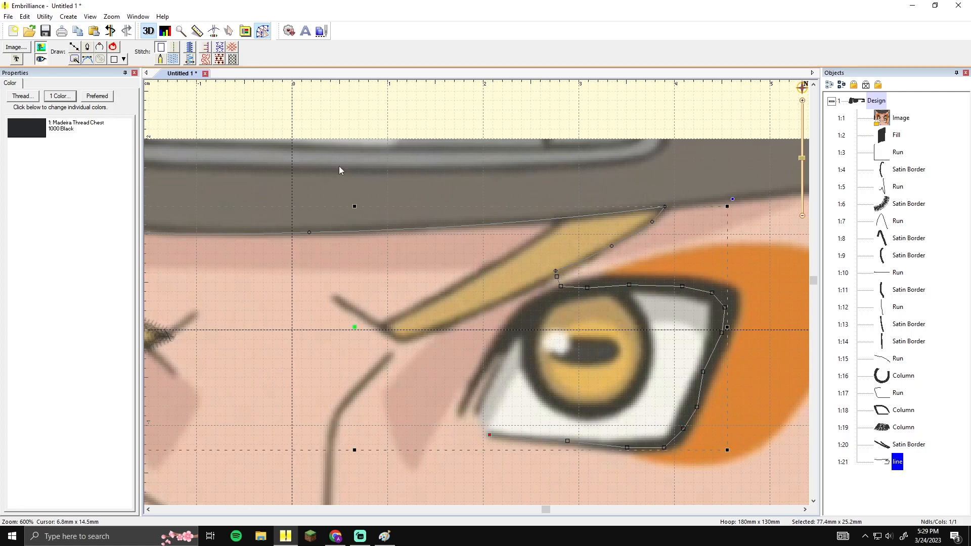
pyautogui.click(174, 48)
pyautogui.click(540, 113)
# Step through the satin borders, runs and columns in order to review which parts of the first eye and ear each one covers
pyautogui.scroll(-3, 538, 114)
pyautogui.click(886, 171)
pyautogui.click(894, 188)
pyautogui.click(892, 205)
pyautogui.click(891, 238)
pyautogui.click(880, 254)
pyautogui.click(882, 273)
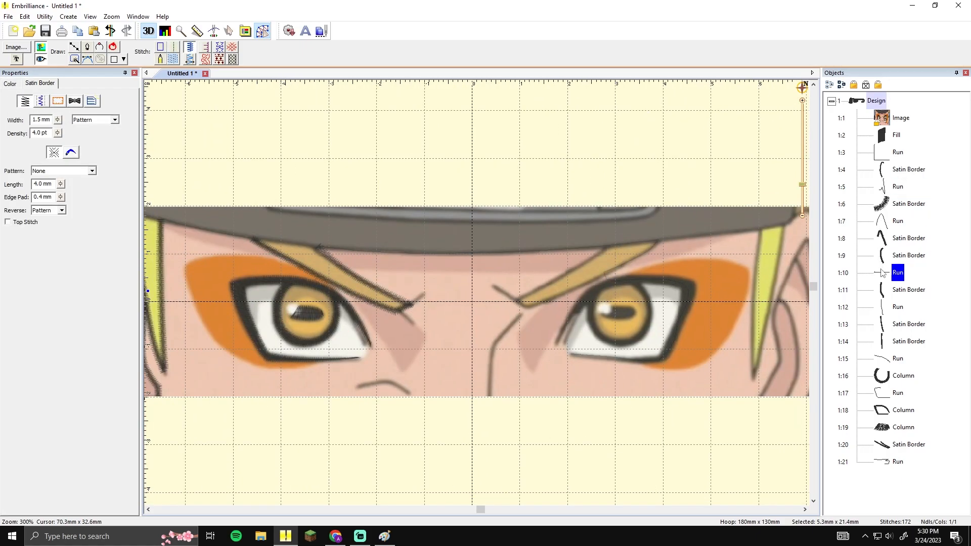
pyautogui.click(882, 290)
pyautogui.click(884, 307)
pyautogui.click(885, 324)
pyautogui.click(886, 341)
pyautogui.click(886, 359)
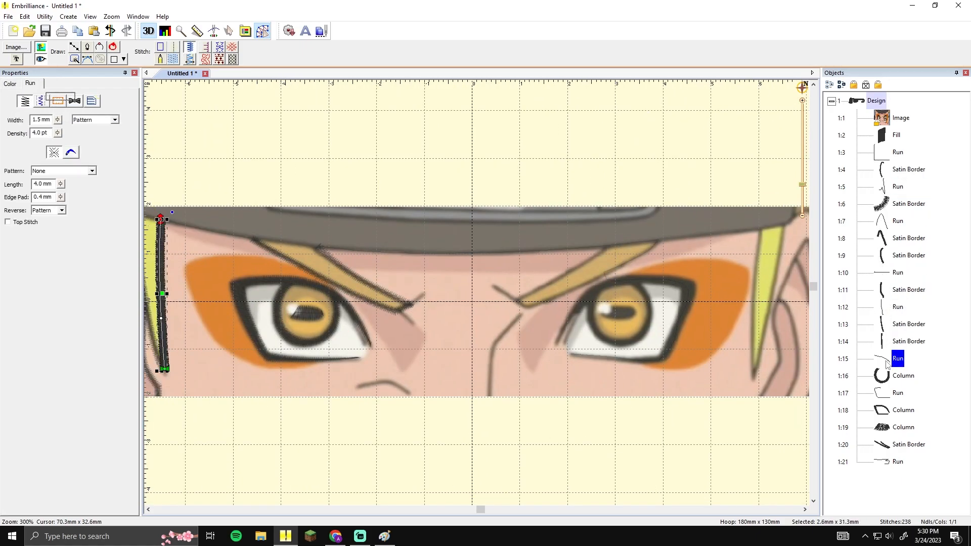
pyautogui.click(885, 377)
pyautogui.click(884, 360)
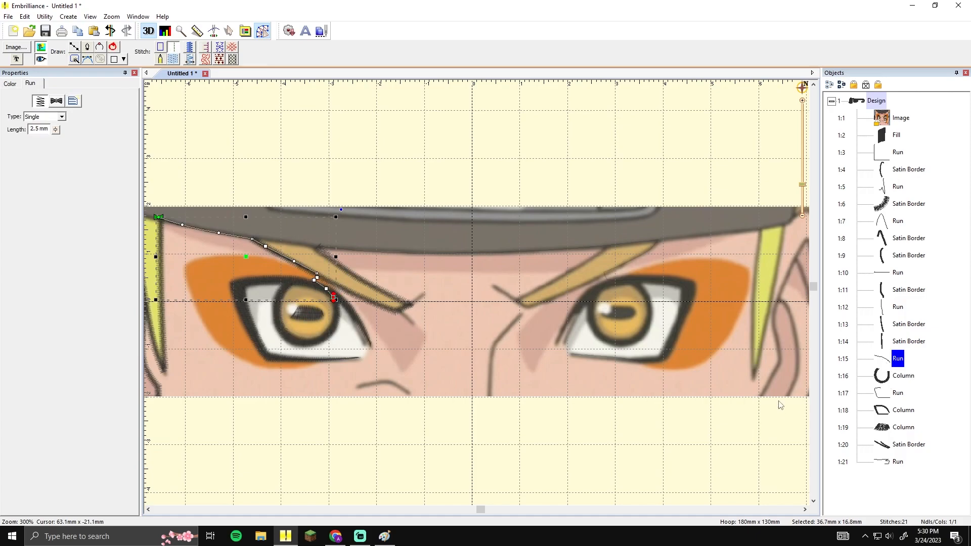
pyautogui.moveTo(822, 370); pyautogui.dragTo(793, 380)
pyautogui.click(874, 377)
pyautogui.click(868, 460)
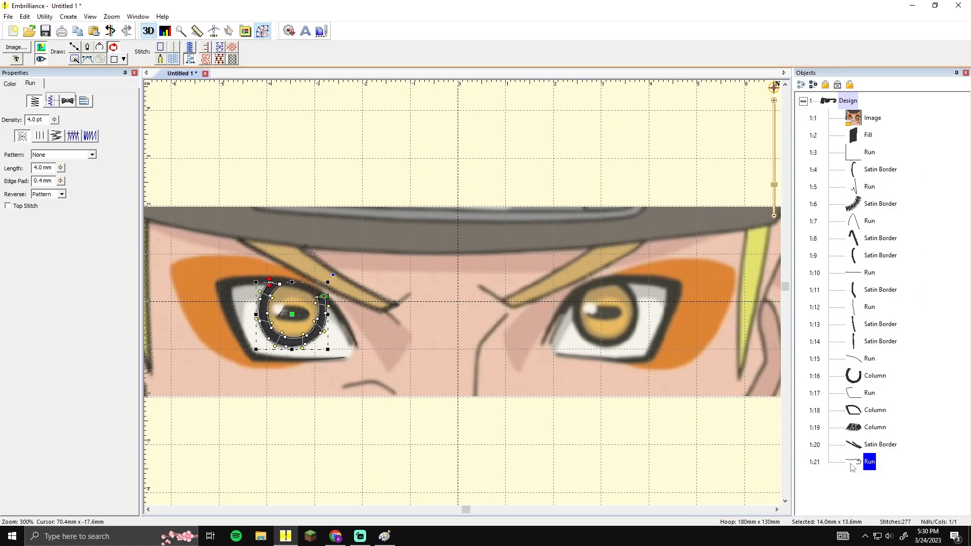
# Delete the headband run's points around the second eye so that the run stops on the upper lid
pyautogui.scroll(4, 663, 363)
pyautogui.moveTo(406, 352)
pyautogui.mouseDown()
pyautogui.moveTo(460, 471)
pyautogui.moveTo(653, 314)
pyautogui.moveTo(607, 245)
pyautogui.moveTo(657, 287)
pyautogui.mouseUp()
pyautogui.press('Delete')
pyautogui.press('Delete')
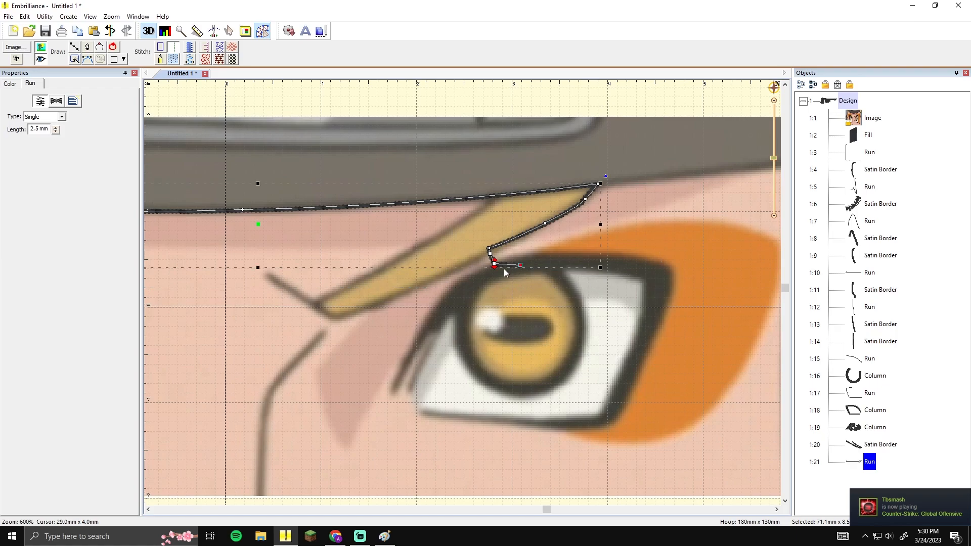
# Duplicate the first eye's iris ring, connecting run, outline and pupil together with its eyebrow border
pyautogui.scroll(-3, 496, 265)
pyautogui.moveTo(509, 290); pyautogui.dragTo(551, 284)
pyautogui.click(551, 284)
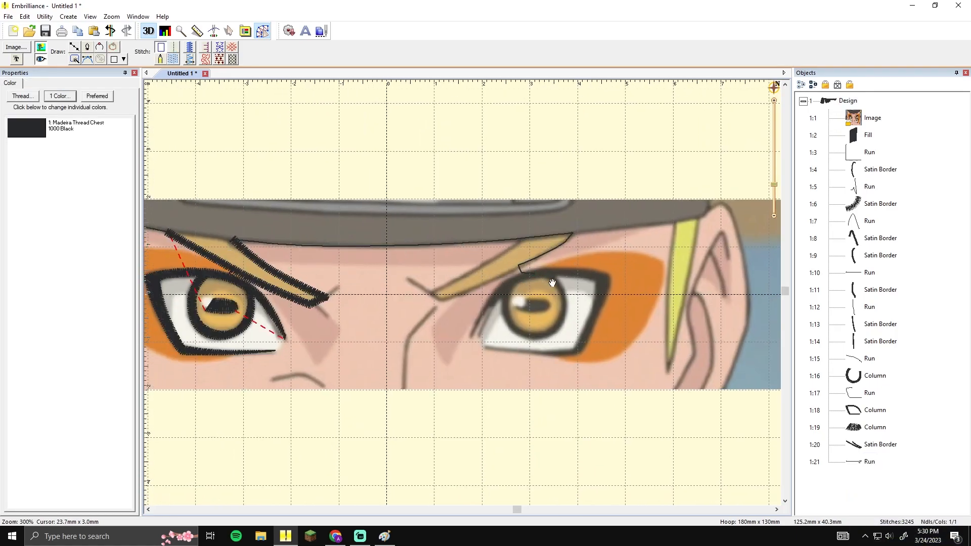
pyautogui.click(259, 306)
pyautogui.click(858, 444)
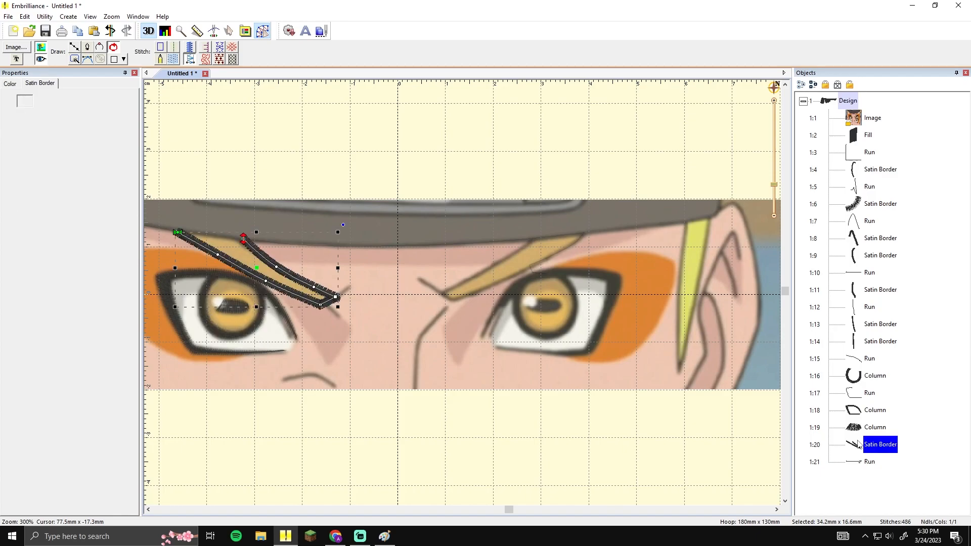
pyautogui.click(857, 376)
pyautogui.keyDown('shift'); pyautogui.click(859, 443); pyautogui.keyUp('shift')
pyautogui.hotkey('ctrl', 'c')
pyautogui.hotkey('ctrl', 'v')
# Move the copied eye and eyebrow horizontally across the face onto the second eye
pyautogui.press('Right')
pyautogui.press('Right')
pyautogui.press('Right')
pyautogui.press('Right')
pyautogui.press('Right')
pyautogui.press('Right')
pyautogui.press('Right')
pyautogui.press('Right')
pyautogui.press('Right')
pyautogui.press('Right')
pyautogui.press('Right')
pyautogui.press('Right')
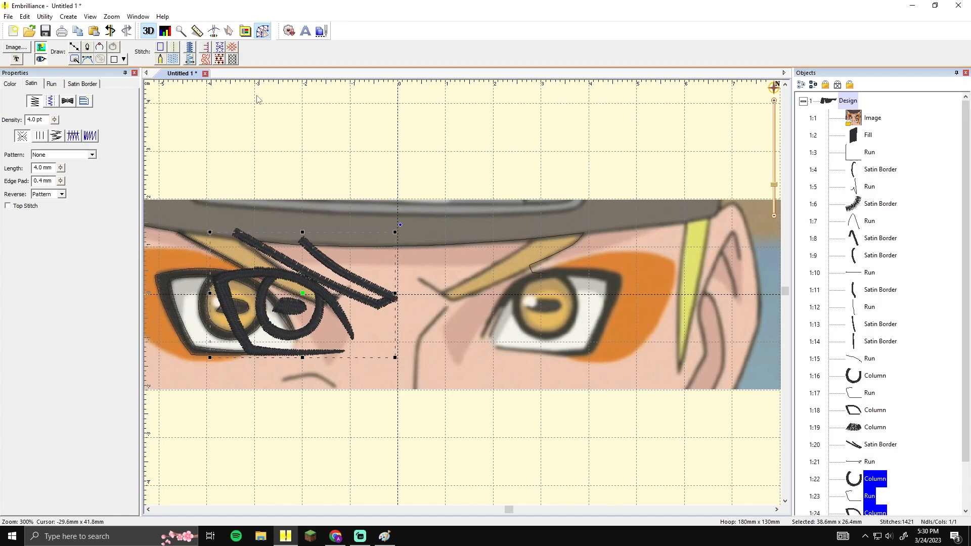
pyautogui.press('Right')
pyautogui.press('Right')
pyautogui.press('Right')
pyautogui.press('Right')
pyautogui.press('Right')
pyautogui.press('Right')
pyautogui.press('Right')
pyautogui.press('Right')
pyautogui.press('Right')
pyautogui.press('Right')
pyautogui.press('Right')
pyautogui.press('Right')
pyautogui.press('Right')
pyautogui.press('Right')
pyautogui.press('Right')
pyautogui.press('Right')
pyautogui.press('Right')
pyautogui.press('Right')
pyautogui.press('Right')
pyautogui.press('Right')
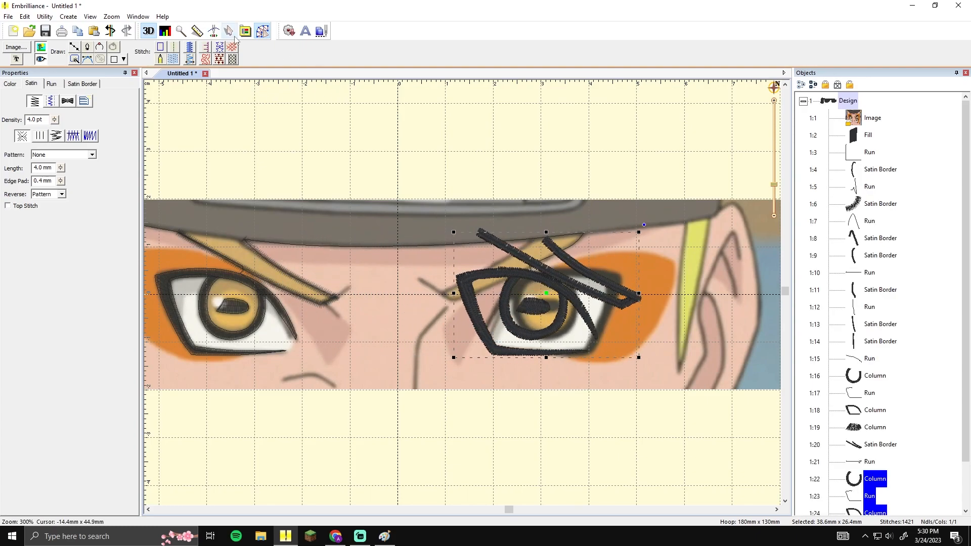
# Flip the copy horizontally and nudge it sideways until it lines up with the second eye and eyebrow
pyautogui.click(234, 35)
pyautogui.click(154, 59)
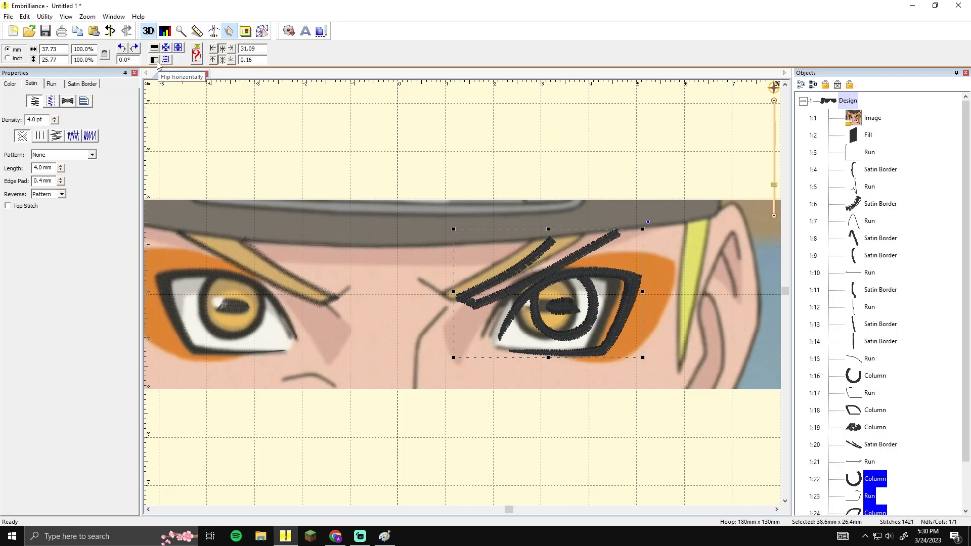
pyautogui.click(263, 31)
pyautogui.press('Left')
pyautogui.press('Left')
pyautogui.press('Left')
pyautogui.press('Left')
pyautogui.press('Left')
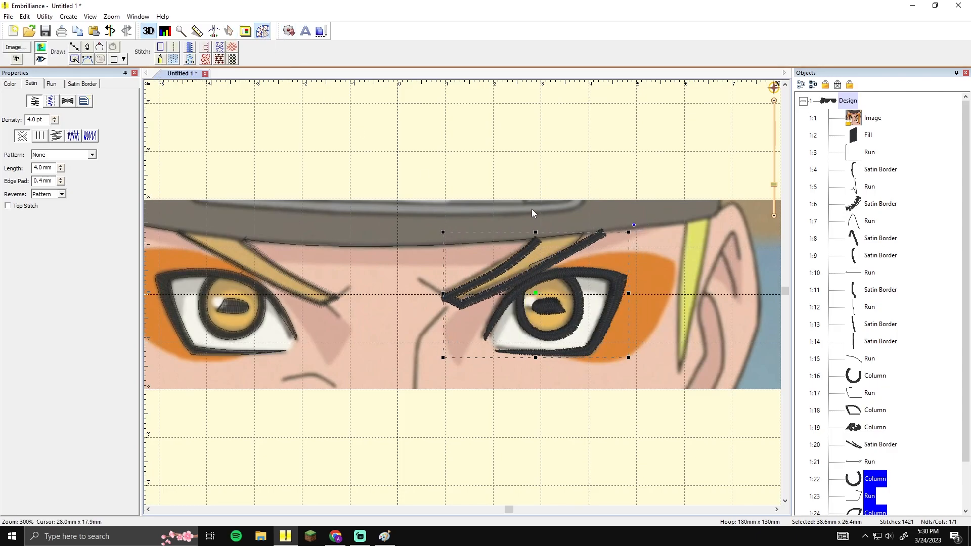
pyautogui.press('Left')
pyautogui.press('Left')
pyautogui.press('Right')
pyautogui.press('Left')
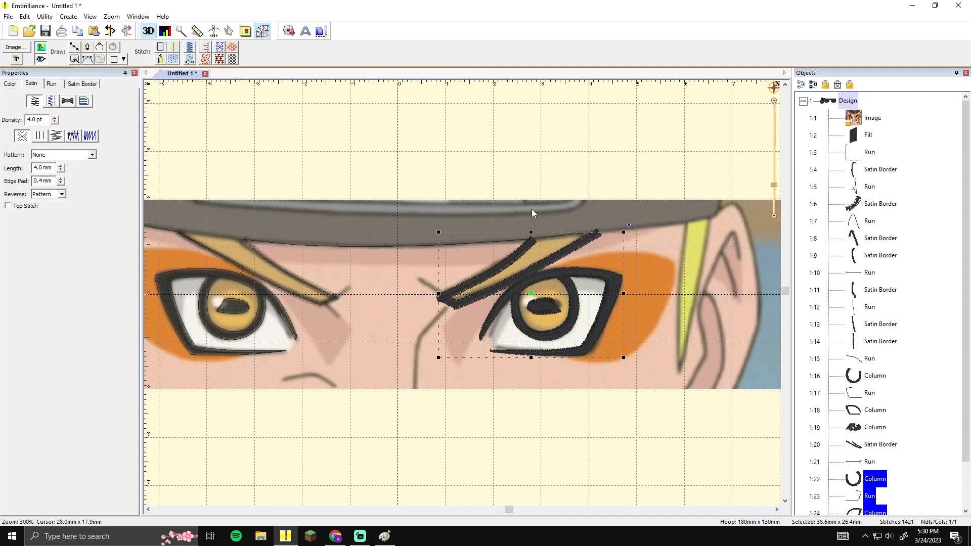
pyautogui.click(601, 188)
# Select the copied iris ring and reapply its column stitching
pyautogui.moveTo(603, 186); pyautogui.dragTo(574, 186)
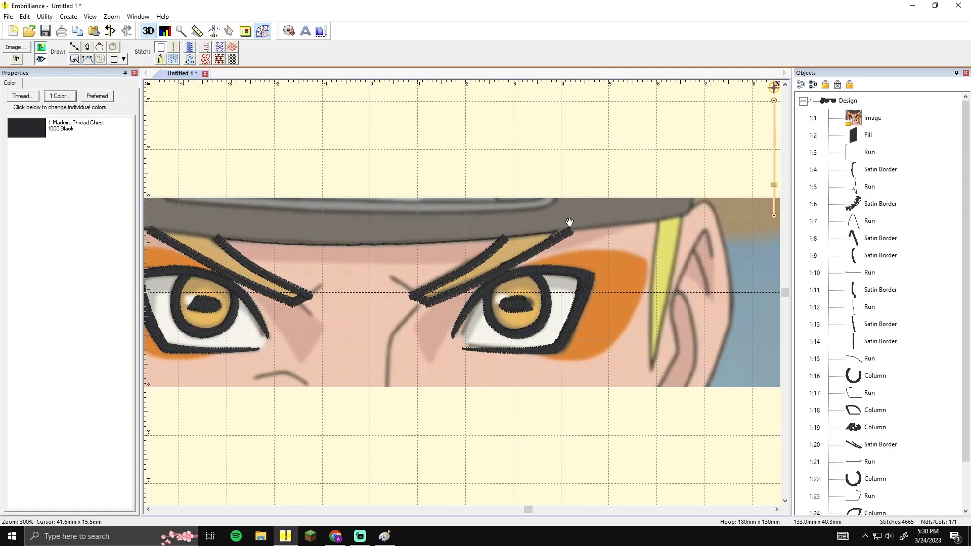
pyautogui.moveTo(569, 222); pyautogui.dragTo(555, 218)
pyautogui.scroll(3, 556, 214)
pyautogui.click(618, 312)
pyautogui.click(697, 317)
pyautogui.click(965, 463)
pyautogui.click(870, 377)
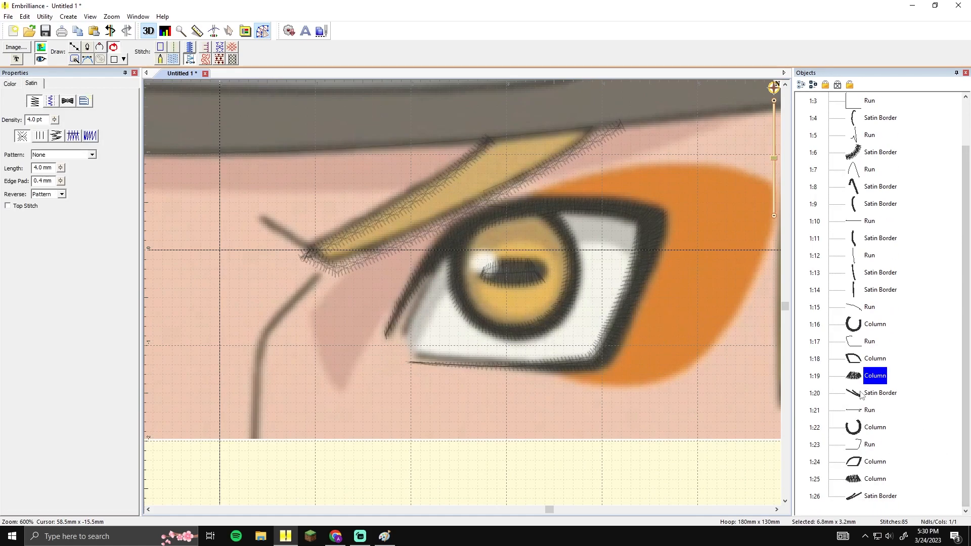
pyautogui.click(858, 399)
pyautogui.click(856, 429)
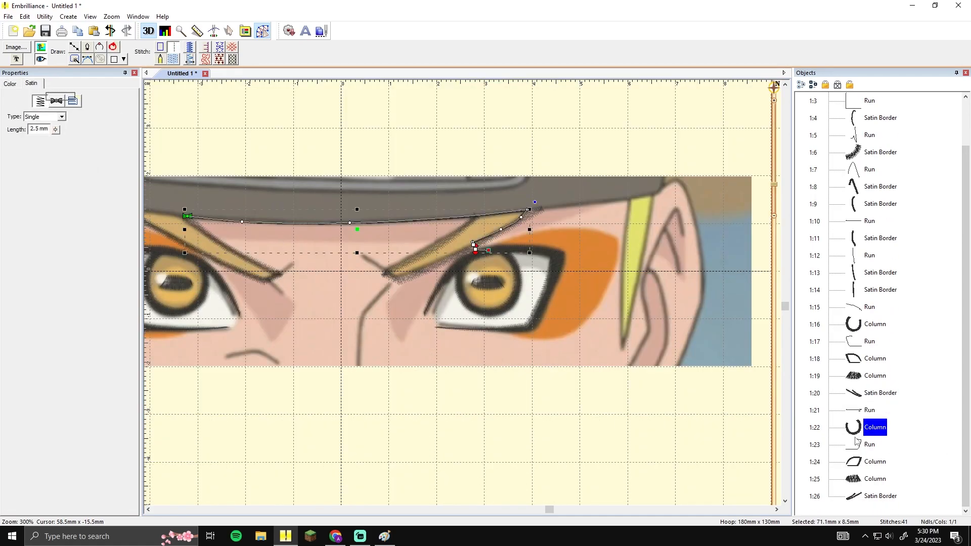
pyautogui.click(190, 60)
pyautogui.click(190, 60)
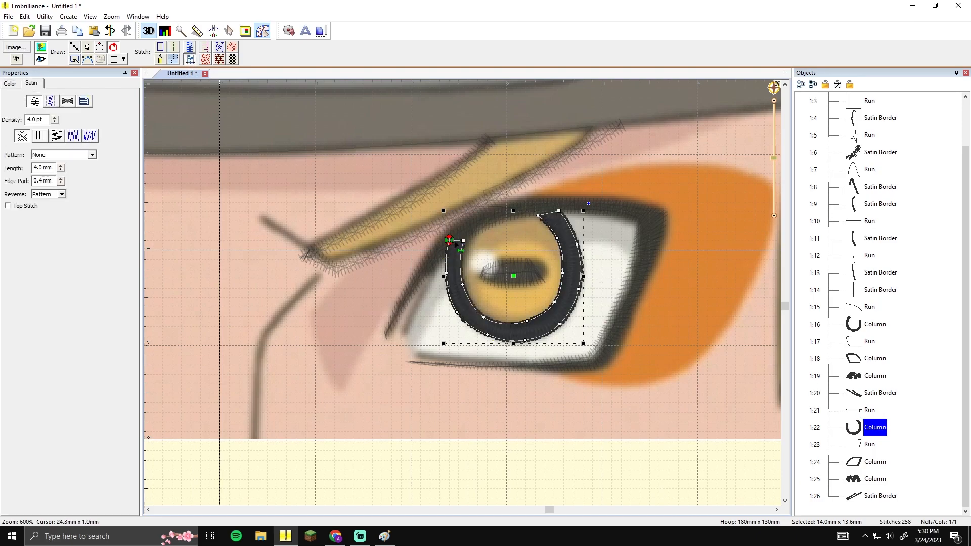
# Move the copied iris ring's end point to the ring's upper outer end, where the connecting run starts
pyautogui.moveTo(455, 244); pyautogui.dragTo(542, 191)
pyautogui.moveTo(450, 199); pyautogui.dragTo(440, 206)
pyautogui.moveTo(450, 241); pyautogui.dragTo(559, 210)
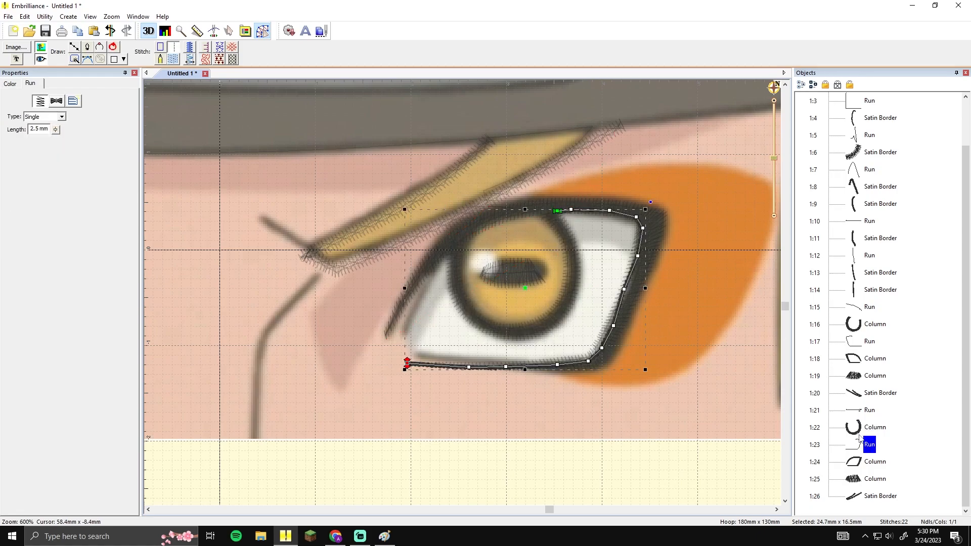
# Reshape the last points of the headband run along the upper lid so it ends at the second iris ring's inner end
pyautogui.click(870, 411)
pyautogui.moveTo(515, 209)
pyautogui.mouseDown()
pyautogui.moveTo(454, 241)
pyautogui.moveTo(436, 269)
pyautogui.mouseUp()
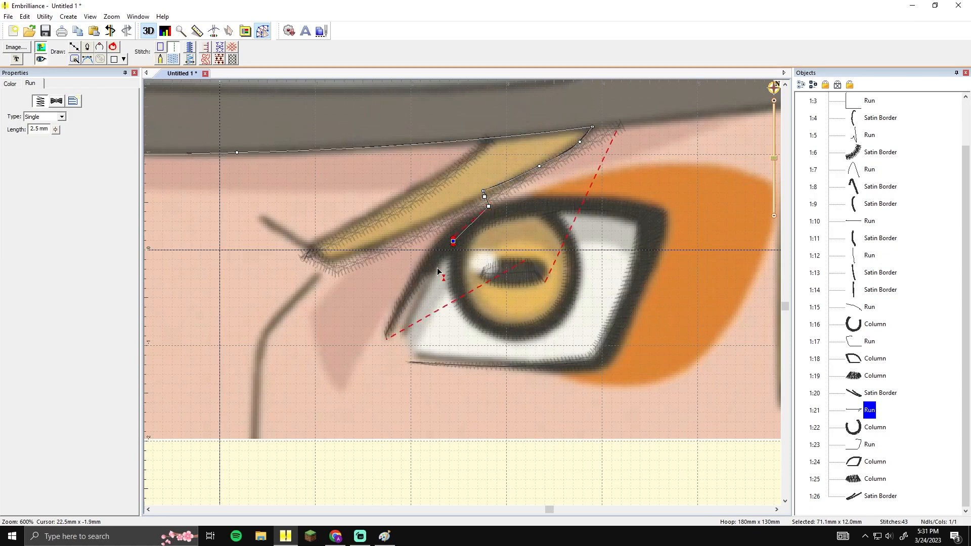
pyautogui.moveTo(489, 206); pyautogui.dragTo(491, 213)
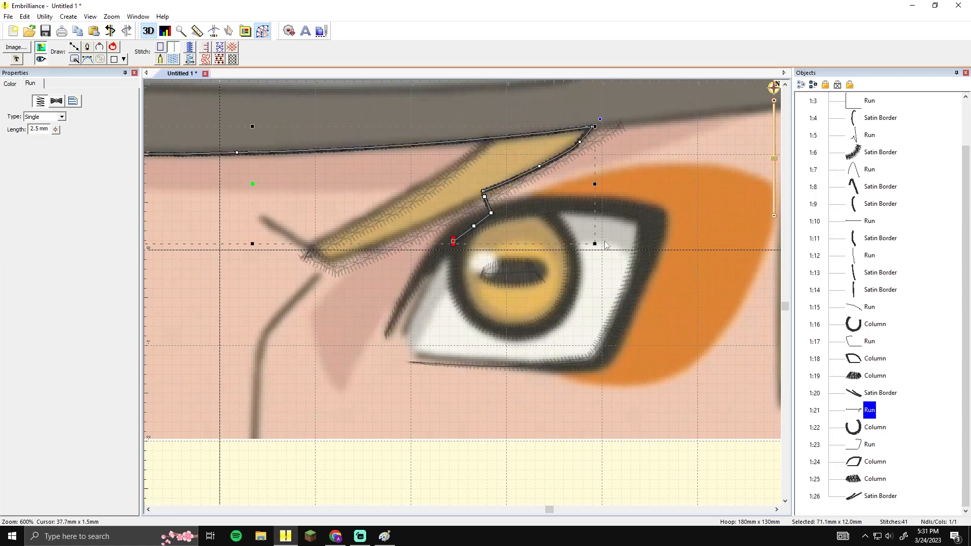
# Reapply the column stitching on the copied eye outline and move its end point to the upper lid's inner tip
pyautogui.click(866, 428)
pyautogui.click(863, 445)
pyautogui.click(864, 462)
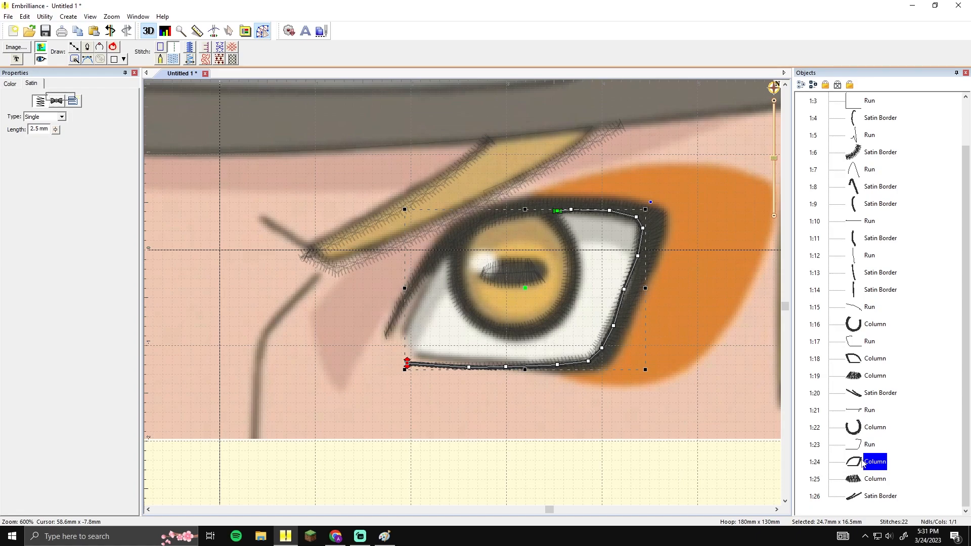
pyautogui.click(190, 60)
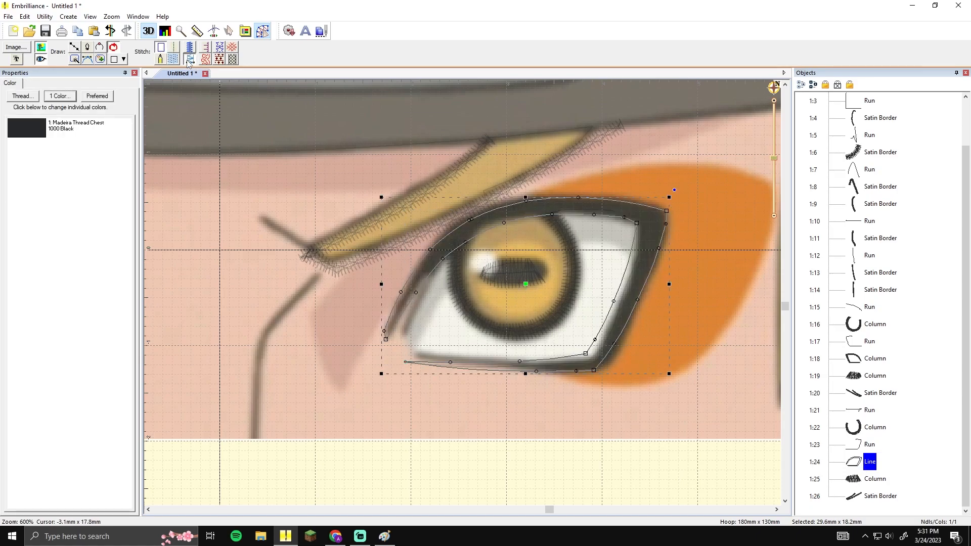
pyautogui.click(190, 56)
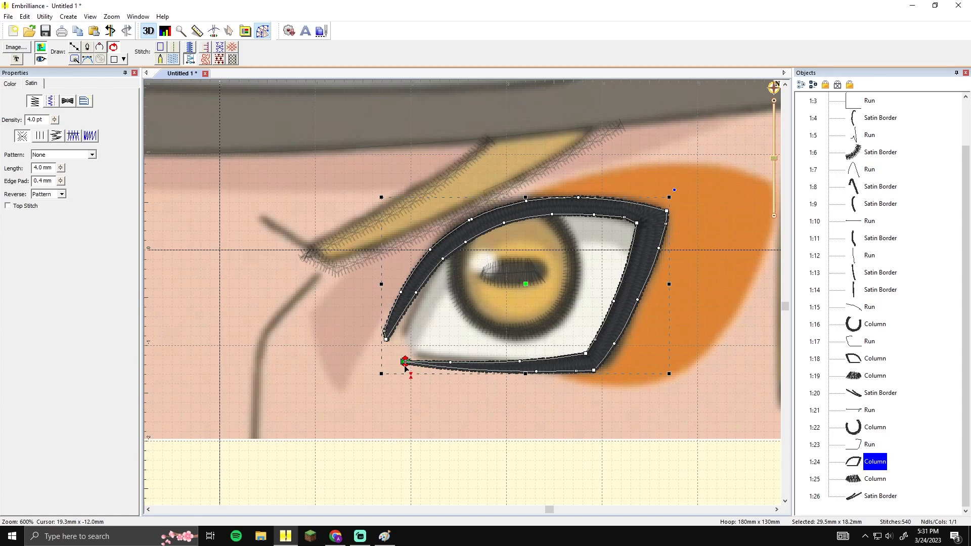
pyautogui.moveTo(404, 367)
pyautogui.mouseDown()
pyautogui.moveTo(368, 373)
pyautogui.moveTo(386, 340)
pyautogui.mouseUp()
# Reapply the column stitching on the copied pupil and move its end point to the pupil's upper outer corner
pyautogui.click(852, 481)
pyautogui.click(190, 59)
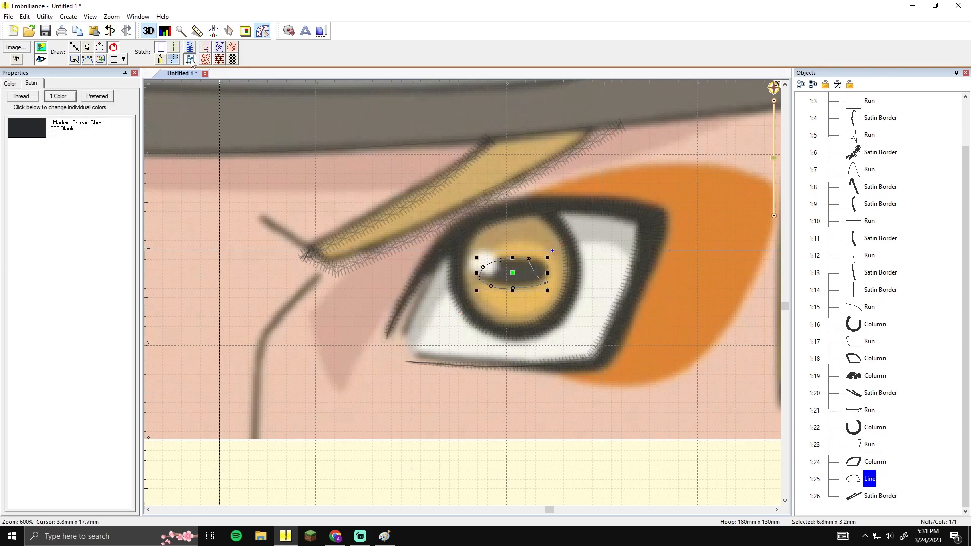
pyautogui.moveTo(546, 285); pyautogui.dragTo(534, 242)
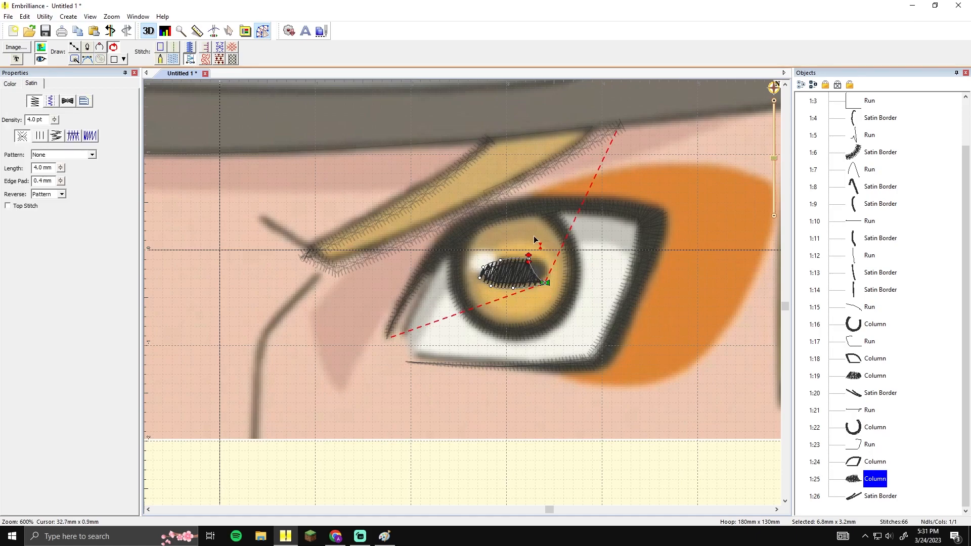
# Check the copied eyebrow border's start and end points and compare both stitched eyes with the reference picture
pyautogui.click(854, 496)
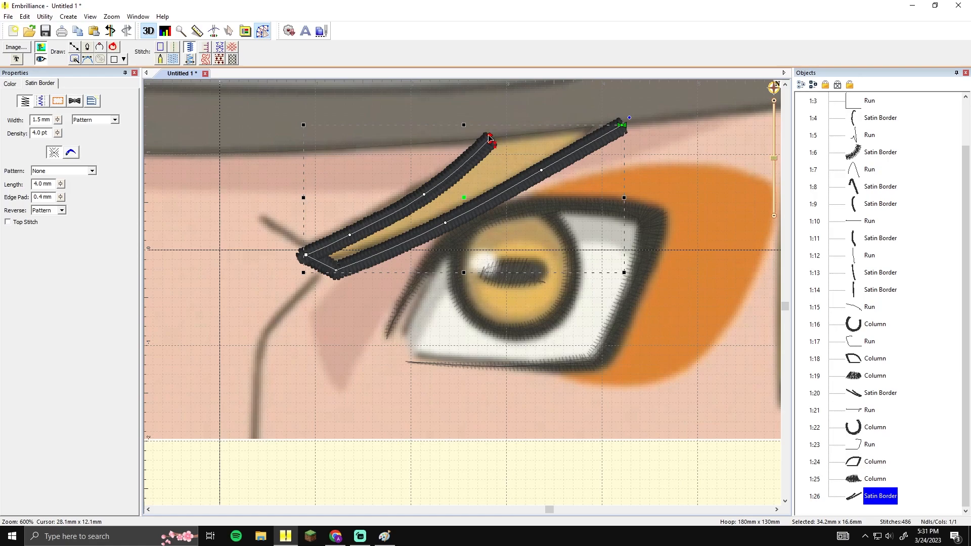
pyautogui.click(559, 137)
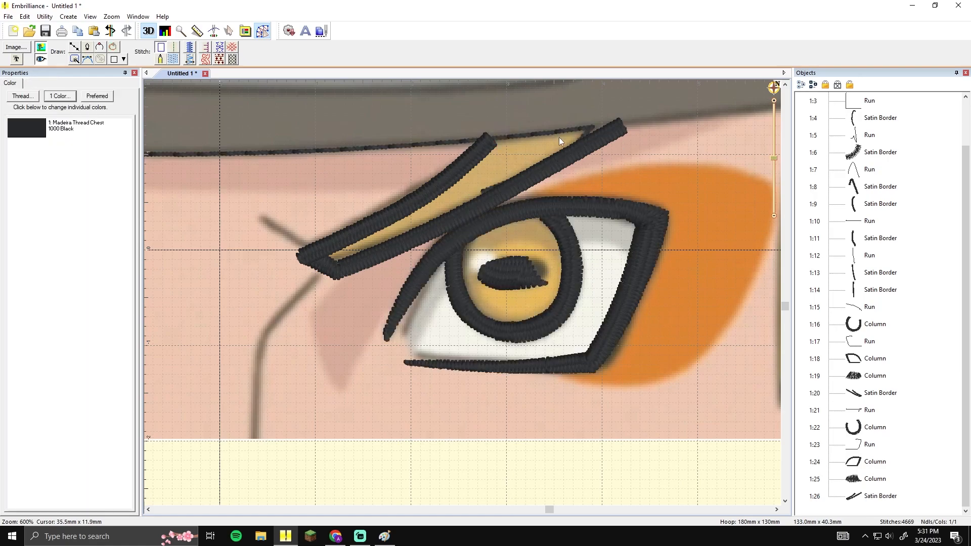
pyautogui.scroll(-3, 561, 160)
pyautogui.moveTo(515, 231); pyautogui.dragTo(575, 221)
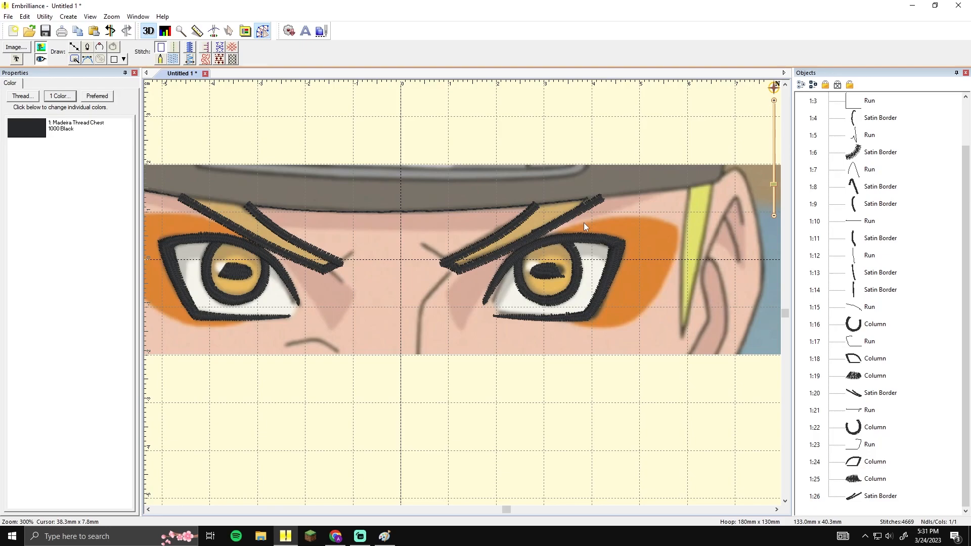
# Inspect the second eyebrow's satin border and its points against the eyebrow in the reference picture
pyautogui.scroll(3, 584, 223)
pyautogui.moveTo(501, 221); pyautogui.dragTo(553, 256)
pyautogui.click(562, 221)
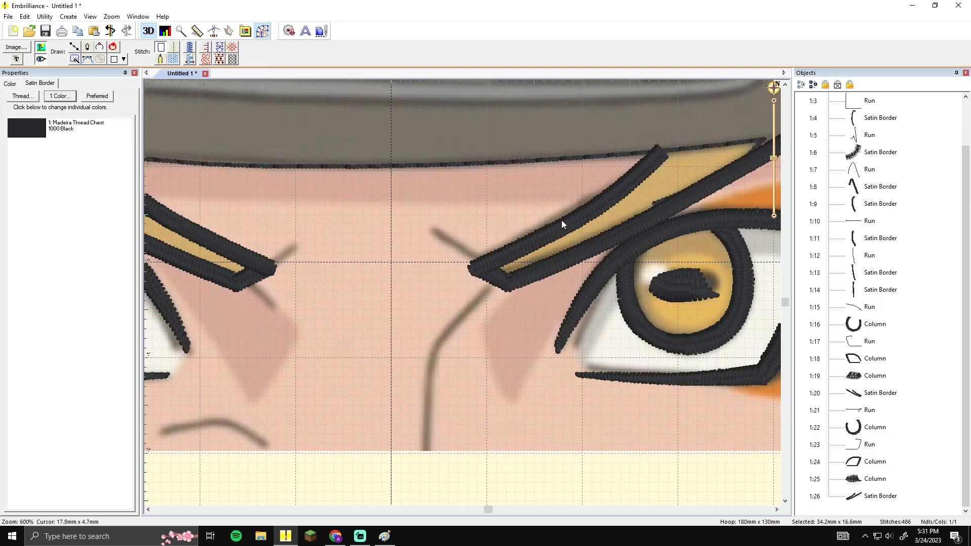
pyautogui.moveTo(686, 155); pyautogui.dragTo(644, 187)
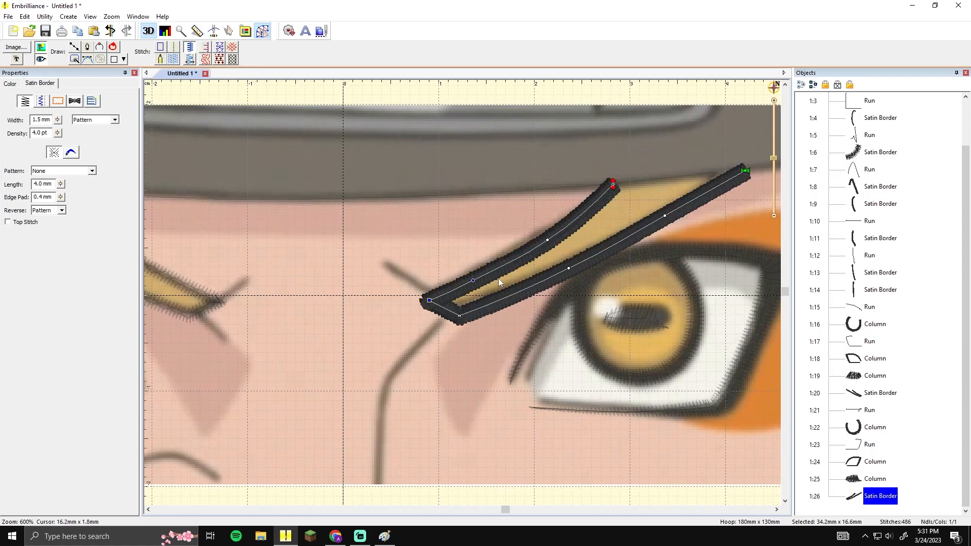
pyautogui.click(521, 275)
pyautogui.scroll(-3, 423, 262)
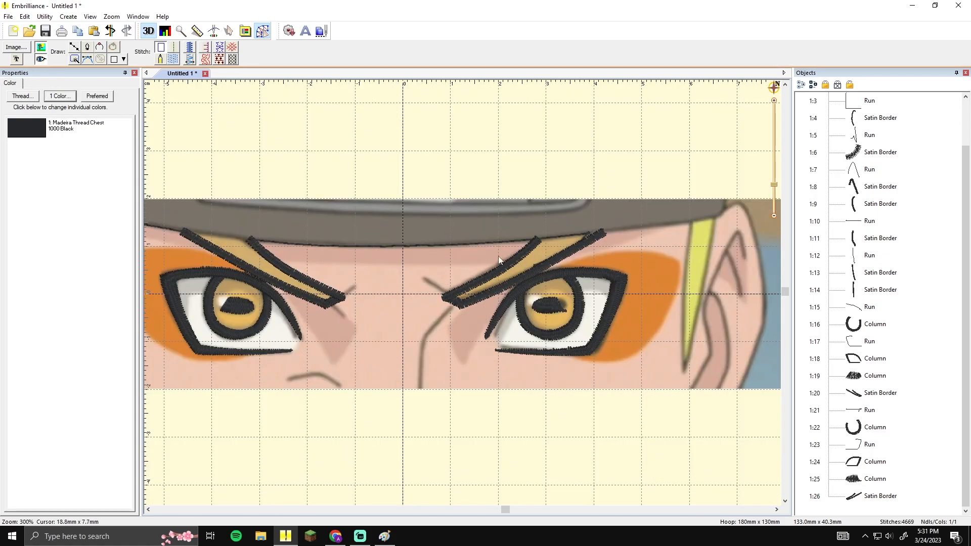
pyautogui.scroll(6, 445, 283)
pyautogui.scroll(-3, 396, 273)
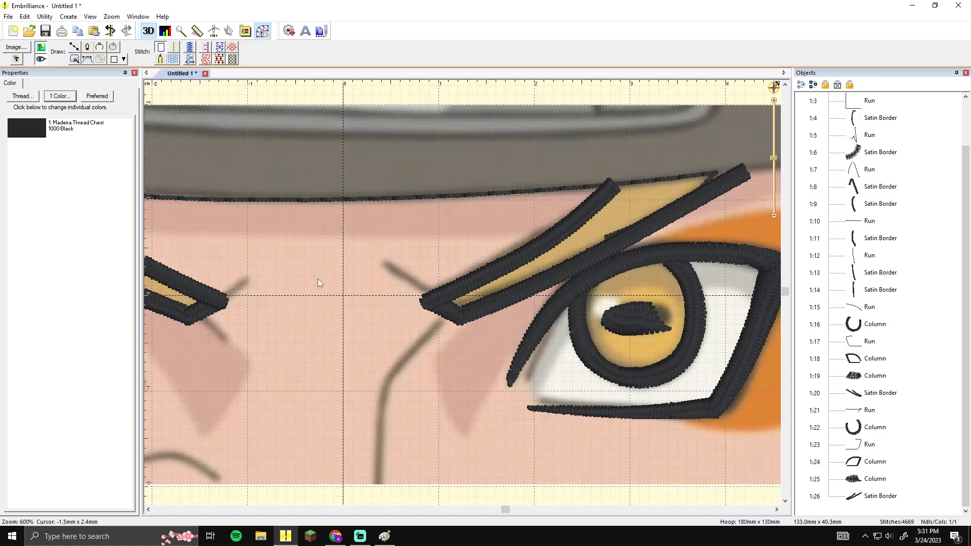
# Move the points of the headband's connecting run between the outer brow end and the upper lid beneath the second eyebrow's lower border
pyautogui.moveTo(322, 288); pyautogui.dragTo(363, 287)
pyautogui.moveTo(474, 281); pyautogui.dragTo(438, 277)
pyautogui.click(536, 272)
pyautogui.click(531, 256)
pyautogui.click(530, 256)
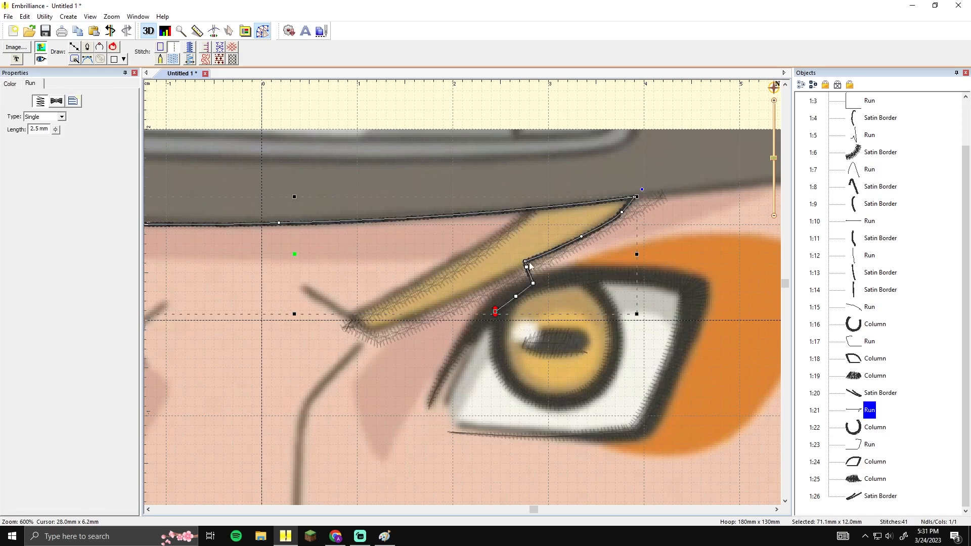
pyautogui.click(527, 262)
pyautogui.moveTo(538, 261); pyautogui.dragTo(529, 272)
pyautogui.moveTo(582, 236); pyautogui.dragTo(639, 196)
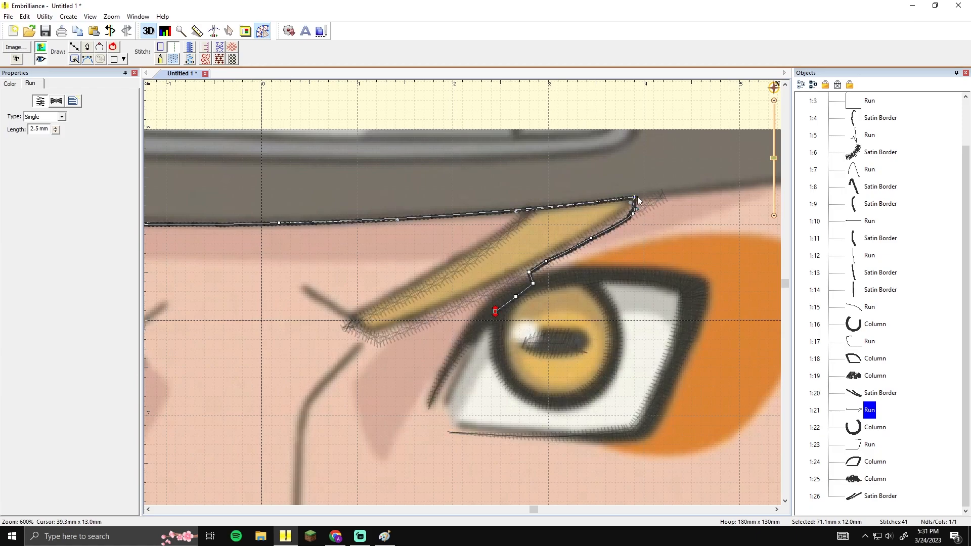
pyautogui.click(682, 204)
pyautogui.scroll(-1, 678, 223)
pyautogui.scroll(1, 648, 245)
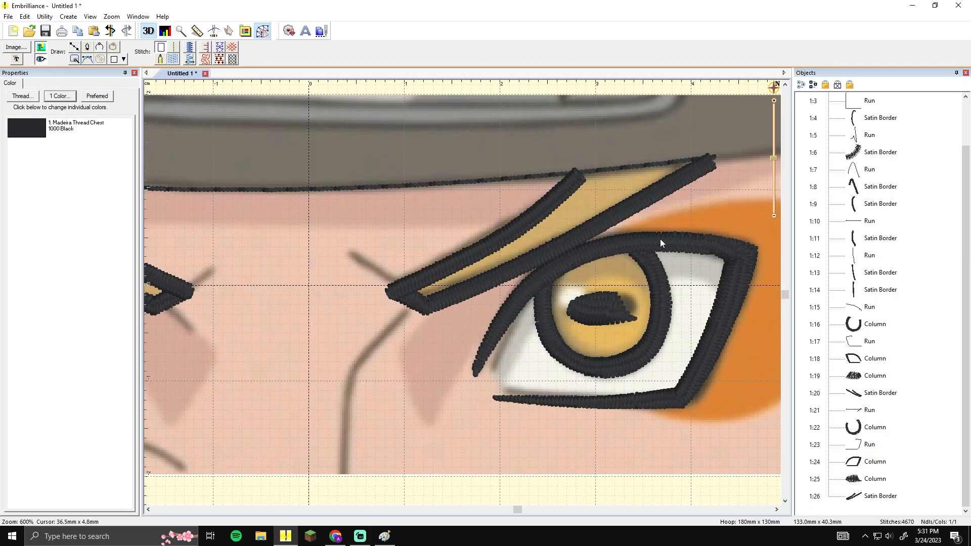
# Mirror the second eye's pupil column horizontally and reposition it over the reference pupil inside the iris ring
pyautogui.scroll(-1, 621, 250)
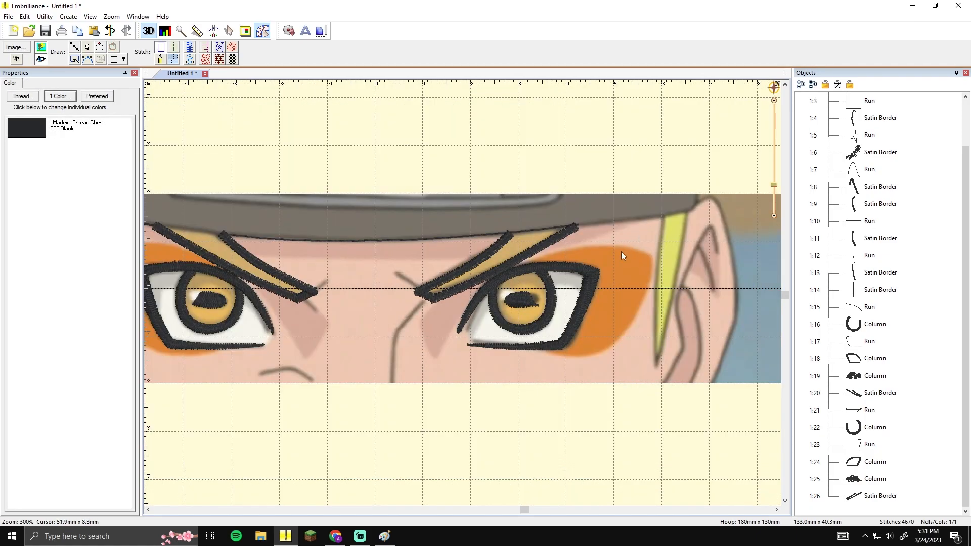
pyautogui.scroll(1, 616, 287)
pyautogui.click(559, 307)
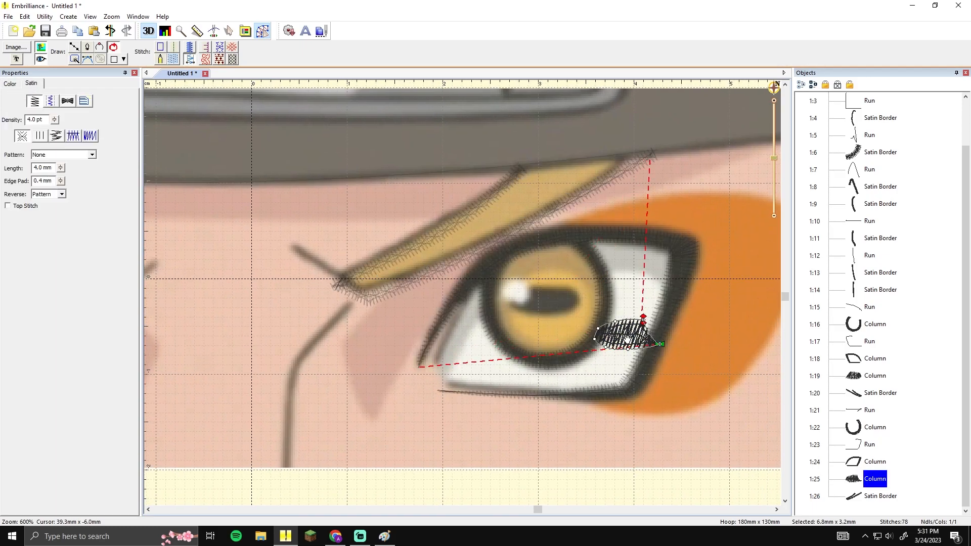
pyautogui.click(546, 304)
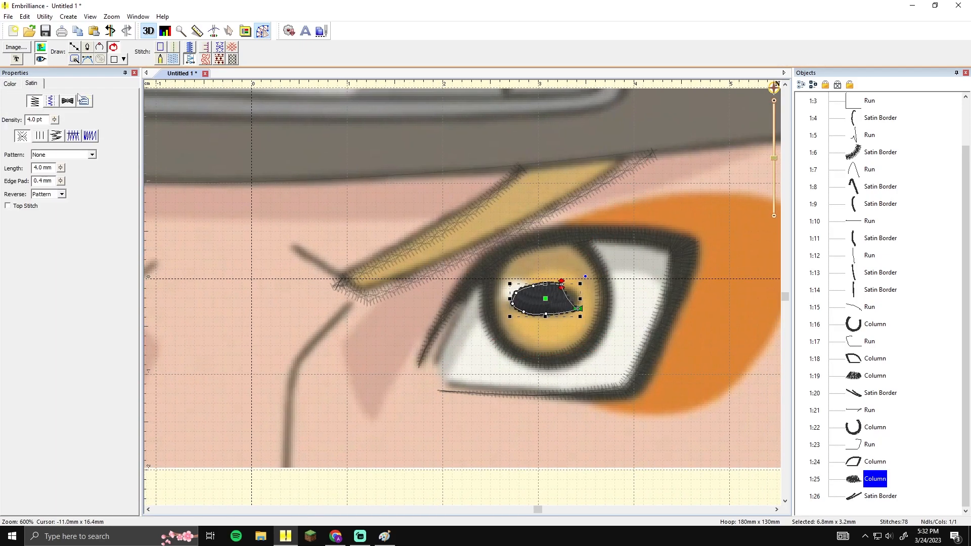
pyautogui.click(228, 31)
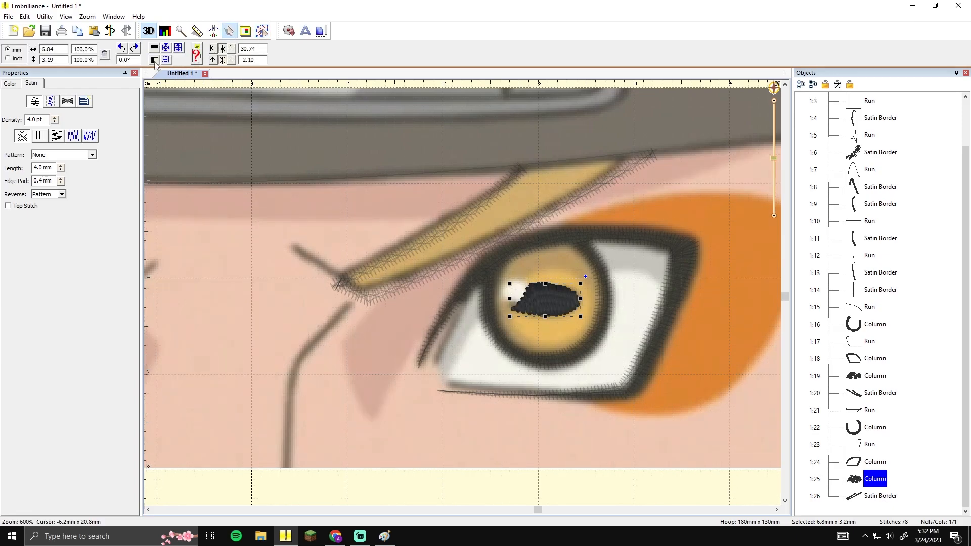
pyautogui.click(262, 31)
pyautogui.click(493, 324)
pyautogui.click(546, 306)
pyautogui.moveTo(547, 305)
pyautogui.mouseDown()
pyautogui.moveTo(568, 322)
pyautogui.moveTo(549, 303)
pyautogui.mouseUp()
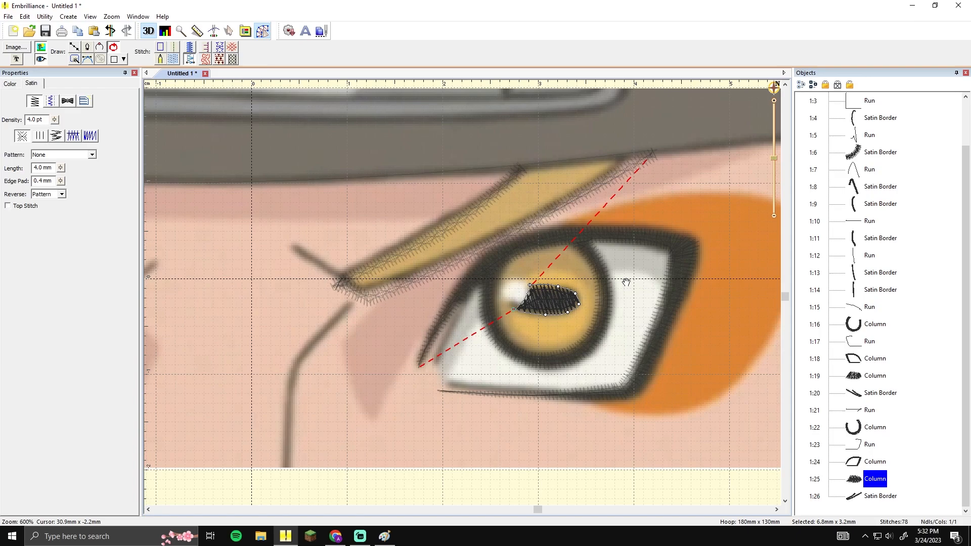
pyautogui.click(625, 280)
# Move the end point of the satin border between the first ear and the yellow hair strand to its lower tip
pyautogui.scroll(-3, 619, 278)
pyautogui.moveTo(613, 271); pyautogui.dragTo(665, 276)
pyautogui.scroll(-2, 444, 228)
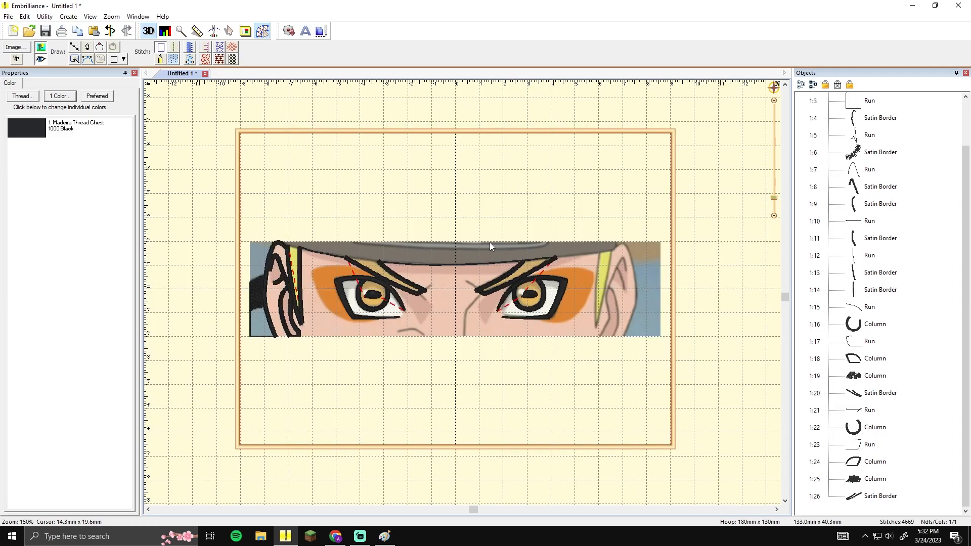
pyautogui.scroll(2, 491, 242)
pyautogui.scroll(2, 484, 254)
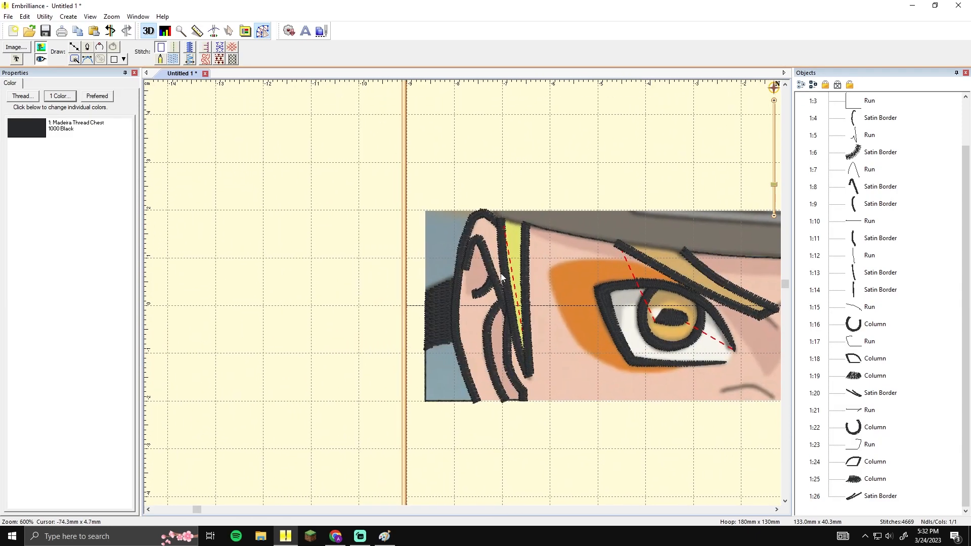
pyautogui.click(475, 200)
pyautogui.moveTo(475, 198); pyautogui.dragTo(437, 180)
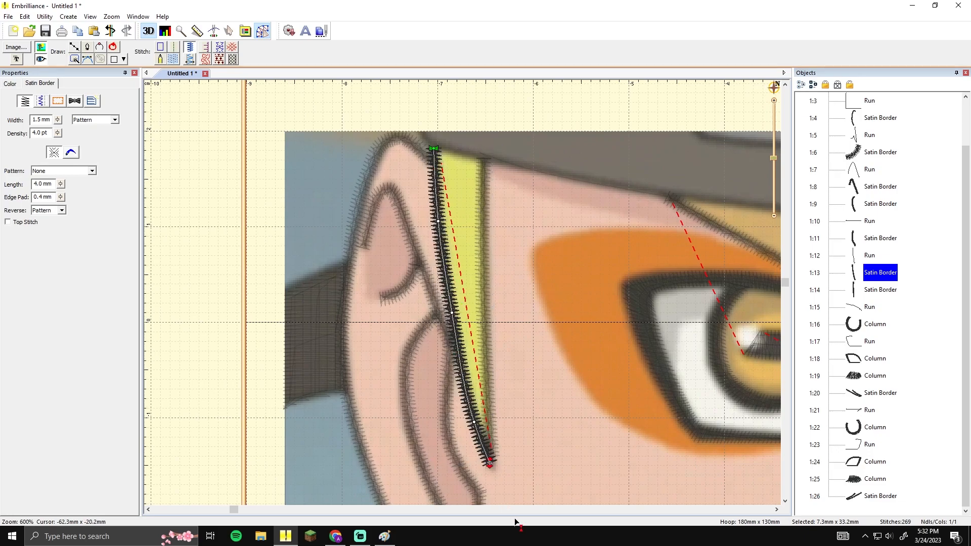
pyautogui.click(587, 406)
# Toggle the reference picture's visibility to preview the whole stitched design with and without it
pyautogui.scroll(-2, 590, 402)
pyautogui.moveTo(605, 383); pyautogui.dragTo(468, 367)
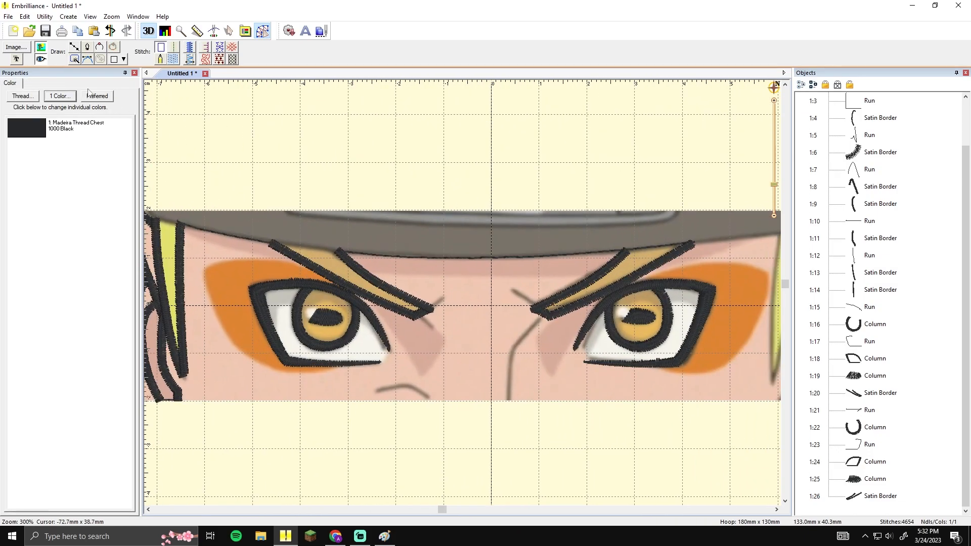
pyautogui.scroll(-2, 468, 367)
pyautogui.click(42, 49)
pyautogui.click(43, 50)
pyautogui.click(42, 50)
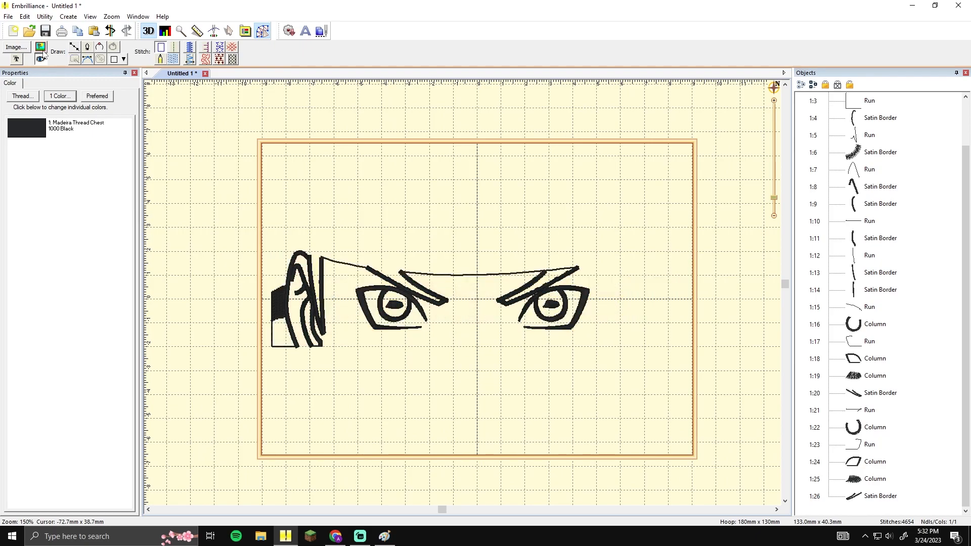
pyautogui.click(43, 49)
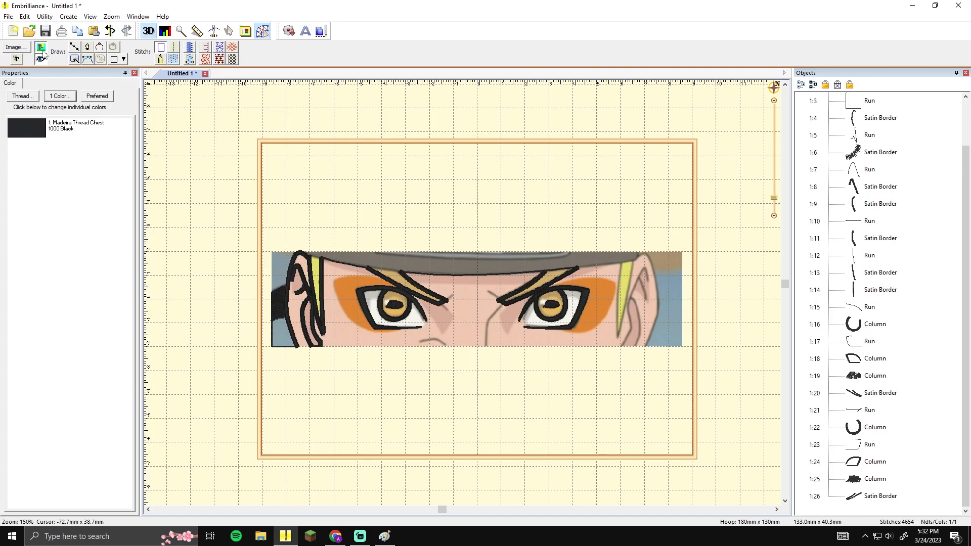
pyautogui.click(43, 50)
# Examine the second eye's stitches and bare outlines without the reference picture, restore both displays and review the face
pyautogui.scroll(5, 501, 225)
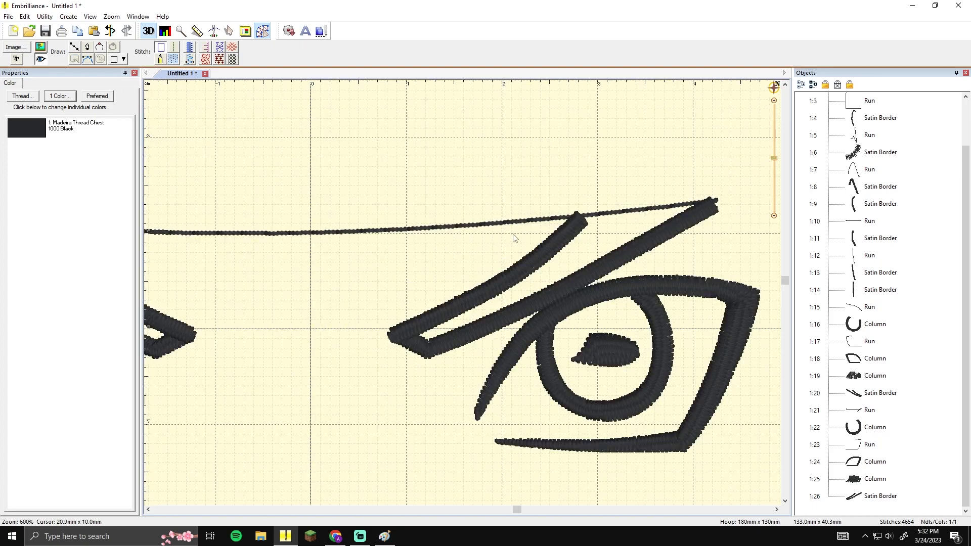
pyautogui.moveTo(499, 227); pyautogui.dragTo(400, 224)
pyautogui.click(41, 59)
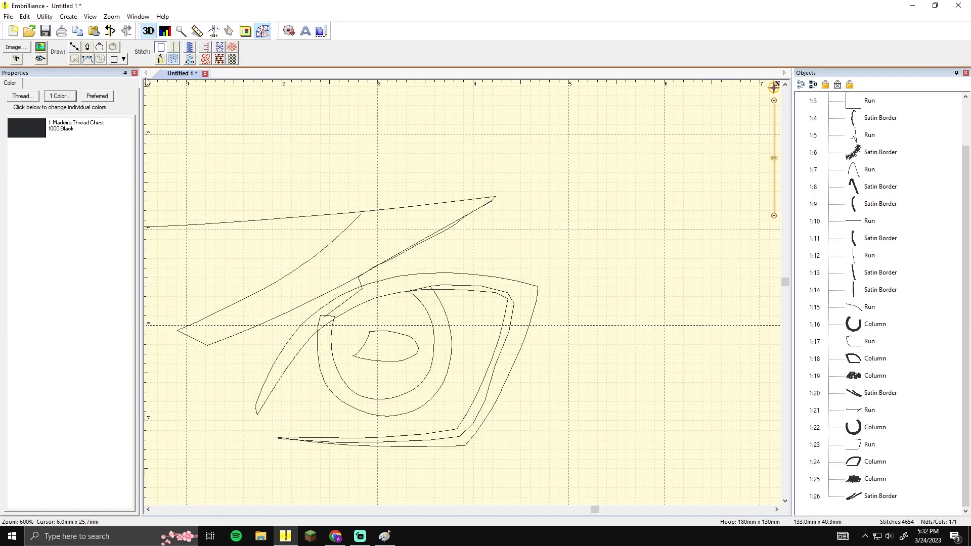
pyautogui.click(41, 59)
pyautogui.click(40, 48)
pyautogui.click(882, 498)
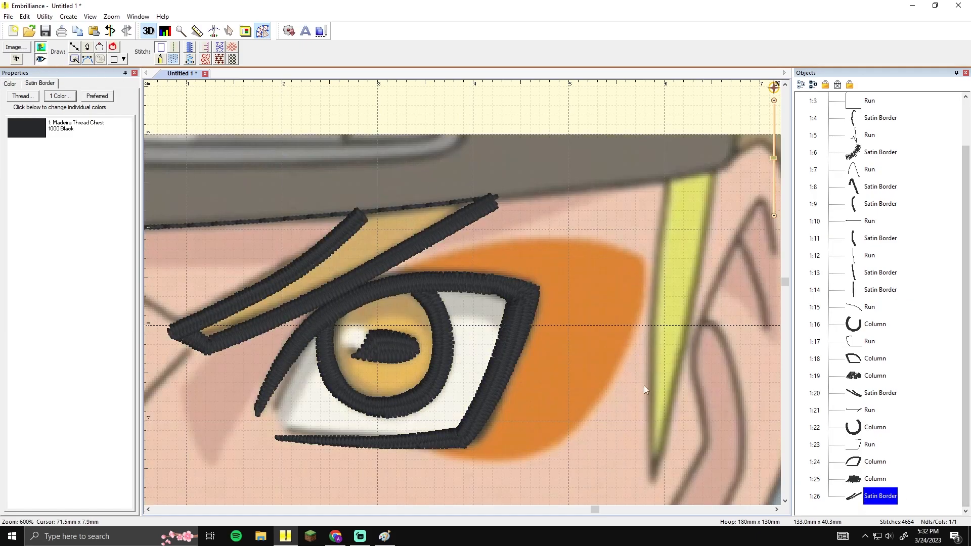
pyautogui.click(419, 216)
pyautogui.scroll(-2, 505, 217)
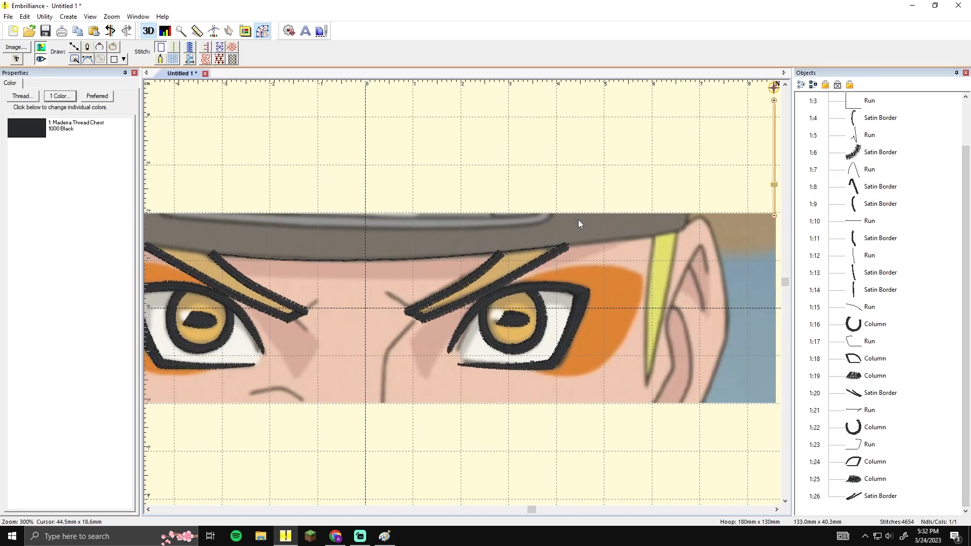
pyautogui.scroll(-1, 642, 223)
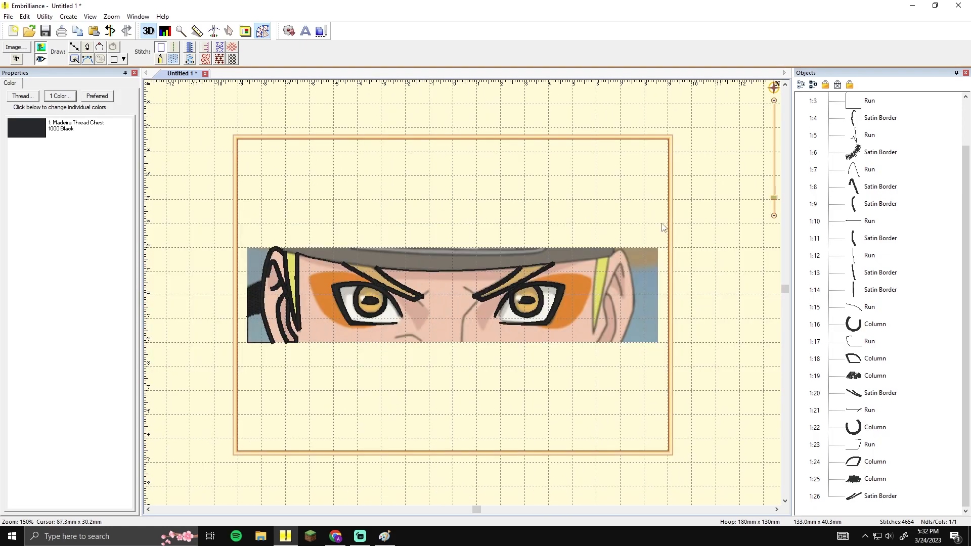
pyautogui.scroll(1, 662, 225)
pyautogui.scroll(-1, 594, 232)
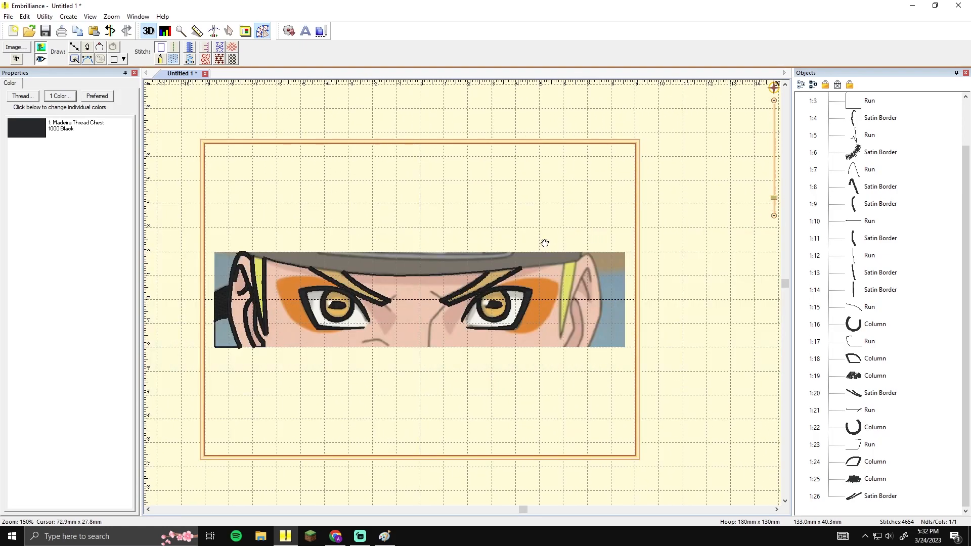
pyautogui.scroll(1, 643, 230)
# Select the first ear and hair strand objects, 1:4 through 1:14, and paste a copy of them
pyautogui.moveTo(966, 189); pyautogui.dragTo(933, 135)
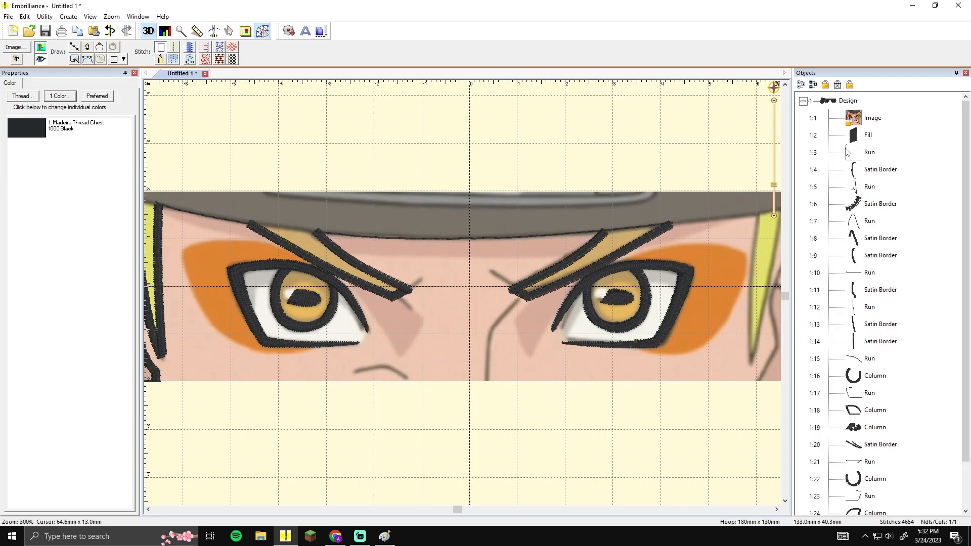
pyautogui.scroll(-1, 846, 148)
pyautogui.click(858, 170)
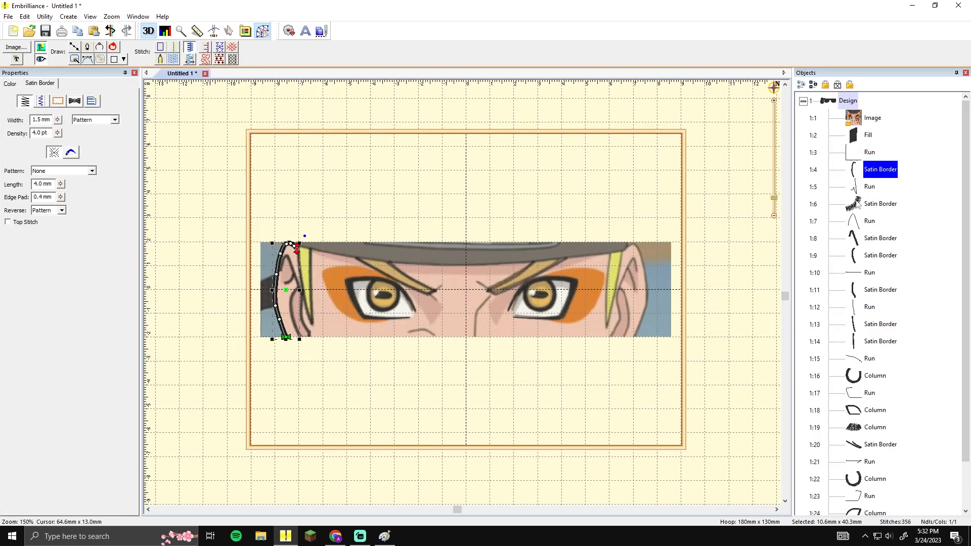
pyautogui.click(856, 239)
pyautogui.click(856, 274)
pyautogui.click(856, 291)
pyautogui.click(856, 309)
pyautogui.click(854, 325)
pyautogui.click(849, 343)
pyautogui.click(851, 358)
pyautogui.click(854, 343)
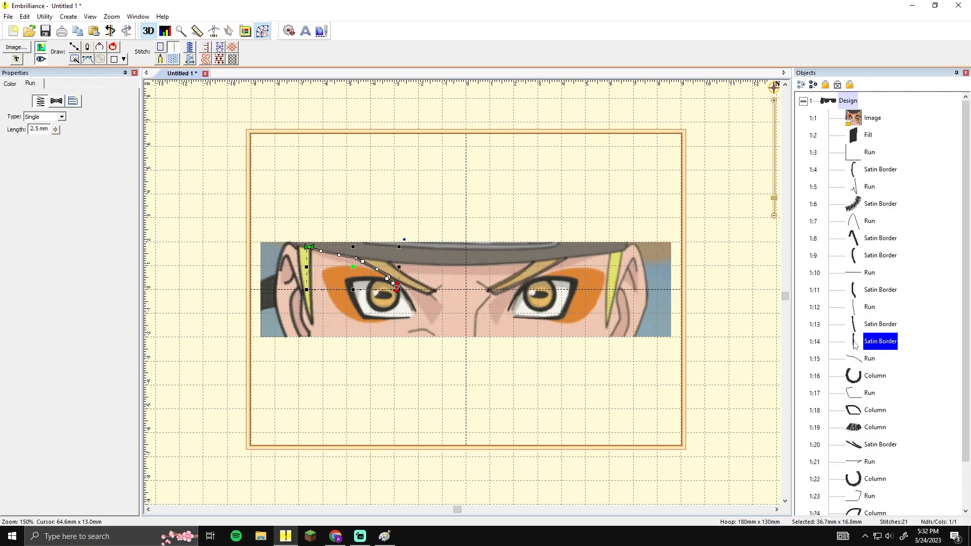
pyautogui.keyDown('shift'); pyautogui.click(859, 169); pyautogui.keyUp('shift')
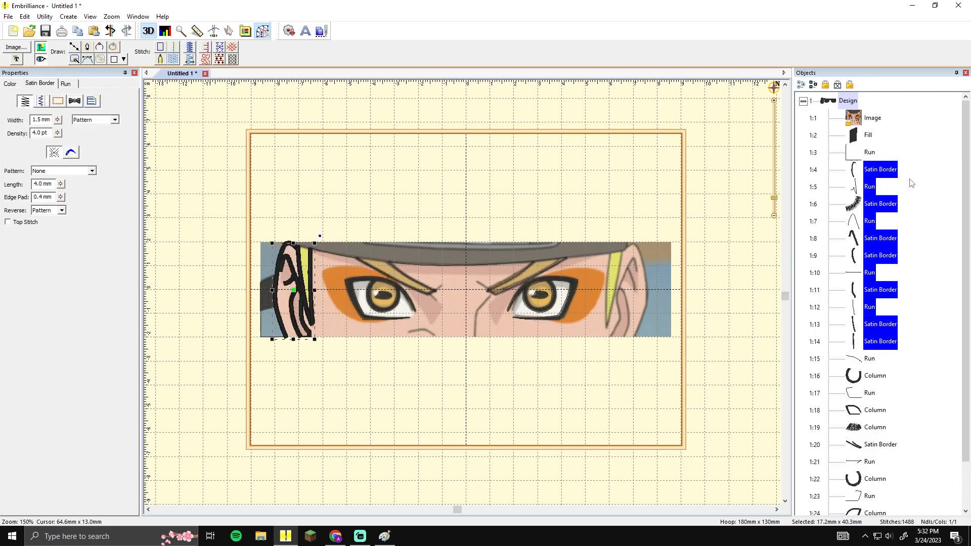
pyautogui.moveTo(965, 188); pyautogui.dragTo(966, 268)
pyautogui.hotkey('ctrl', 'c')
pyautogui.hotkey('ctrl', 'v')
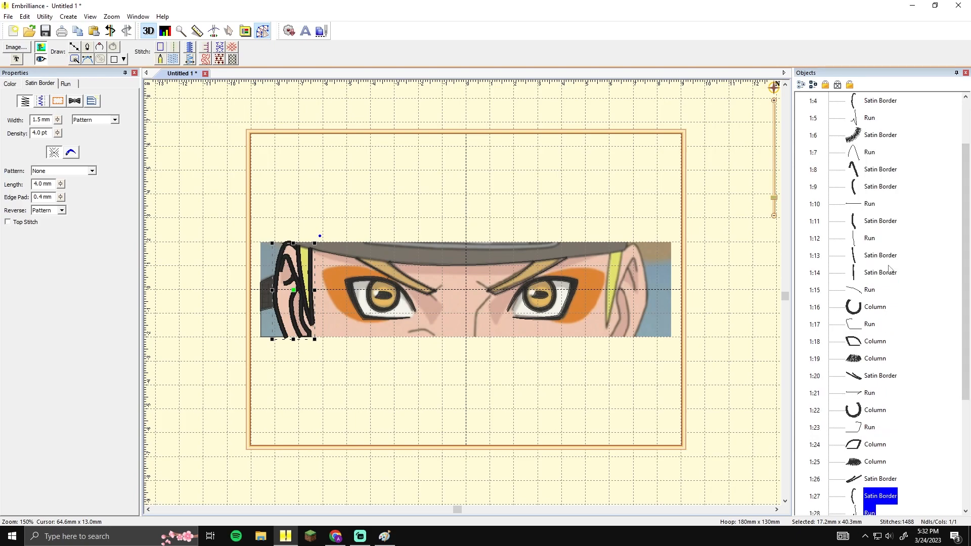
# Mirror the pasted ear and hair strand copy horizontally and return to object creation mode
pyautogui.click(228, 31)
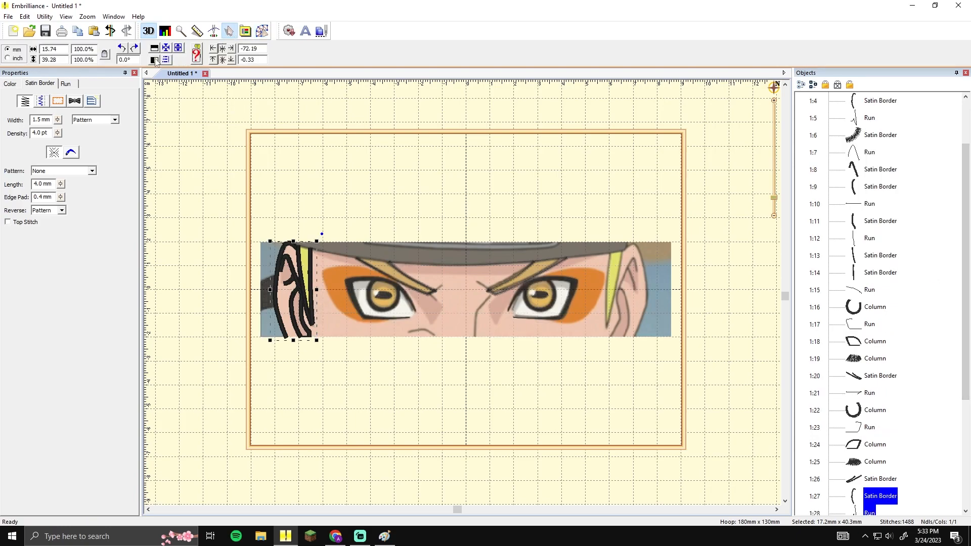
pyautogui.click(157, 61)
pyautogui.click(262, 31)
# Shift the mirrored ear and hair strand copy horizontally across the face until it lines up with the second ear, and deselect it
pyautogui.press('Right')
pyautogui.press('Right')
pyautogui.press('Right')
pyautogui.press('Right')
pyautogui.press('Right')
pyautogui.press('Right')
pyautogui.press('Right')
pyautogui.press('Right')
pyautogui.press('Right')
pyautogui.press('Right')
pyautogui.press('Right')
pyautogui.press('Right')
pyautogui.press('Right')
pyautogui.press('Right')
pyautogui.press('Right')
pyautogui.press('Right')
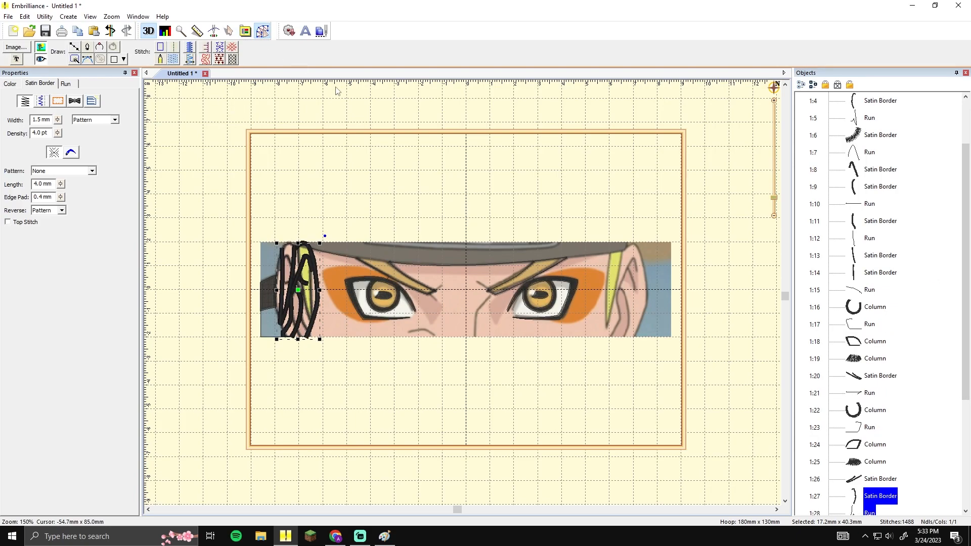
pyautogui.press('Right')
pyautogui.press('Right')
pyautogui.press('Right')
pyautogui.press('Right')
pyautogui.press('Right')
pyautogui.press('Right')
pyautogui.press('Right')
pyautogui.press('Right')
pyautogui.press('Right')
pyautogui.press('Right')
pyautogui.press('Right')
pyautogui.press('Right')
pyautogui.press('Right')
pyautogui.press('Right')
pyautogui.press('Right')
pyautogui.press('Right')
pyautogui.press('Right')
pyautogui.press('Right')
pyautogui.press('Right')
pyautogui.press('Right')
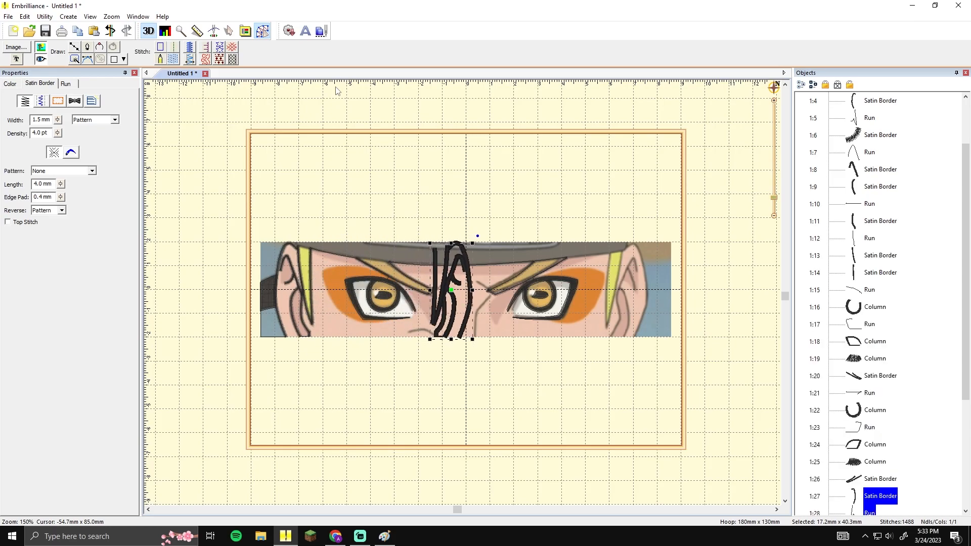
pyautogui.press('Right')
pyautogui.press('Right')
pyautogui.press('Right')
pyautogui.press('Right')
pyautogui.press('Right')
pyautogui.press('Right')
pyautogui.press('Right')
pyautogui.press('Right')
pyautogui.press('Right')
pyautogui.press('Right')
pyautogui.press('Right')
pyautogui.press('Right')
pyautogui.press('Right')
pyautogui.press('Right')
pyautogui.press('Right')
pyautogui.press('Right')
pyautogui.press('Right')
pyautogui.press('Right')
pyautogui.press('Right')
pyautogui.press('Right')
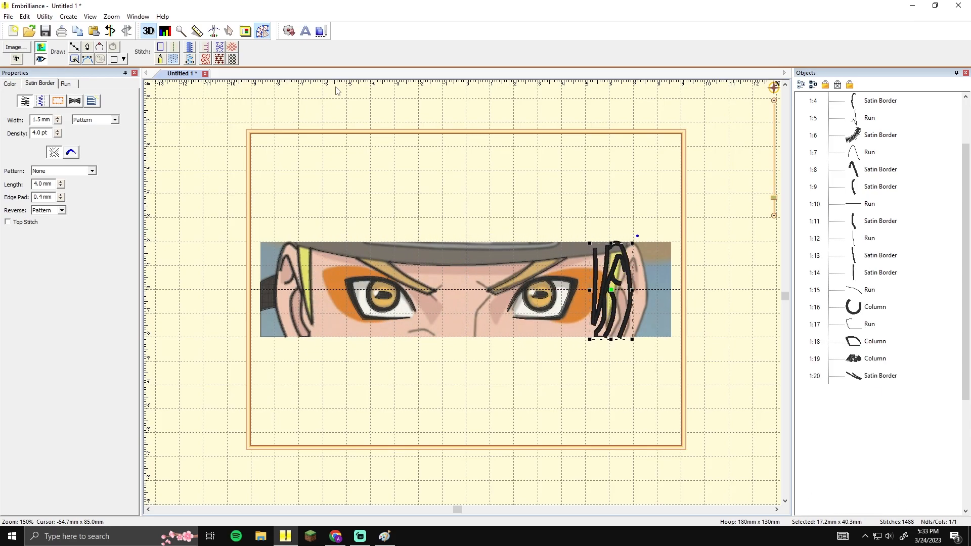
pyautogui.press('Right')
pyautogui.press('Right')
pyautogui.press('Right')
pyautogui.press('Right')
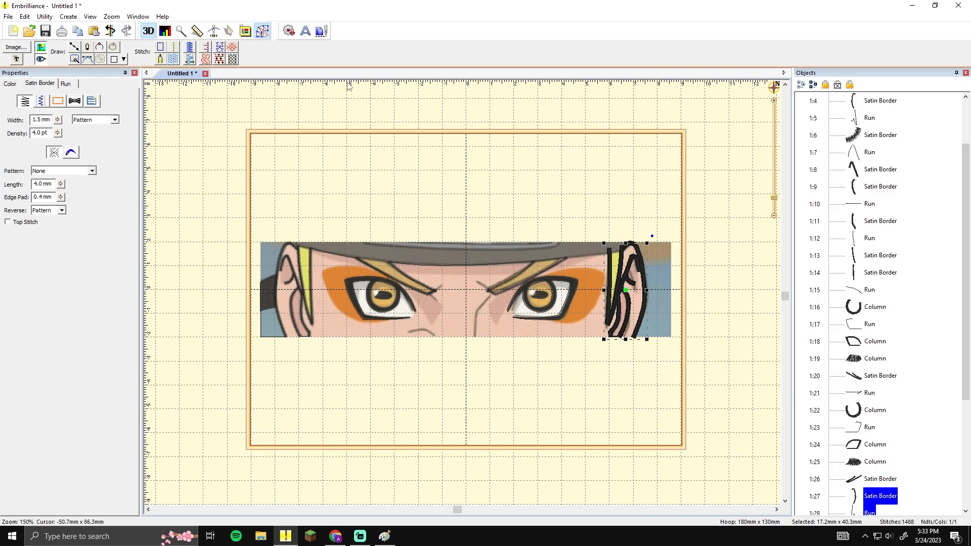
pyautogui.scroll(3, 622, 258)
pyautogui.press('Right')
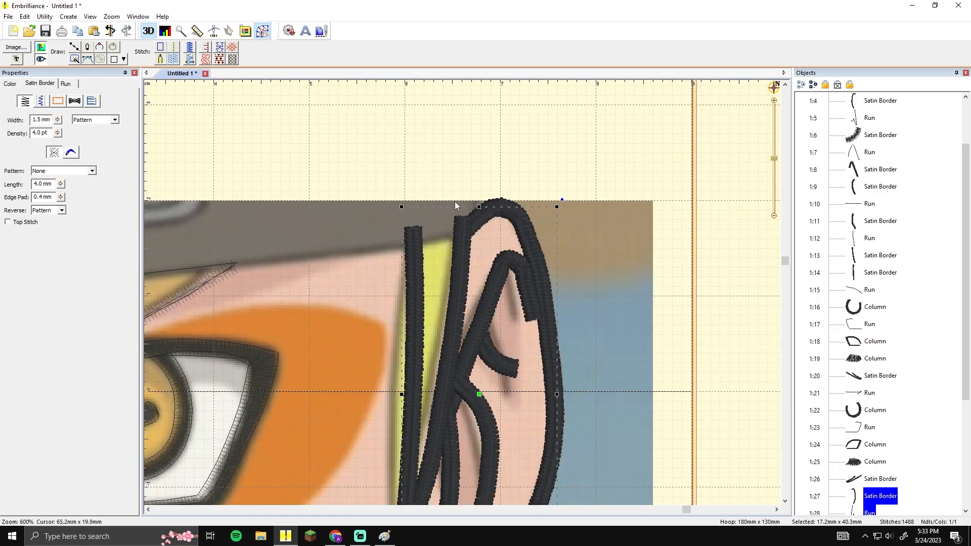
pyautogui.press('Left')
pyautogui.moveTo(537, 390); pyautogui.dragTo(595, 271)
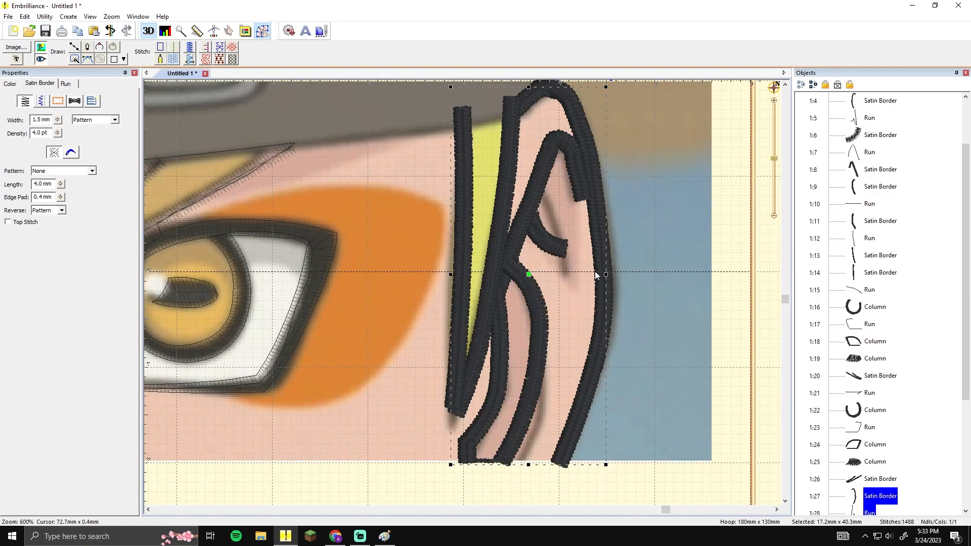
pyautogui.click(643, 272)
# Toggle the stitch display to compare the copied ear and hair strand outlines with the reference picture
pyautogui.scroll(-2, 630, 269)
pyautogui.scroll(2, 630, 266)
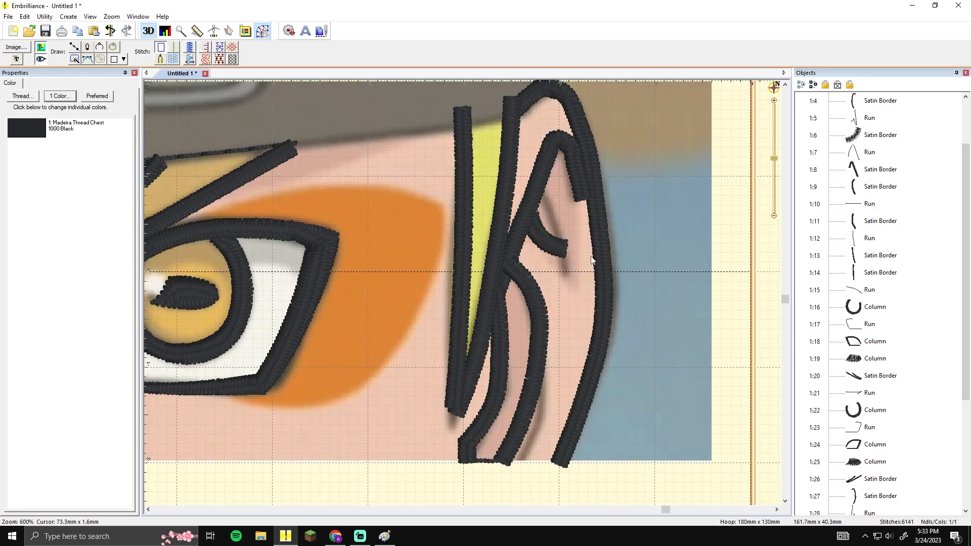
pyautogui.click(42, 59)
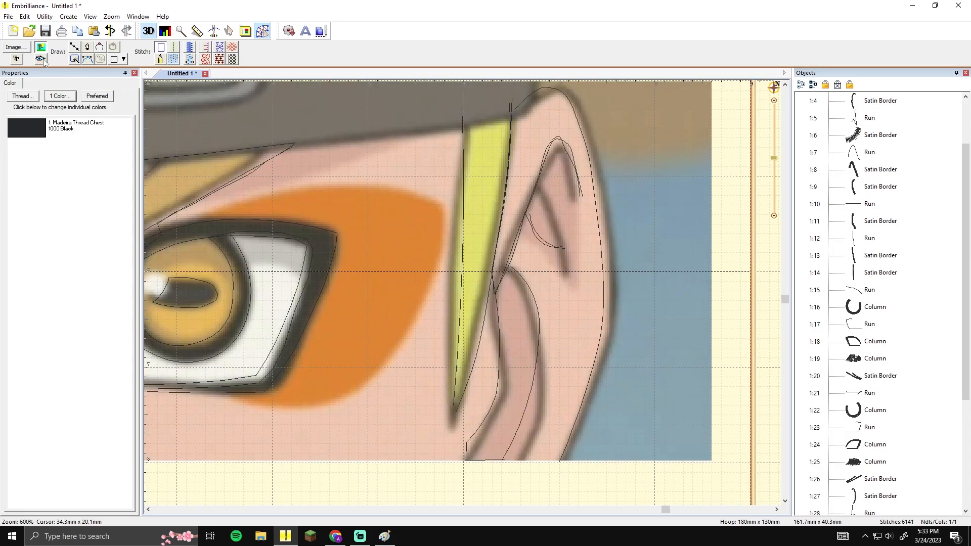
pyautogui.click(41, 60)
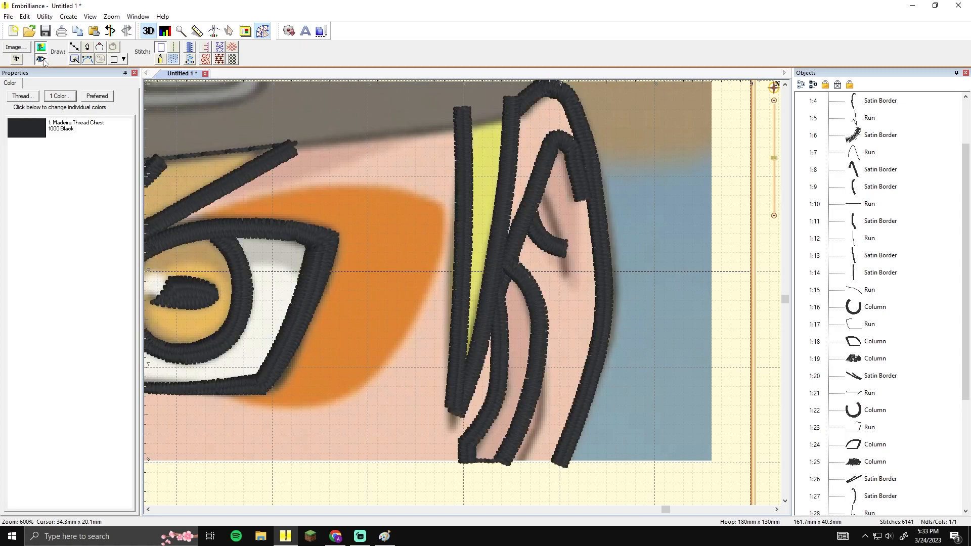
pyautogui.click(43, 61)
pyautogui.click(44, 61)
# Draw a line after eyebrow border 1:26 along the headband's lower edge, from the eyebrow to the second ear, and make it a run stitch
pyautogui.scroll(-2, 171, 124)
pyautogui.moveTo(243, 185); pyautogui.dragTo(399, 184)
pyautogui.click(870, 152)
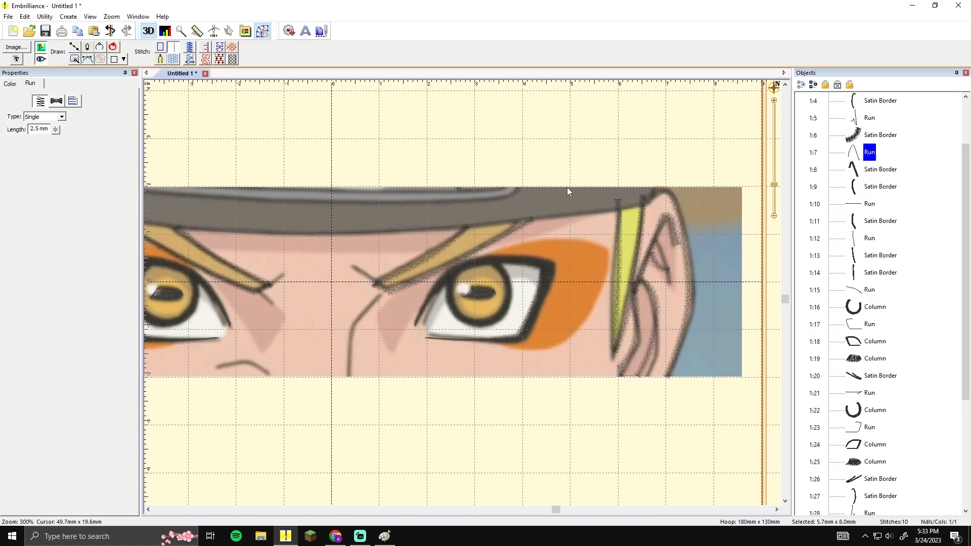
pyautogui.click(468, 232)
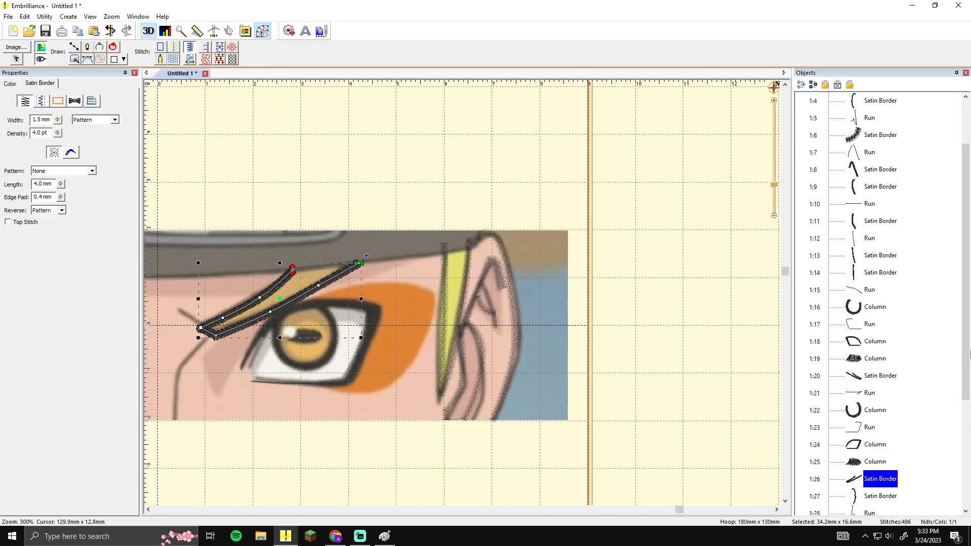
pyautogui.moveTo(970, 357); pyautogui.dragTo(970, 419)
pyautogui.click(856, 397)
pyautogui.click(855, 375)
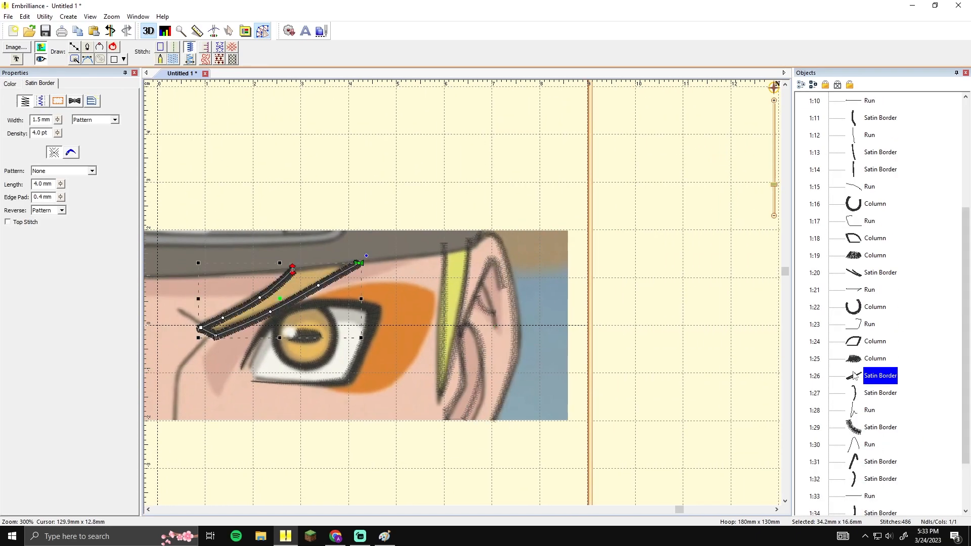
pyautogui.click(76, 48)
pyautogui.click(290, 269)
pyautogui.click(322, 264)
pyautogui.moveTo(349, 292); pyautogui.dragTo(476, 317)
pyautogui.scroll(2, 453, 294)
pyautogui.press('BackSpace')
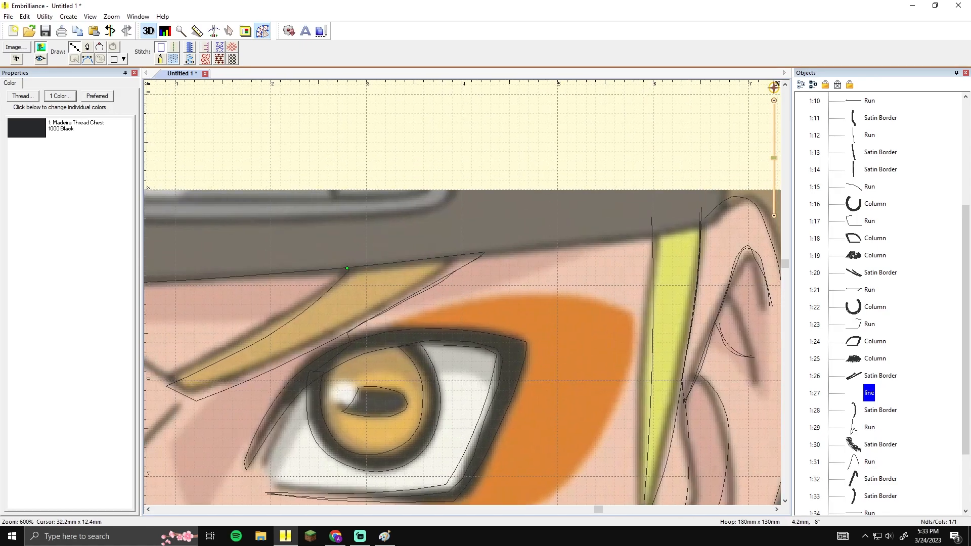
pyautogui.click(469, 254)
pyautogui.click(534, 249)
pyautogui.click(651, 236)
pyautogui.moveTo(667, 233); pyautogui.dragTo(487, 284)
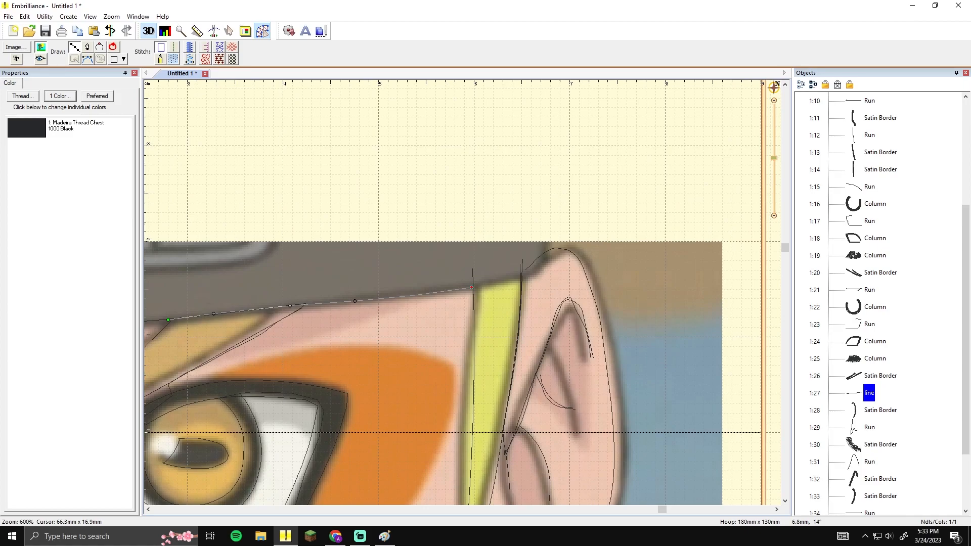
pyautogui.doubleClick(529, 269)
pyautogui.click(173, 48)
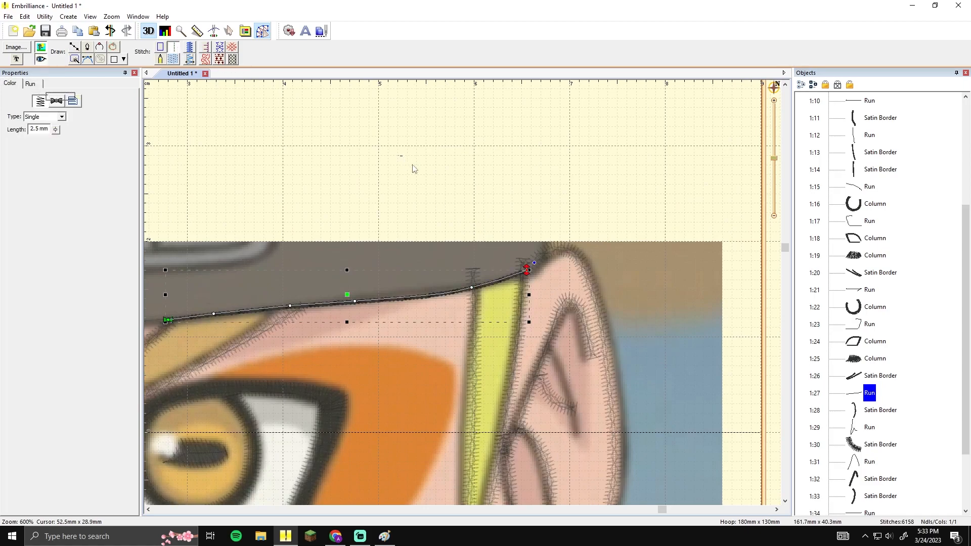
# Examine the copied outer ear border, its connecting run and the short inner ear border, 1:28 through 1:30, in stitching order
pyautogui.click(415, 167)
pyautogui.moveTo(578, 263); pyautogui.dragTo(433, 166)
pyautogui.click(436, 168)
pyautogui.moveTo(504, 283); pyautogui.dragTo(498, 175)
pyautogui.moveTo(680, 332); pyautogui.dragTo(779, 410)
pyautogui.click(869, 431)
pyautogui.click(858, 417)
pyautogui.click(858, 421)
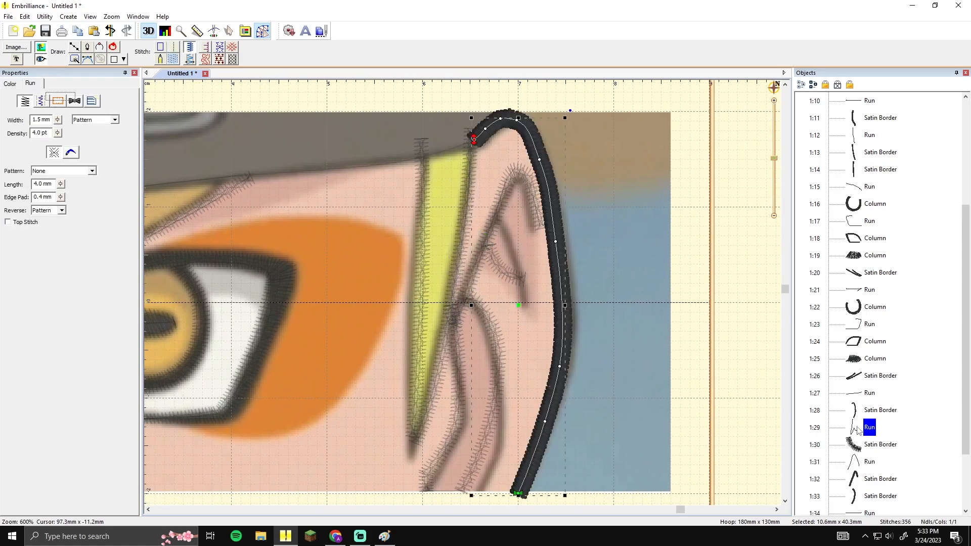
pyautogui.click(859, 416)
pyautogui.moveTo(706, 384); pyautogui.dragTo(727, 375)
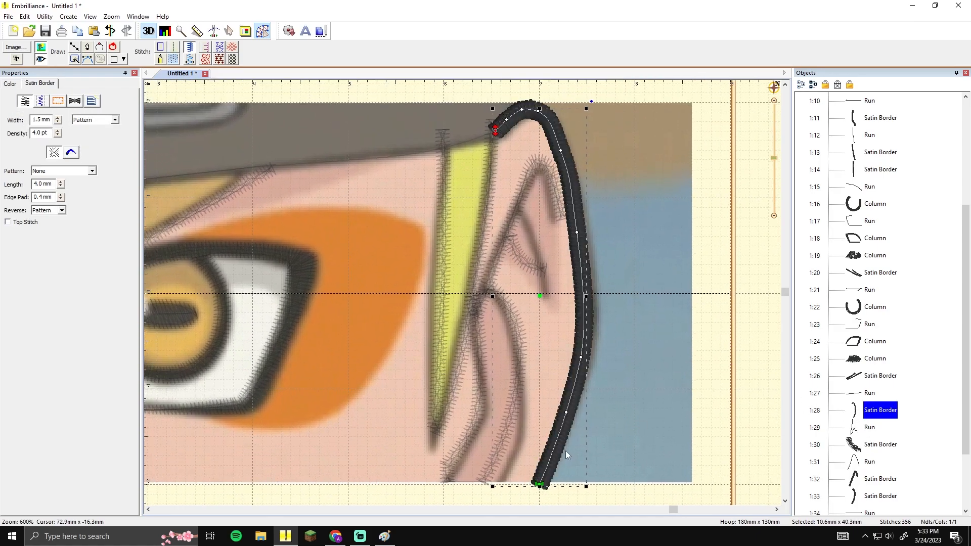
pyautogui.moveTo(541, 485); pyautogui.dragTo(418, 141)
pyautogui.click(856, 427)
pyautogui.click(856, 443)
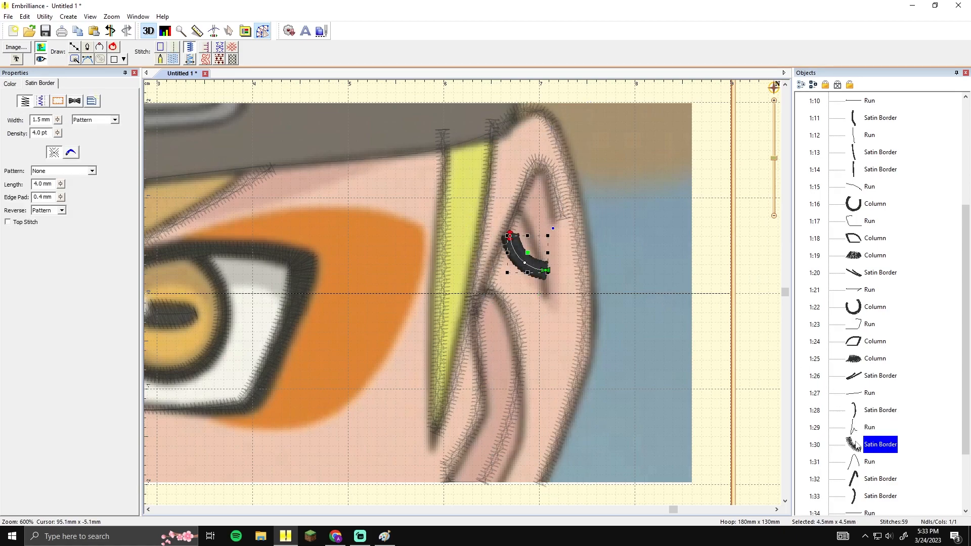
pyautogui.click(858, 427)
pyautogui.click(859, 445)
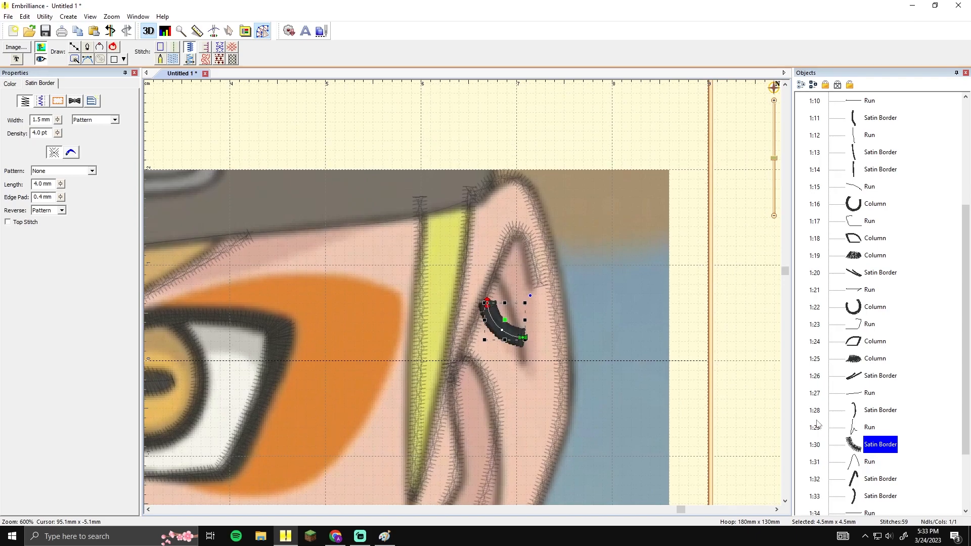
# Reroute run 1:29 along the reference's inner ear fold to its lower end, and delete the short curved satin border 1:30
pyautogui.click(862, 429)
pyautogui.moveTo(482, 303); pyautogui.dragTo(495, 272)
pyautogui.click(474, 322)
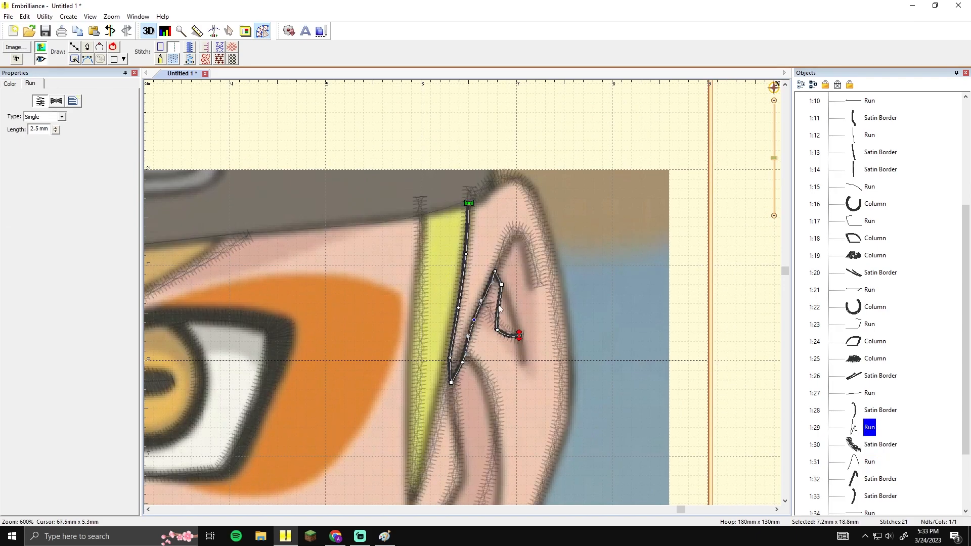
pyautogui.click(503, 333)
pyautogui.press('Delete')
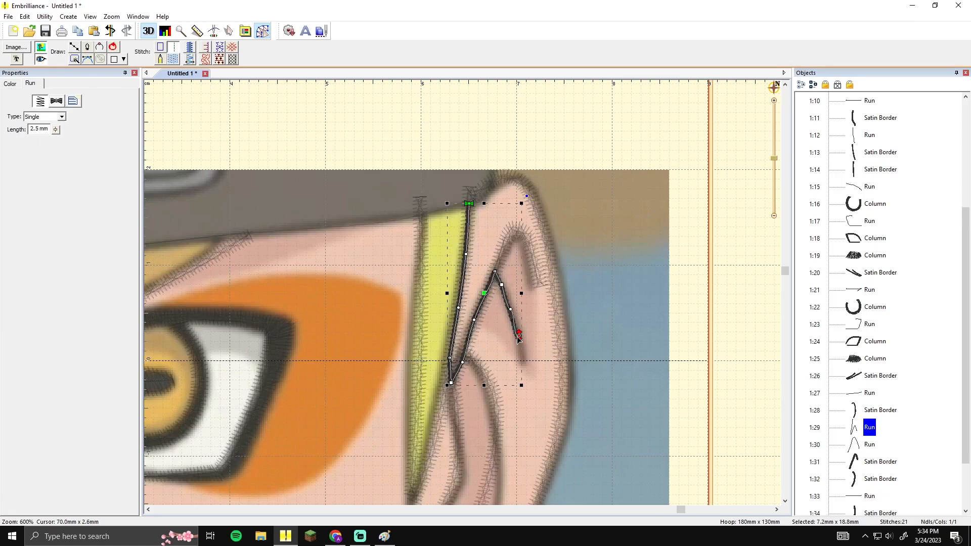
pyautogui.moveTo(516, 336); pyautogui.dragTo(526, 363)
# Draw a satin border up the second ear's inner fold after run 1:29, and move the start of the following run to its upper end
pyautogui.click(870, 428)
pyautogui.click(75, 46)
pyautogui.click(524, 362)
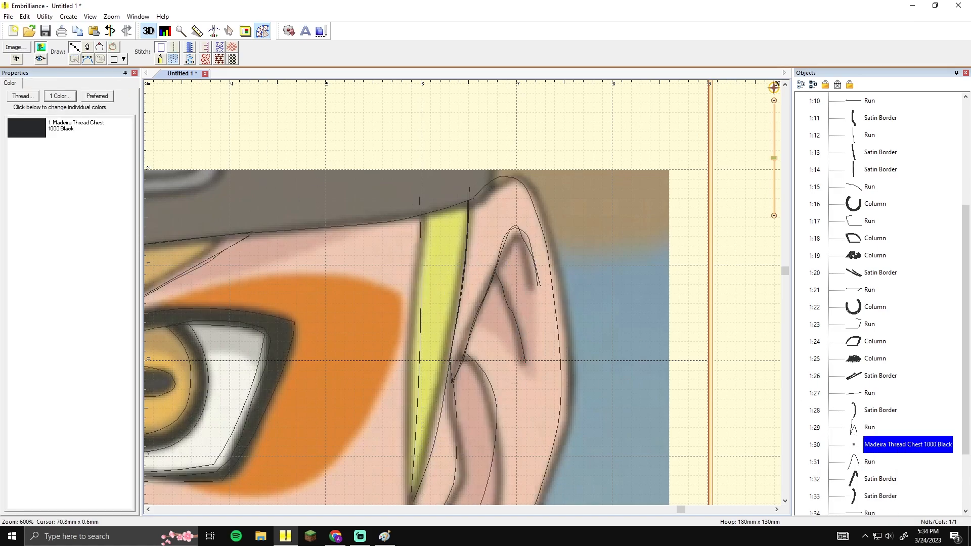
pyautogui.doubleClick(494, 272)
pyautogui.click(189, 48)
pyautogui.click(855, 462)
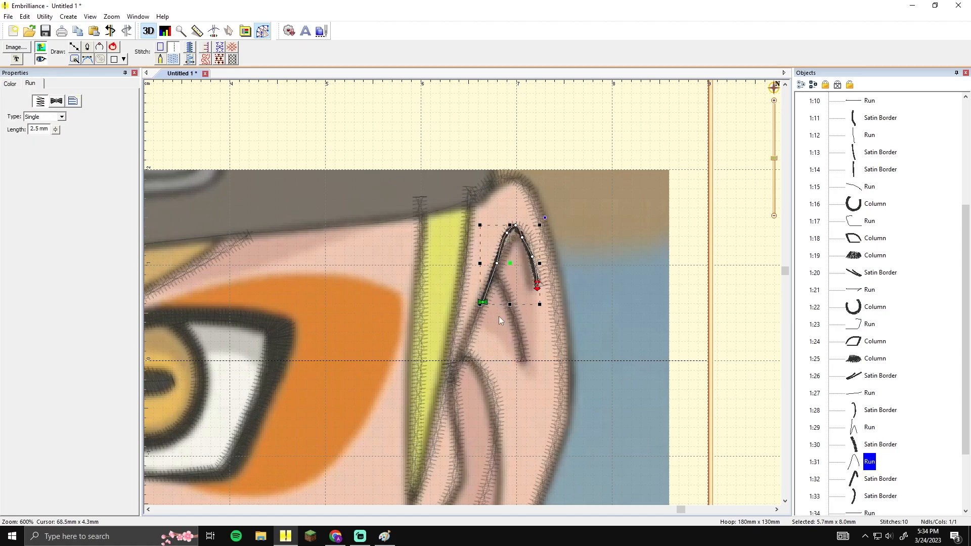
pyautogui.moveTo(483, 302); pyautogui.dragTo(497, 277)
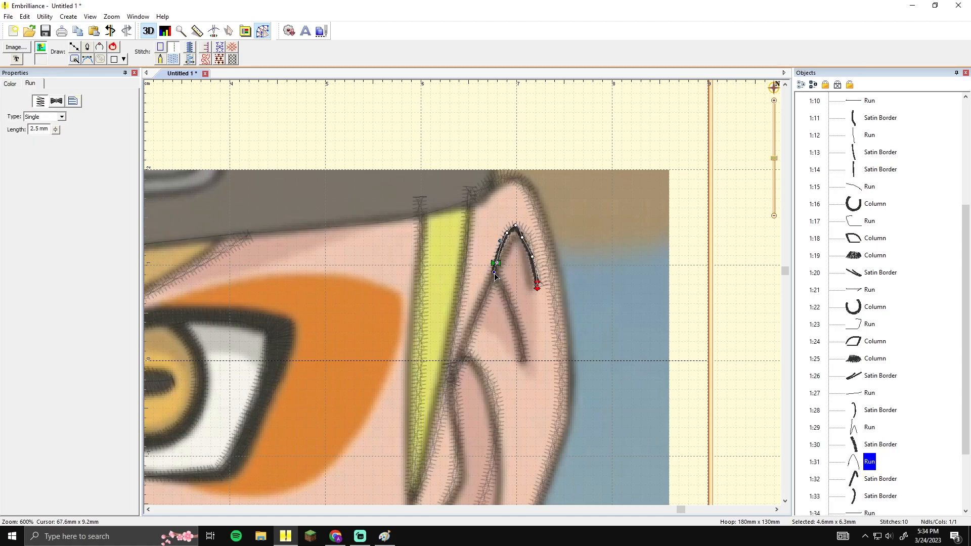
# Examine the remaining copied ear and hair strand objects, 1:32 through 1:38, one by one in stitching order
pyautogui.click(854, 481)
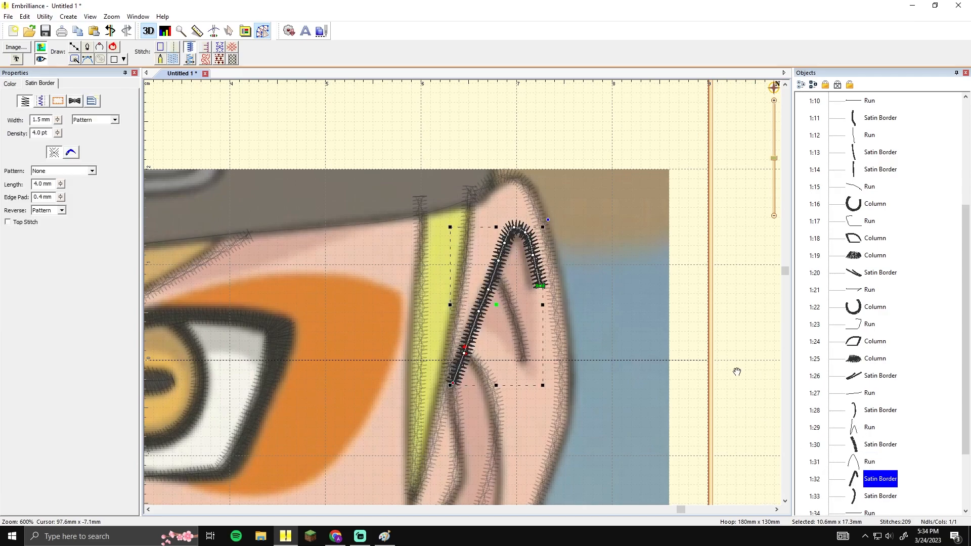
pyautogui.scroll(-2, 737, 382)
pyautogui.click(857, 496)
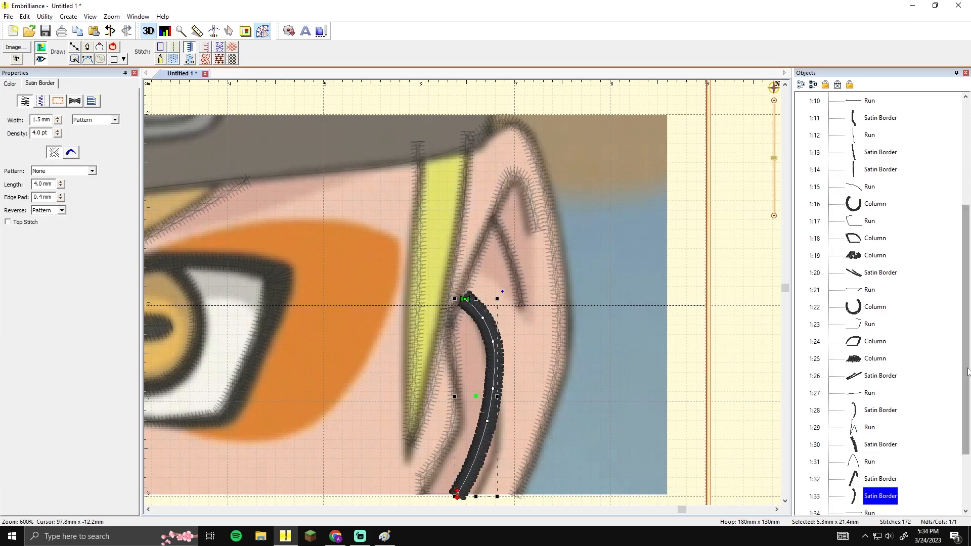
pyautogui.scroll(-2, 860, 470)
pyautogui.click(863, 429)
pyautogui.click(863, 443)
pyautogui.click(865, 462)
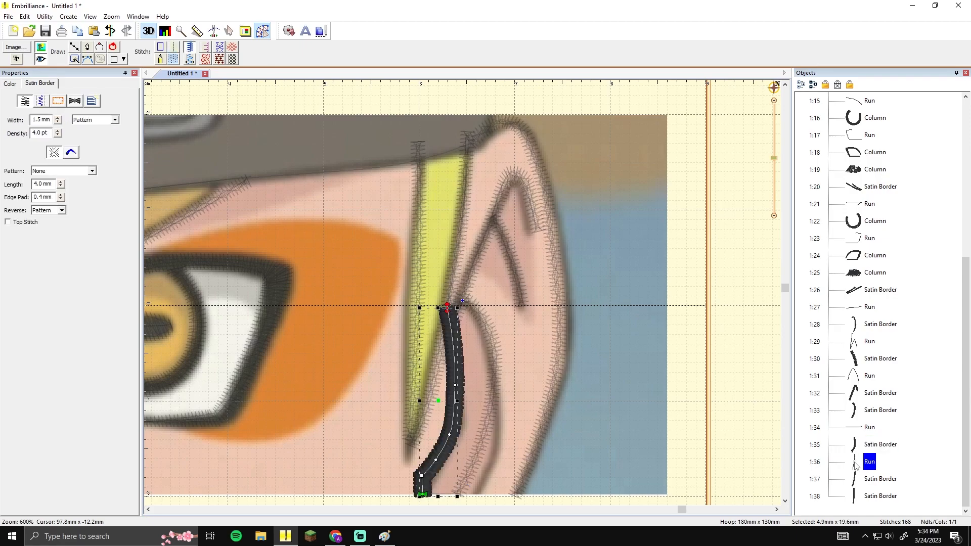
pyautogui.click(870, 496)
pyautogui.hscroll(-1, 782, 473)
pyautogui.click(863, 462)
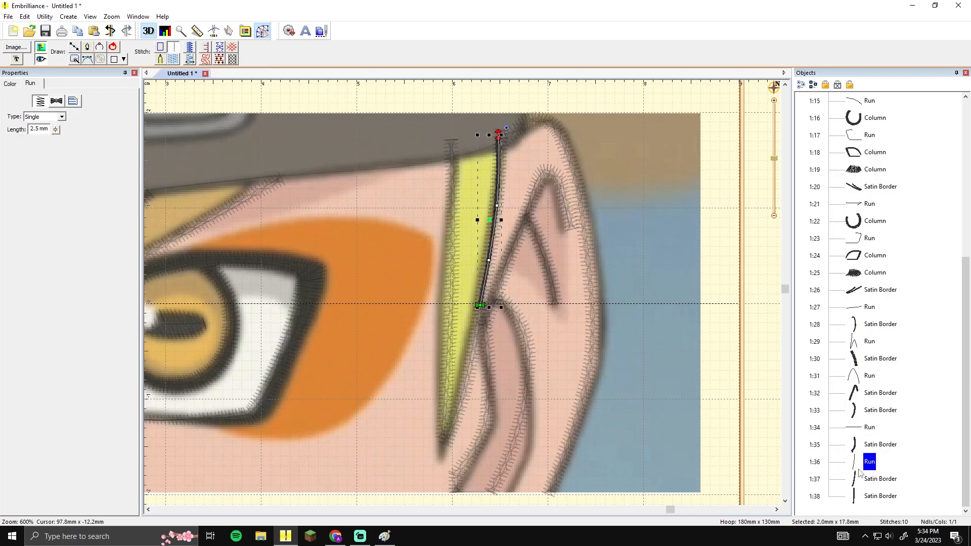
pyautogui.click(855, 445)
pyautogui.click(855, 462)
pyautogui.click(855, 483)
pyautogui.click(858, 498)
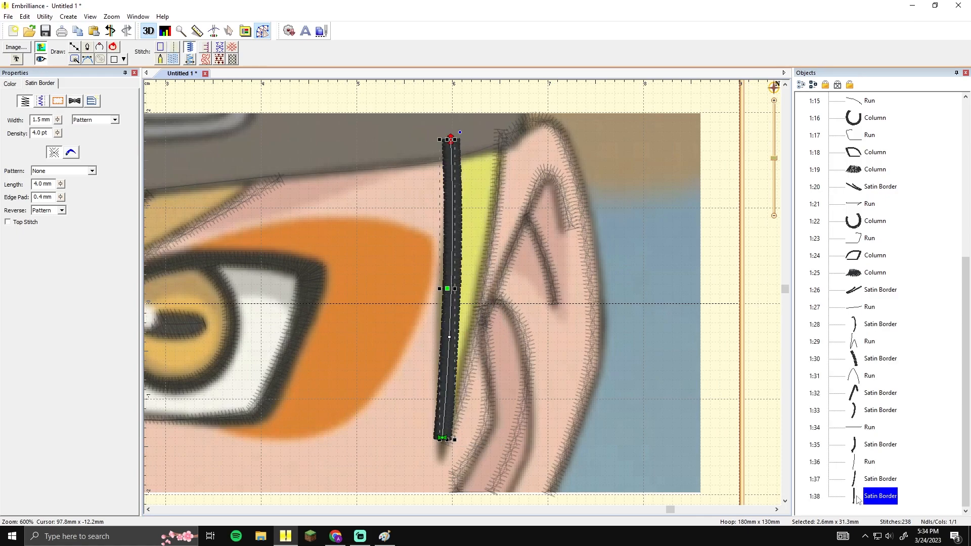
# Lower the upper ends of the two hair strand satin borders, 1:37 and 1:38, toward the headband's edge and review the whole face
pyautogui.click(739, 397)
pyautogui.scroll(-2, 739, 397)
pyautogui.moveTo(614, 350); pyautogui.dragTo(680, 336)
pyautogui.moveTo(586, 225); pyautogui.dragTo(489, 299)
pyautogui.scroll(2, 495, 299)
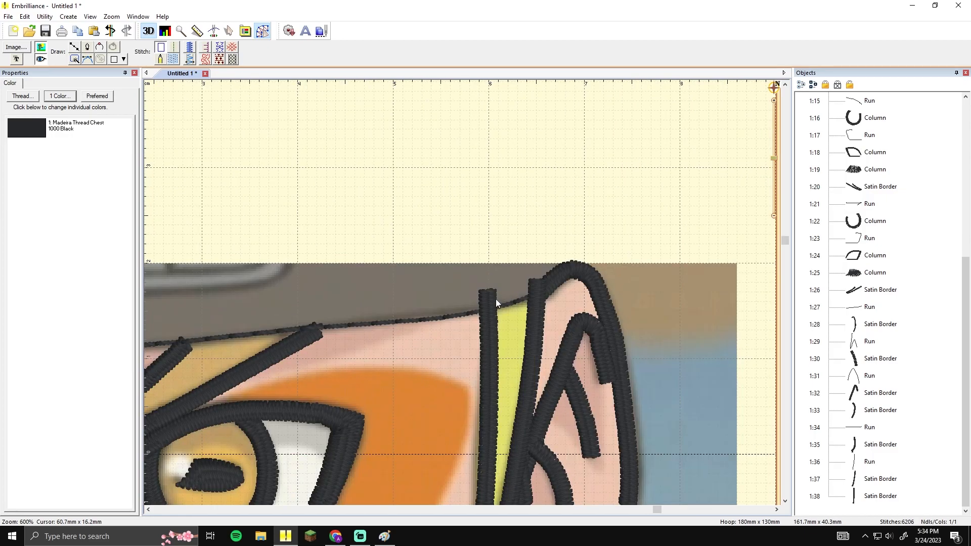
pyautogui.click(538, 292)
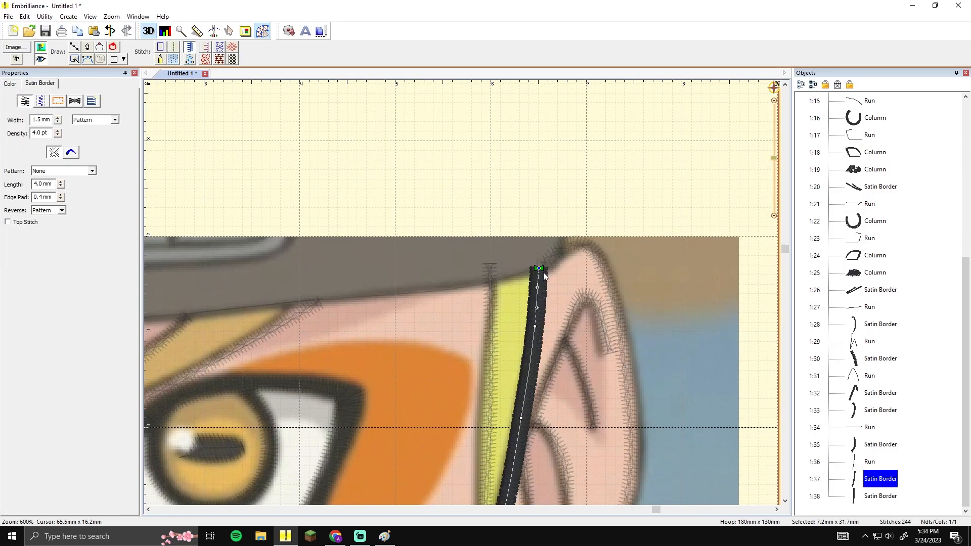
pyautogui.click(492, 274)
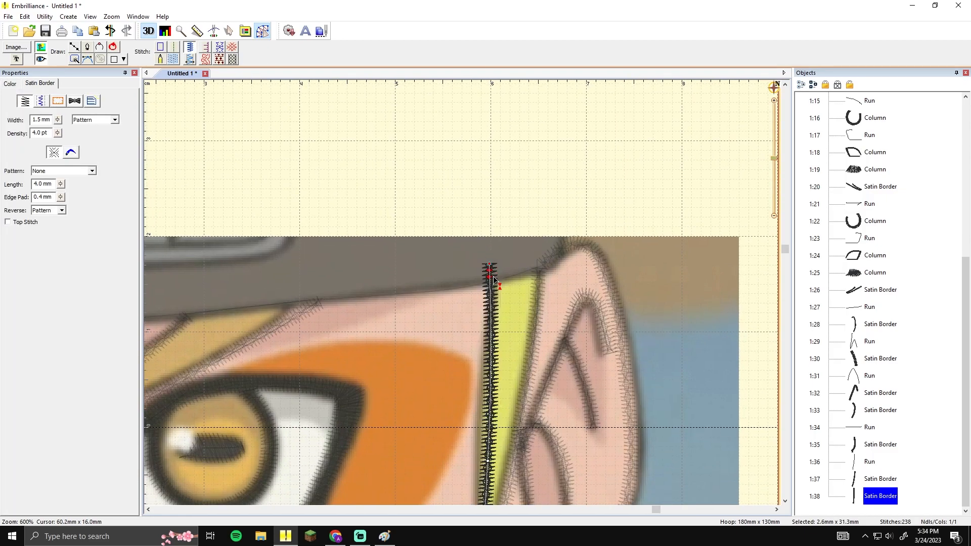
pyautogui.moveTo(492, 270); pyautogui.dragTo(499, 284)
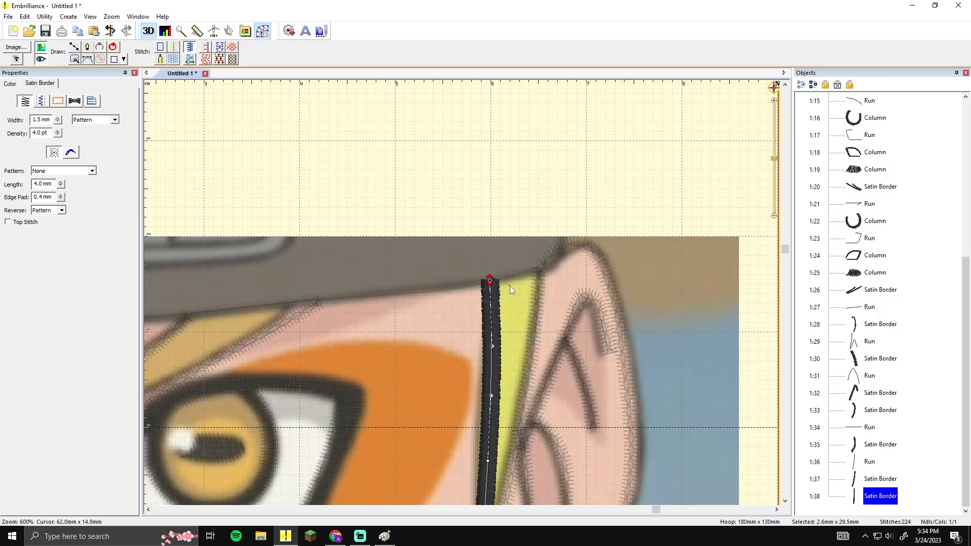
pyautogui.click(532, 257)
pyautogui.scroll(-3, 545, 242)
pyautogui.scroll(-3, 578, 248)
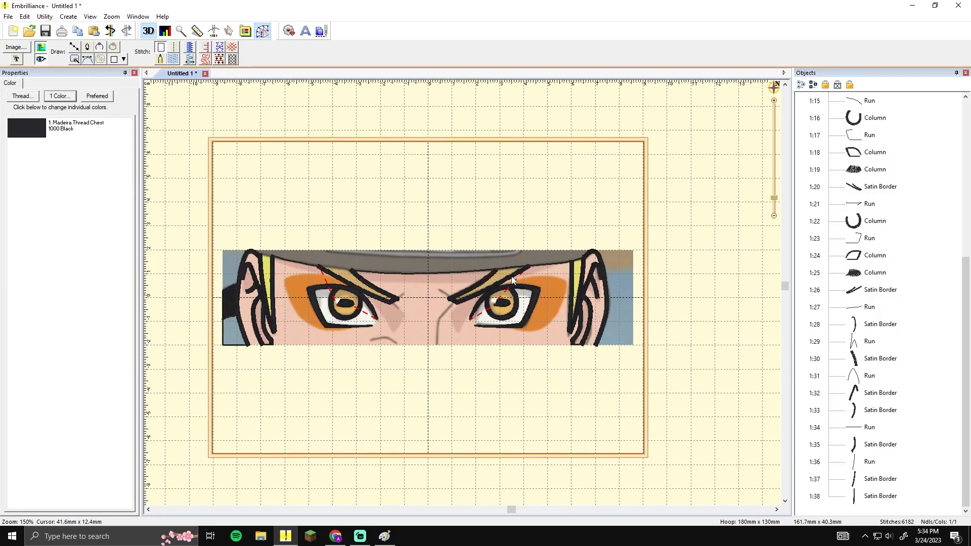
pyautogui.scroll(3, 506, 310)
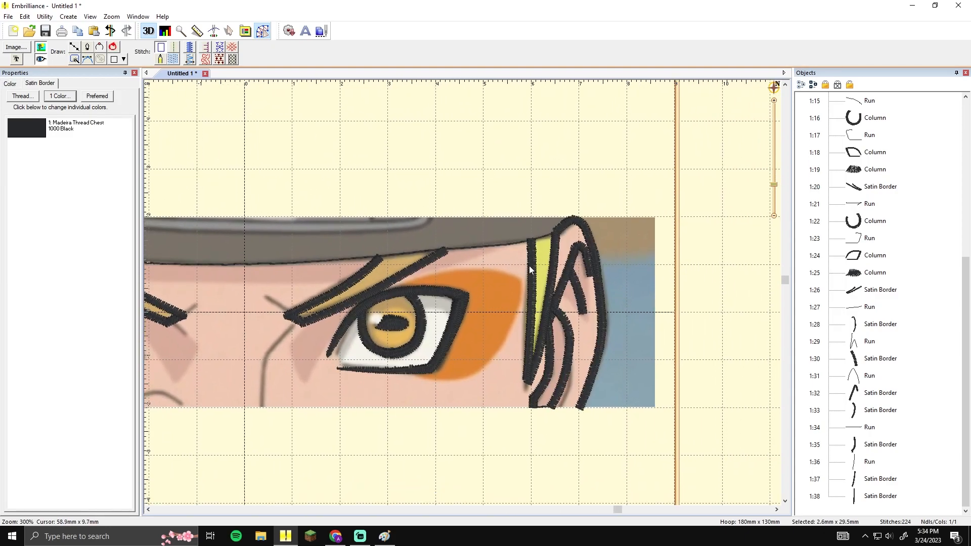
# Draw a run from the upper end of hair strand satin border 1:38 through the headband to its upper corner beside the mirrored ear
pyautogui.click(530, 265)
pyautogui.click(510, 247)
pyautogui.click(522, 286)
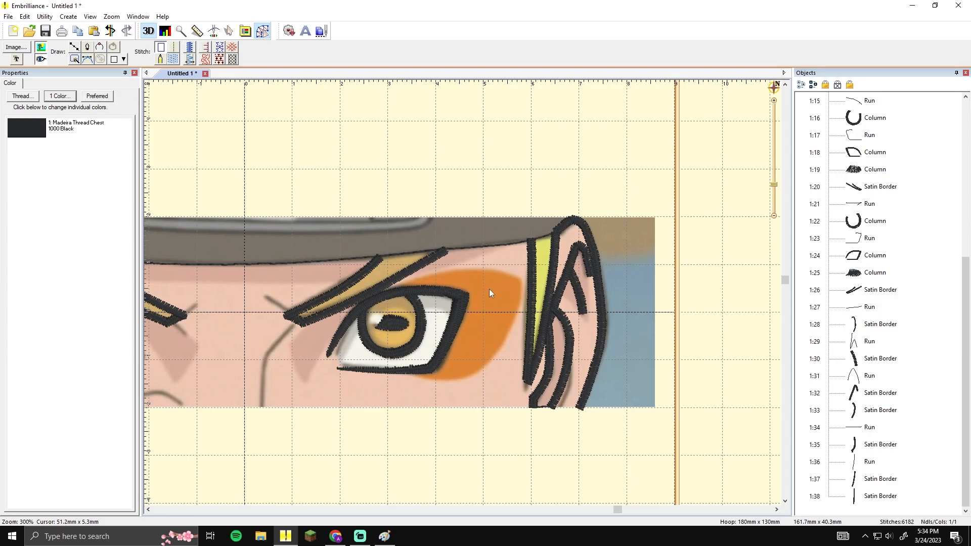
pyautogui.click(533, 244)
pyautogui.moveTo(607, 263); pyautogui.dragTo(568, 289)
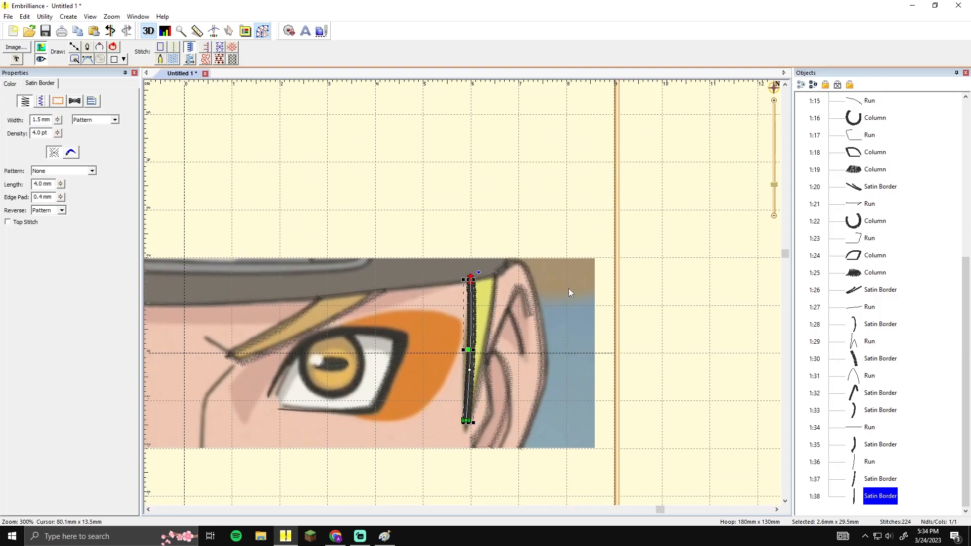
pyautogui.scroll(3, 569, 290)
pyautogui.click(74, 47)
pyautogui.click(489, 260)
pyautogui.click(505, 240)
pyautogui.click(537, 228)
pyautogui.click(565, 214)
pyautogui.press('Return')
pyautogui.click(174, 48)
# Start the headband outline at its upper corner beside the mirrored ear and trace its lower edge past the forehead's center
pyautogui.click(74, 47)
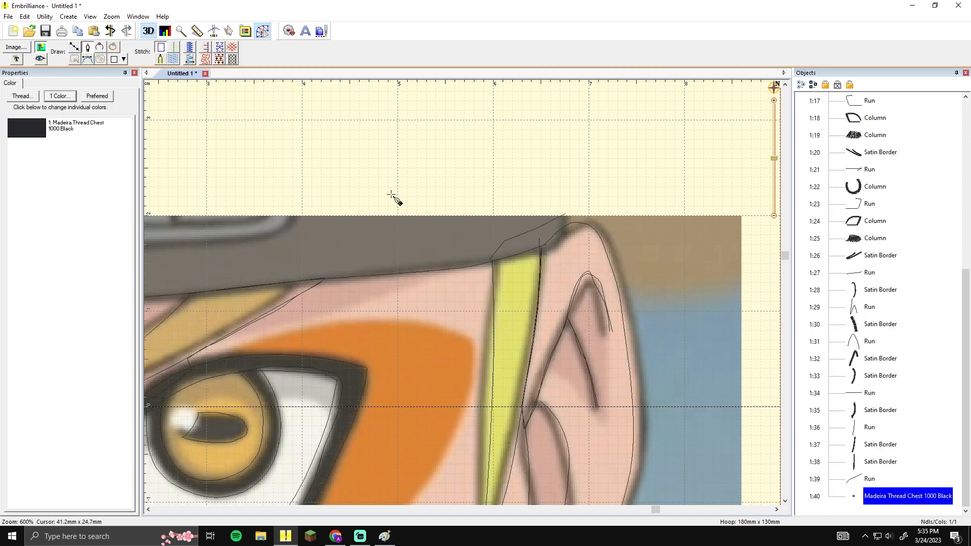
pyautogui.press('Escape')
pyautogui.click(75, 47)
pyautogui.click(564, 215)
pyautogui.click(567, 235)
pyautogui.press('space')
pyautogui.press('space')
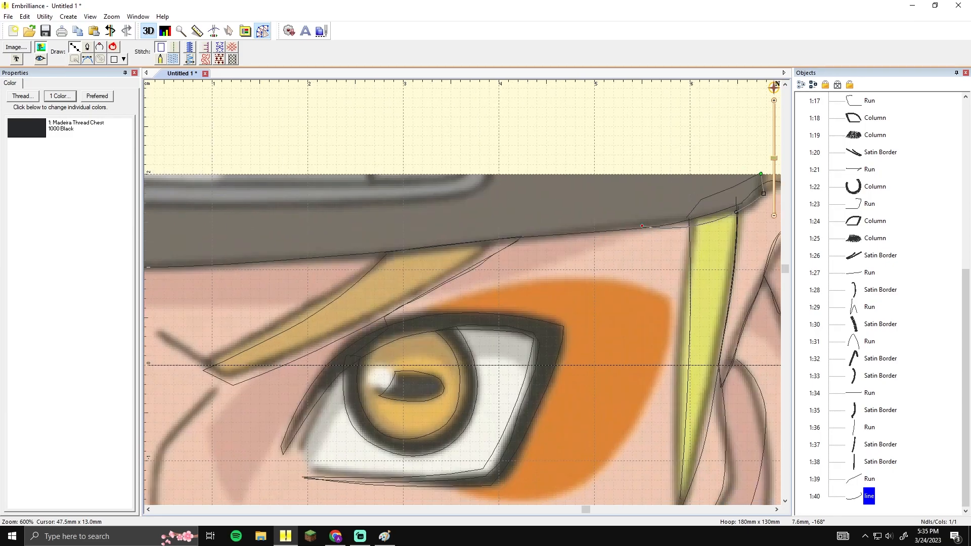
pyautogui.press('space')
pyautogui.rightClick(622, 246)
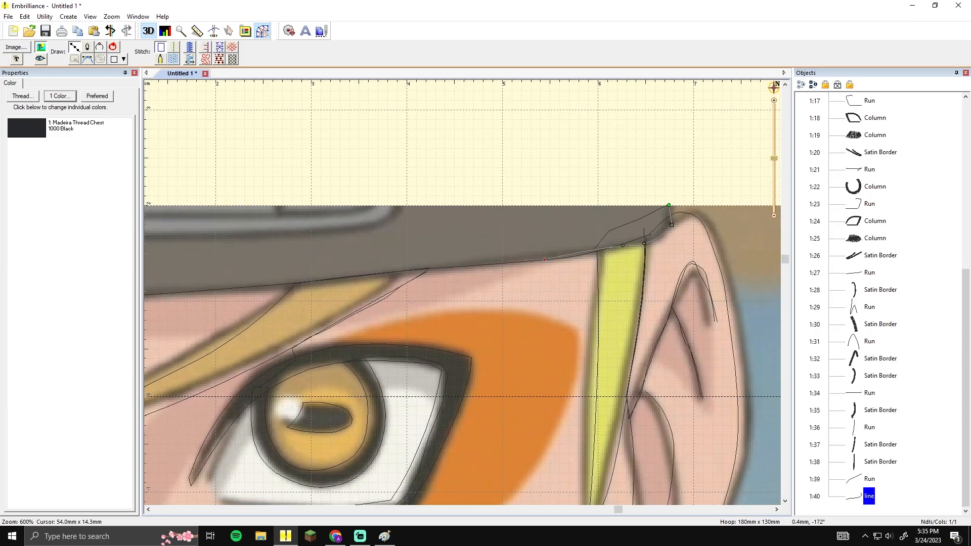
pyautogui.press('BackSpace')
pyautogui.press('BackSpace')
pyautogui.press('BackSpace')
pyautogui.click(668, 223)
pyautogui.click(397, 272)
pyautogui.moveTo(416, 274); pyautogui.dragTo(614, 254)
pyautogui.click(452, 270)
pyautogui.moveTo(433, 277); pyautogui.dragTo(619, 267)
pyautogui.click(507, 269)
pyautogui.moveTo(521, 272); pyautogui.dragTo(688, 282)
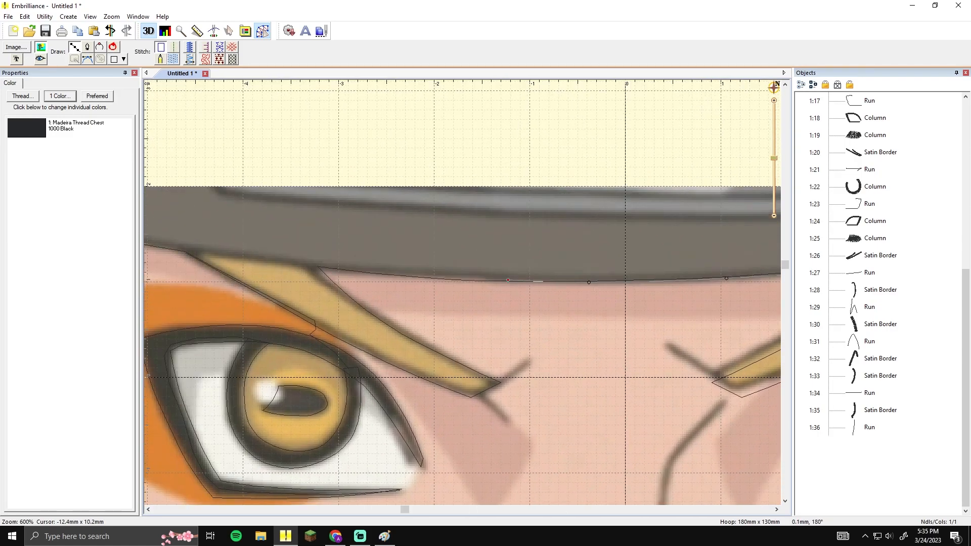
# Continue the headband outline along its lower edge above the first eye to the upper corner beside the first ear
pyautogui.click(389, 274)
pyautogui.moveTo(375, 274); pyautogui.dragTo(538, 287)
pyautogui.click(446, 274)
pyautogui.moveTo(375, 262); pyautogui.dragTo(547, 282)
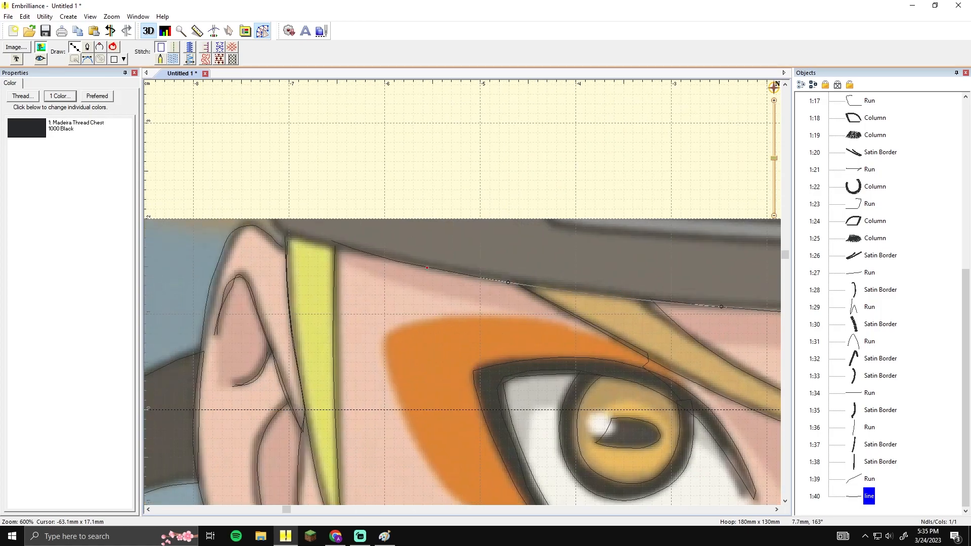
pyautogui.press('BackSpace')
pyautogui.moveTo(519, 215); pyautogui.dragTo(256, 236)
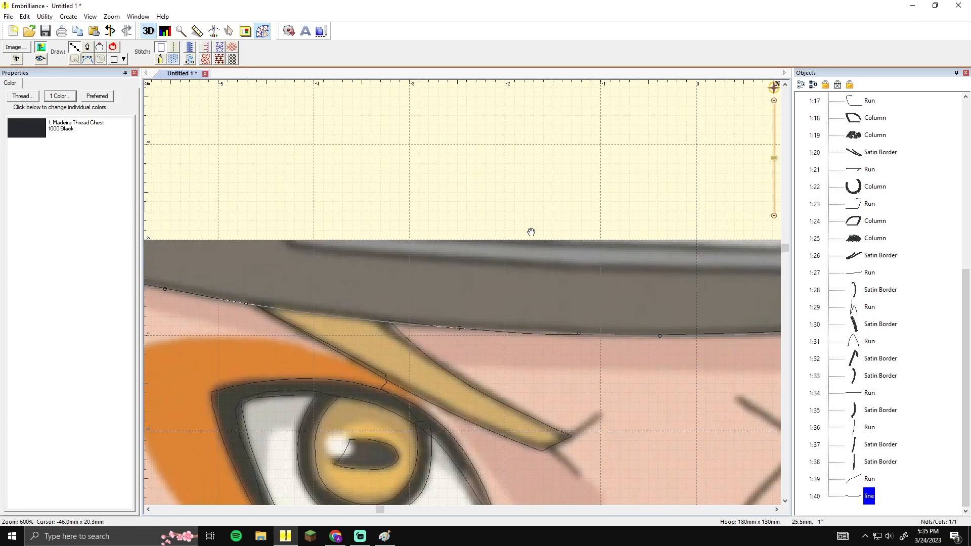
# Trace the headband outline back along the lower edge of the metal plate toward the plate's far corner
pyautogui.click(284, 237)
pyautogui.click(341, 252)
pyautogui.click(444, 262)
pyautogui.moveTo(597, 265); pyautogui.dragTo(402, 263)
pyautogui.click(437, 267)
pyautogui.moveTo(596, 263); pyautogui.dragTo(436, 271)
pyautogui.click(455, 276)
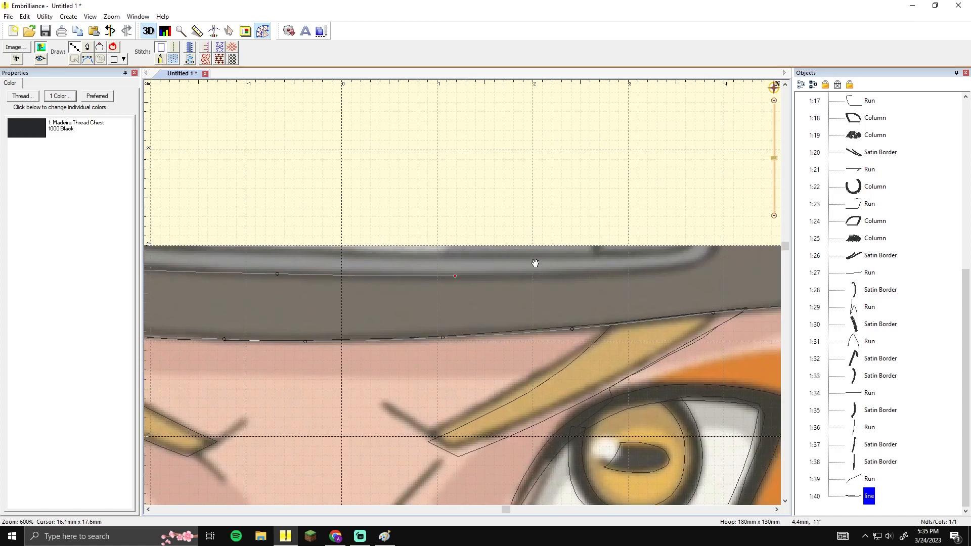
pyautogui.moveTo(586, 262); pyautogui.dragTo(452, 280)
pyautogui.click(469, 290)
pyautogui.click(548, 285)
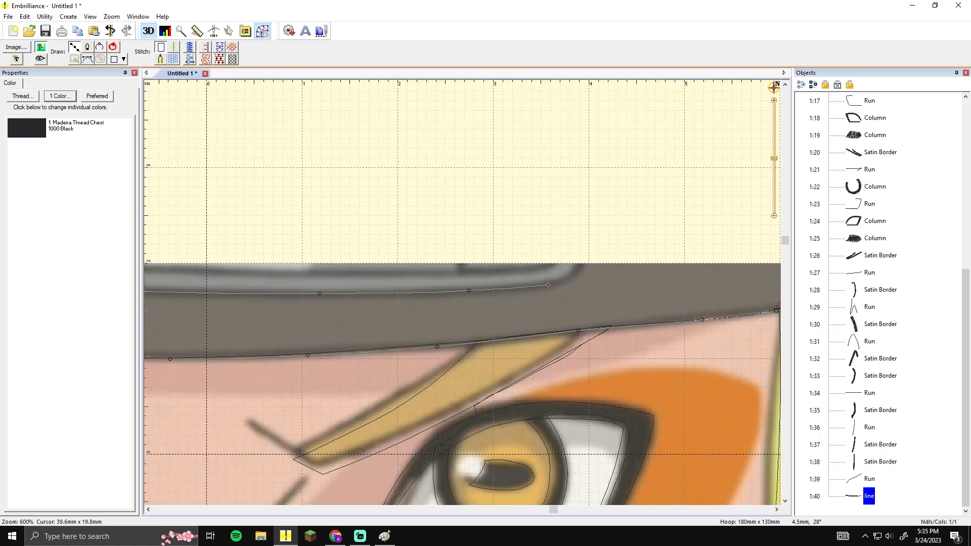
pyautogui.moveTo(632, 253); pyautogui.dragTo(418, 275)
# Place closely spaced points around the metal plate's far rounded corner, bringing the headband outline up to the reference image's upper edge
pyautogui.press('BackSpace')
pyautogui.click(318, 308)
pyautogui.click(353, 299)
pyautogui.press('BackSpace')
pyautogui.press('BackSpace')
pyautogui.click(308, 309)
pyautogui.press('BackSpace')
pyautogui.click(322, 307)
pyautogui.click(364, 286)
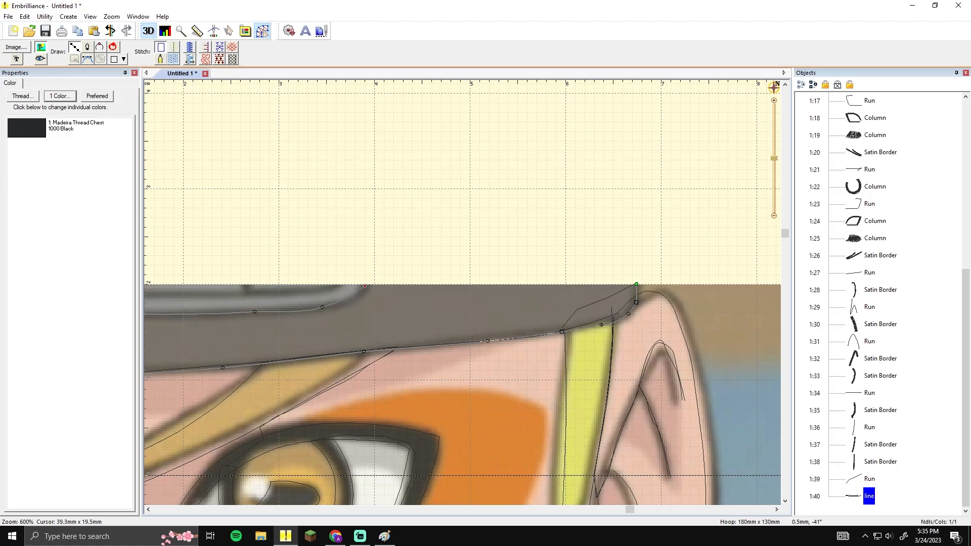
pyautogui.press('BackSpace')
pyautogui.press('BackSpace')
pyautogui.click(319, 307)
pyautogui.click(341, 304)
pyautogui.press('space')
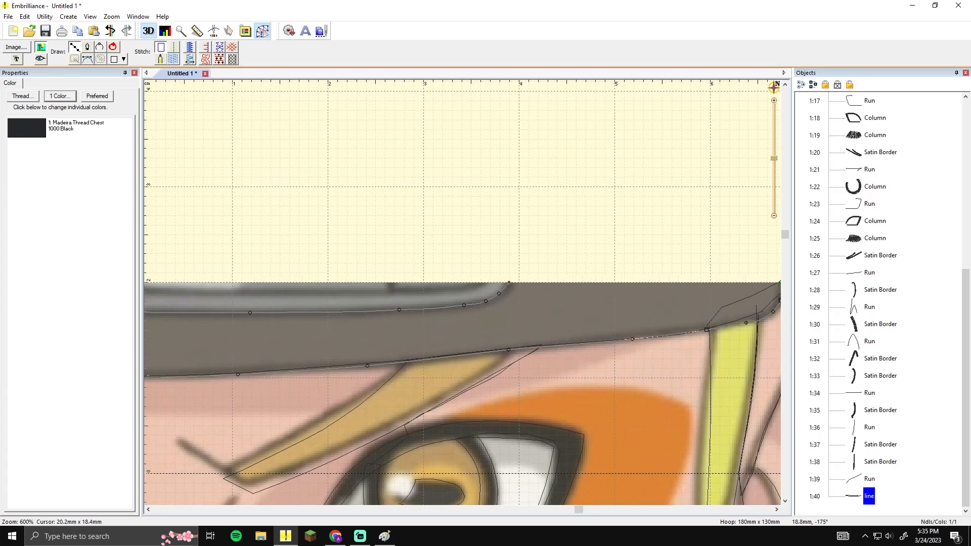
# Close the headband outline at its starting corner beside the mirrored ear and convert it to a fill
pyautogui.scroll(-2, 331, 298)
pyautogui.press('space')
pyautogui.scroll(2, 458, 292)
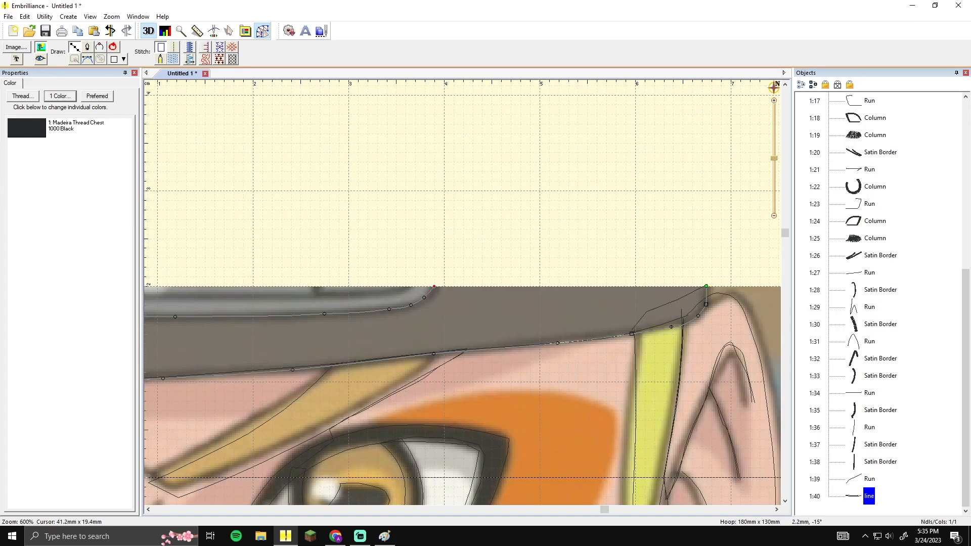
pyautogui.press('space')
pyautogui.click(579, 281)
pyautogui.click(174, 61)
# Review the headband fill across the whole face, comparing the stitching with the reference image hidden and shown
pyautogui.click(358, 215)
pyautogui.scroll(-2, 358, 215)
pyautogui.press('space')
pyautogui.click(564, 305)
pyautogui.click(626, 271)
pyautogui.click(650, 279)
pyautogui.press('space')
pyautogui.moveTo(696, 254)
pyautogui.mouseDown()
pyautogui.moveTo(366, 241)
pyautogui.moveTo(364, 259)
pyautogui.mouseUp()
pyautogui.press('space')
pyautogui.moveTo(557, 277); pyautogui.dragTo(171, 198)
pyautogui.click(171, 199)
pyautogui.scroll(-2, 531, 212)
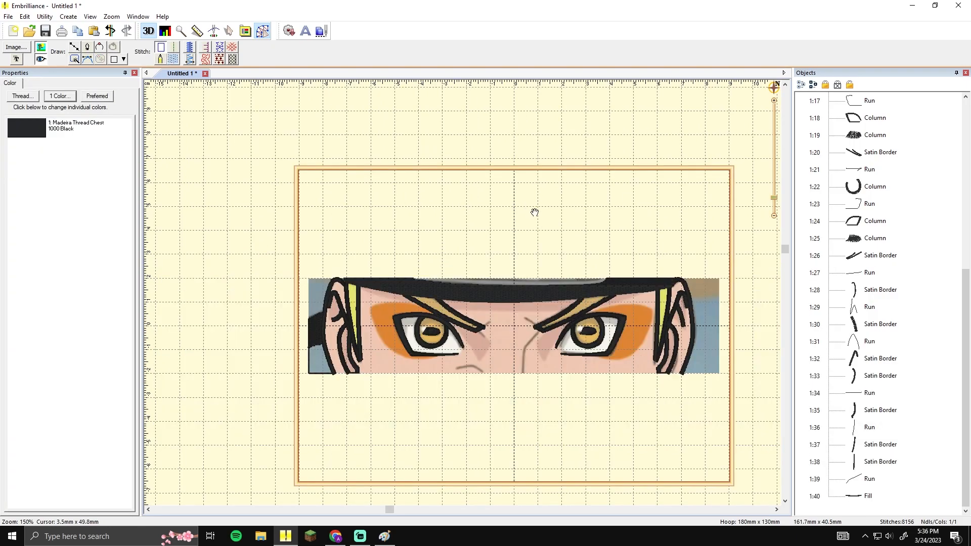
pyautogui.press('space')
pyautogui.click(42, 49)
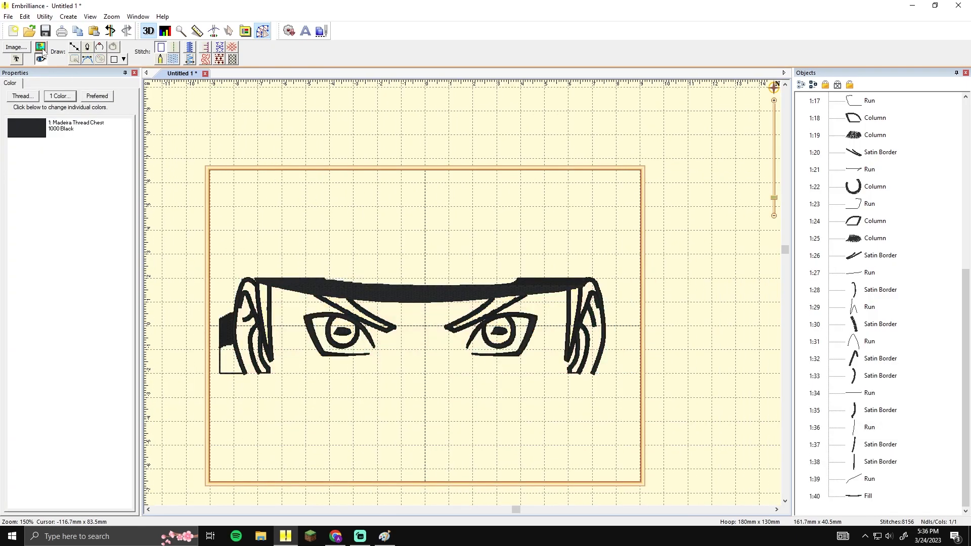
pyautogui.click(43, 51)
pyautogui.click(43, 51)
pyautogui.click(42, 51)
# Draw a run from the headband fill's end by the first ear around the reference image's outer edge to the cheek crease below the first eye
pyautogui.press('space')
pyautogui.scroll(2, 419, 268)
pyautogui.click(431, 265)
pyautogui.press('space')
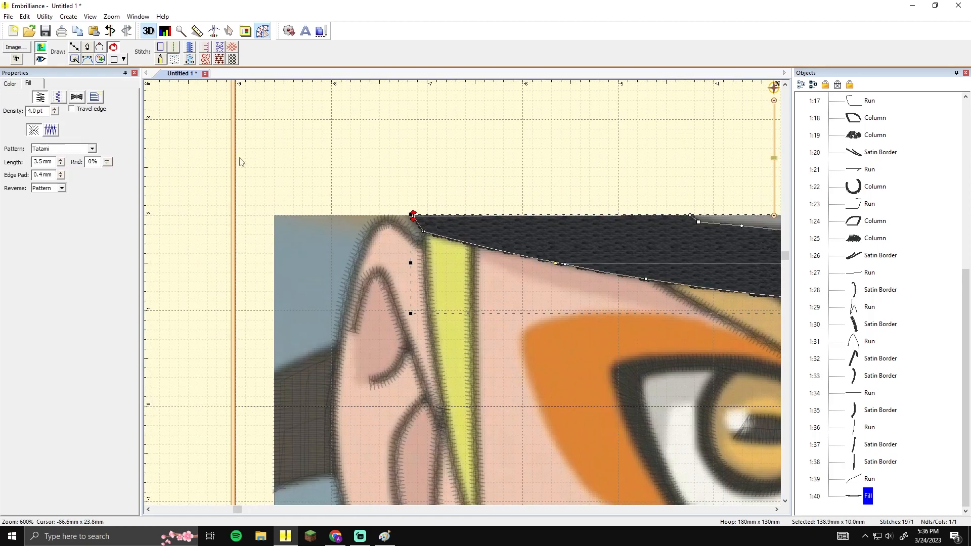
pyautogui.click(75, 48)
pyautogui.click(413, 216)
pyautogui.click(273, 215)
pyautogui.press('space')
pyautogui.moveTo(307, 350); pyautogui.dragTo(303, 189)
pyautogui.click(271, 435)
pyautogui.press('space')
pyautogui.moveTo(701, 380); pyautogui.dragTo(427, 390)
pyautogui.moveTo(709, 443); pyautogui.dragTo(566, 418)
pyautogui.click(553, 419)
pyautogui.press('Return')
# Trace the curved crease below the first eye, about 10 mm long, and convert it to a satin border
pyautogui.click(548, 415)
pyautogui.rightClick(523, 394)
pyautogui.click(449, 399)
pyautogui.press('Return')
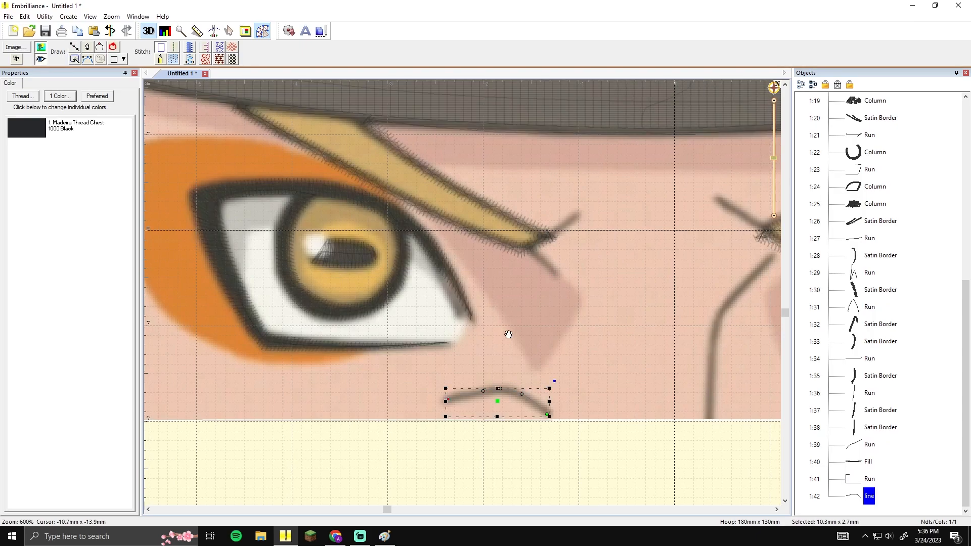
pyautogui.moveTo(529, 341); pyautogui.dragTo(428, 309)
pyautogui.click(189, 47)
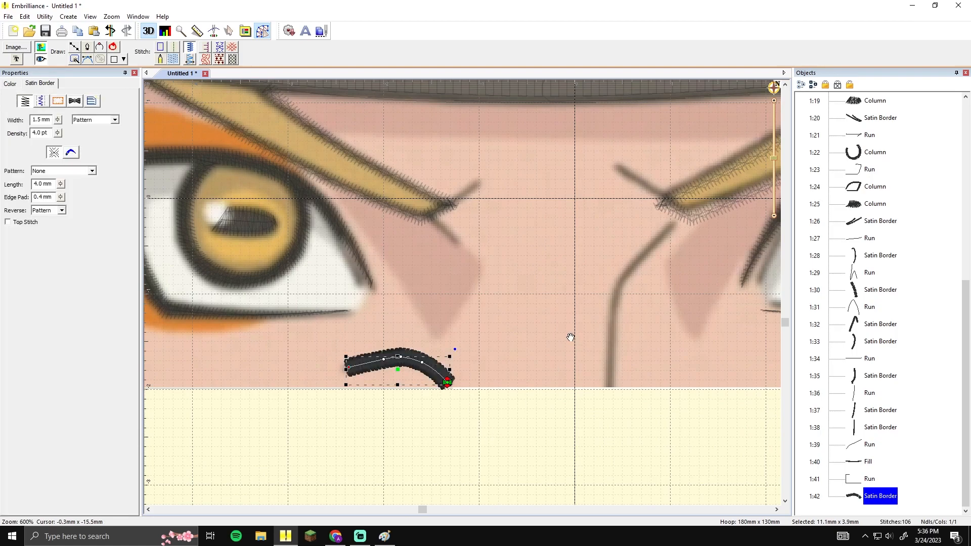
# Draw a run about 17 mm long along the image's lower edge from the cheek crease to the foot of the nose line
pyautogui.moveTo(572, 336); pyautogui.dragTo(493, 362)
pyautogui.click(75, 47)
pyautogui.click(367, 405)
pyautogui.click(534, 414)
pyautogui.press('Return')
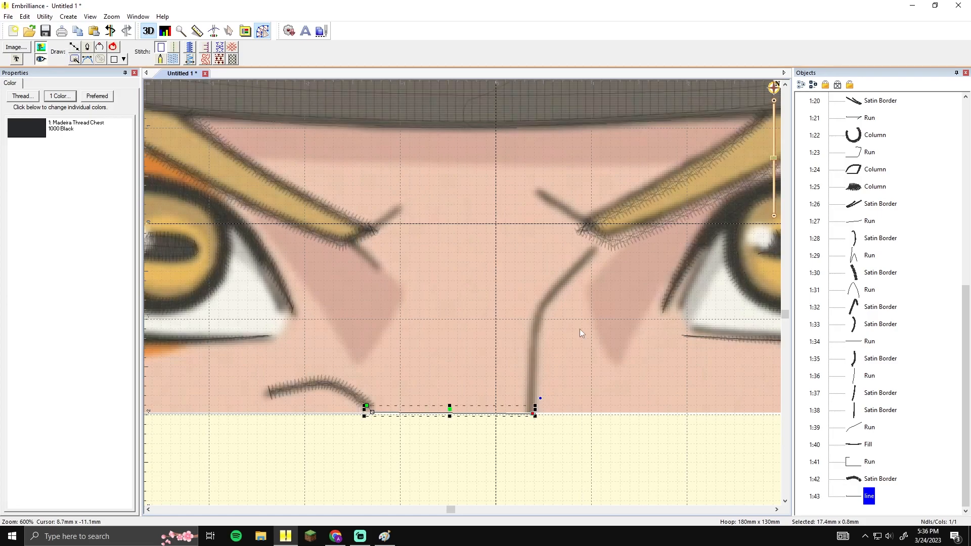
pyautogui.click(174, 48)
# Trace the nose line from the image's lower edge up to the second eyebrow and convert it to a satin border
pyautogui.click(75, 47)
pyautogui.moveTo(554, 407); pyautogui.dragTo(447, 422)
pyautogui.click(425, 427)
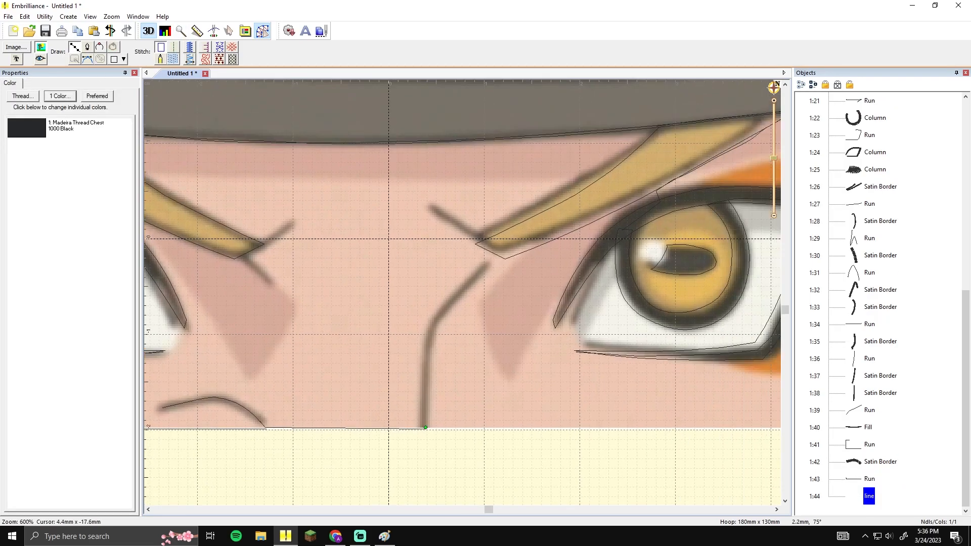
pyautogui.click(483, 268)
pyautogui.press('Return')
pyautogui.click(191, 48)
# Draw a short satin border over the frown crease running from the second eyebrow's inner tip toward the forehead
pyautogui.moveTo(410, 197); pyautogui.dragTo(384, 236)
pyautogui.click(384, 236)
pyautogui.scroll(-3, 549, 258)
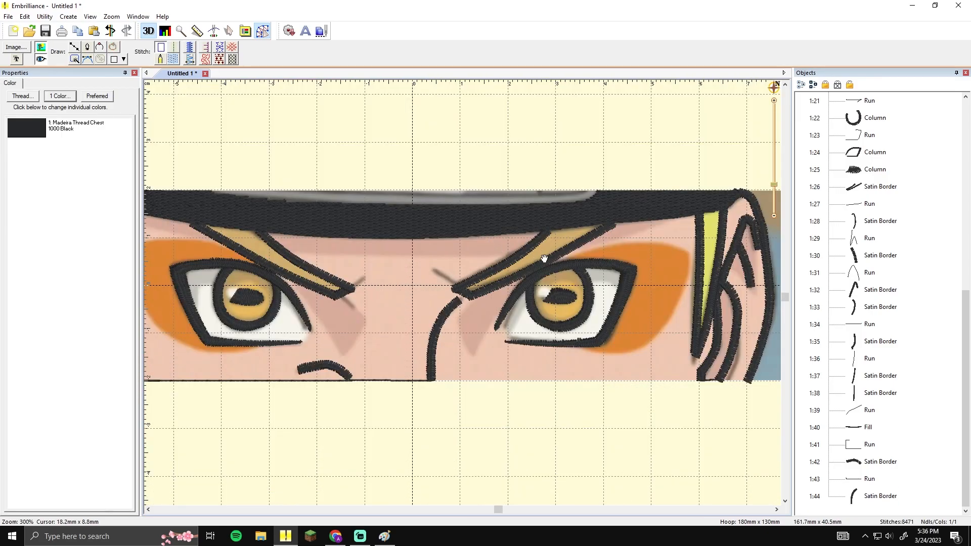
pyautogui.moveTo(548, 258); pyautogui.dragTo(414, 245)
pyautogui.moveTo(302, 243); pyautogui.dragTo(428, 277)
pyautogui.scroll(2, 428, 277)
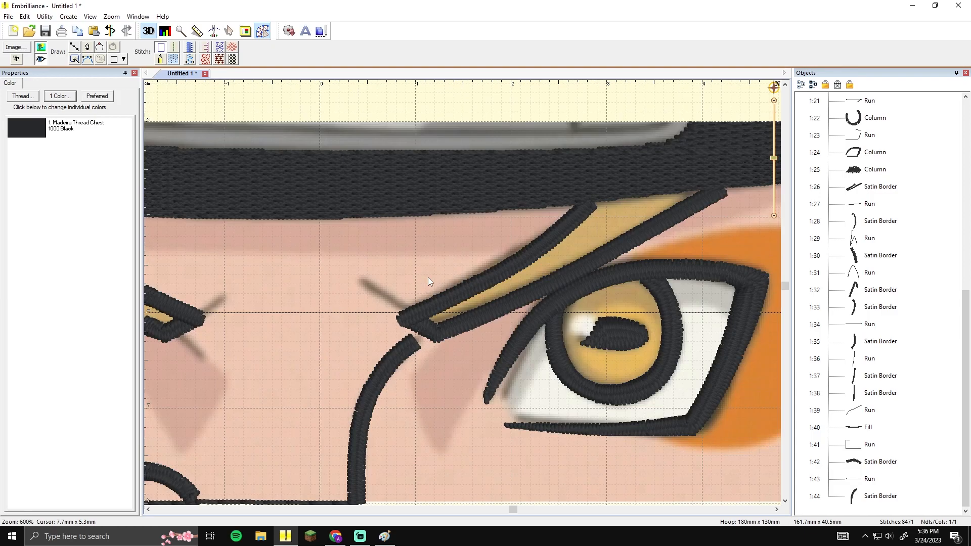
pyautogui.click(75, 48)
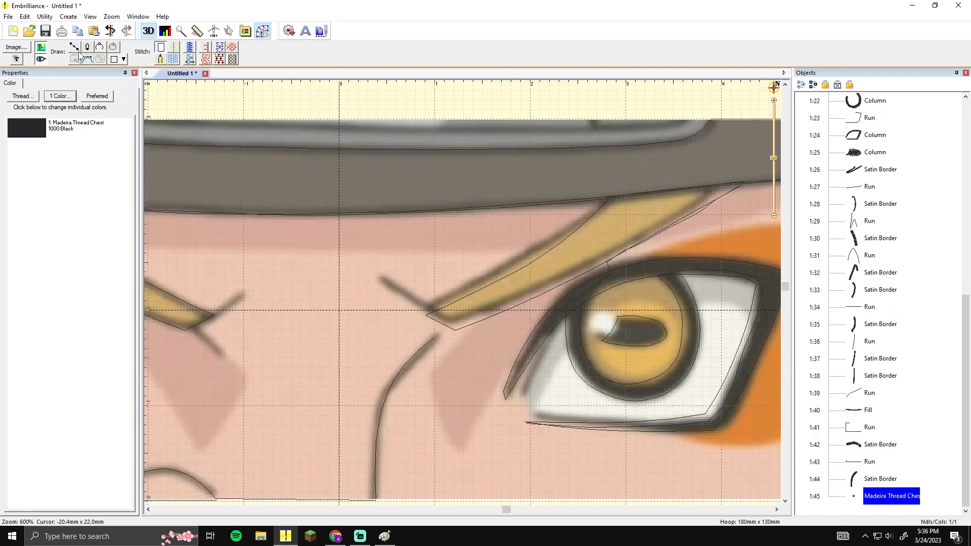
pyautogui.click(434, 309)
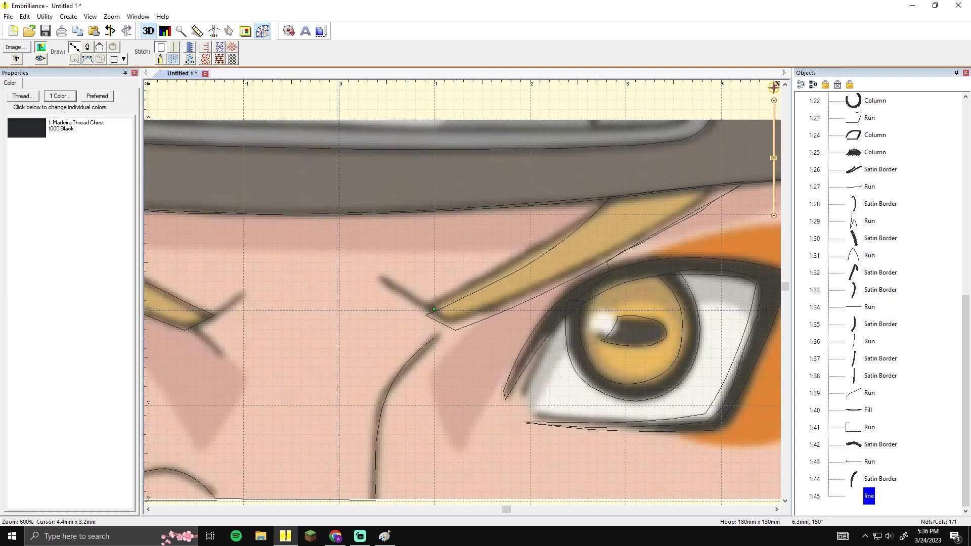
pyautogui.doubleClick(381, 280)
pyautogui.click(189, 48)
# Draw a short satin border over the upper frown crease at the first eyebrow's inner tip
pyautogui.moveTo(303, 222); pyautogui.dragTo(466, 220)
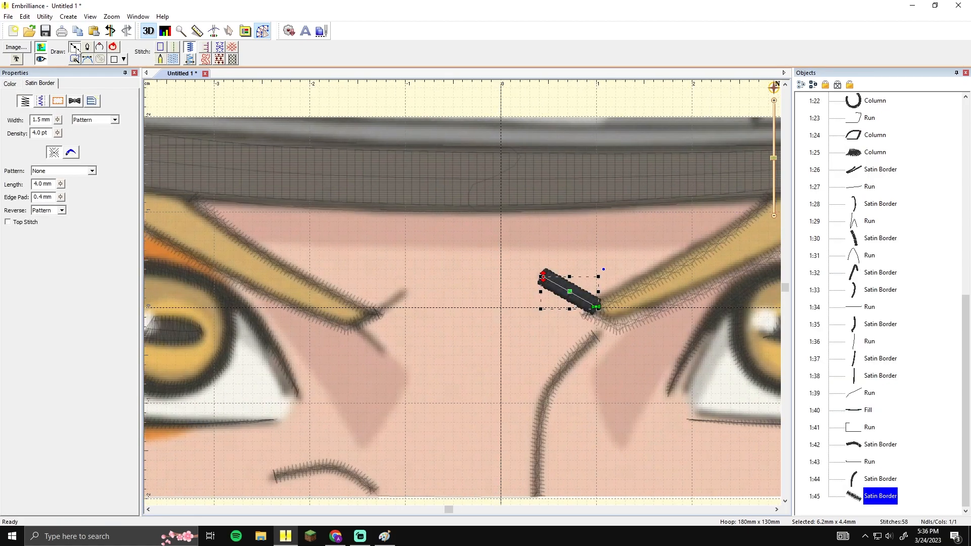
pyautogui.click(75, 47)
pyautogui.click(410, 289)
pyautogui.click(376, 312)
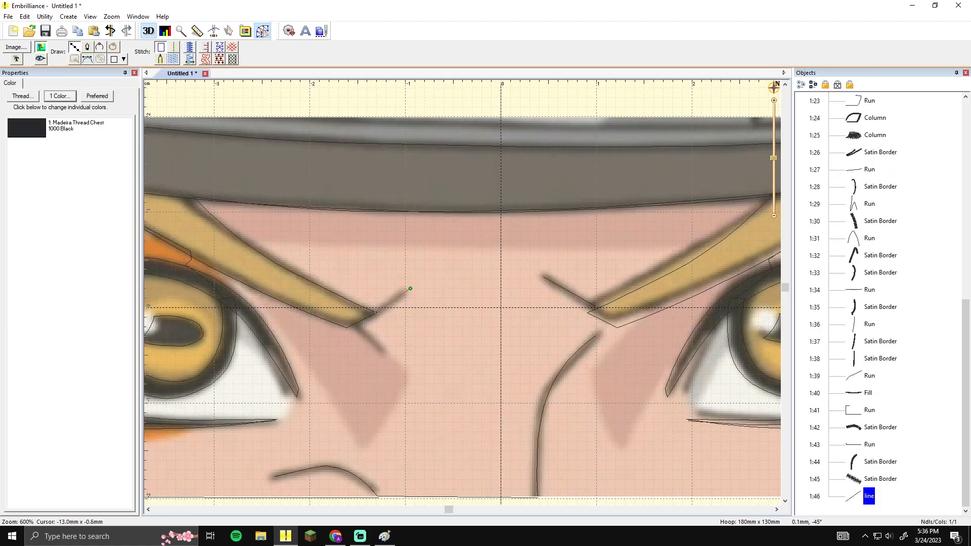
pyautogui.press('Return')
pyautogui.click(189, 47)
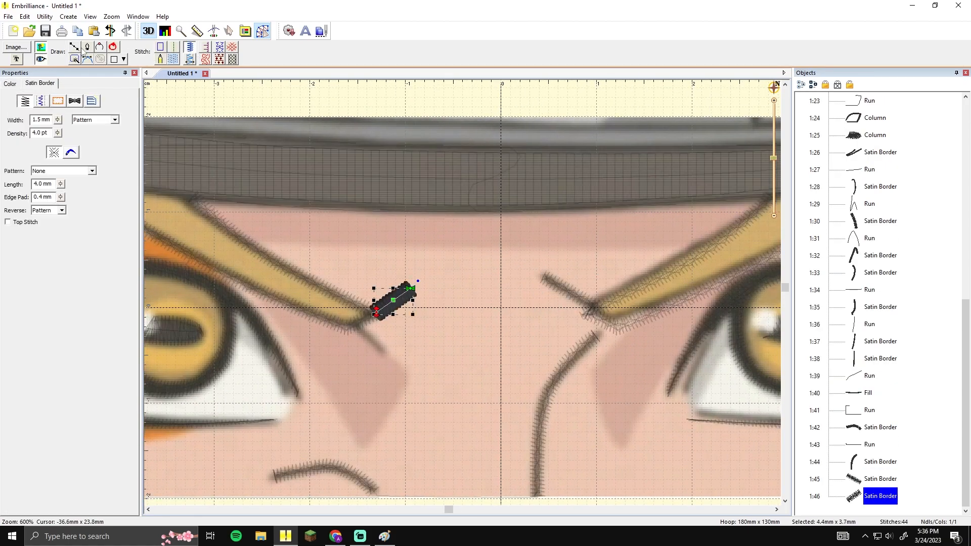
# Draw a short satin border over the lower frown crease beneath the first eyebrow's inner tip and compare it with the whole face
pyautogui.click(75, 47)
pyautogui.click(353, 325)
pyautogui.click(384, 356)
pyautogui.press('Return')
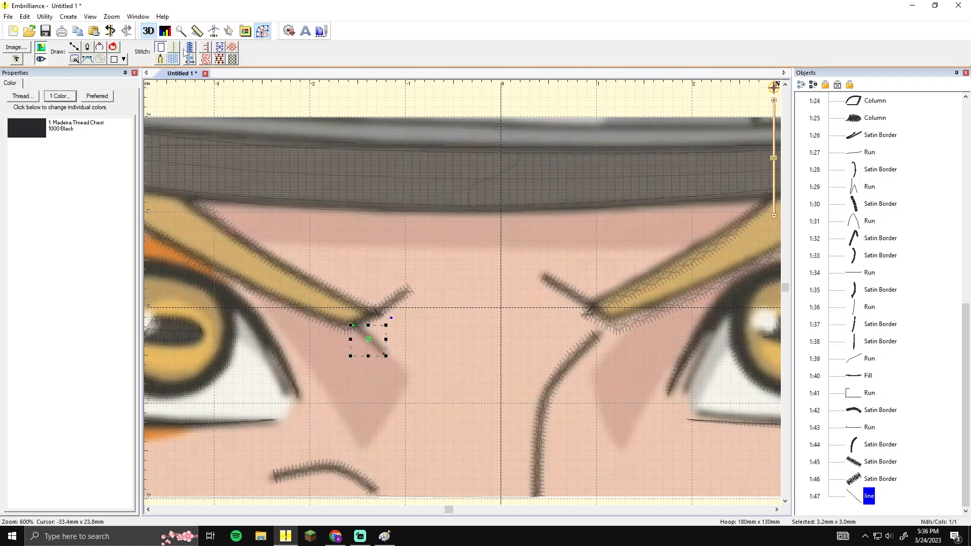
pyautogui.scroll(-5, 445, 274)
pyautogui.moveTo(442, 282); pyautogui.dragTo(498, 268)
pyautogui.scroll(5, 456, 275)
pyautogui.scroll(-5, 454, 301)
pyautogui.scroll(5, 454, 300)
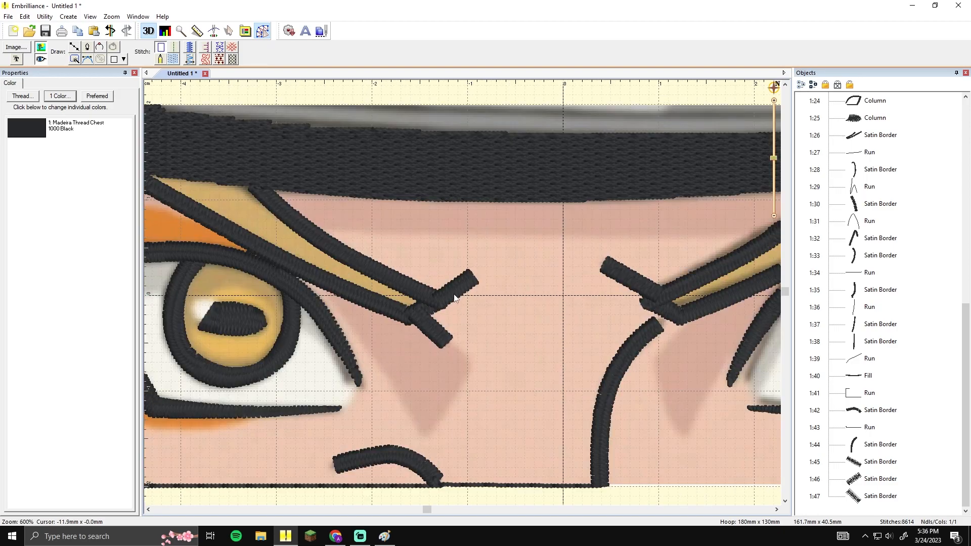
# Delete the two short frown crease satin borders, 1:46 and 1:47, at the first eyebrow's inner tip
pyautogui.scroll(-5, 526, 315)
pyautogui.scroll(5, 526, 315)
pyautogui.click(443, 330)
pyautogui.press('Delete')
pyautogui.press('Delete')
pyautogui.scroll(-5, 509, 327)
pyautogui.scroll(5, 511, 324)
# Move the headband fill's end point to the fill's upper corner beside the second ear, next to its start point
pyautogui.moveTo(654, 230); pyautogui.dragTo(579, 252)
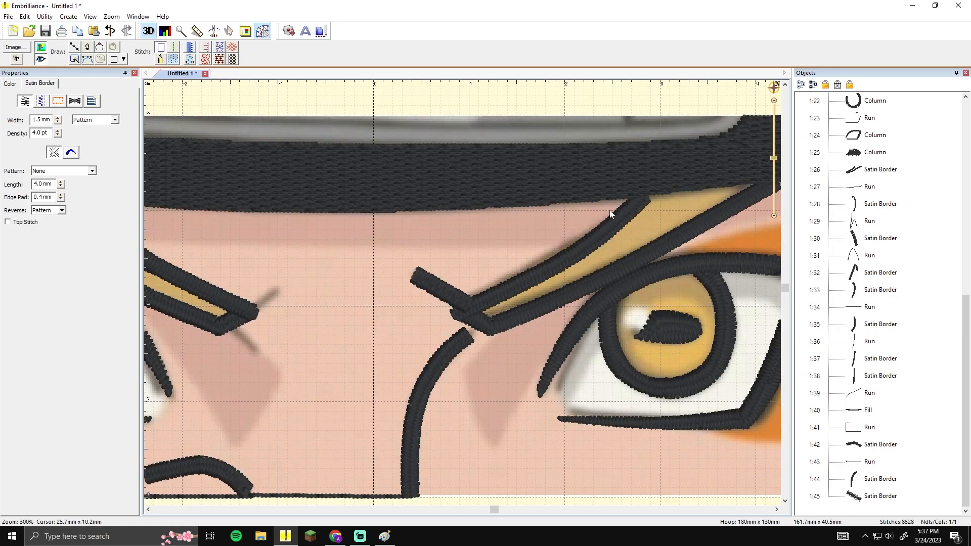
pyautogui.scroll(-3, 324, 253)
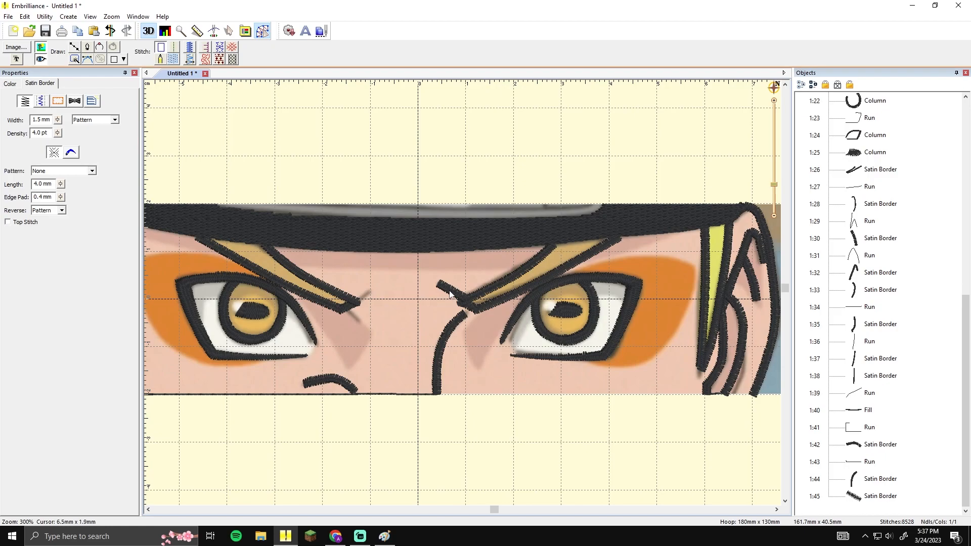
pyautogui.click(426, 278)
pyautogui.moveTo(434, 290); pyautogui.dragTo(610, 322)
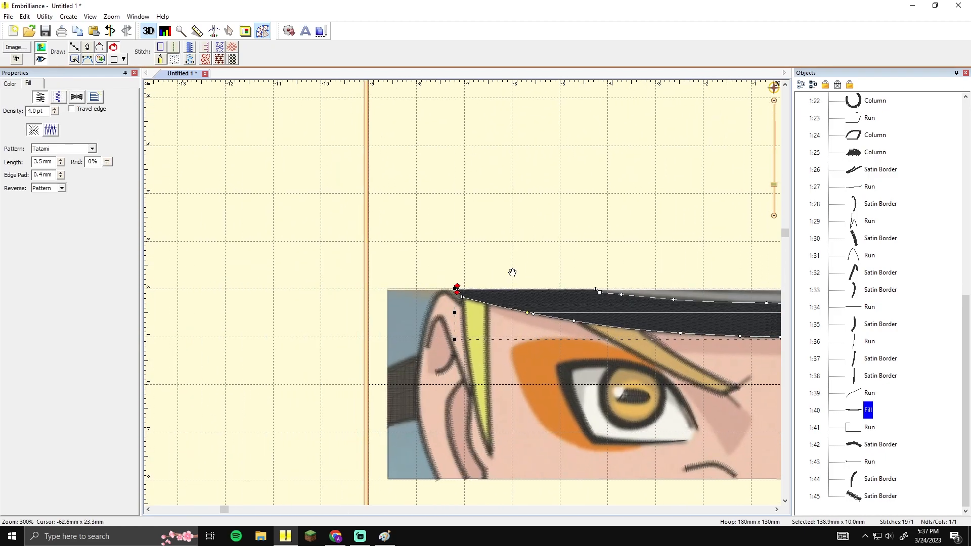
pyautogui.scroll(-3, 511, 270)
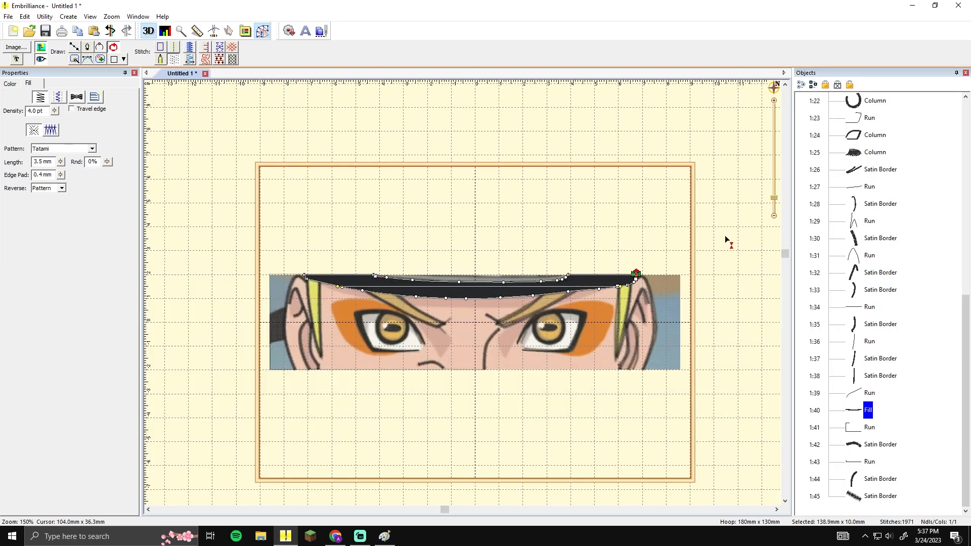
pyautogui.scroll(4, 582, 269)
pyautogui.moveTo(602, 271); pyautogui.dragTo(337, 194)
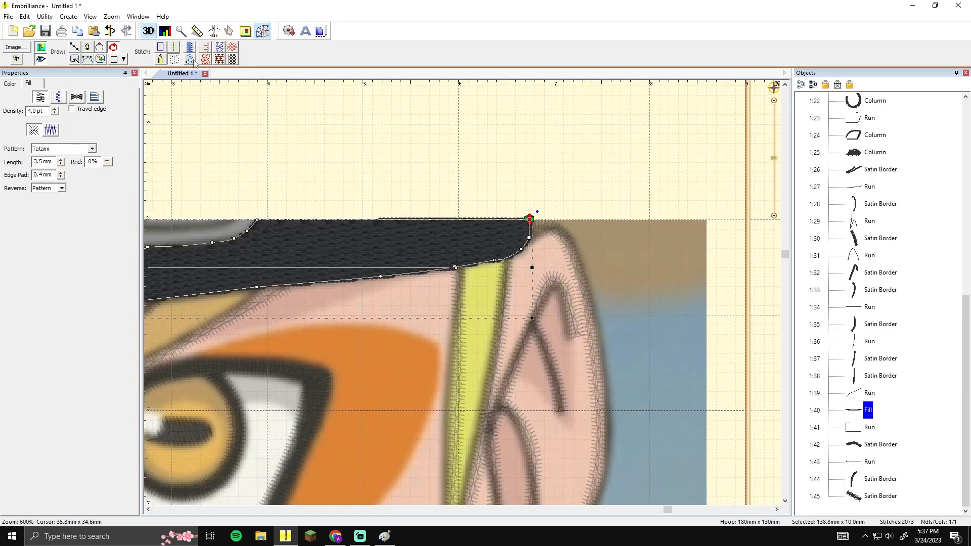
# Trace a line along the headband's lower edge from its corner beside the second ear to the middle of the forehead
pyautogui.click(76, 49)
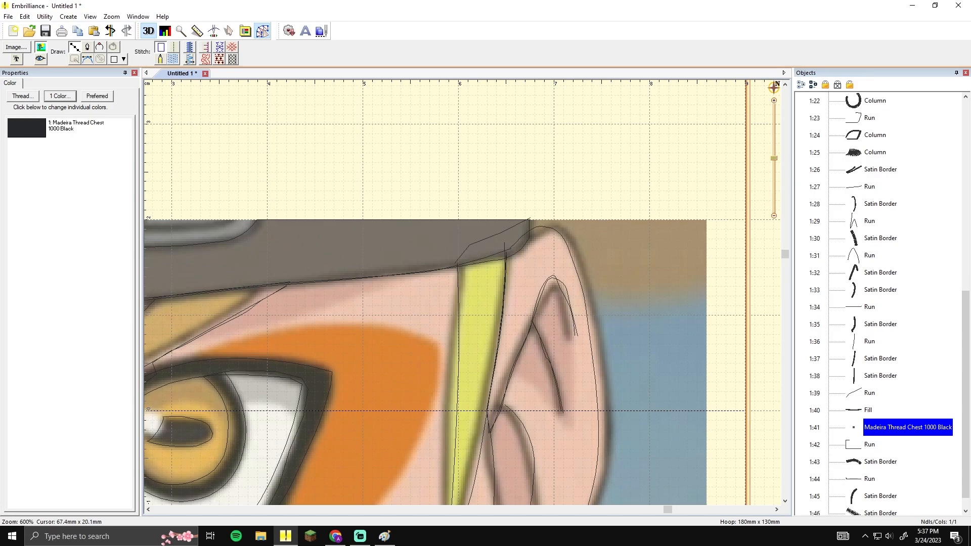
pyautogui.click(530, 219)
pyautogui.click(530, 236)
pyautogui.click(522, 250)
pyautogui.click(504, 260)
pyautogui.click(385, 276)
pyautogui.moveTo(360, 281); pyautogui.dragTo(589, 255)
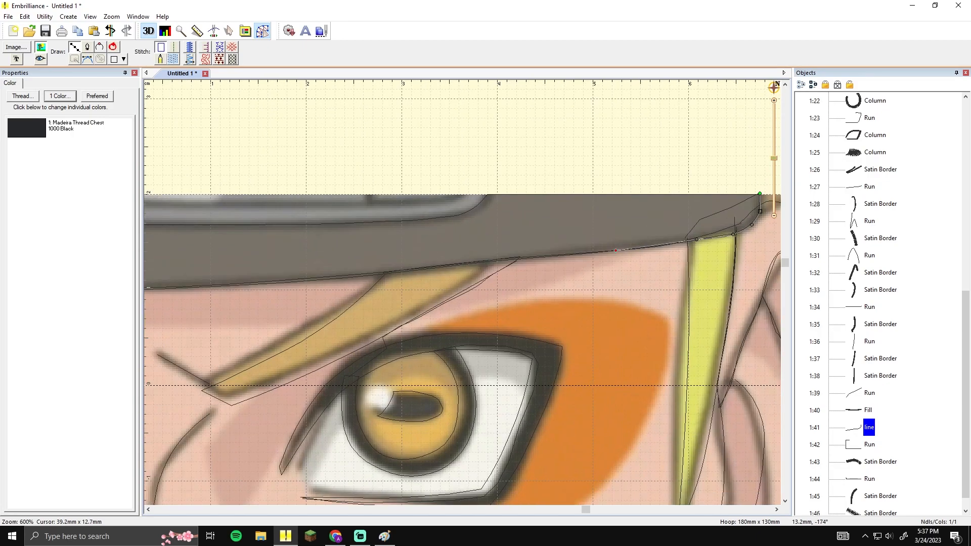
pyautogui.click(492, 262)
pyautogui.click(375, 274)
pyautogui.moveTo(371, 276); pyautogui.dragTo(638, 264)
pyautogui.click(493, 273)
pyautogui.click(408, 277)
# Continue the line along the headband's lower edge to its corner beside the first ear and make it a satin border
pyautogui.moveTo(407, 277); pyautogui.dragTo(565, 239)
pyautogui.click(498, 240)
pyautogui.click(414, 238)
pyautogui.moveTo(393, 243); pyautogui.dragTo(563, 271)
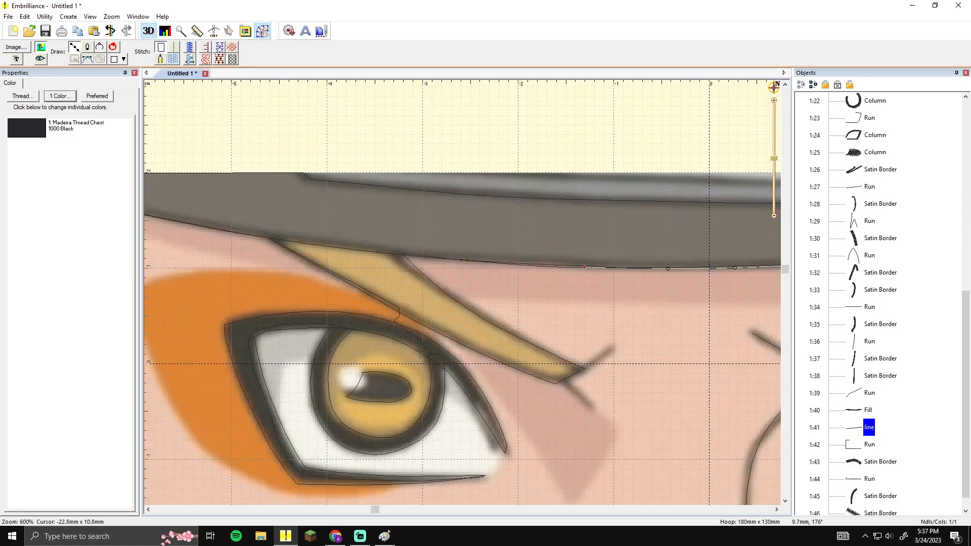
pyautogui.click(394, 254)
pyautogui.moveTo(376, 252); pyautogui.dragTo(562, 289)
pyautogui.click(458, 275)
pyautogui.click(356, 258)
pyautogui.click(271, 240)
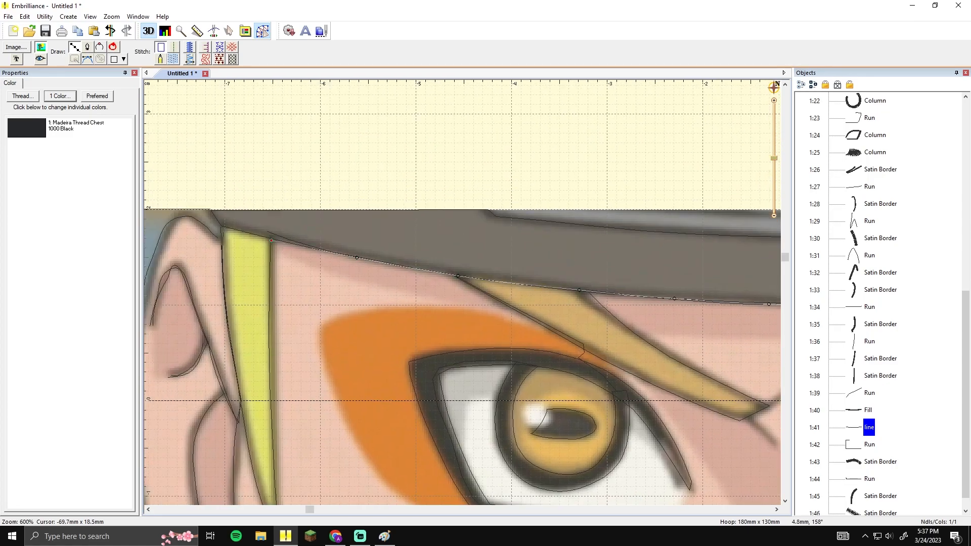
pyautogui.click(221, 227)
pyautogui.click(210, 210)
pyautogui.press('Return')
pyautogui.click(189, 48)
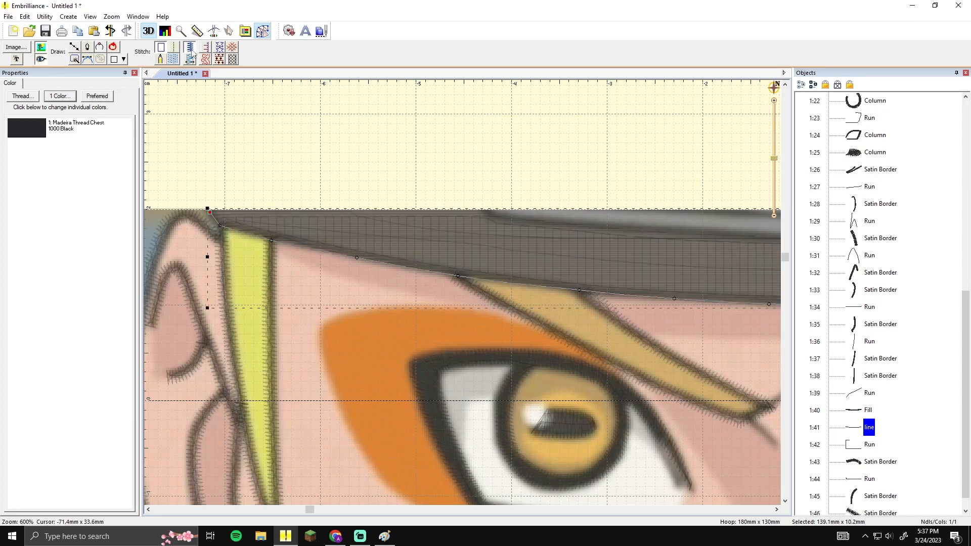
pyautogui.click(405, 163)
# Examine the new satin border along the headband's lower edge and compare it with the whole face
pyautogui.scroll(-3, 405, 163)
pyautogui.moveTo(621, 205); pyautogui.dragTo(707, 258)
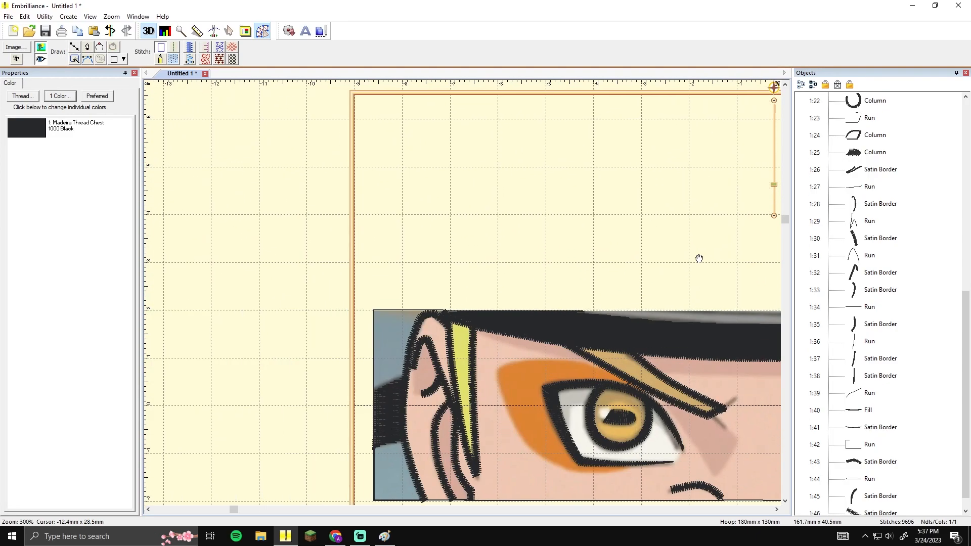
pyautogui.scroll(2, 524, 270)
pyautogui.moveTo(524, 269)
pyautogui.mouseDown()
pyautogui.moveTo(548, 226)
pyautogui.moveTo(442, 225)
pyautogui.mouseUp()
pyautogui.moveTo(661, 252); pyautogui.dragTo(445, 210)
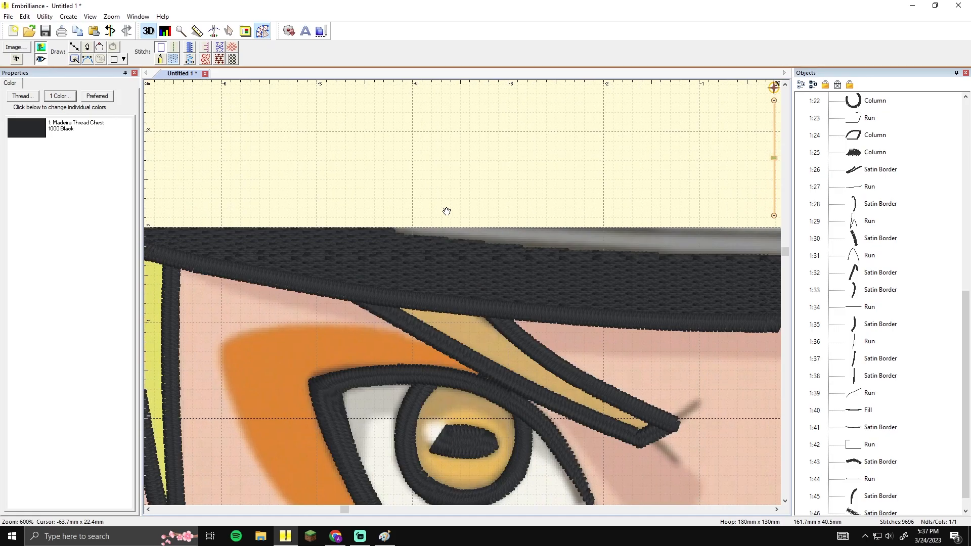
pyautogui.scroll(-2, 509, 219)
pyautogui.scroll(-1, 510, 220)
pyautogui.scroll(1, 511, 221)
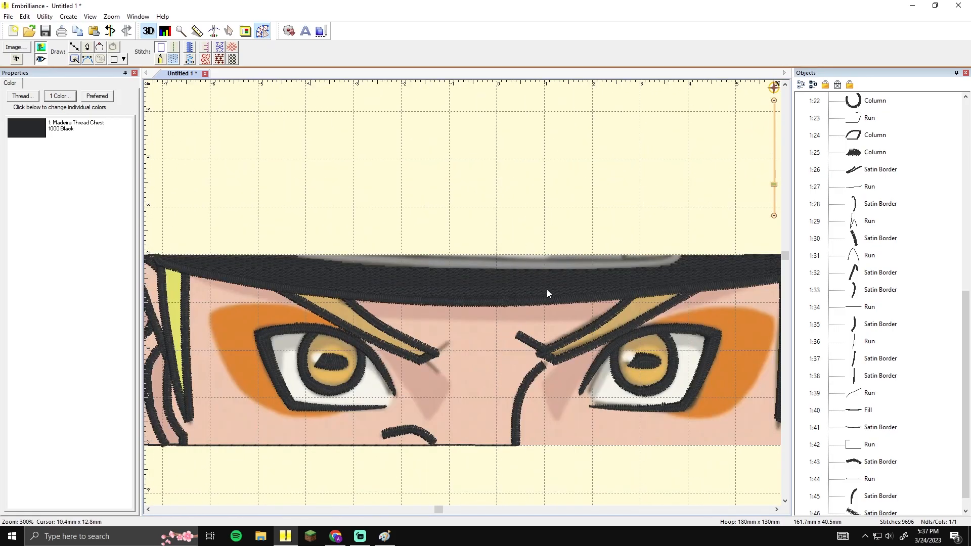
pyautogui.moveTo(507, 328); pyautogui.dragTo(518, 284)
pyautogui.moveTo(629, 375); pyautogui.dragTo(502, 353)
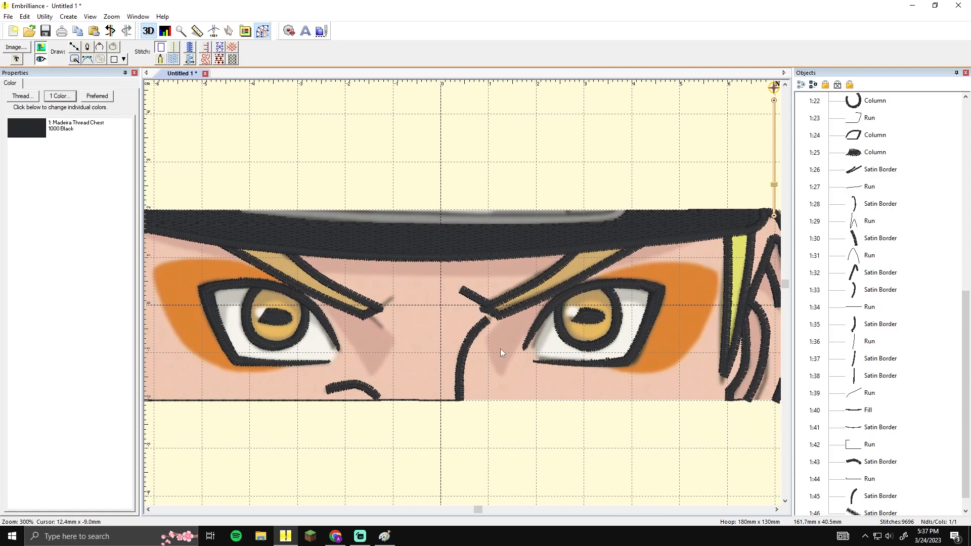
# Delete the short frown crease satin border at the second eyebrow's inner tip
pyautogui.click(483, 331)
pyautogui.click(496, 335)
pyautogui.click(481, 303)
pyautogui.press('Delete')
pyautogui.click(474, 337)
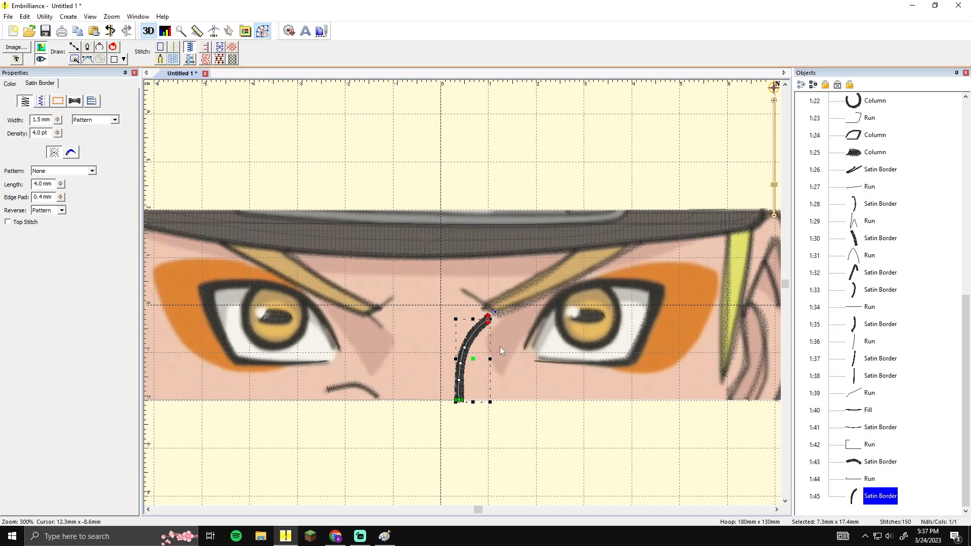
pyautogui.click(501, 347)
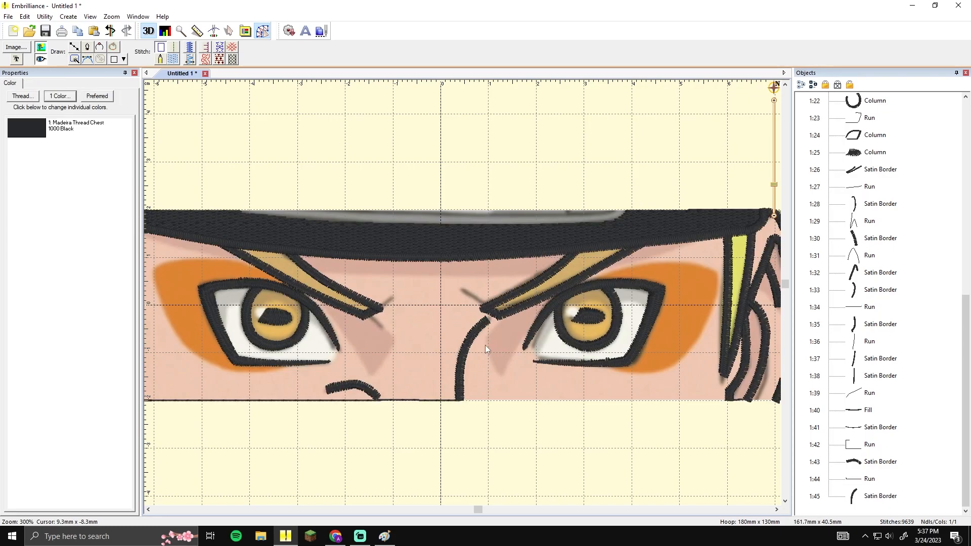
# Break the second eyebrow's satin border 1:26 into separate lines at its inner tip and at the adjacent upper node
pyautogui.scroll(3, 505, 333)
pyautogui.moveTo(439, 367); pyautogui.dragTo(470, 362)
pyautogui.moveTo(628, 298); pyautogui.dragTo(503, 314)
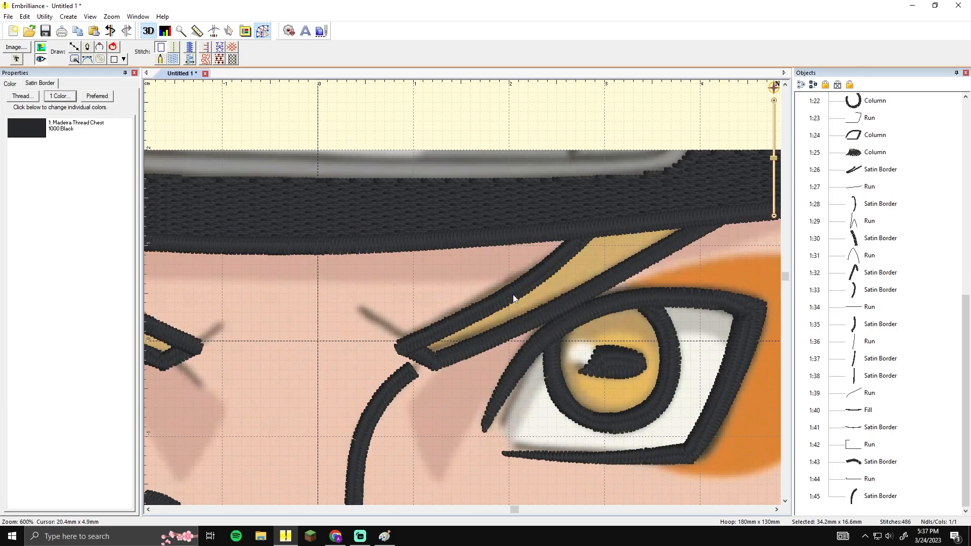
pyautogui.click(513, 294)
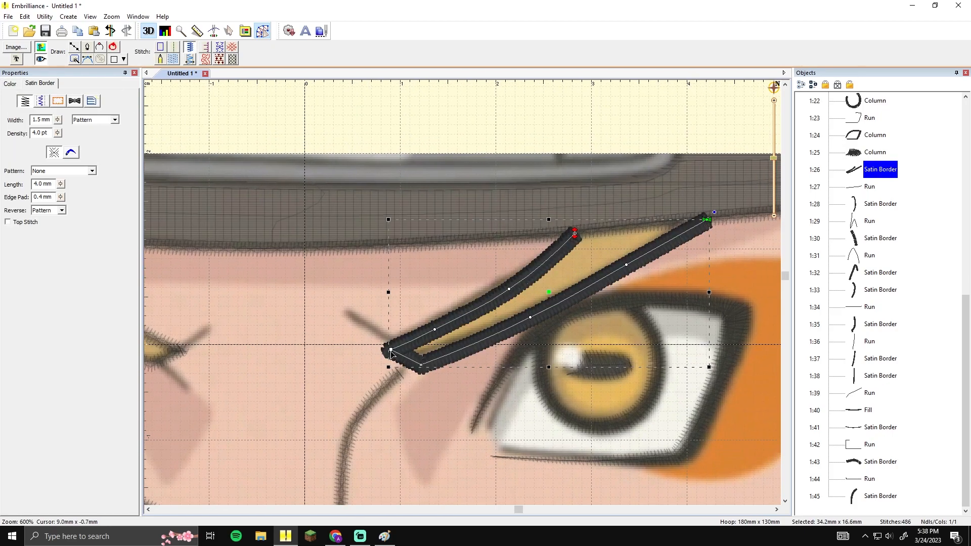
pyautogui.click(394, 350)
pyautogui.rightClick(433, 330)
pyautogui.click(444, 384)
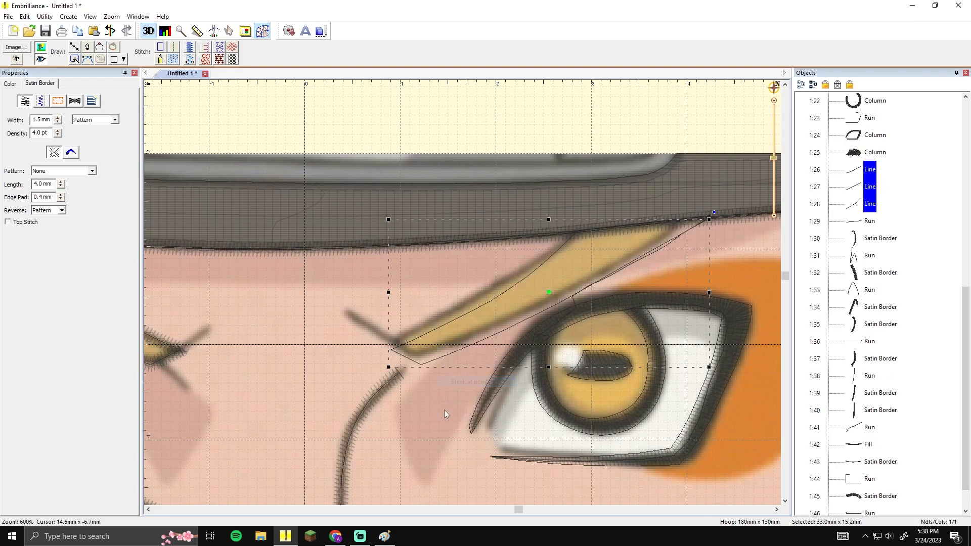
# Convert the second eyebrow's three separated lines, 1:26 to 1:28, to run stitches
pyautogui.click(433, 333)
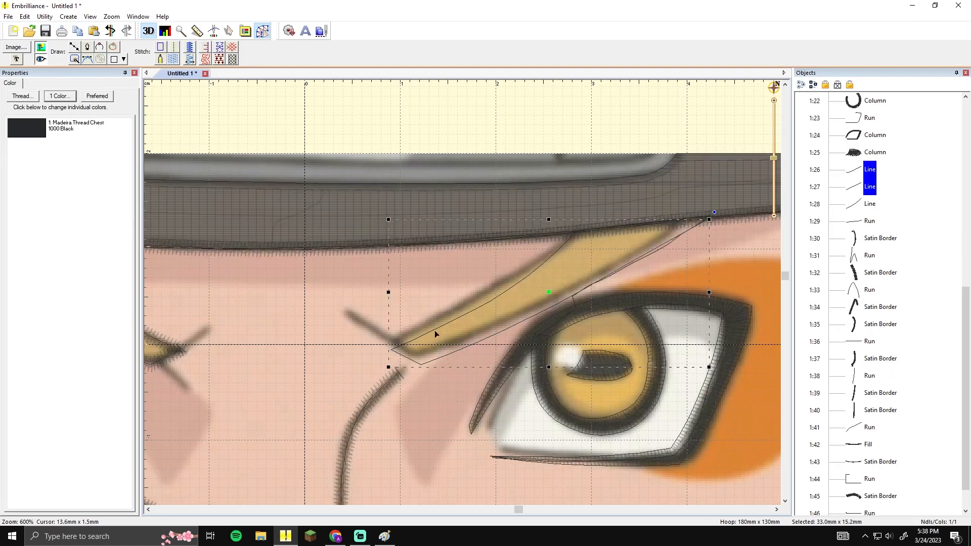
pyautogui.press('Down')
pyautogui.press('Down')
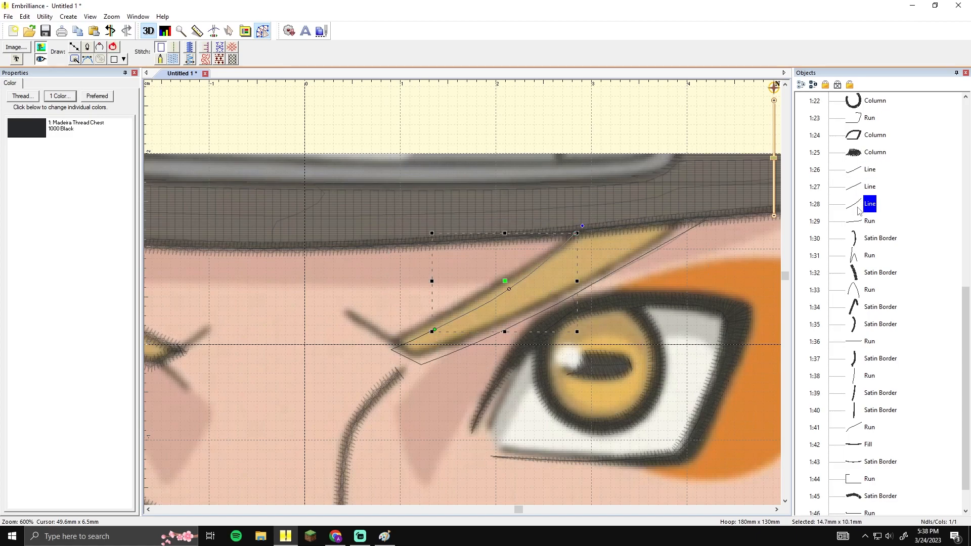
pyautogui.keyDown('shift'); pyautogui.click(861, 172); pyautogui.keyUp('shift')
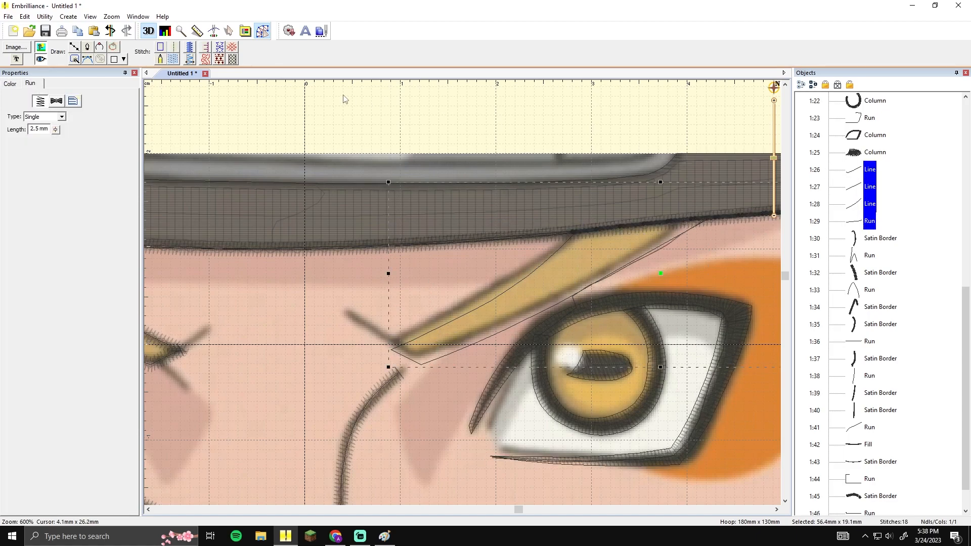
pyautogui.click(174, 47)
pyautogui.click(462, 314)
pyautogui.moveTo(484, 334); pyautogui.dragTo(438, 326)
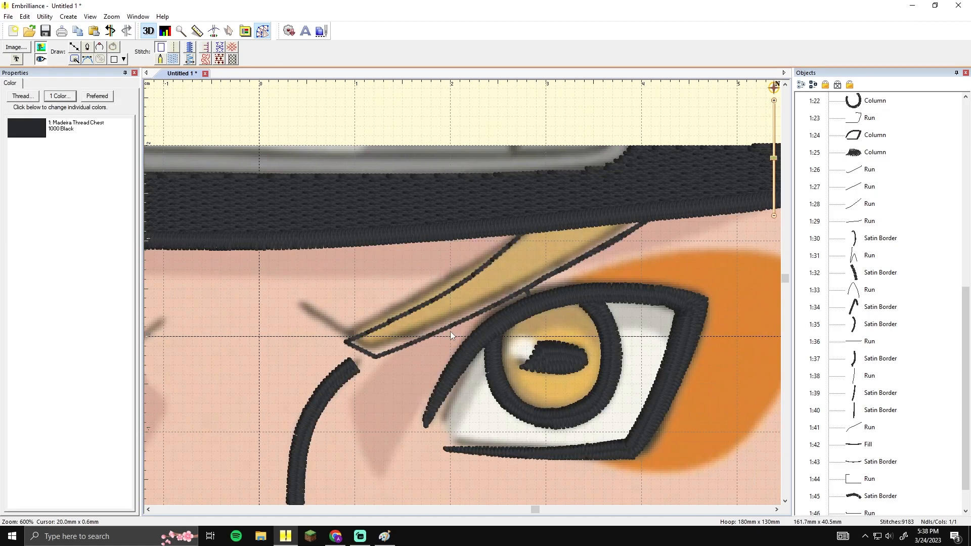
# Extend the eyebrow's lower run over the frown crease, set its end point at the eyebrow's tip, and convert it to a satin border
pyautogui.click(450, 335)
pyautogui.moveTo(348, 341); pyautogui.dragTo(305, 310)
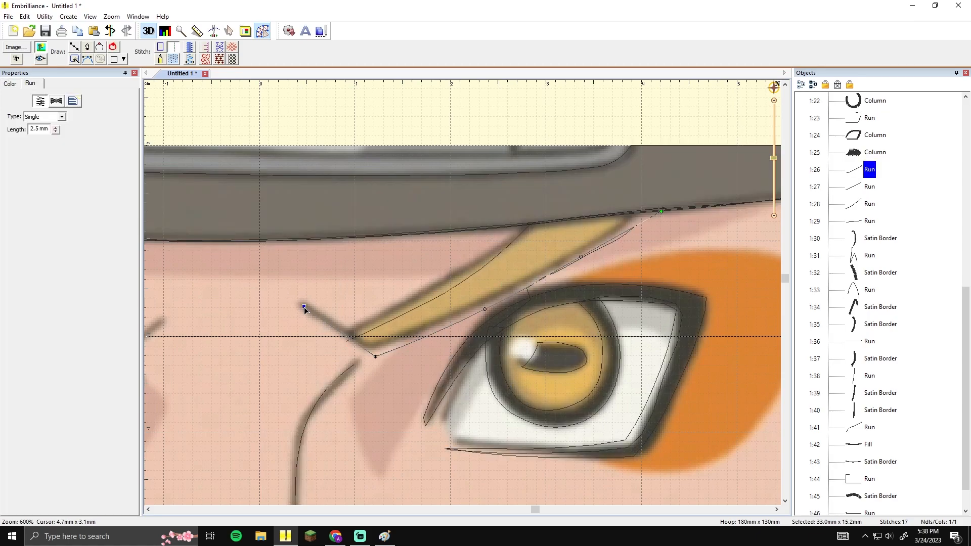
pyautogui.moveTo(350, 336); pyautogui.dragTo(348, 334)
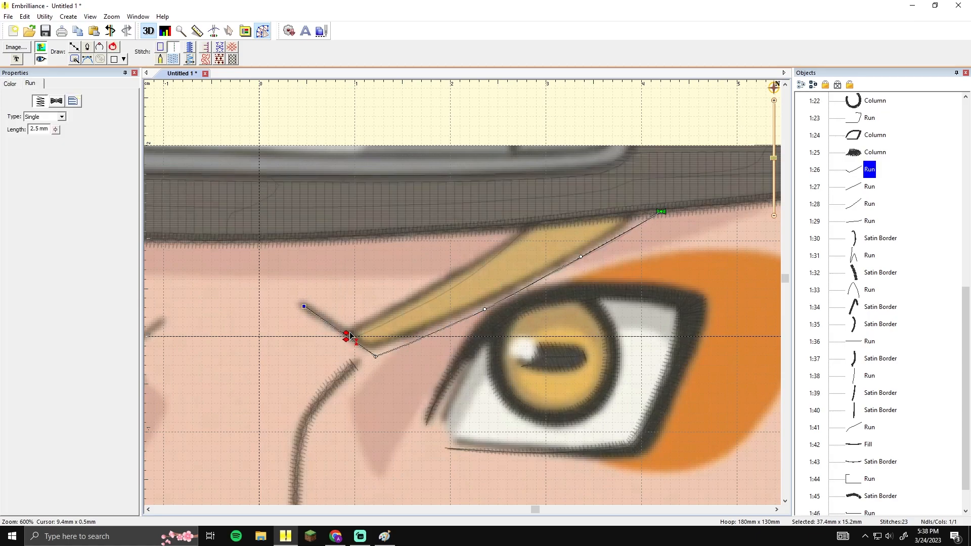
pyautogui.click(190, 47)
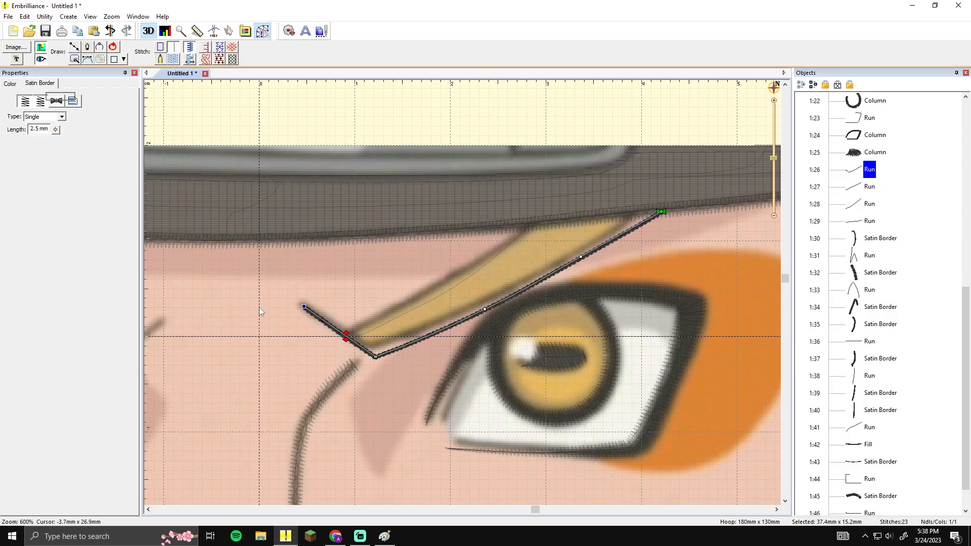
# Replace the short run at the eyebrow's inner tip by extending the upper run to the tip, and make that a satin border
pyautogui.click(356, 336)
pyautogui.click(356, 336)
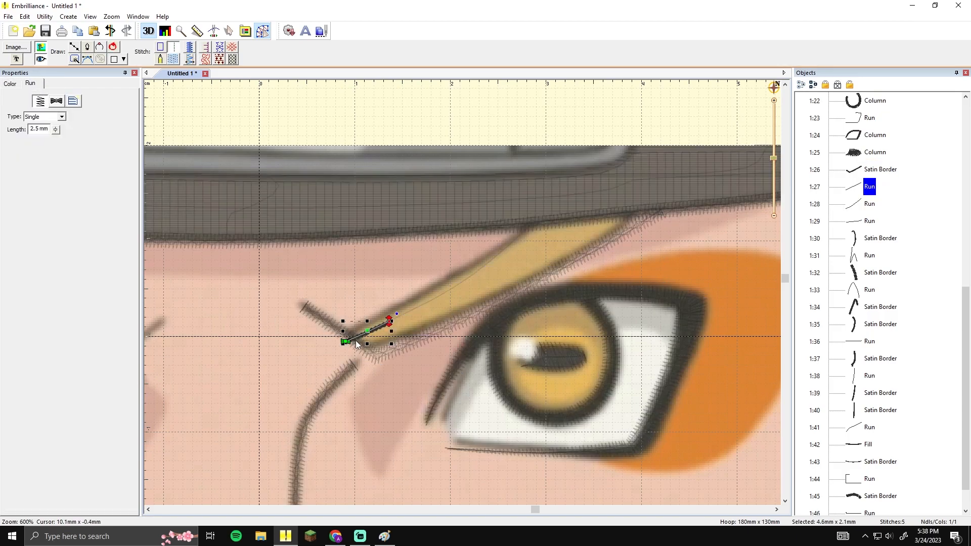
pyautogui.press('Delete')
pyautogui.moveTo(388, 322); pyautogui.dragTo(347, 337)
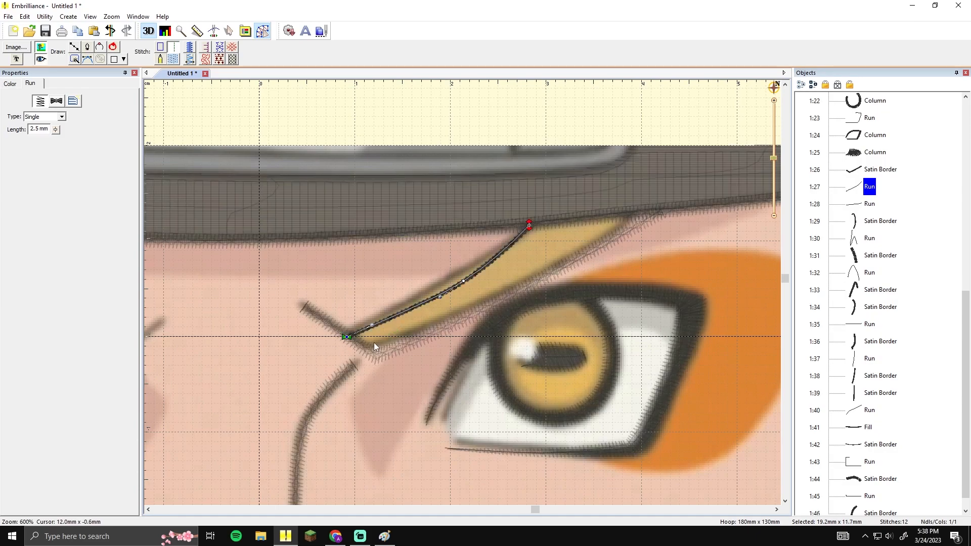
pyautogui.click(190, 46)
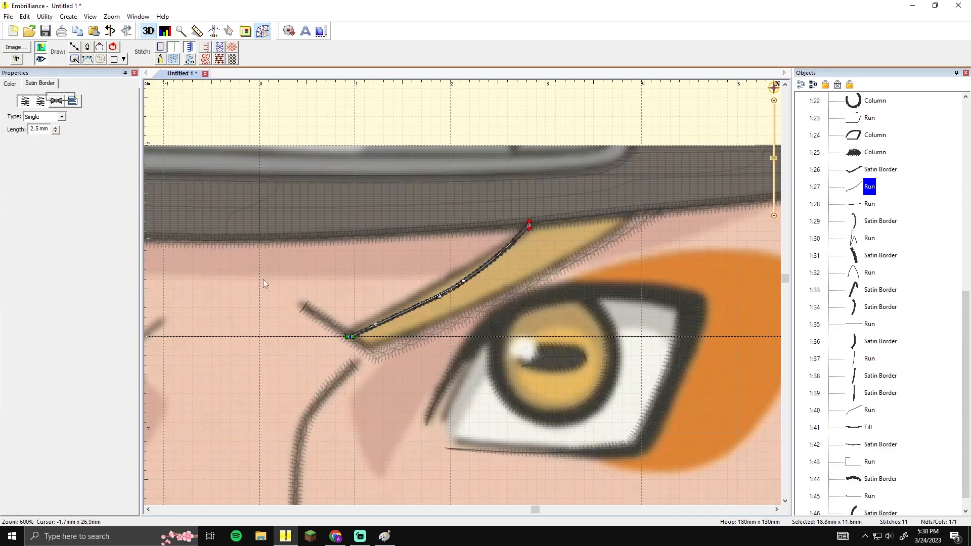
pyautogui.click(251, 289)
# Straighten the upper eyebrow satin border by moving its middle nodes onto the drawn outline, and compare it with the face
pyautogui.click(345, 339)
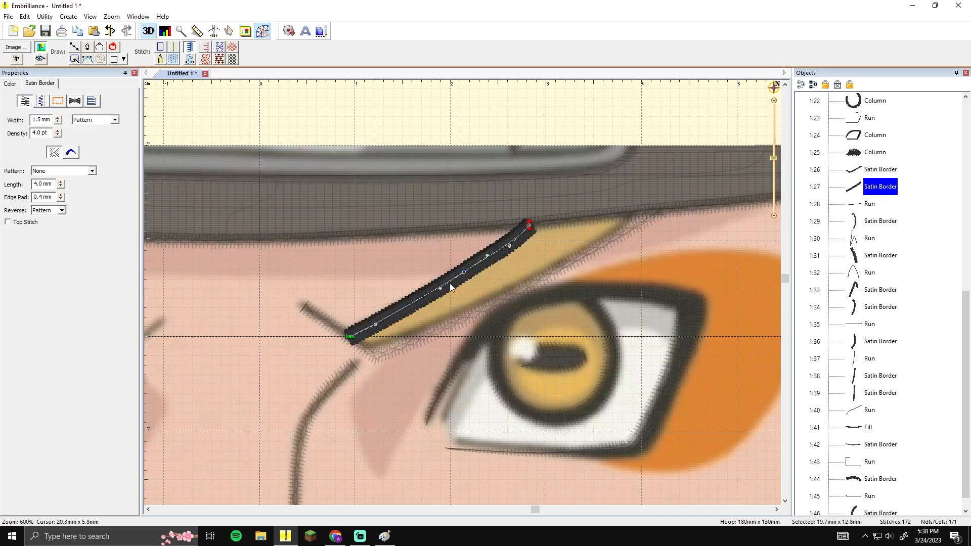
pyautogui.click(384, 295)
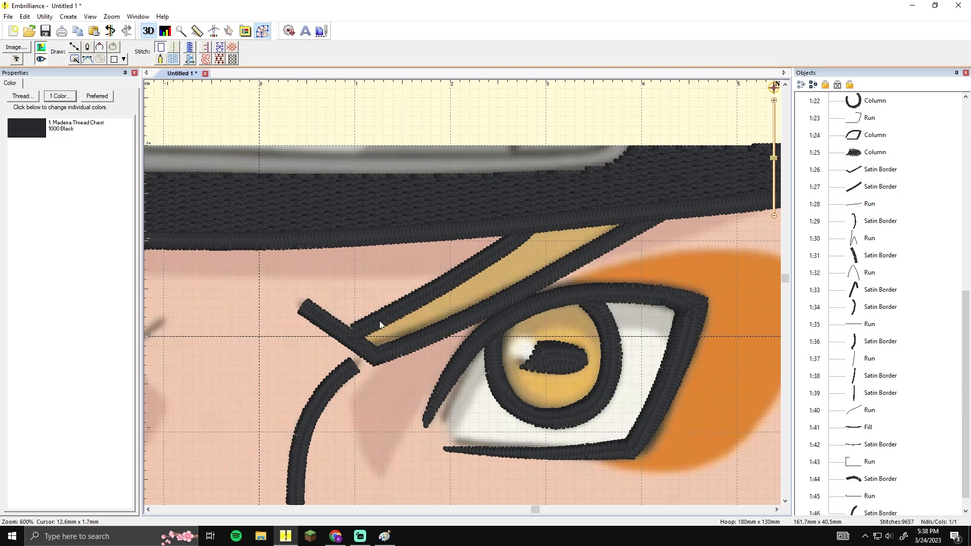
pyautogui.click(383, 326)
pyautogui.click(858, 205)
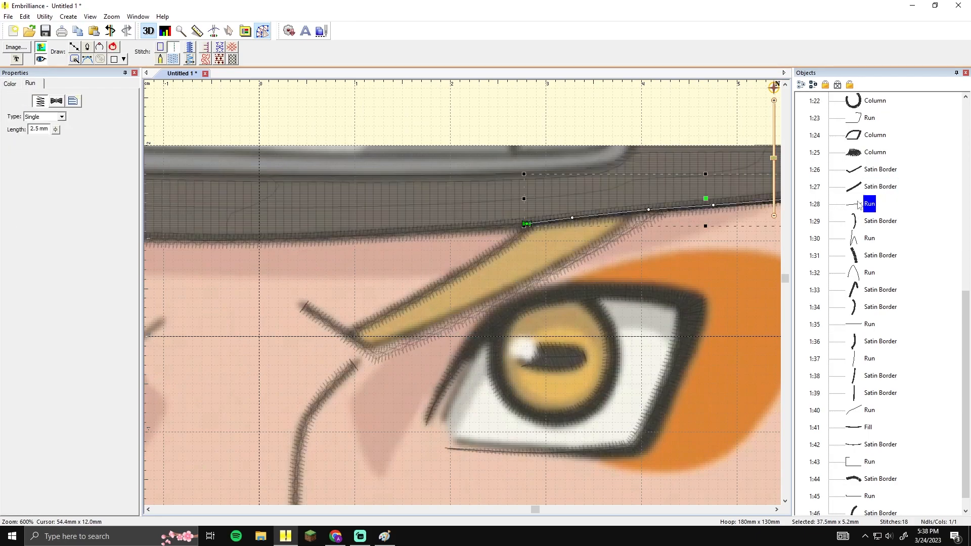
pyautogui.scroll(-2, 529, 366)
pyautogui.click(498, 393)
pyautogui.moveTo(488, 404); pyautogui.dragTo(514, 401)
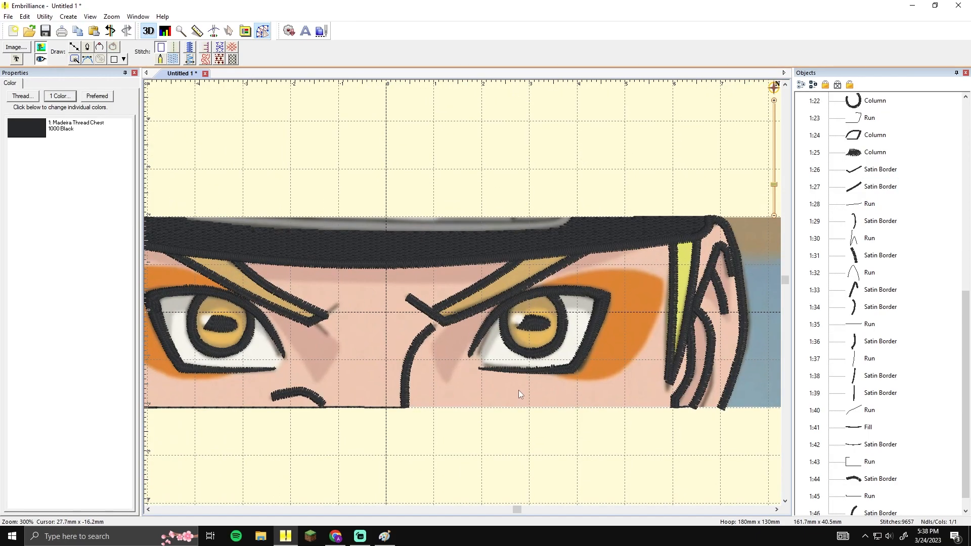
pyautogui.scroll(2, 518, 387)
# Adjust the inner tip node of the upper eyebrow satin border where it meets the crease border
pyautogui.click(427, 323)
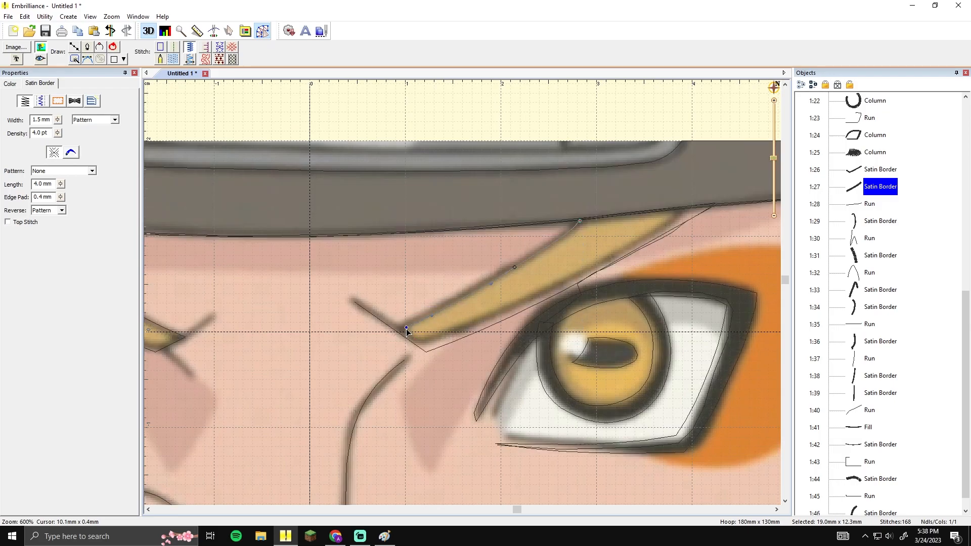
pyautogui.click(436, 278)
pyautogui.scroll(-2, 477, 267)
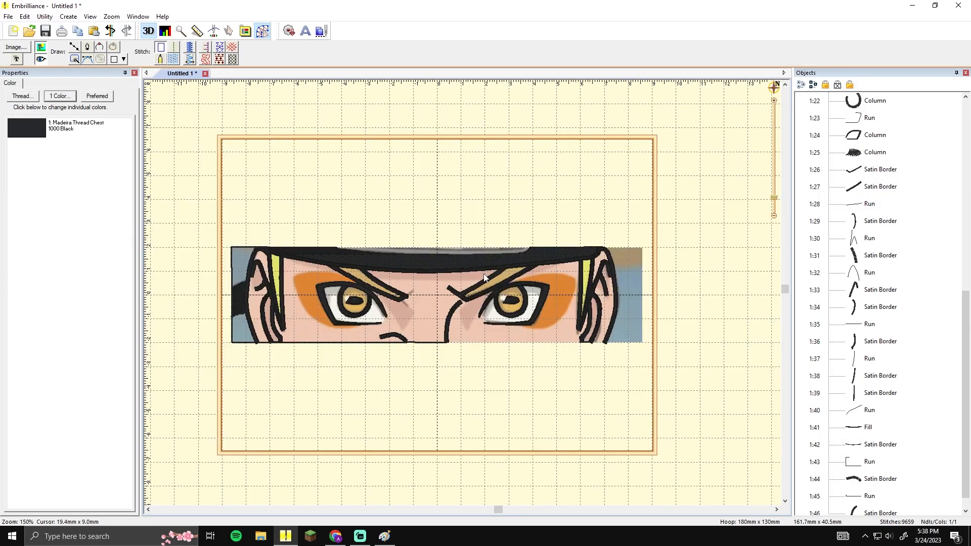
pyautogui.scroll(4, 484, 277)
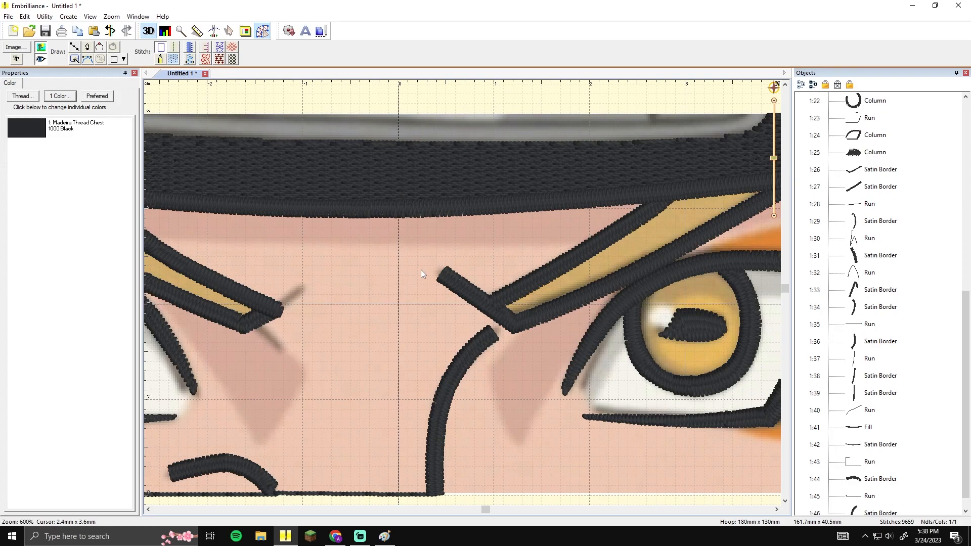
# Examine the stitched face outline with and without the background image, focusing on the right-hand eyebrow and eye
pyautogui.moveTo(419, 270); pyautogui.dragTo(346, 282)
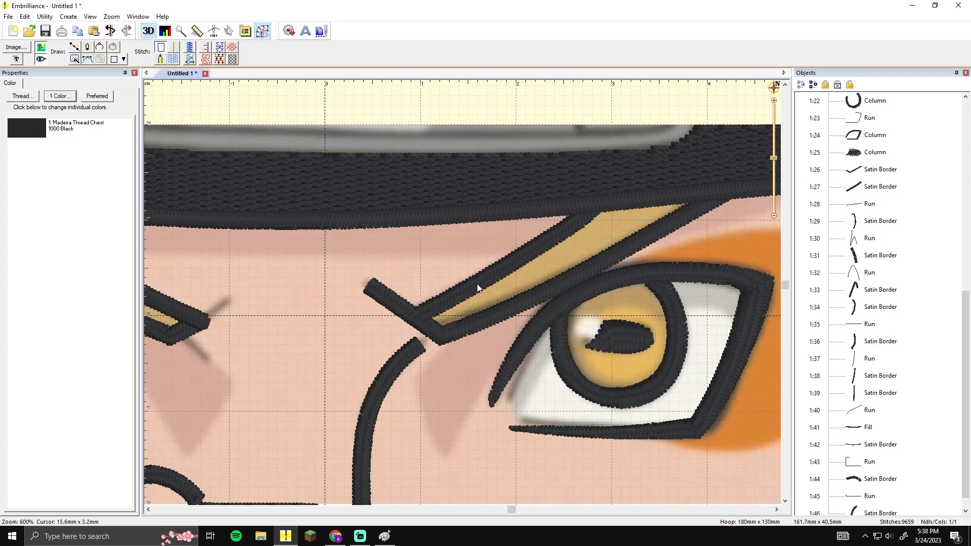
pyautogui.scroll(-2, 405, 306)
pyautogui.scroll(4, 456, 309)
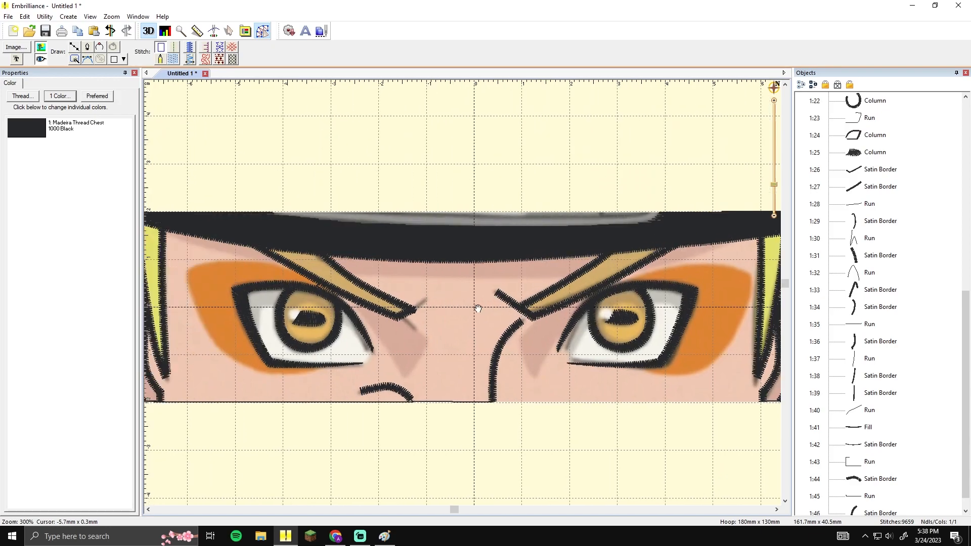
pyautogui.scroll(-4, 475, 334)
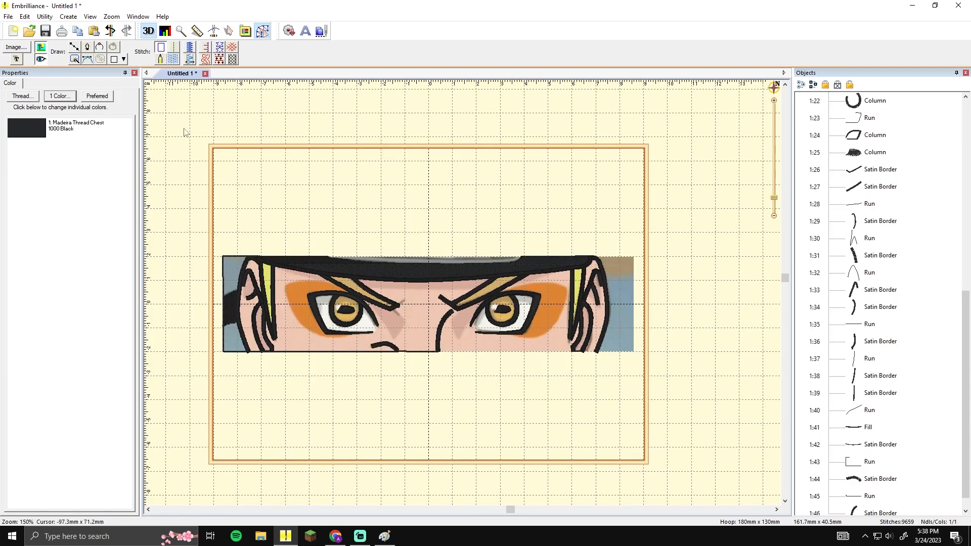
pyautogui.click(41, 47)
pyautogui.scroll(-1, 223, 188)
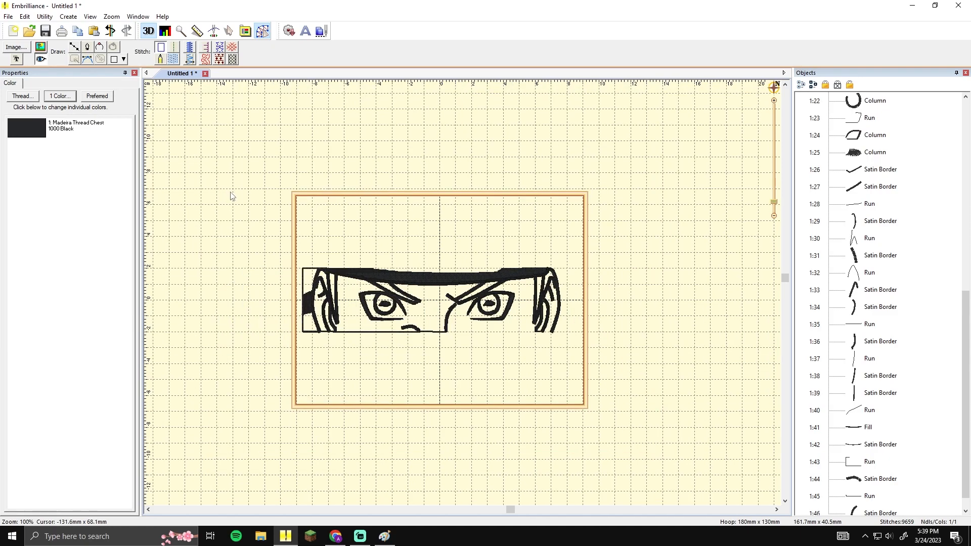
pyautogui.scroll(5, 232, 197)
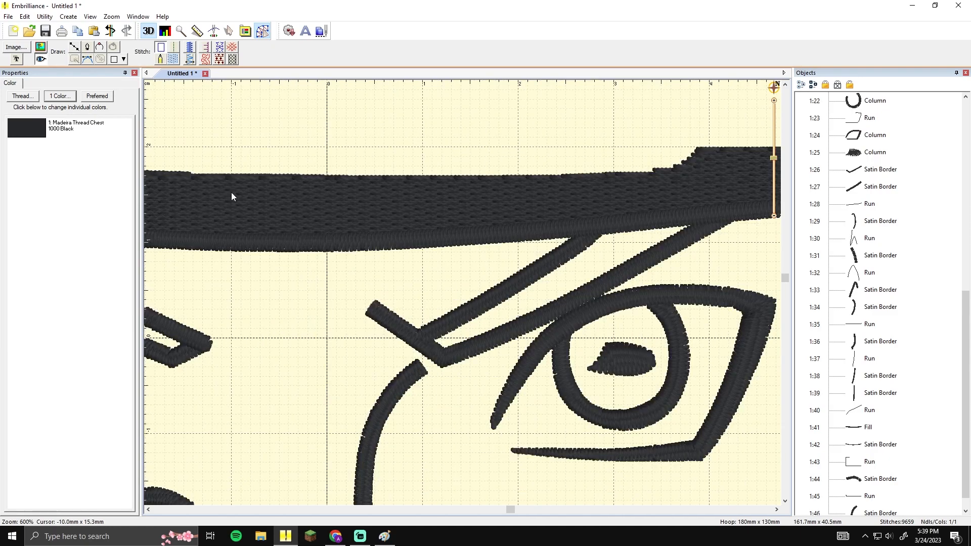
pyautogui.click(41, 47)
# Delete the two satin borders that outline the right-hand eyebrow
pyautogui.click(375, 309)
pyautogui.press('Delete')
pyautogui.click(426, 301)
pyautogui.press('Delete')
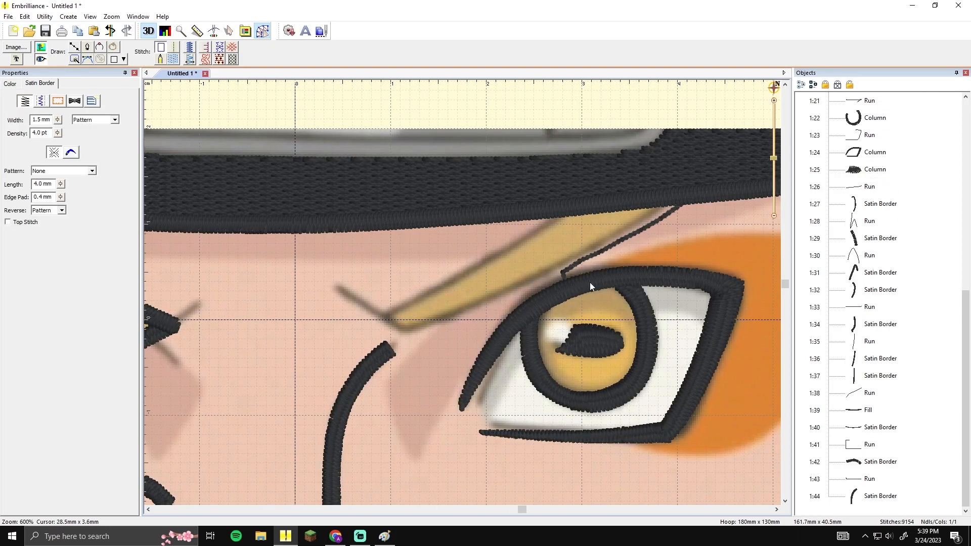
# Inspect the run path along the headband's lower edge that follows the pupil column in the stitching order
pyautogui.click(875, 170)
pyautogui.click(867, 185)
pyautogui.moveTo(670, 239); pyautogui.dragTo(593, 260)
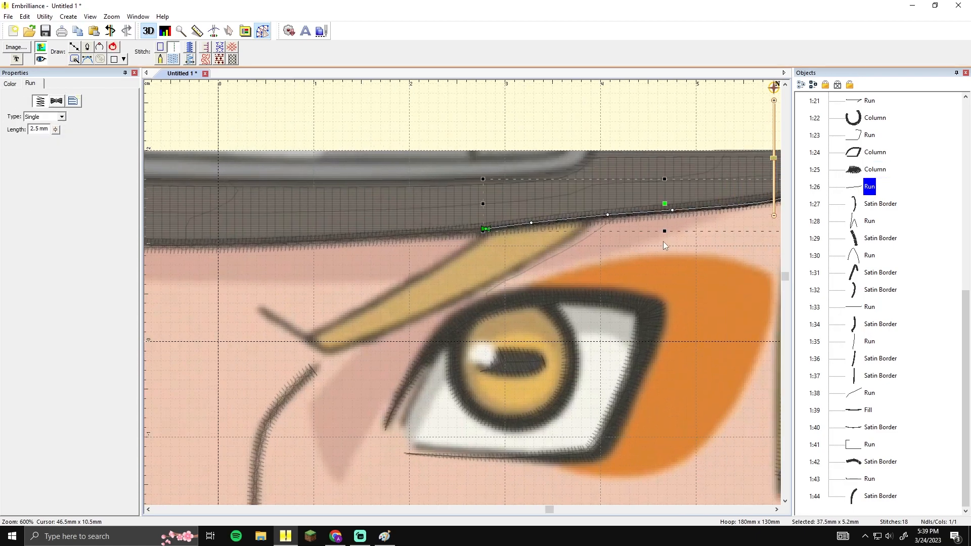
pyautogui.click(868, 204)
pyautogui.click(869, 188)
pyautogui.click(775, 195)
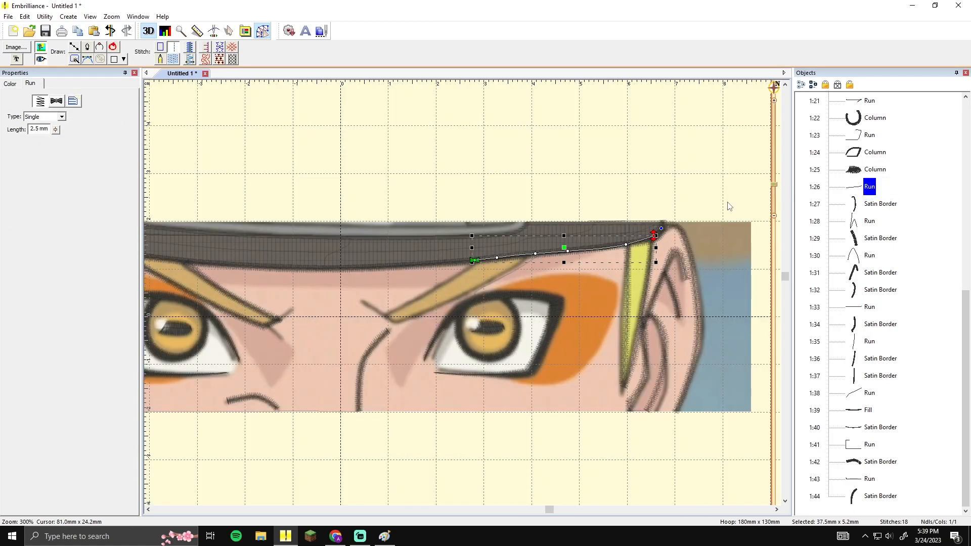
pyautogui.click(870, 171)
pyautogui.click(868, 186)
# Undo the deletions and earlier edits of the right-hand eyebrow's satin borders, back to the single border outlining it
pyautogui.hotkey('ctrl', 'z')
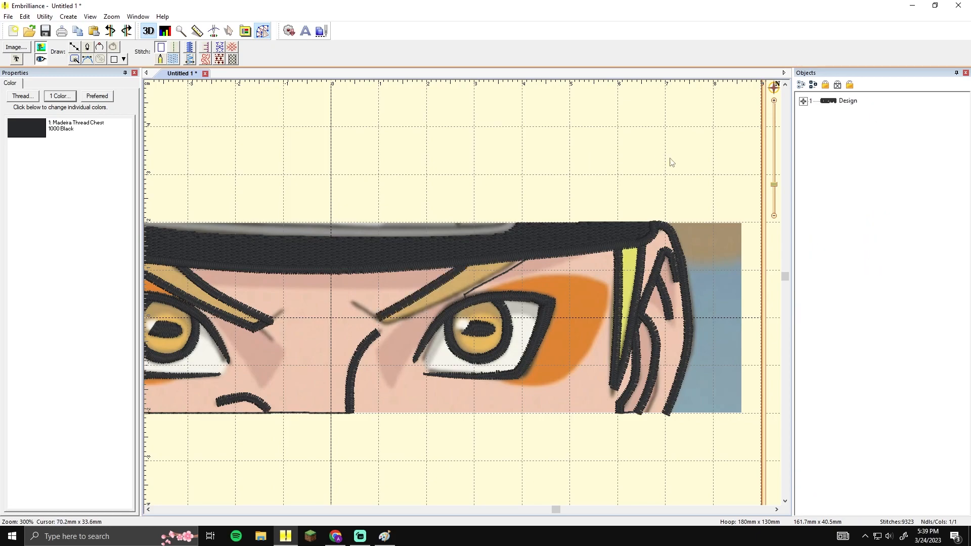
pyautogui.click(804, 101)
pyautogui.press('6')
pyautogui.click(448, 274)
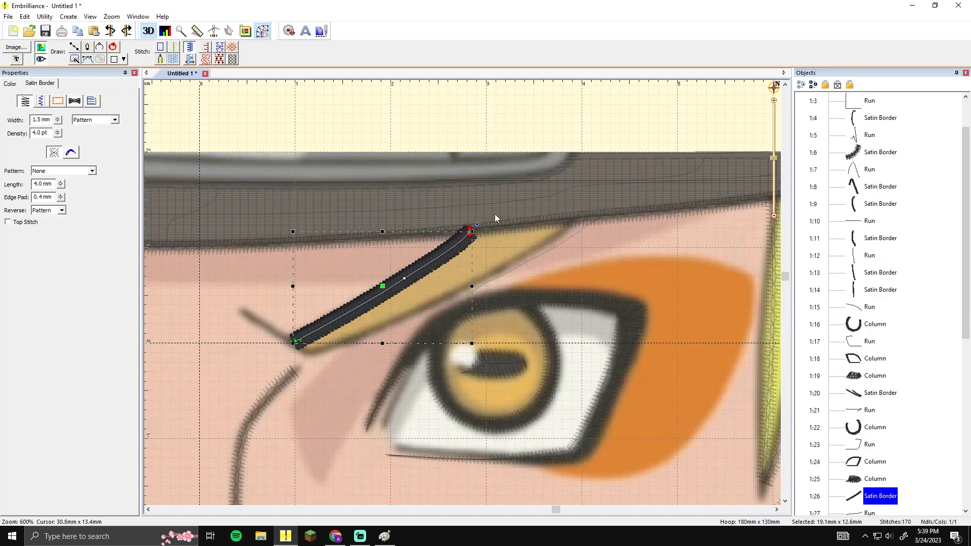
pyautogui.click(638, 297)
pyautogui.hotkey('ctrl', 'z')
pyautogui.hotkey('ctrl', 'z')
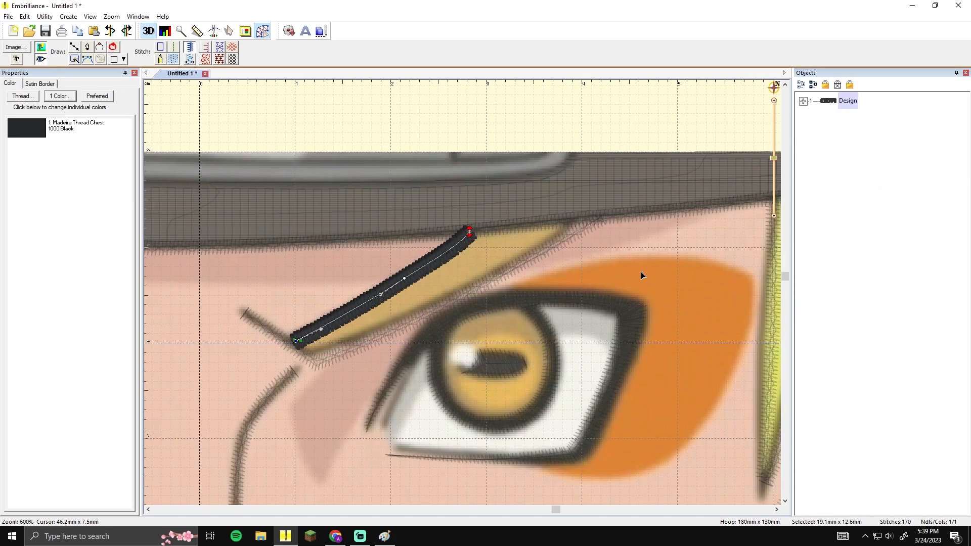
pyautogui.click(619, 258)
pyautogui.hotkey('ctrl', 'z')
pyautogui.hotkey('ctrl', 'z')
pyautogui.hotkey('ctrl', 'z')
pyautogui.hotkey('ctrl', 'z')
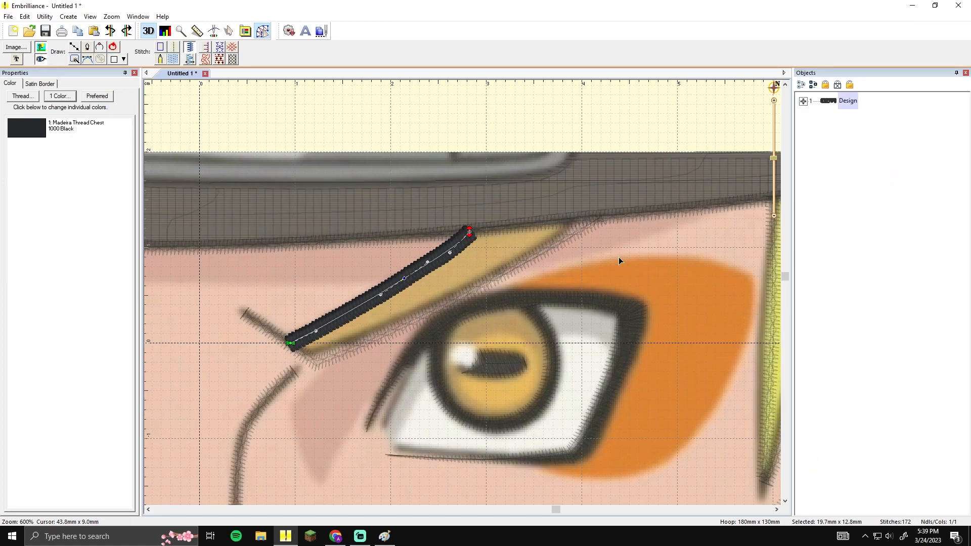
pyautogui.hotkey('ctrl', 'z')
pyautogui.hotkey('ctrl', 'z')
pyautogui.hotkey('ctrl', 'z')
pyautogui.hotkey('ctrl', 'z')
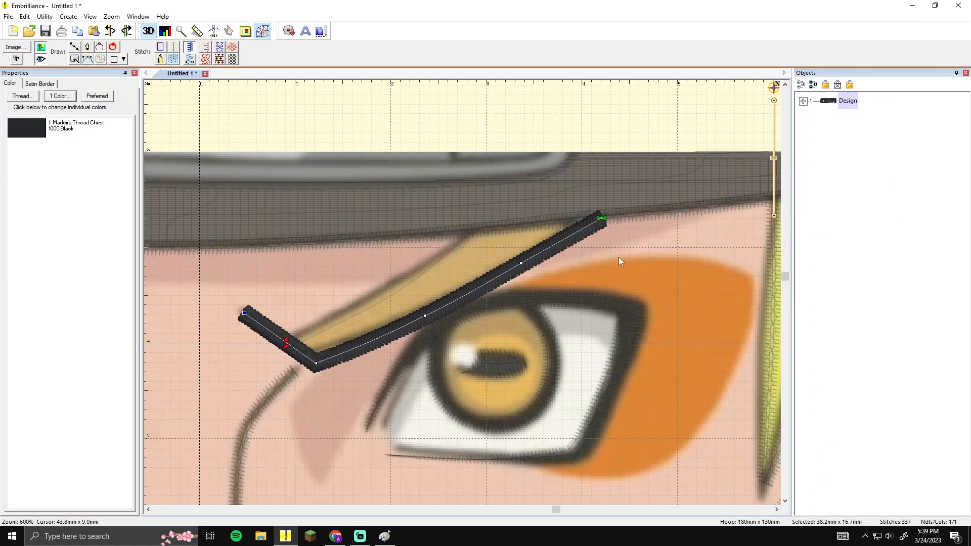
pyautogui.hotkey('ctrl', 'z')
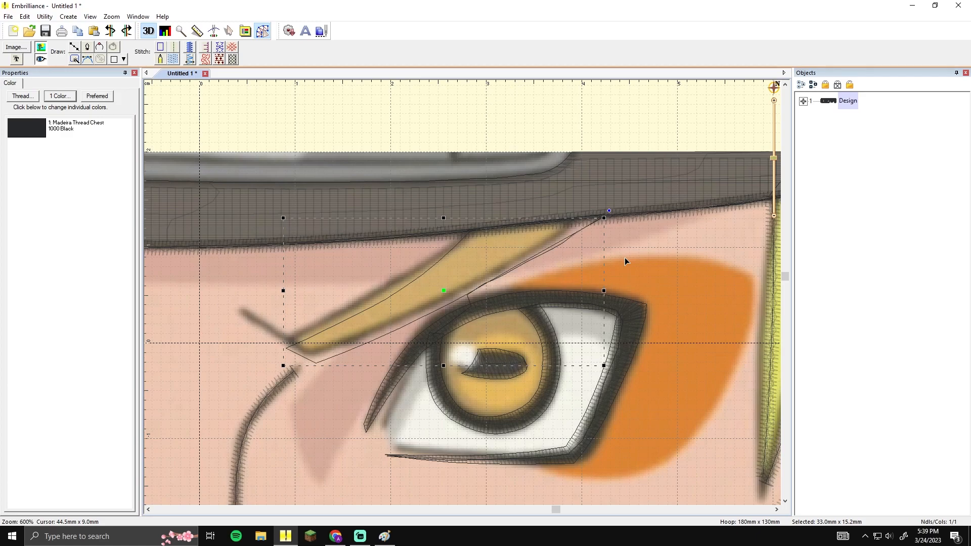
# Delete the single satin border that outlines the right-hand eyebrow
pyautogui.click(625, 259)
pyautogui.click(551, 253)
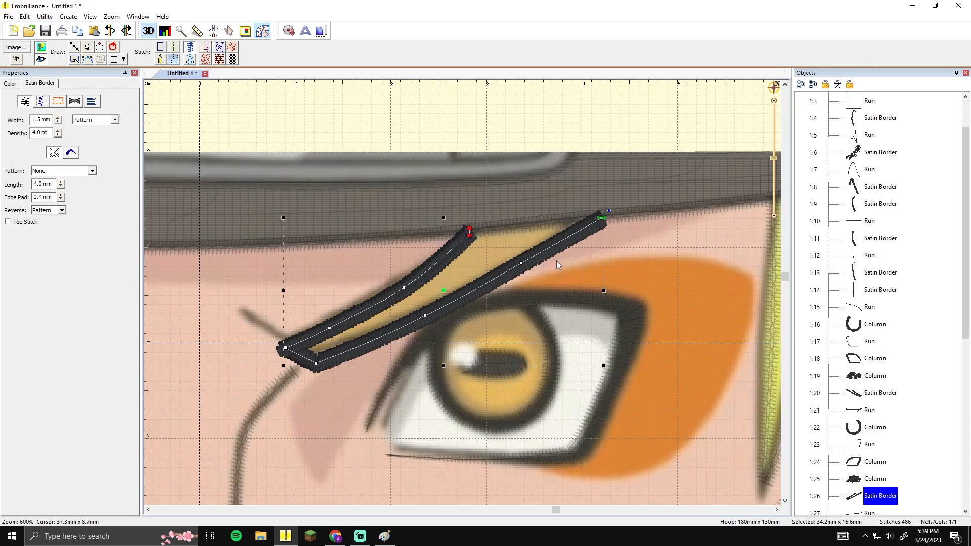
pyautogui.click(860, 480)
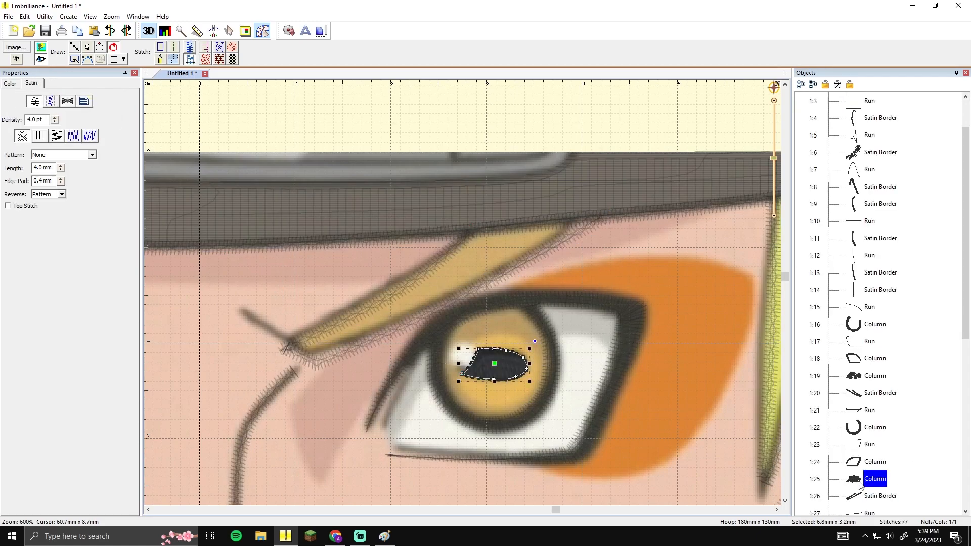
pyautogui.click(266, 35)
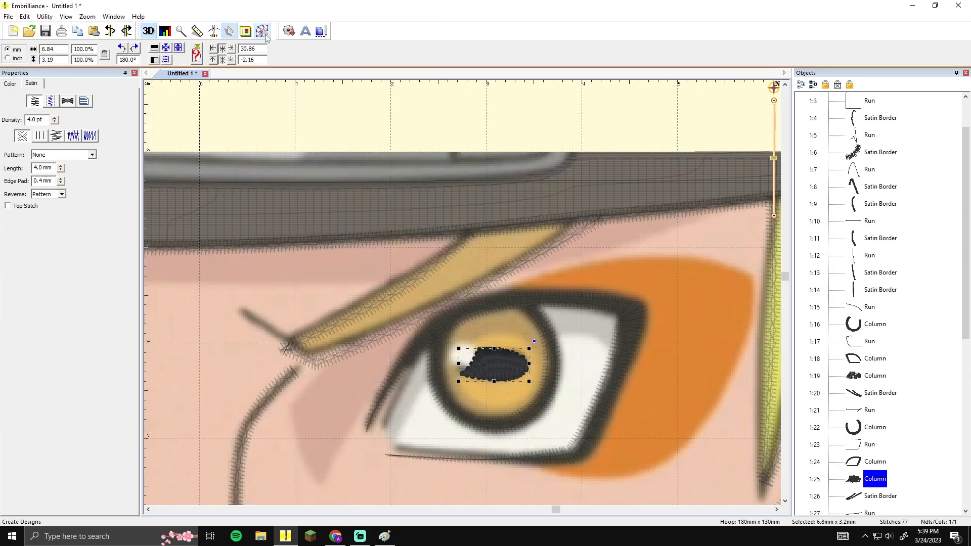
pyautogui.click(262, 31)
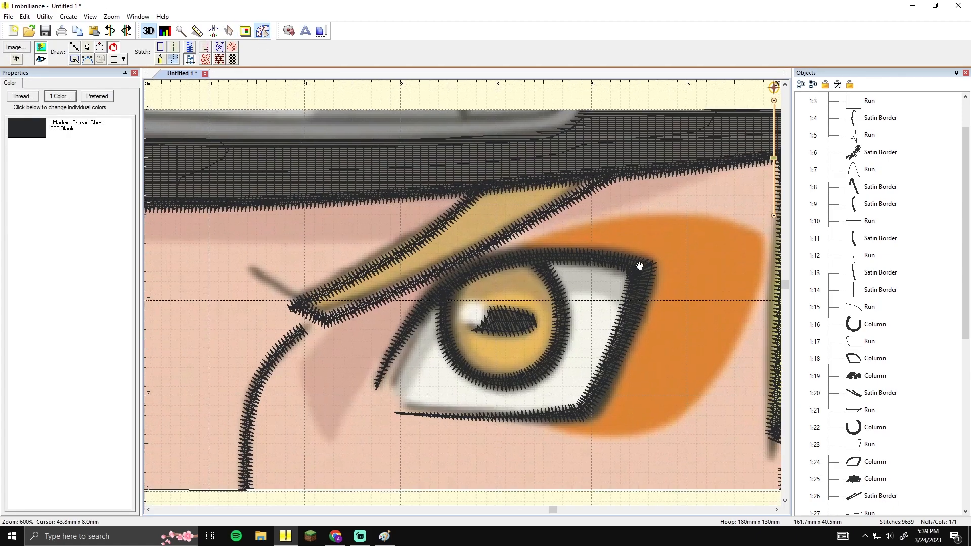
pyautogui.click(584, 196)
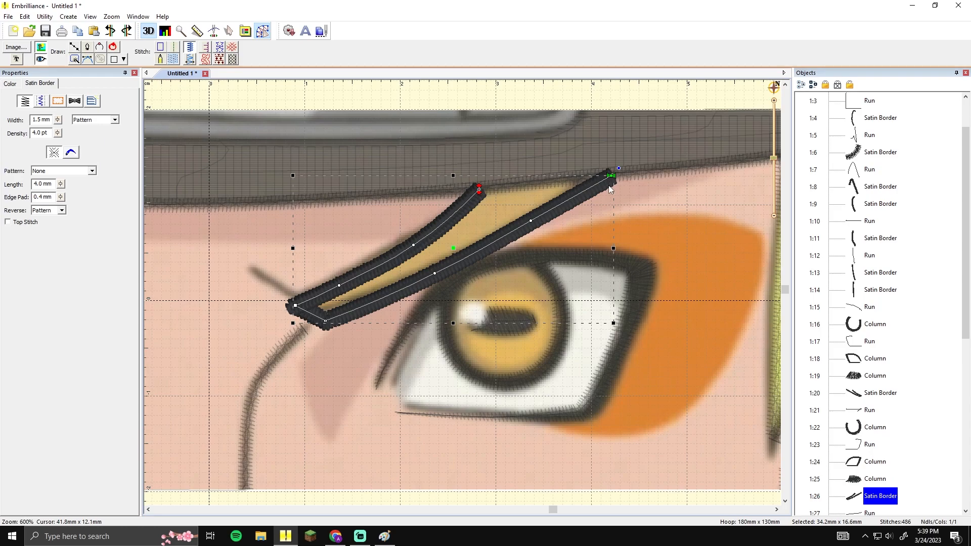
pyautogui.press('Delete')
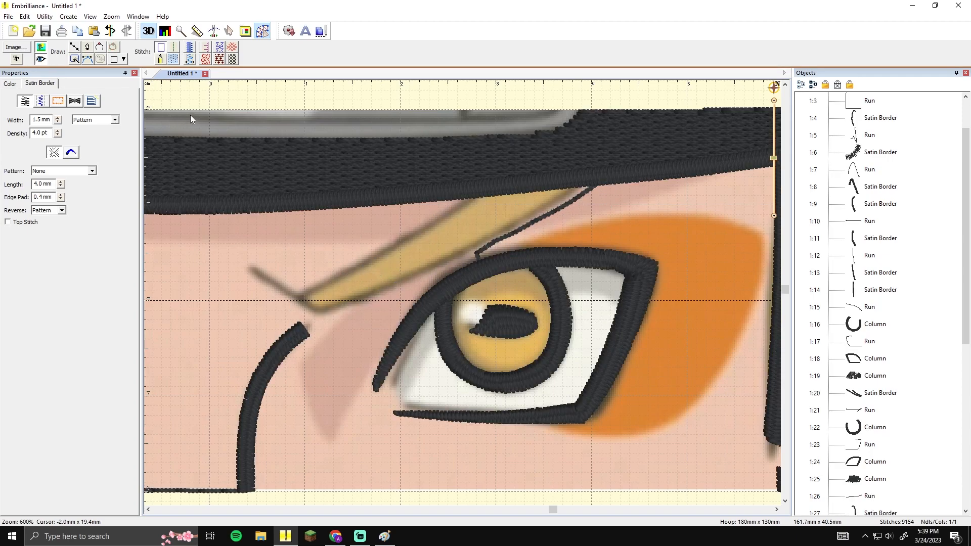
# Draw a run stitch path about 23 mm wide from above the right-hand eye along the eyebrow's lower edge to its inner tip
pyautogui.click(75, 47)
pyautogui.click(474, 246)
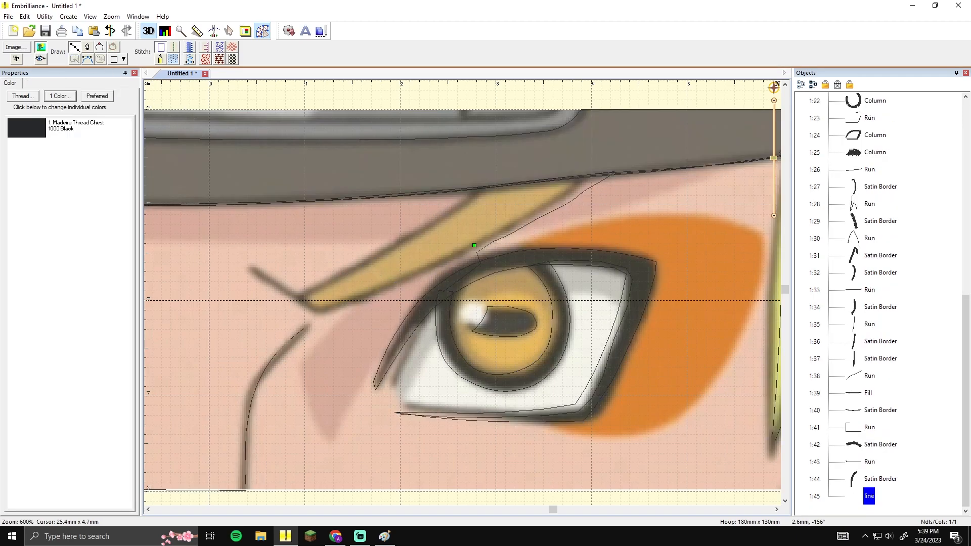
pyautogui.click(393, 286)
pyautogui.click(253, 268)
pyautogui.press('Return')
pyautogui.click(174, 48)
# Draw a short line about 5 × 3 mm from the crease's inner tip to the right-hand eyebrow's corner and make it a satin border
pyautogui.click(75, 47)
pyautogui.click(251, 269)
pyautogui.click(301, 301)
pyautogui.press('Return')
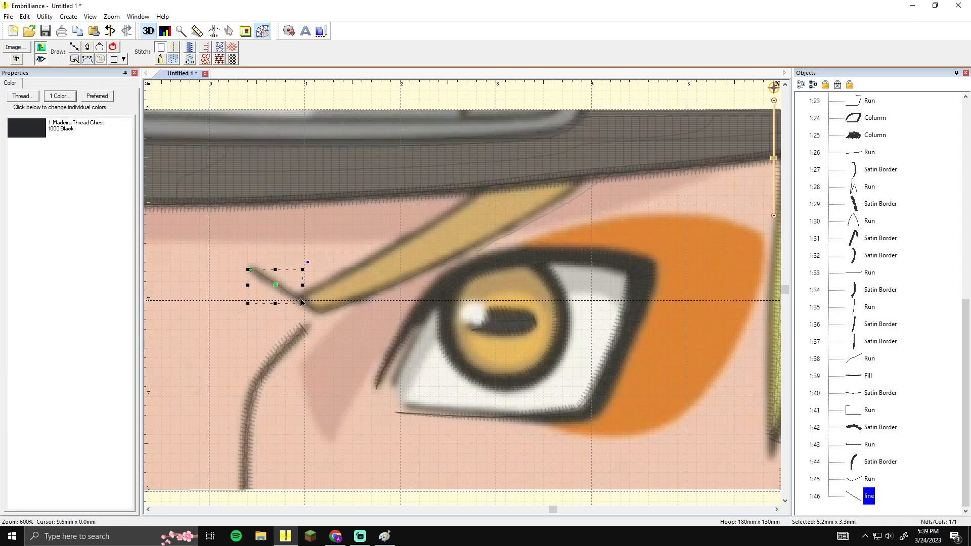
pyautogui.click(190, 47)
# Draw a curved run stitch path from the right-hand eyebrow's inner corner through the brow up to the headband
pyautogui.click(74, 47)
pyautogui.click(298, 298)
pyautogui.rightClick(428, 268)
pyautogui.rightClick(493, 232)
pyautogui.click(581, 180)
pyautogui.press('Return')
pyautogui.click(174, 48)
pyautogui.click(87, 47)
pyautogui.press('Escape')
# Outline the right-hand eyebrow from the headband around its inner corner and back up, about 30 × 15 mm, as a satin border
pyautogui.click(75, 47)
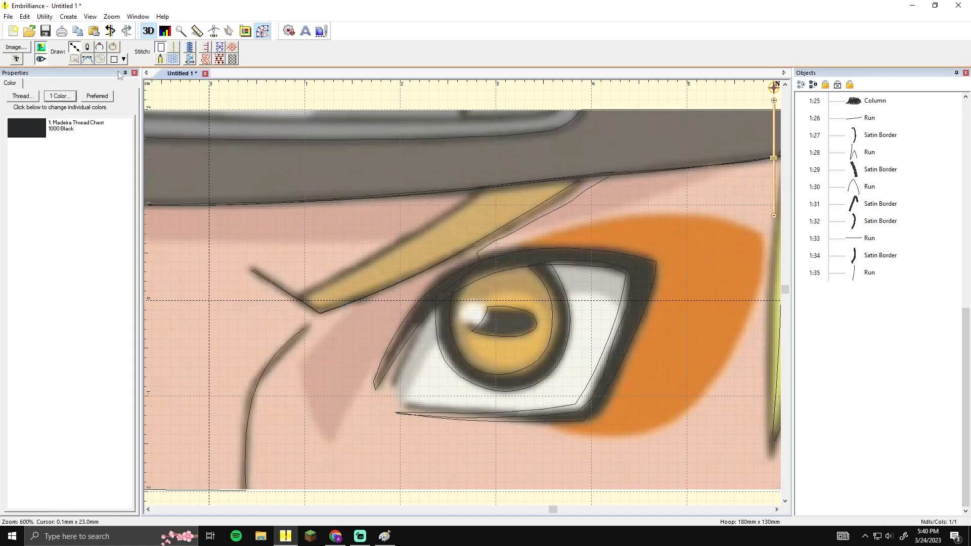
pyautogui.click(584, 175)
pyautogui.rightClick(551, 204)
pyautogui.rightClick(452, 257)
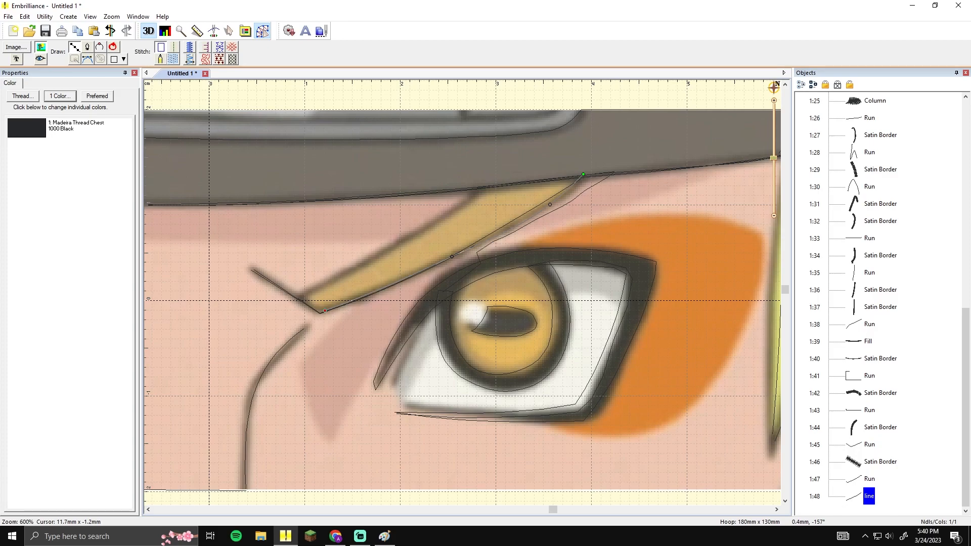
pyautogui.click(320, 313)
pyautogui.click(477, 191)
pyautogui.press('Return')
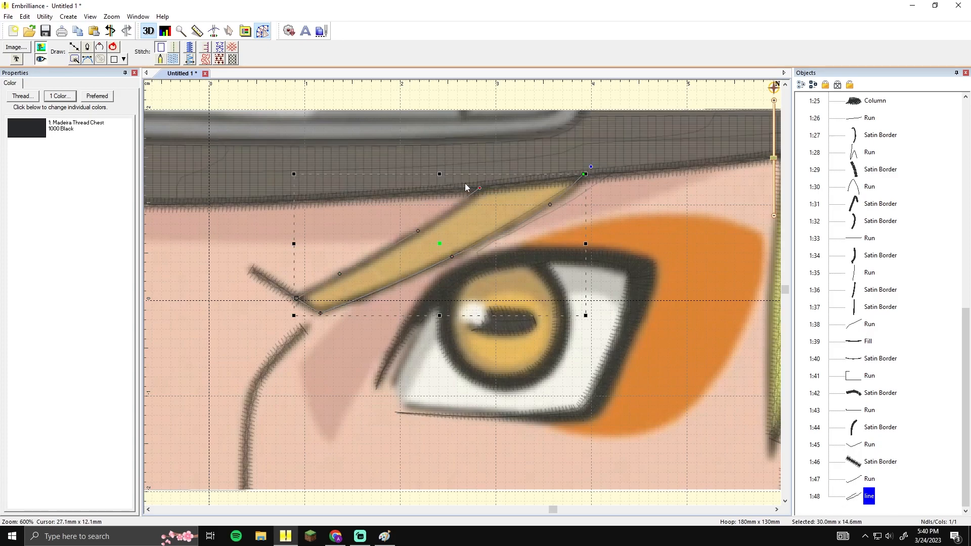
pyautogui.click(190, 48)
# Move the four new eyebrow runs and satin borders directly after the right-hand pupil column in the stitching order
pyautogui.click(253, 239)
pyautogui.moveTo(254, 239); pyautogui.dragTo(447, 265)
pyautogui.scroll(-2, 439, 228)
pyautogui.scroll(2, 492, 251)
pyautogui.moveTo(584, 229); pyautogui.dragTo(537, 254)
pyautogui.click(531, 229)
pyautogui.click(853, 481)
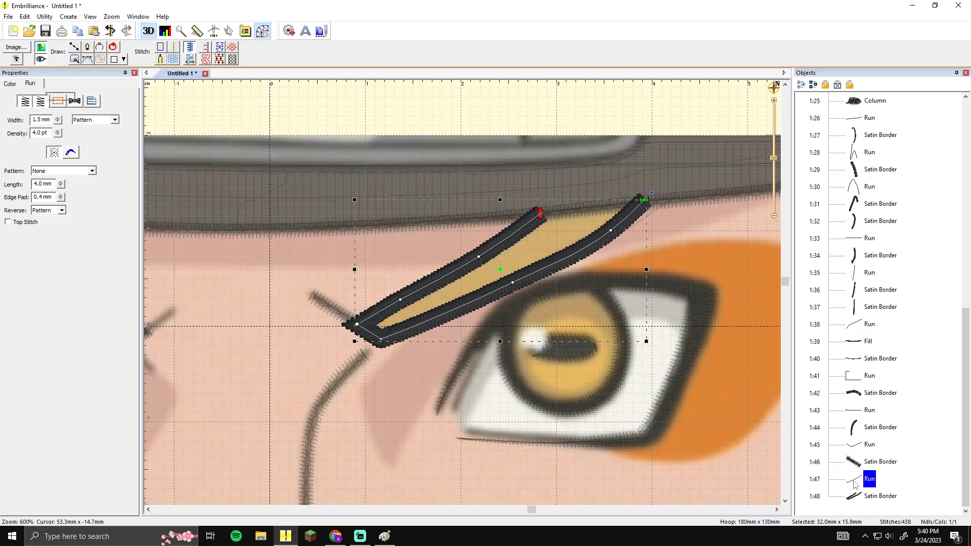
pyautogui.press('Up')
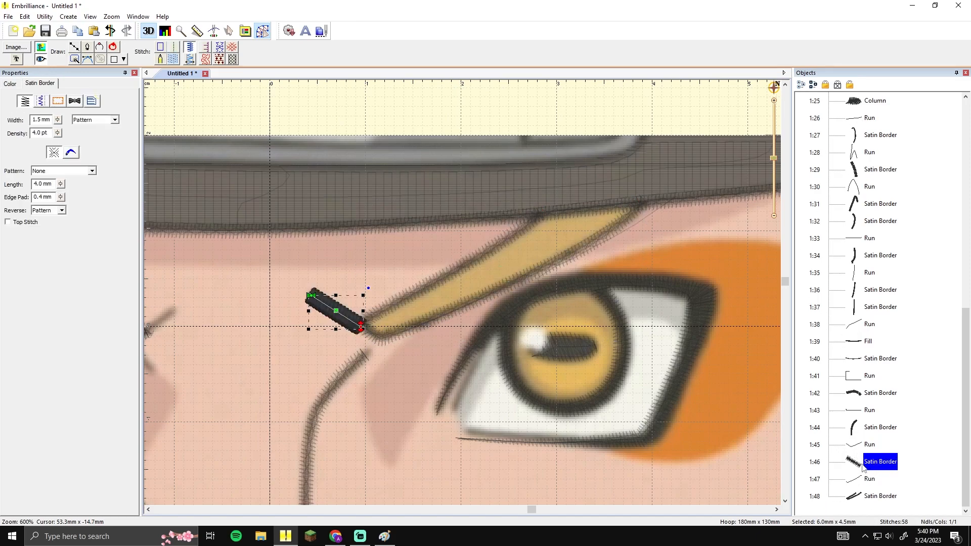
pyautogui.press('Up')
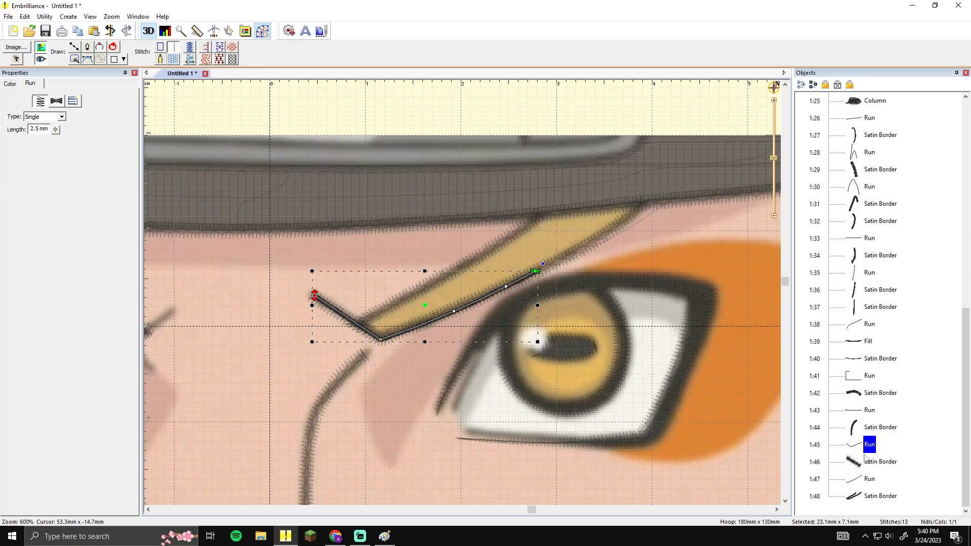
pyautogui.keyDown('shift'); pyautogui.click(856, 495); pyautogui.keyUp('shift')
pyautogui.moveTo(862, 451); pyautogui.dragTo(857, 109)
# Check the right-hand pupil column's start and end points and the jumps connecting it to neighbouring objects
pyautogui.click(856, 102)
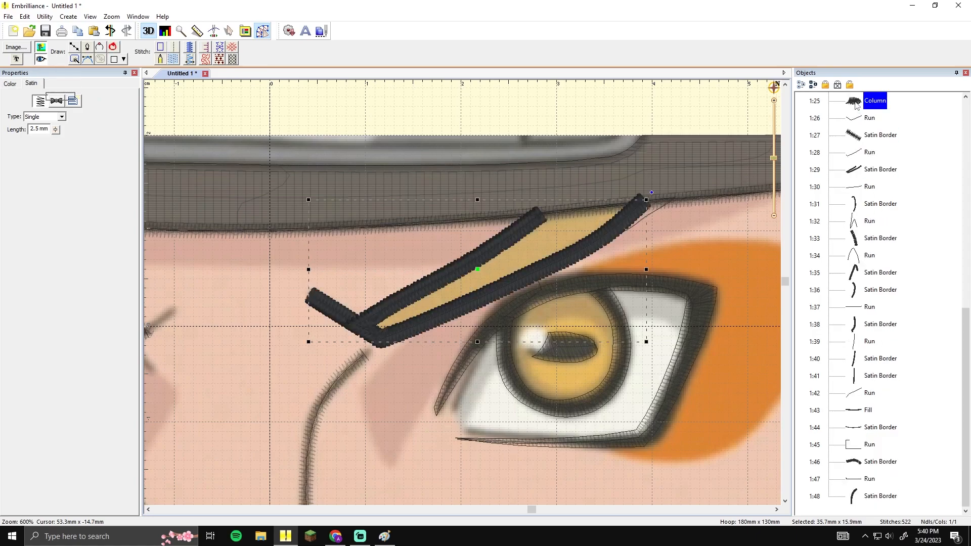
pyautogui.click(857, 117)
pyautogui.click(566, 347)
pyautogui.click(566, 346)
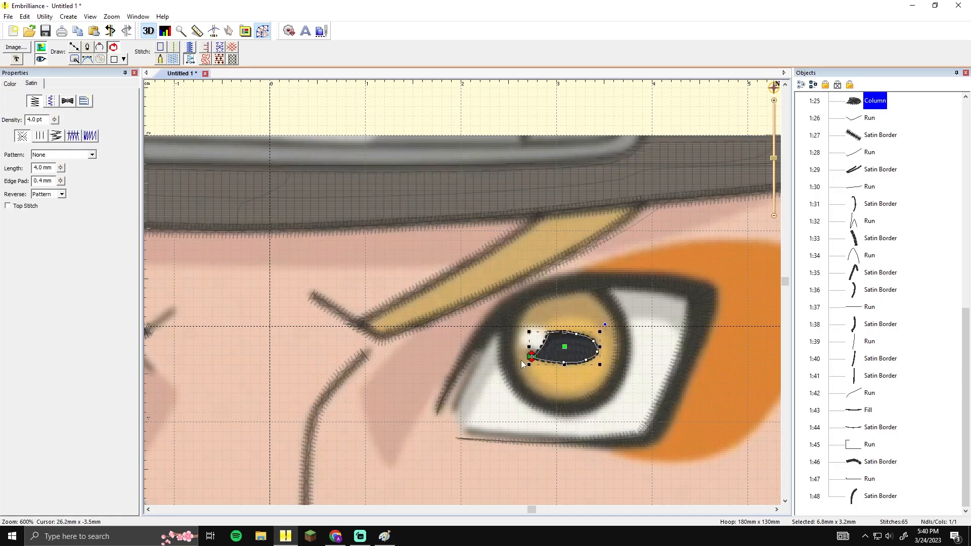
pyautogui.click(663, 239)
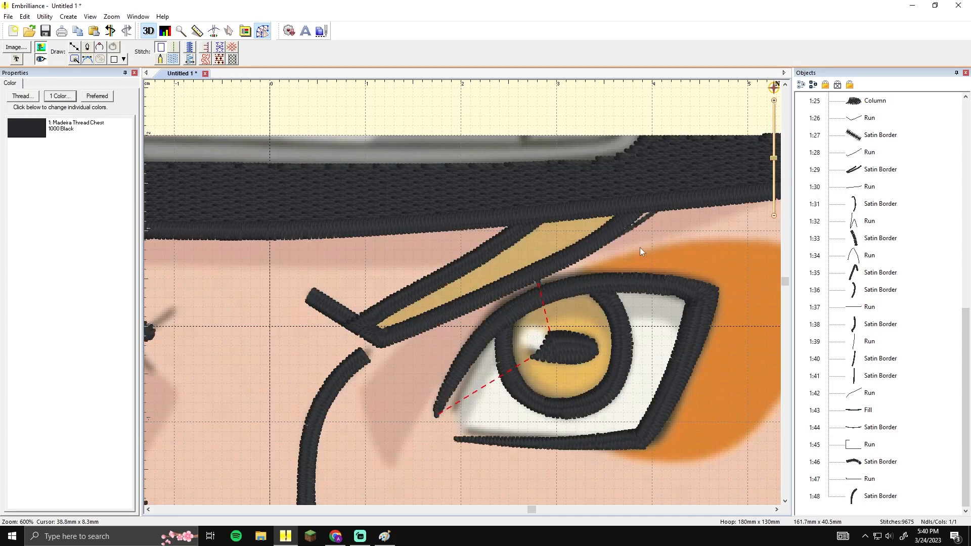
pyautogui.moveTo(634, 251); pyautogui.dragTo(601, 270)
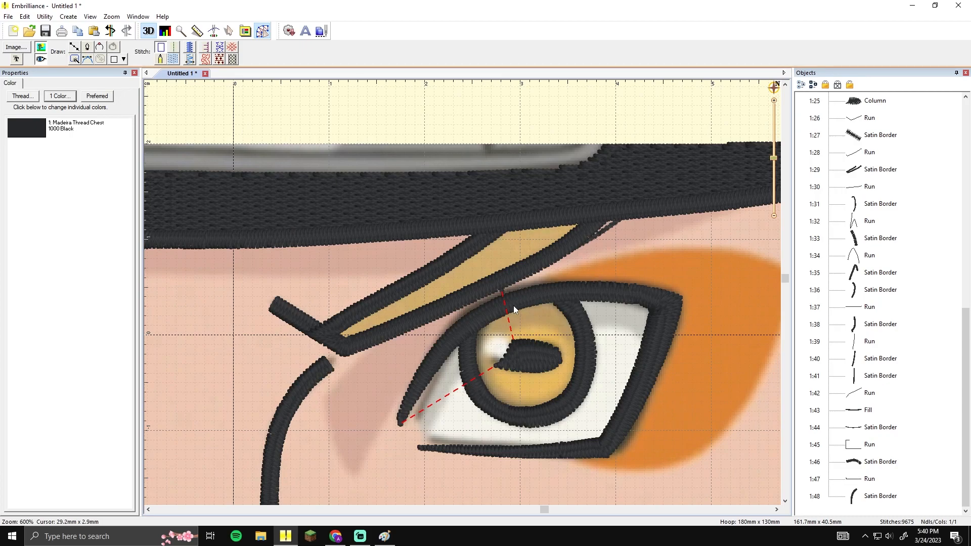
# Reshape the run path between headband and right-hand eye by moving its nodes beneath the eyebrow's lower satin border
pyautogui.click(602, 236)
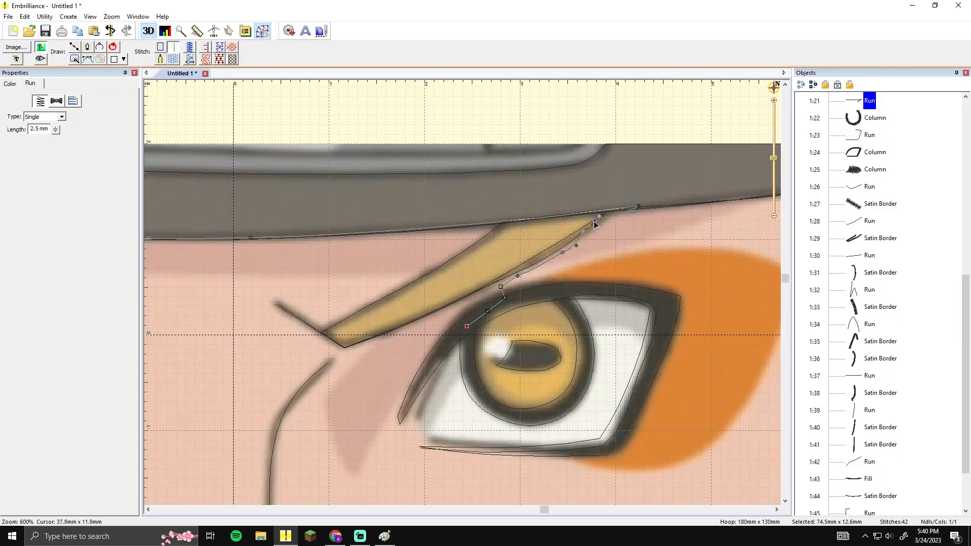
pyautogui.moveTo(563, 253); pyautogui.dragTo(557, 246)
pyautogui.moveTo(638, 206); pyautogui.dragTo(610, 206)
pyautogui.moveTo(517, 276); pyautogui.dragTo(500, 281)
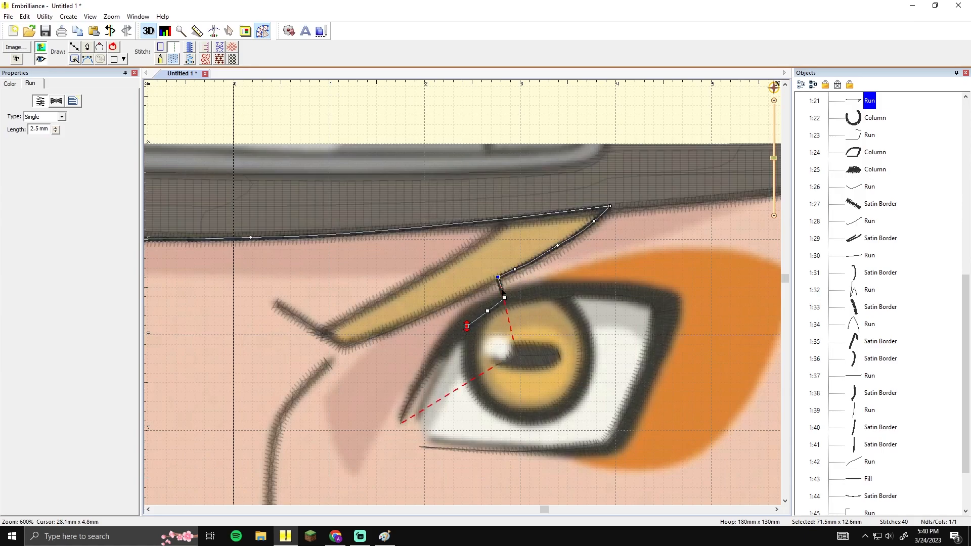
pyautogui.moveTo(552, 246); pyautogui.dragTo(559, 249)
pyautogui.click(622, 248)
pyautogui.click(565, 248)
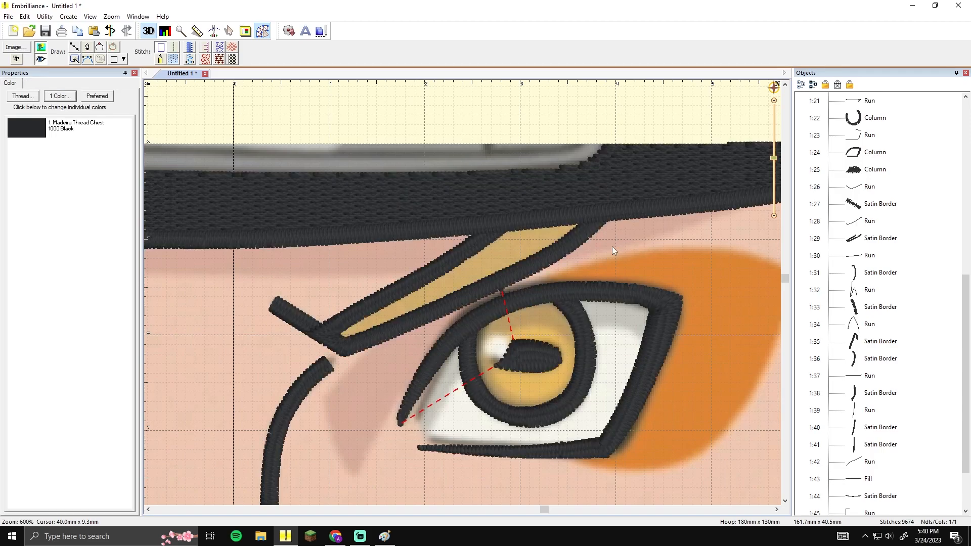
# Fine-tune the right-hand eyebrow's satin border by nudging nodes at its inner corner and along its edges
pyautogui.click(610, 255)
pyautogui.click(477, 292)
pyautogui.moveTo(477, 292); pyautogui.dragTo(477, 295)
pyautogui.click(615, 259)
pyautogui.scroll(-3, 544, 279)
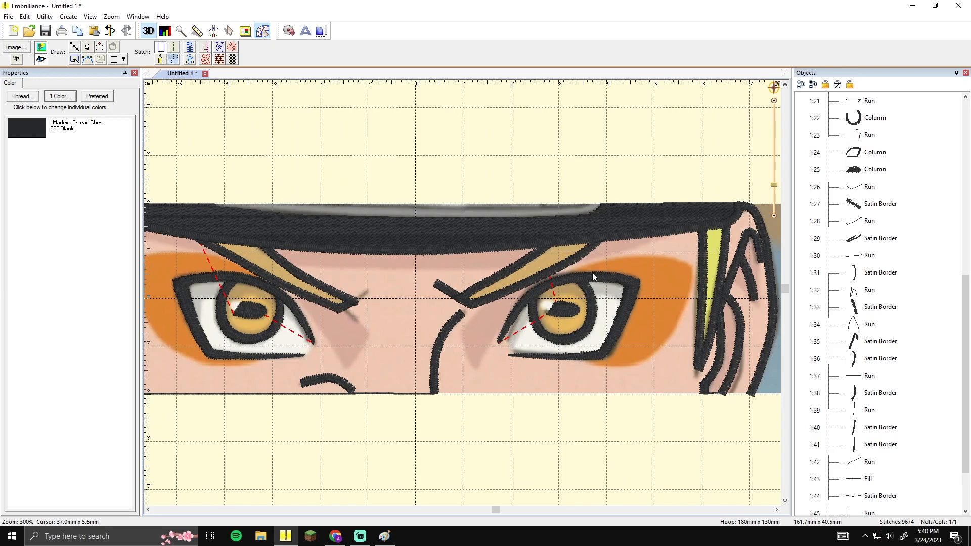
pyautogui.scroll(3, 588, 272)
pyautogui.moveTo(556, 288); pyautogui.dragTo(484, 310)
pyautogui.click(396, 345)
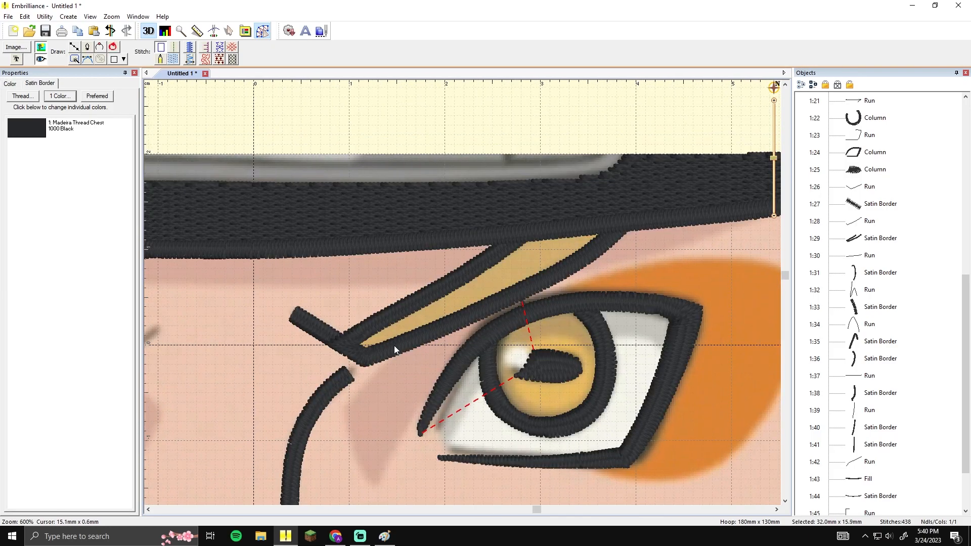
pyautogui.moveTo(365, 358); pyautogui.dragTo(368, 359)
pyautogui.moveTo(385, 319); pyautogui.dragTo(387, 319)
pyautogui.moveTo(463, 277); pyautogui.dragTo(463, 277)
pyautogui.click(427, 271)
# Delete the old satin border outlining the left-hand eyebrow
pyautogui.scroll(-3, 439, 284)
pyautogui.scroll(3, 414, 292)
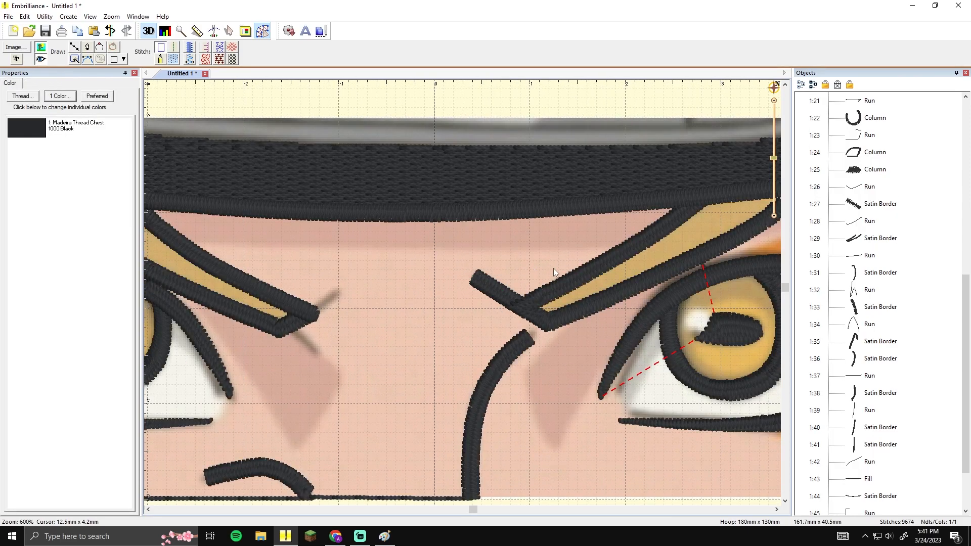
pyautogui.scroll(-4, 553, 268)
pyautogui.scroll(1, 554, 269)
pyautogui.scroll(-2, 554, 271)
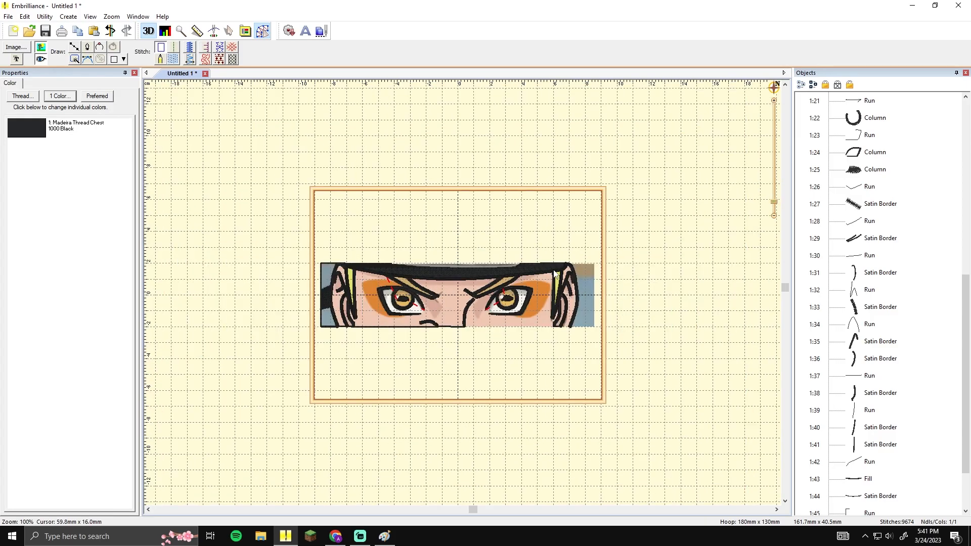
pyautogui.scroll(5, 554, 271)
pyautogui.moveTo(481, 271); pyautogui.dragTo(594, 275)
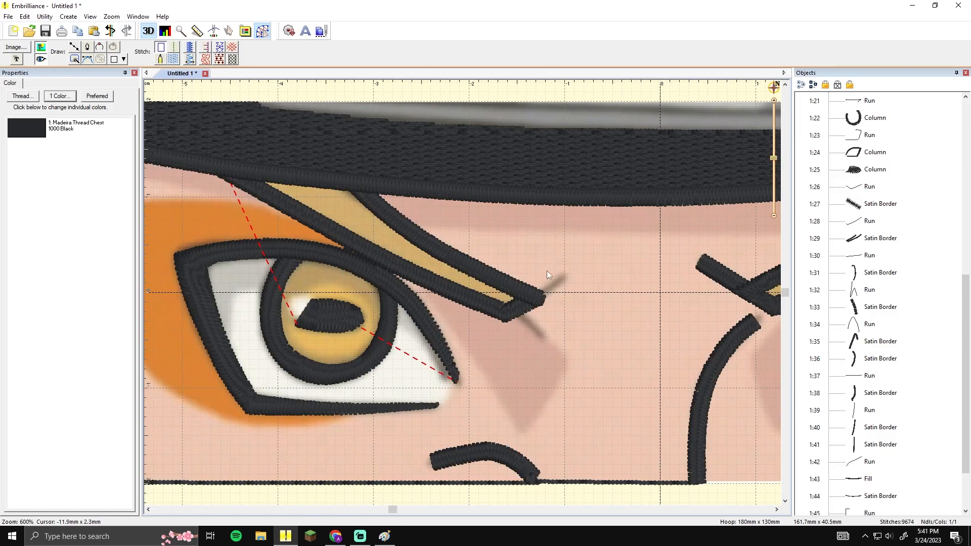
pyautogui.scroll(-2, 594, 275)
pyautogui.scroll(2, 538, 275)
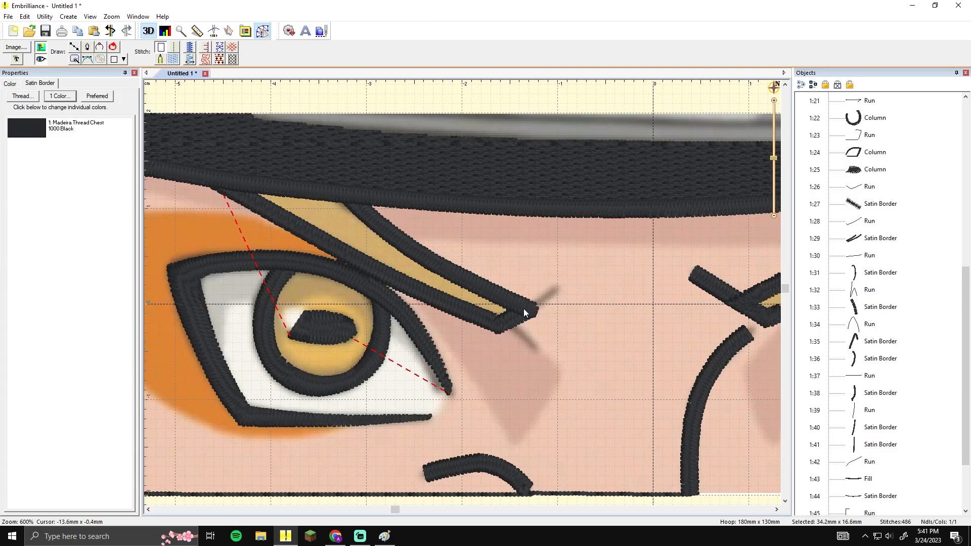
pyautogui.click(524, 313)
pyautogui.scroll(1, 860, 154)
pyautogui.click(861, 136)
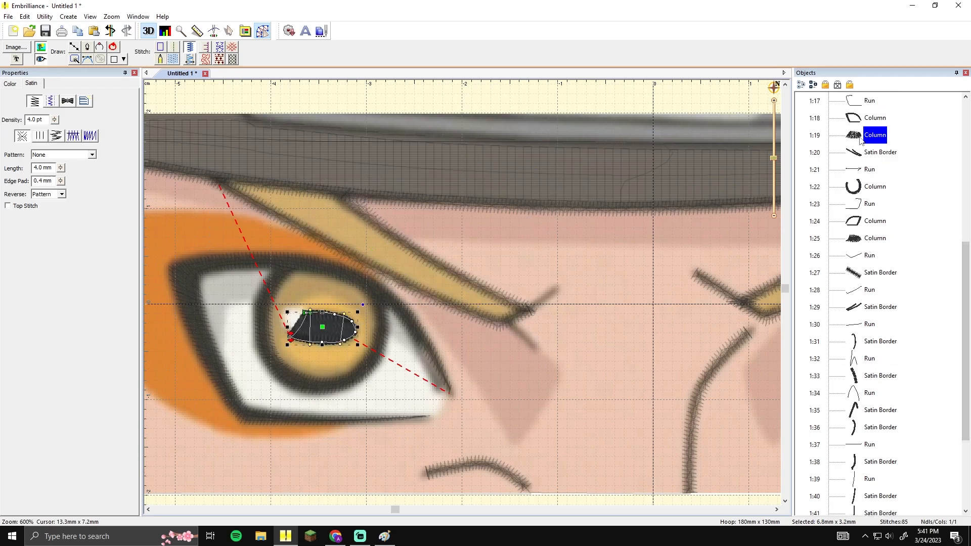
pyautogui.click(866, 154)
pyautogui.press('Delete')
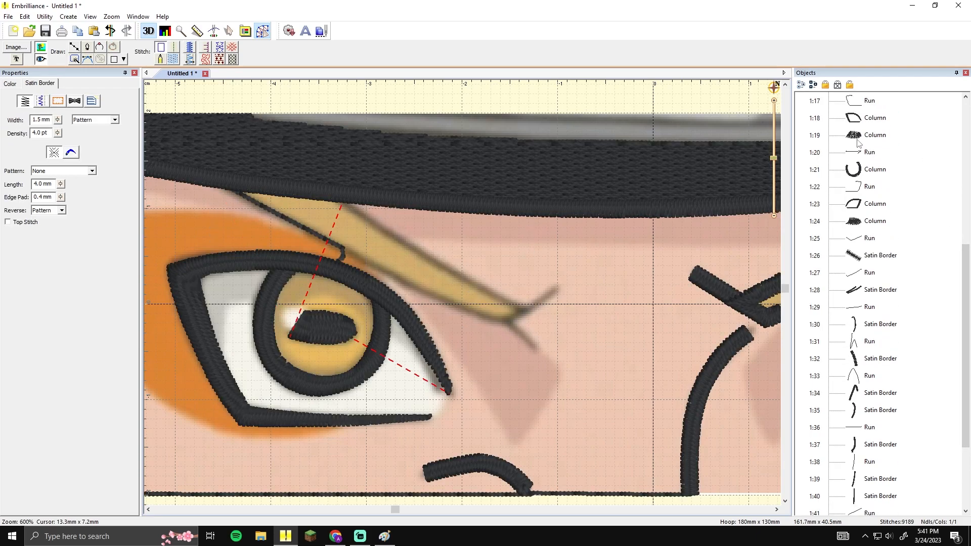
# Draw a run from above the left-hand eye along the eyebrow's lower edge to the tip of the lower frown crease
pyautogui.click(76, 45)
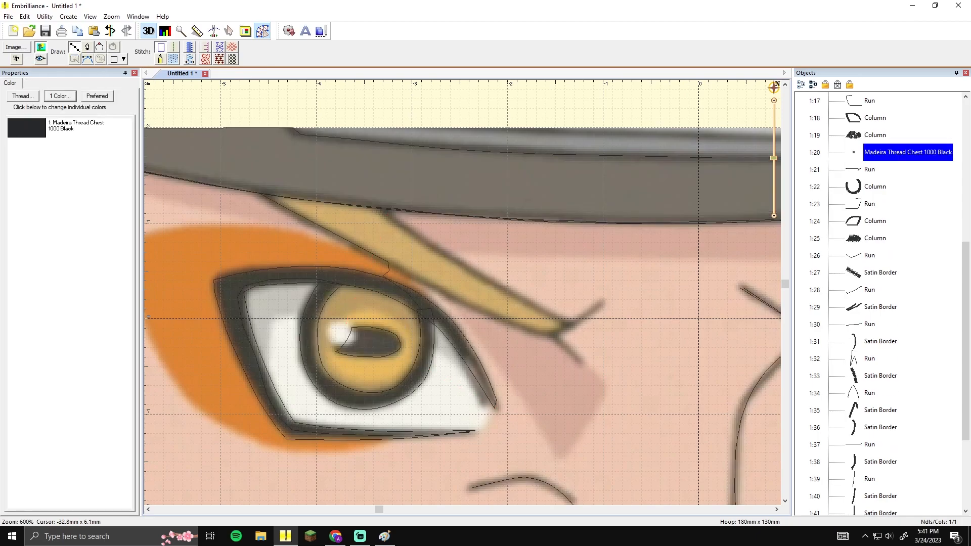
pyautogui.click(385, 260)
pyautogui.click(405, 273)
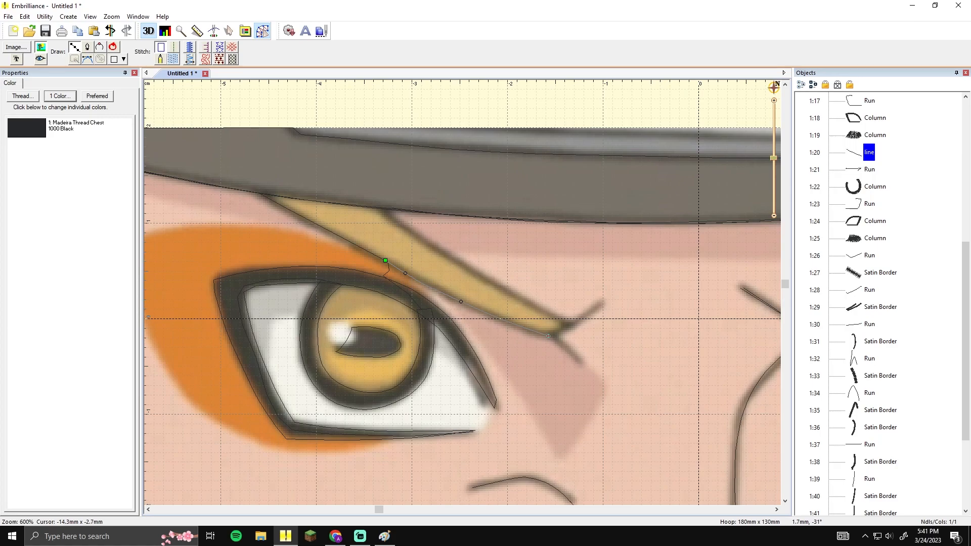
pyautogui.click(580, 363)
pyautogui.press('Return')
pyautogui.click(172, 49)
# Trace the lower frown crease from its tip back to the left-hand eyebrow's inner corner as a satin border, about 4 × 4 mm
pyautogui.click(75, 47)
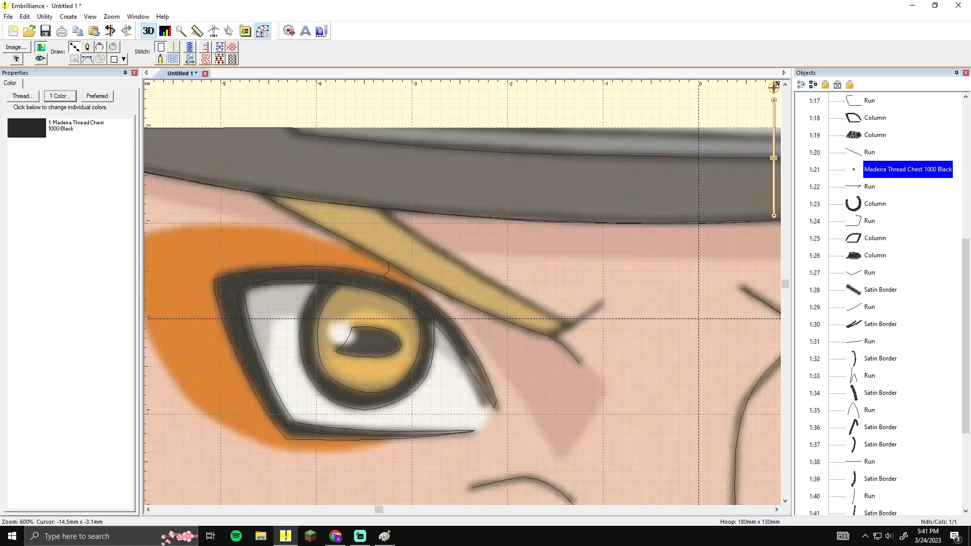
pyautogui.click(580, 365)
pyautogui.click(549, 336)
pyautogui.press('Return')
pyautogui.click(190, 47)
# Draw a run about 6 × 3.5 mm from the left-hand eyebrow's inner corner to the tip of the upper frown crease
pyautogui.click(75, 47)
pyautogui.click(547, 337)
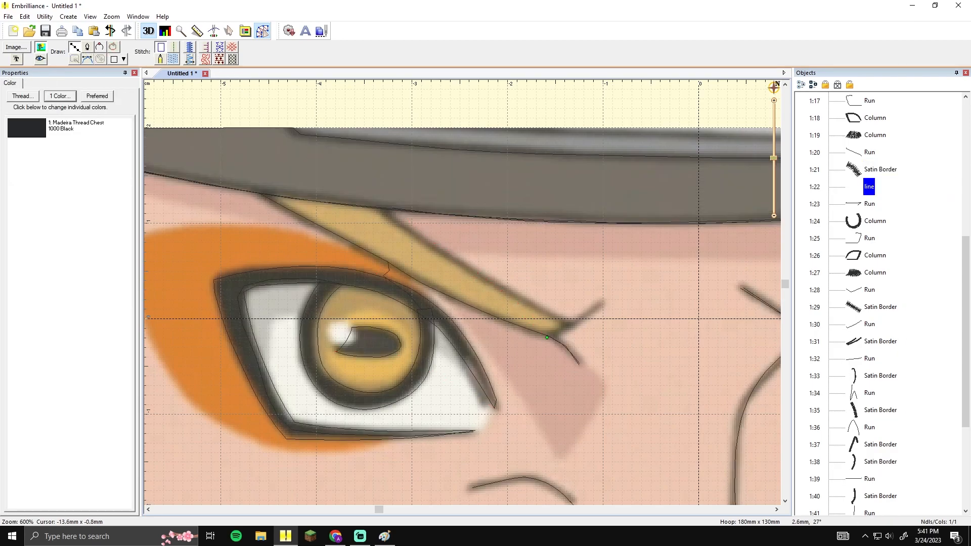
pyautogui.click(603, 303)
pyautogui.press('Return')
pyautogui.click(174, 48)
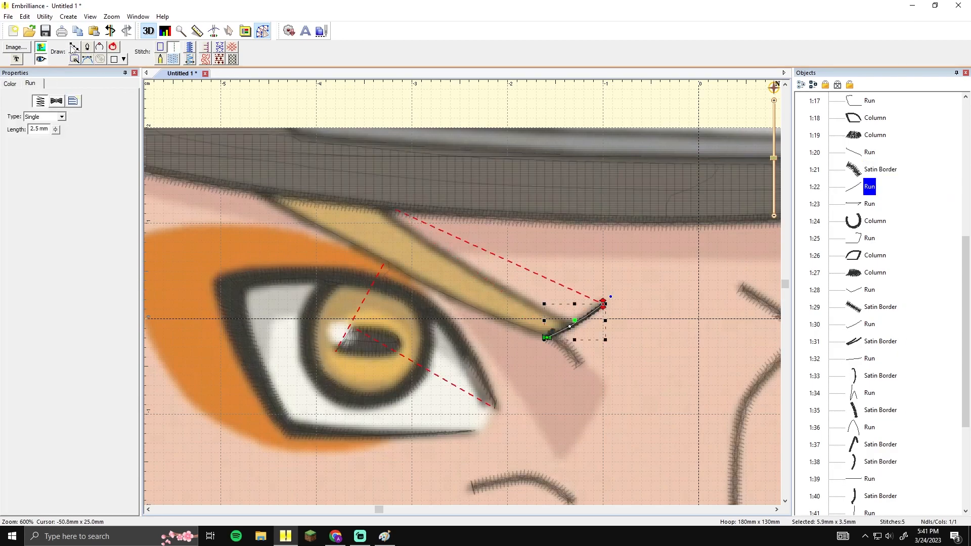
# Trace the upper frown crease from its tip back to the left-hand eyebrow as a satin border
pyautogui.click(75, 47)
pyautogui.click(603, 303)
pyautogui.click(578, 321)
pyautogui.press('Return')
pyautogui.click(190, 48)
# Adjust the inner end node of the lower frown crease's satin border at the left-hand eyebrow's corner
pyautogui.click(603, 319)
pyautogui.click(571, 351)
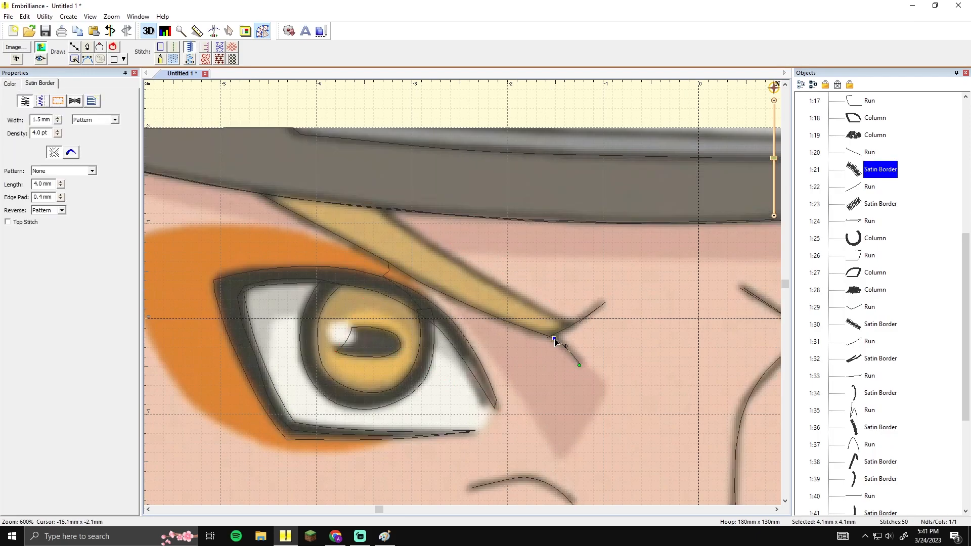
pyautogui.click(584, 316)
pyautogui.click(612, 338)
pyautogui.click(590, 317)
# Draw a run from the left-hand eyebrow's inner corner along its lower edge up to the headband
pyautogui.click(75, 47)
pyautogui.click(578, 324)
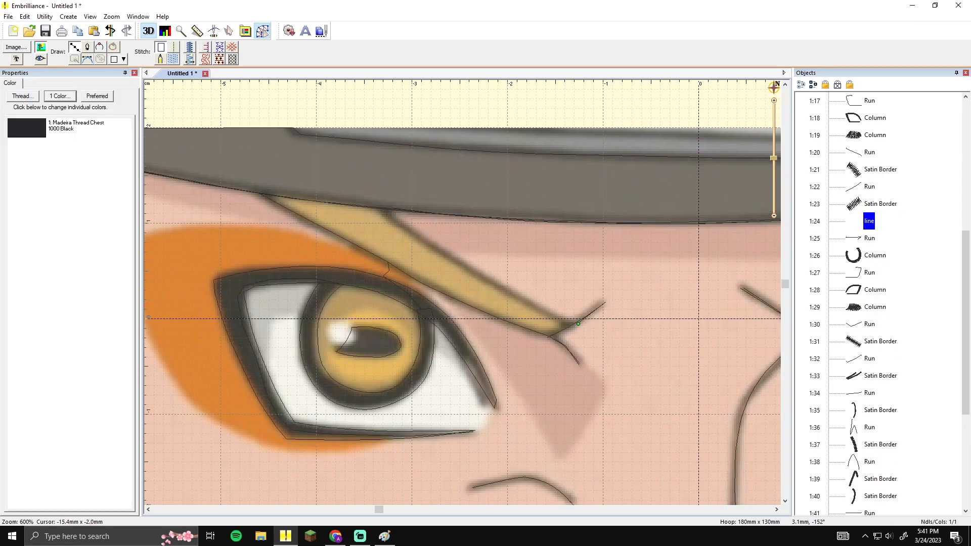
pyautogui.click(484, 313)
pyautogui.click(413, 275)
pyautogui.click(264, 194)
pyautogui.rightClick(265, 194)
pyautogui.click(173, 47)
# Outline the left-hand eyebrow from the headband around its inner corner and back up as a satin border, about 34 × 17 mm
pyautogui.click(75, 47)
pyautogui.click(266, 194)
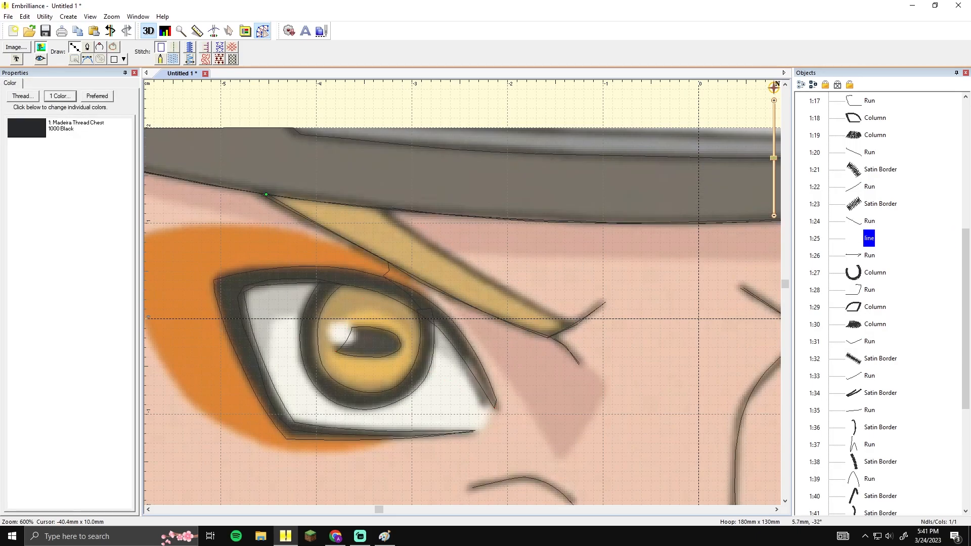
pyautogui.click(316, 223)
pyautogui.click(578, 323)
pyautogui.press('Return')
pyautogui.click(189, 47)
pyautogui.click(610, 265)
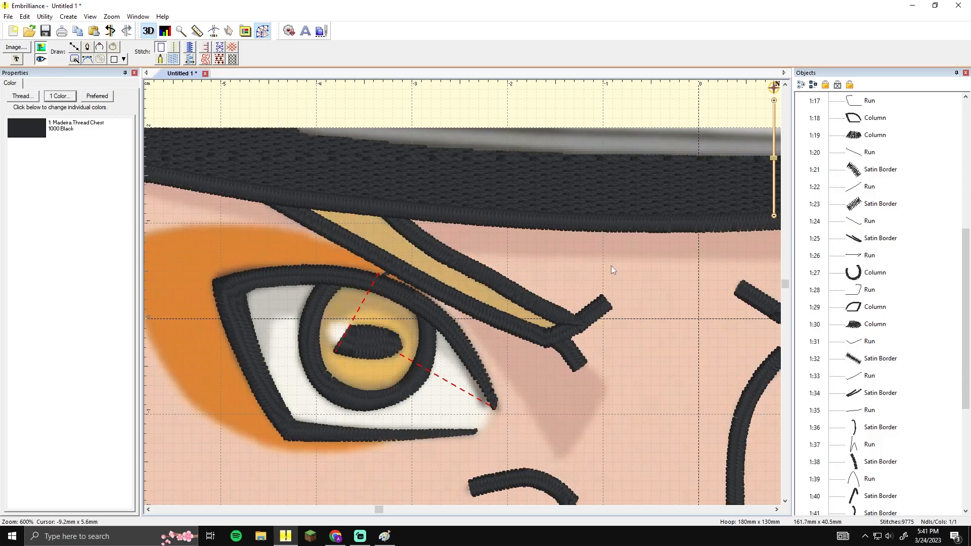
# Reshape the left-hand eyebrow's satin border by nudging the nodes at its inner corner
pyautogui.scroll(2, 596, 269)
pyautogui.click(467, 309)
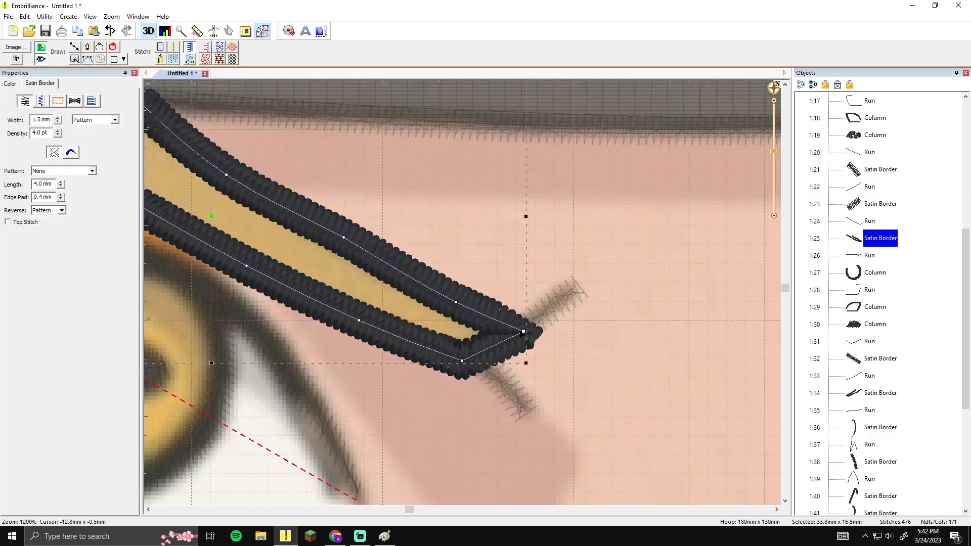
pyautogui.moveTo(524, 329); pyautogui.dragTo(528, 332)
pyautogui.scroll(-2, 526, 333)
pyautogui.moveTo(459, 297); pyautogui.dragTo(462, 294)
pyautogui.click(536, 302)
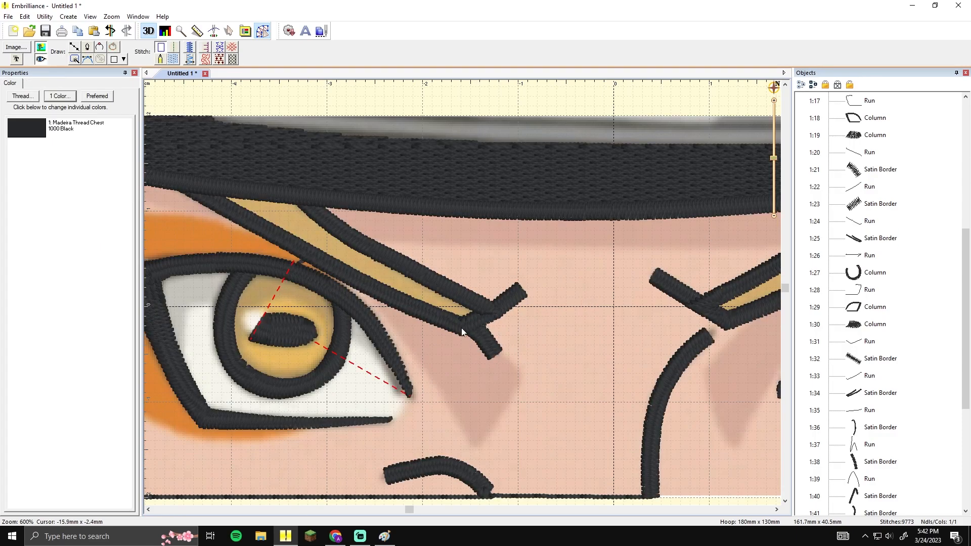
# Compare the redone left-hand eyebrow and frown creases with the right-hand eyebrow and the rest of the design
pyautogui.scroll(2, 462, 334)
pyautogui.scroll(-4, 527, 335)
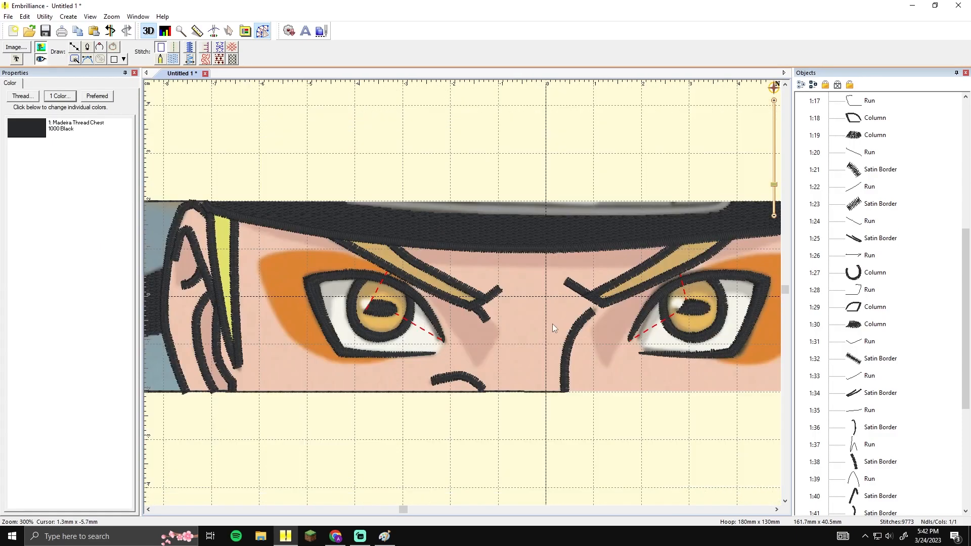
pyautogui.scroll(2, 470, 288)
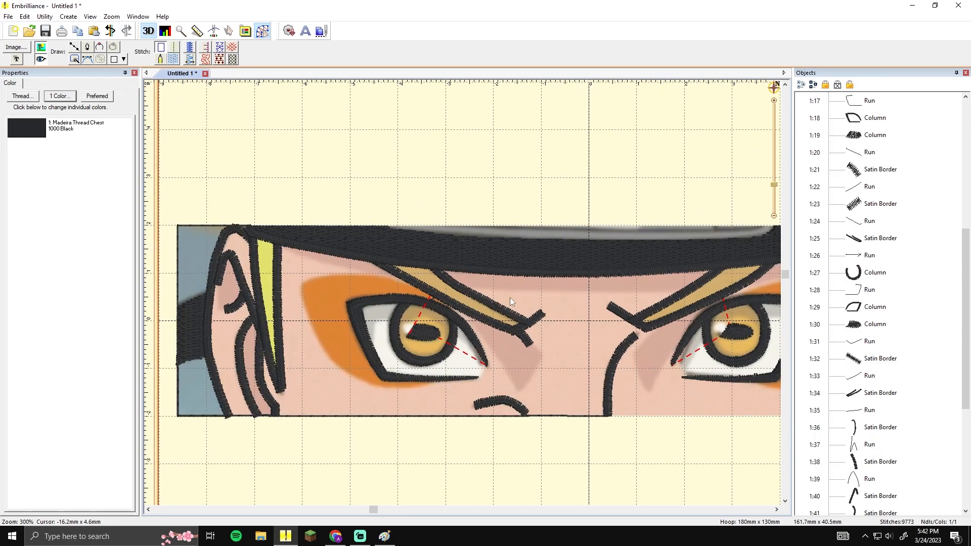
pyautogui.click(447, 278)
pyautogui.press('Escape')
pyautogui.scroll(-2, 460, 288)
pyautogui.moveTo(597, 326); pyautogui.dragTo(515, 299)
pyautogui.scroll(-1, 513, 299)
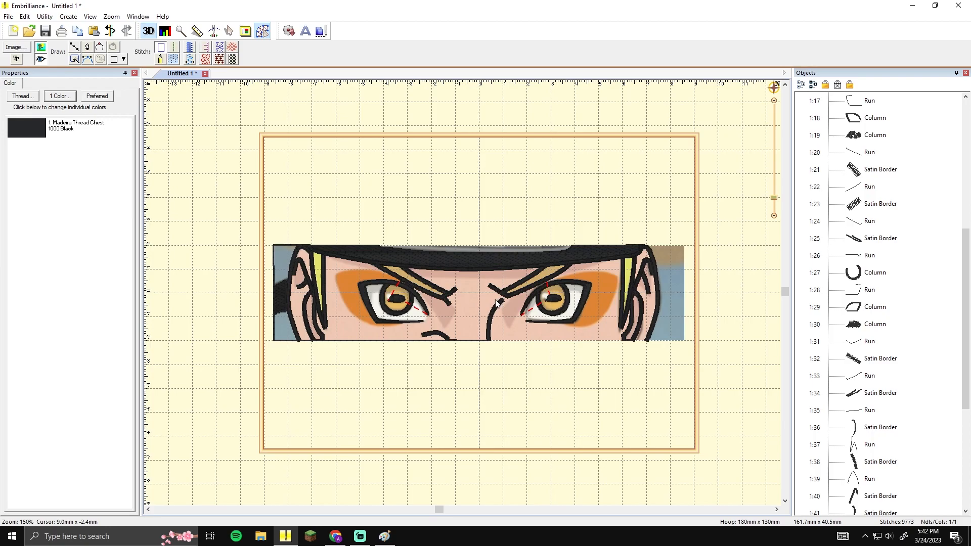
pyautogui.scroll(1, 492, 327)
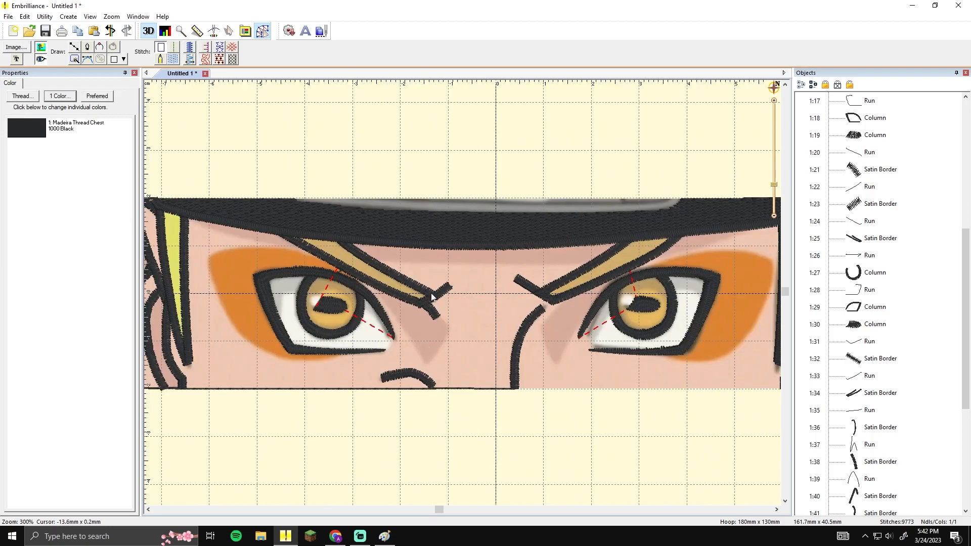
# Hide the background image and inspect the stitched black outlines on their own
pyautogui.click(41, 47)
pyautogui.scroll(-1, 612, 316)
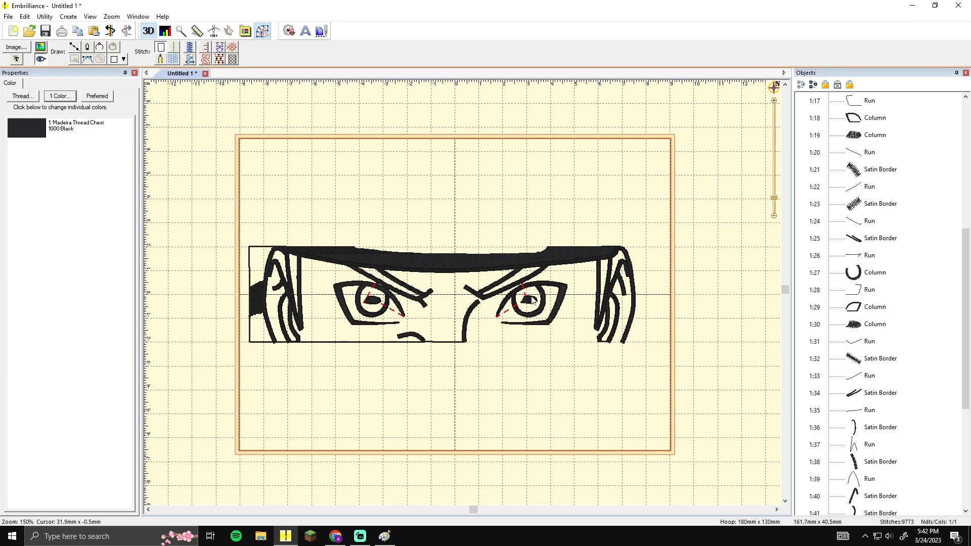
pyautogui.scroll(1, 532, 299)
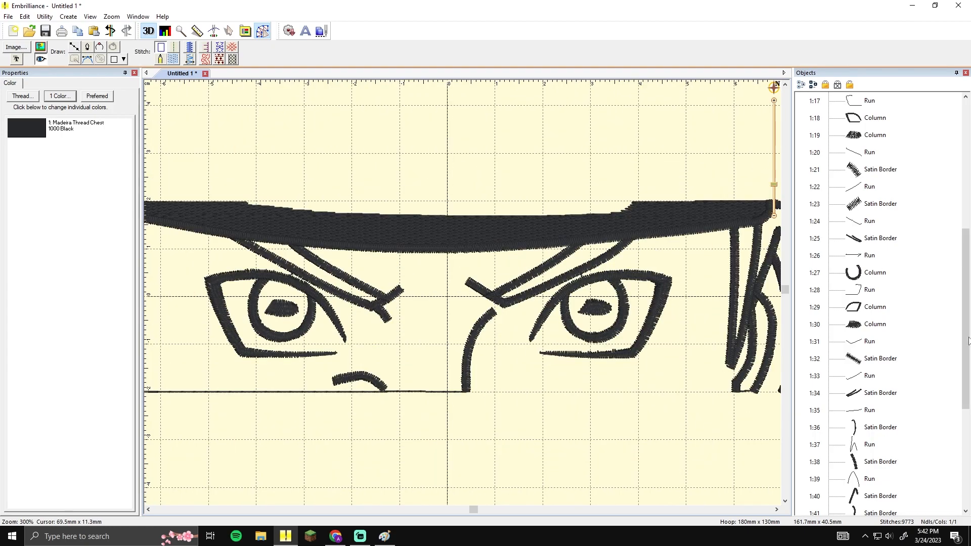
# Move the stop point of the last satin border, the long nose line, to its lower end
pyautogui.scroll(-5, 917, 455)
pyautogui.click(881, 495)
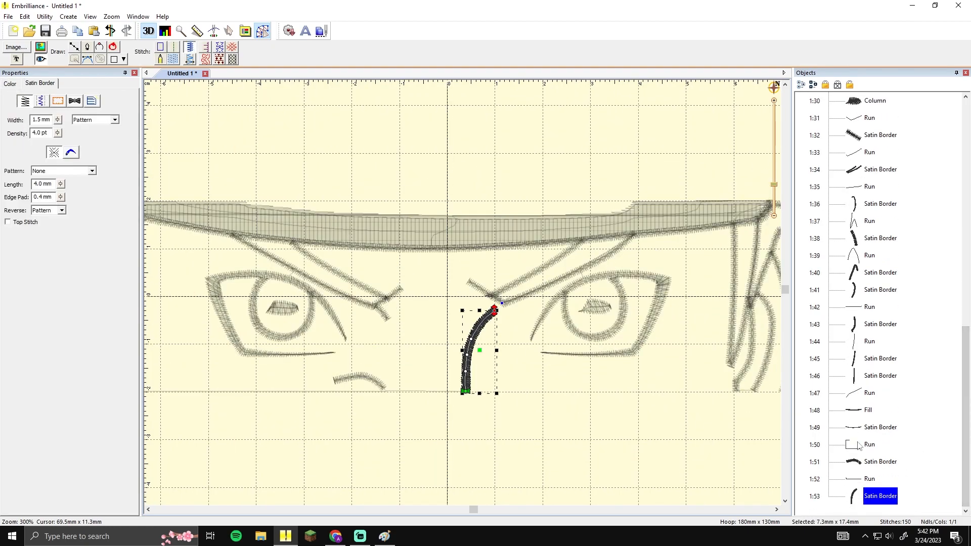
pyautogui.moveTo(560, 395); pyautogui.dragTo(601, 389)
pyautogui.moveTo(535, 307); pyautogui.dragTo(503, 430)
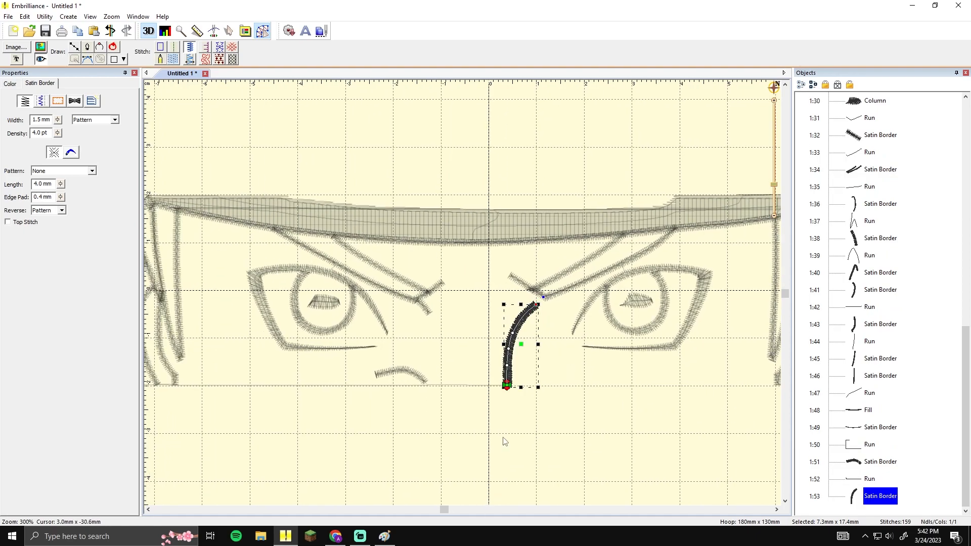
# Show the background image again and draw a run from the nose line's lower end along the bottom edge and up the right side, about 76 × 40 mm
pyautogui.scroll(1, 570, 433)
pyautogui.click(74, 46)
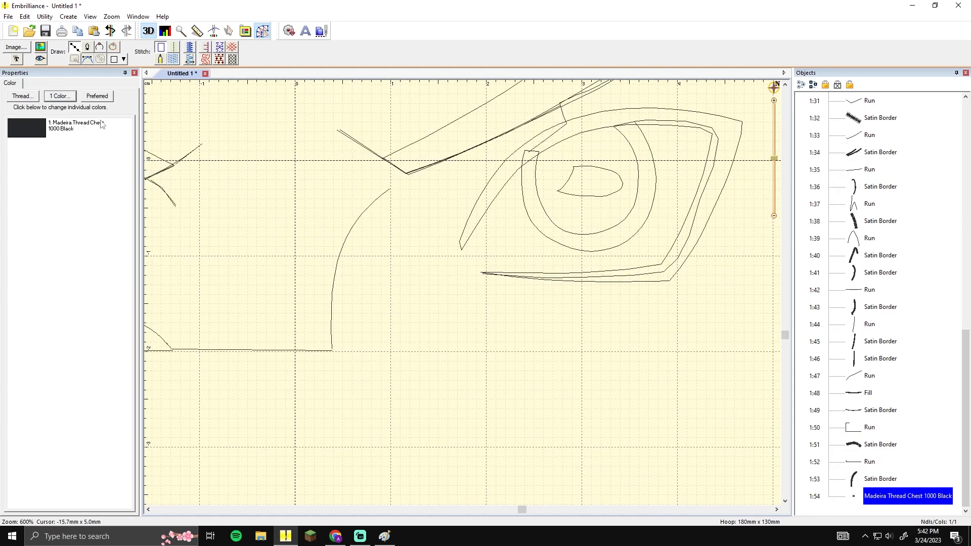
pyautogui.click(41, 51)
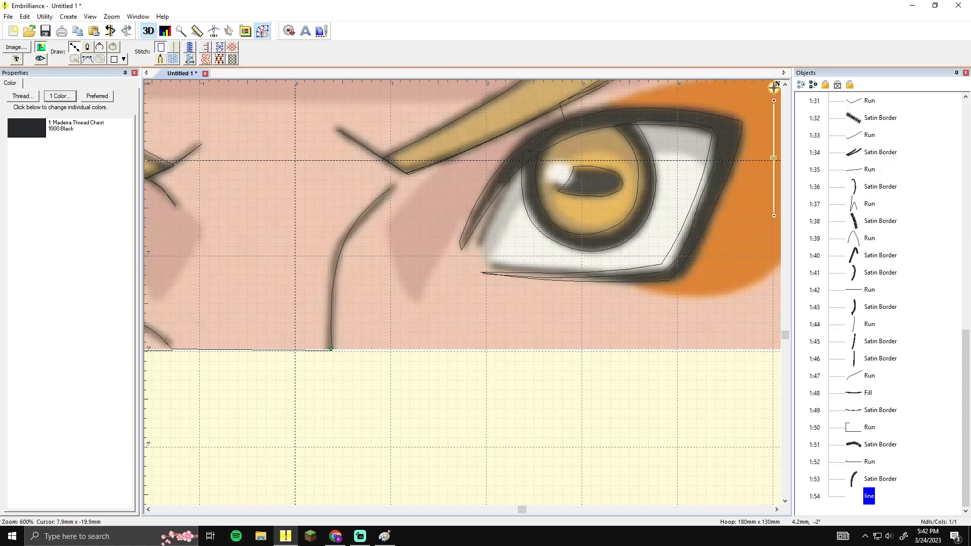
pyautogui.hscroll(6, 425, 321)
pyautogui.scroll(-1, 451, 403)
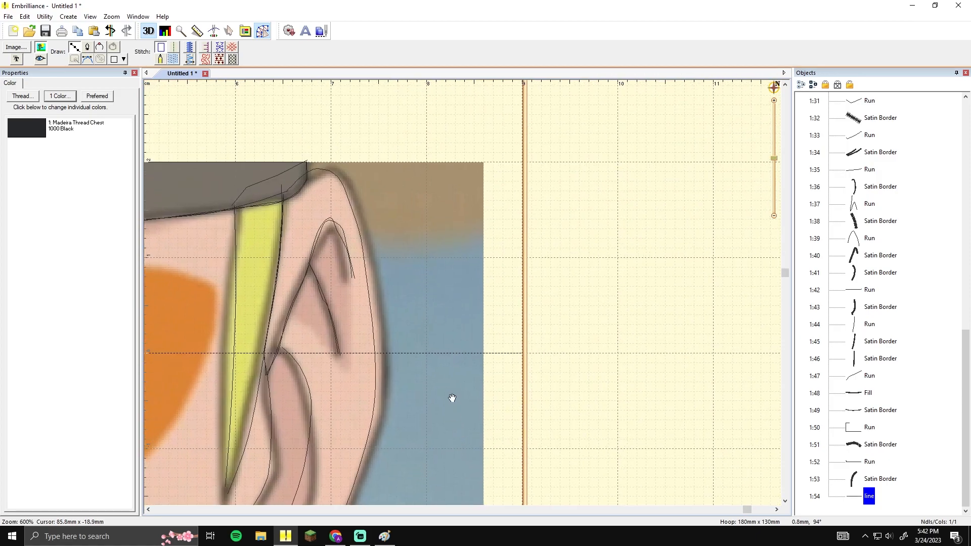
pyautogui.scroll(-3, 432, 384)
pyautogui.moveTo(449, 298); pyautogui.dragTo(519, 306)
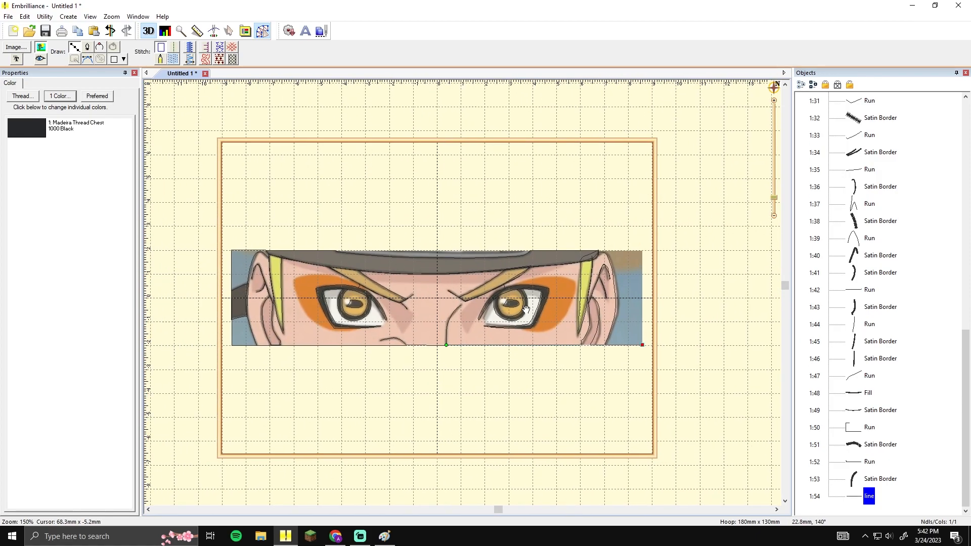
pyautogui.moveTo(649, 313); pyautogui.dragTo(619, 312)
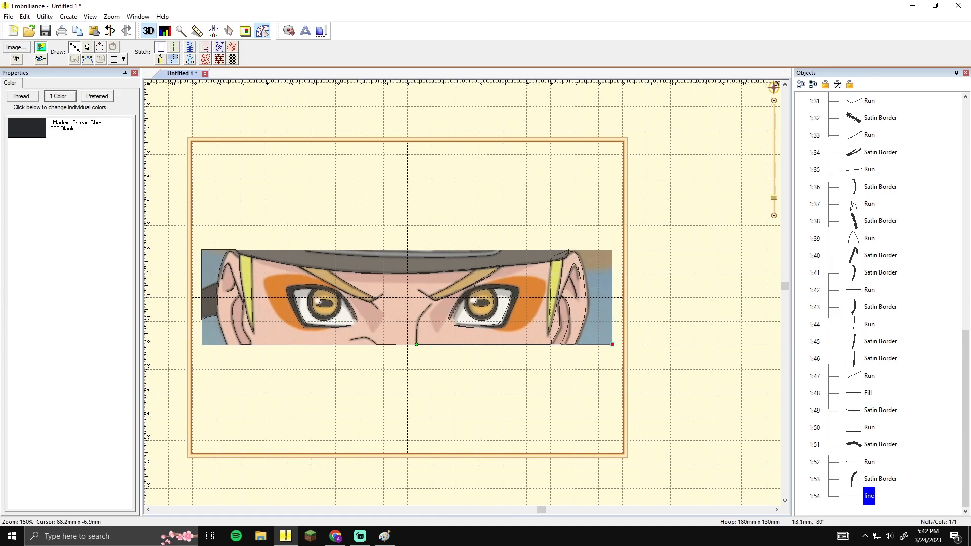
pyautogui.click(599, 345)
pyautogui.doubleClick(599, 250)
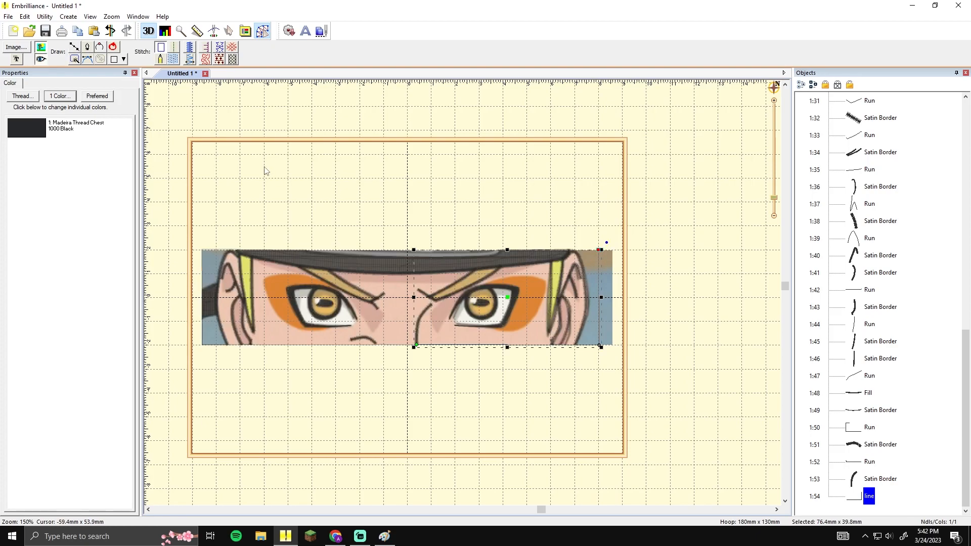
pyautogui.scroll(4, 333, 191)
pyautogui.scroll(-4, 493, 192)
# Frame the image with a rectangle about 168 × 42 mm, stitched as a satin border
pyautogui.click(115, 60)
pyautogui.moveTo(598, 249); pyautogui.dragTo(198, 347)
pyautogui.click(192, 49)
pyautogui.moveTo(254, 186); pyautogui.dragTo(335, 187)
# Set the rectangular frame's satin border width to 3.5 mm
pyautogui.click(63, 84)
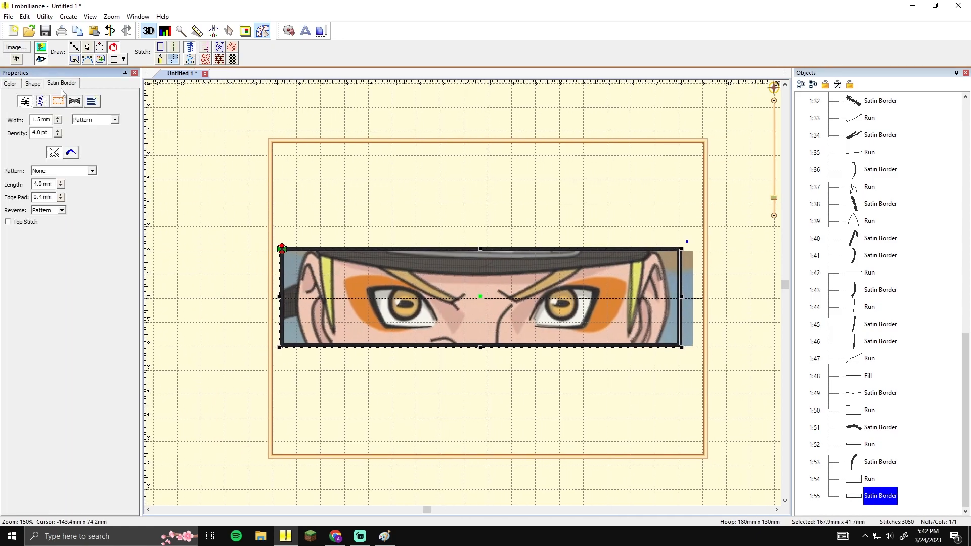
pyautogui.click(34, 120)
pyautogui.press('BackSpace')
pyautogui.write('3')
pyautogui.press('Tab')
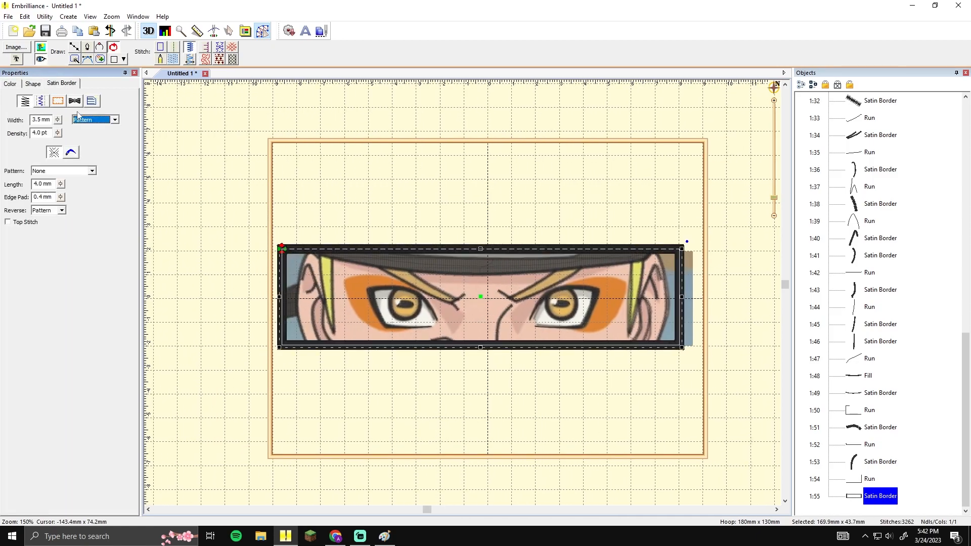
# Inspect the stitched frame and outlines up close and in full, with the background image and stitches shown and hidden
pyautogui.click(507, 208)
pyautogui.moveTo(507, 208); pyautogui.dragTo(496, 210)
pyautogui.scroll(4, 497, 210)
pyautogui.moveTo(599, 142); pyautogui.dragTo(520, 202)
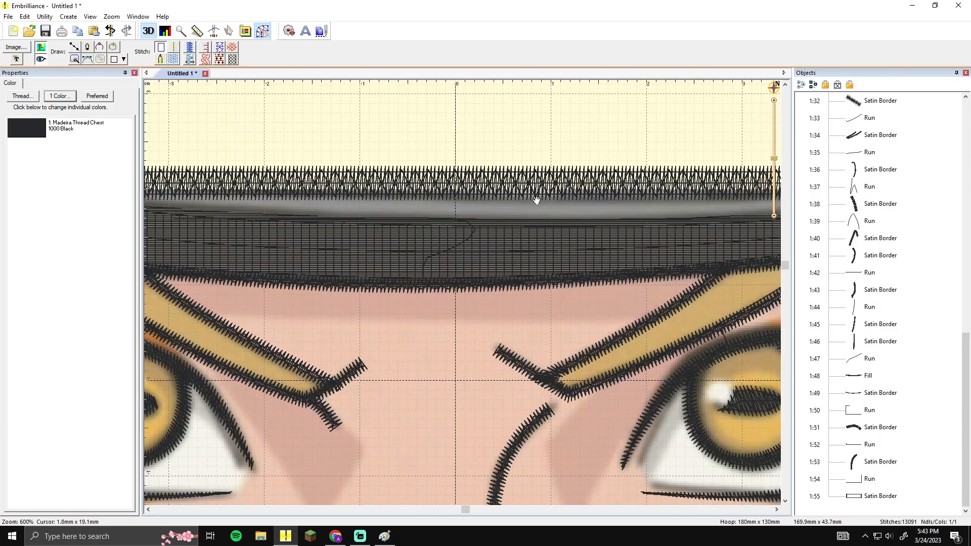
pyautogui.click(42, 57)
pyautogui.click(42, 57)
pyautogui.click(43, 58)
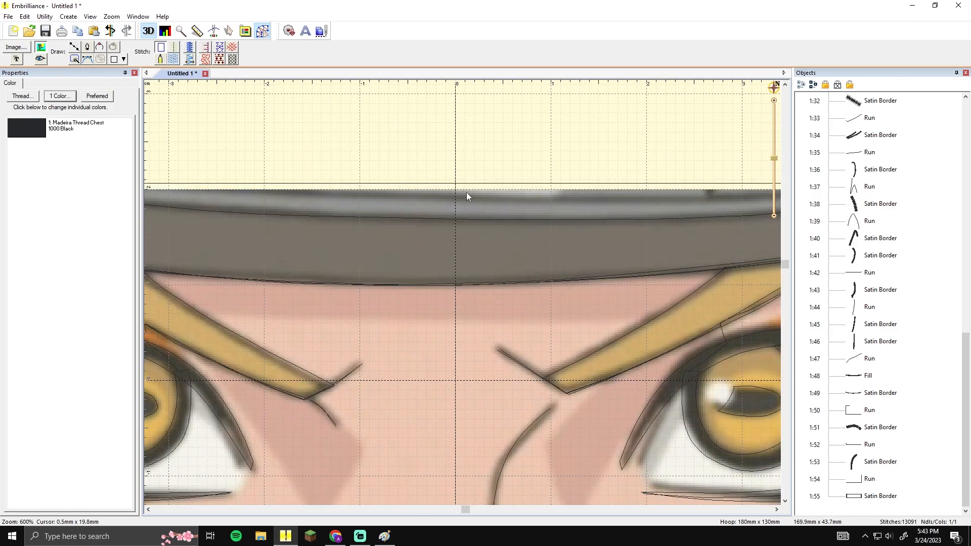
pyautogui.click(40, 59)
pyautogui.scroll(-2, 506, 158)
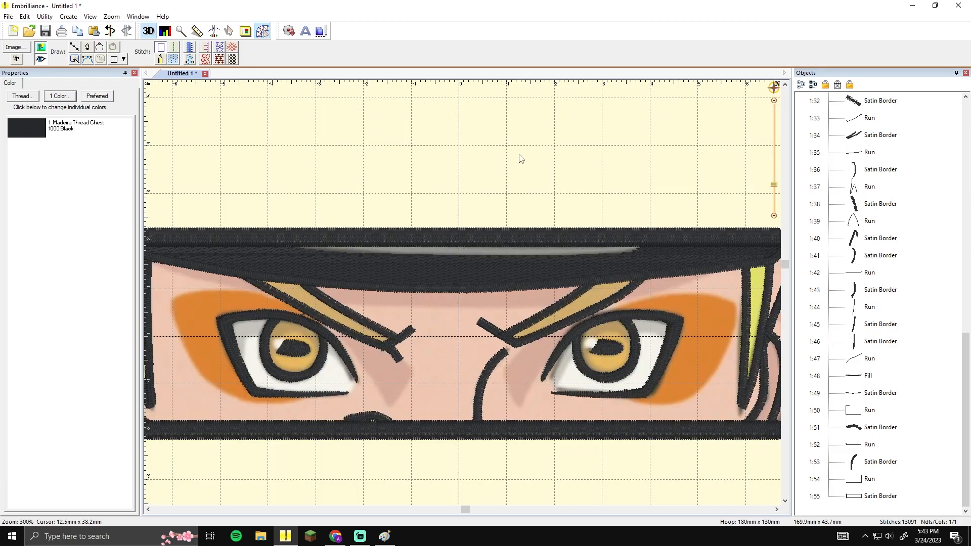
pyautogui.scroll(-2, 450, 167)
pyautogui.scroll(2, 451, 167)
pyautogui.click(43, 58)
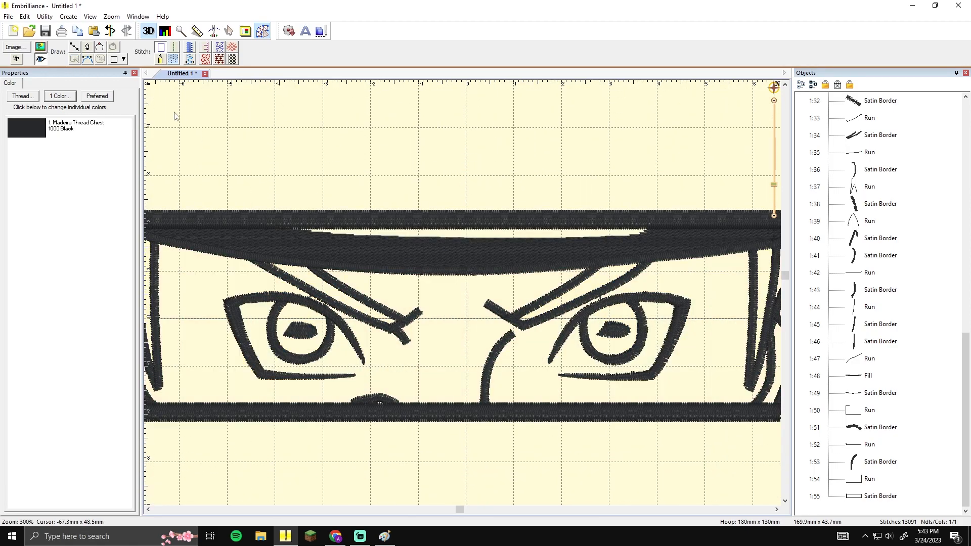
pyautogui.scroll(-2, 462, 136)
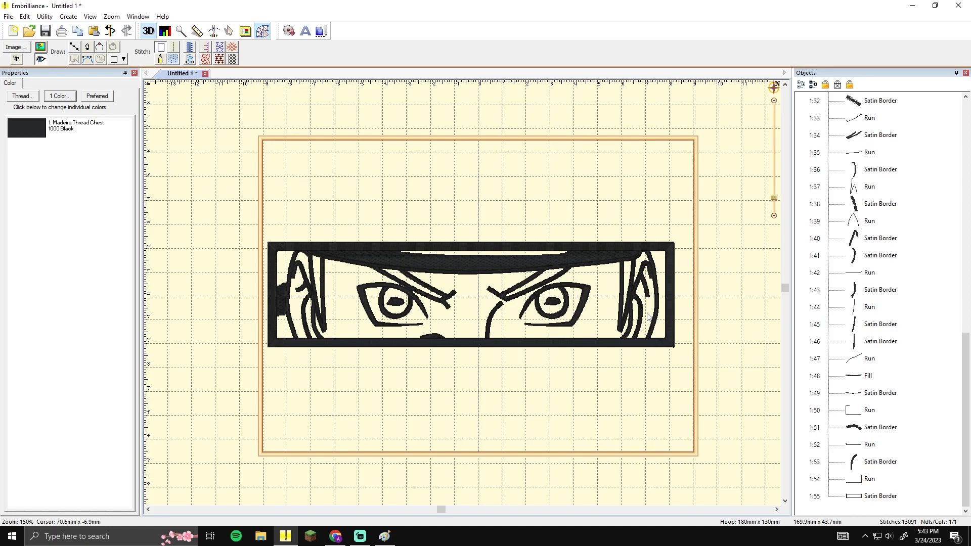
# Save the design as "naruto eyes" and show the background image again
pyautogui.hotkey('ctrl', 's')
pyautogui.write('naruto eyes')
pyautogui.press('Return')
pyautogui.click(41, 58)
pyautogui.click(43, 59)
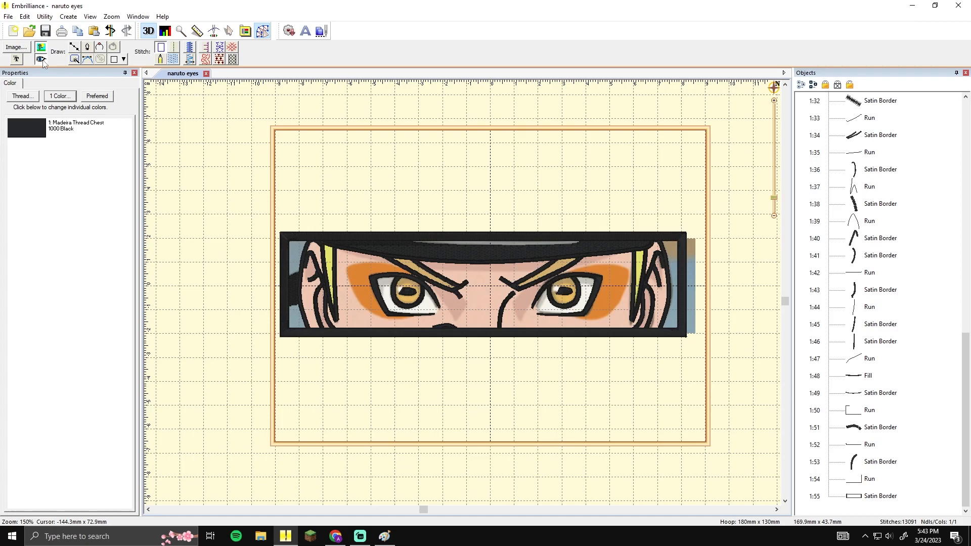
pyautogui.click(40, 51)
pyautogui.click(40, 51)
# Collapse the outline objects, add an empty design ahead of them in the stitching order and select it
pyautogui.moveTo(966, 354); pyautogui.dragTo(966, 122)
pyautogui.click(803, 101)
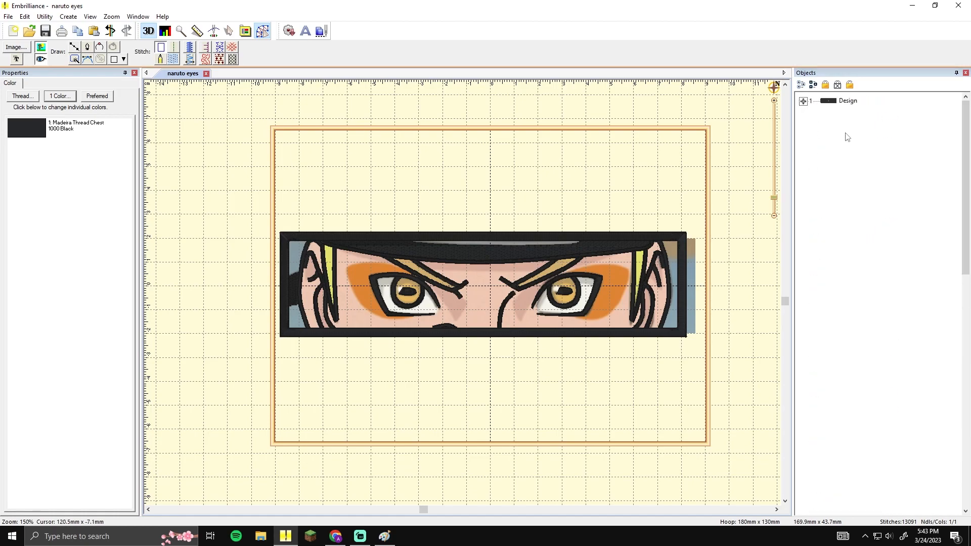
pyautogui.moveTo(832, 102); pyautogui.dragTo(844, 149)
pyautogui.click(832, 122)
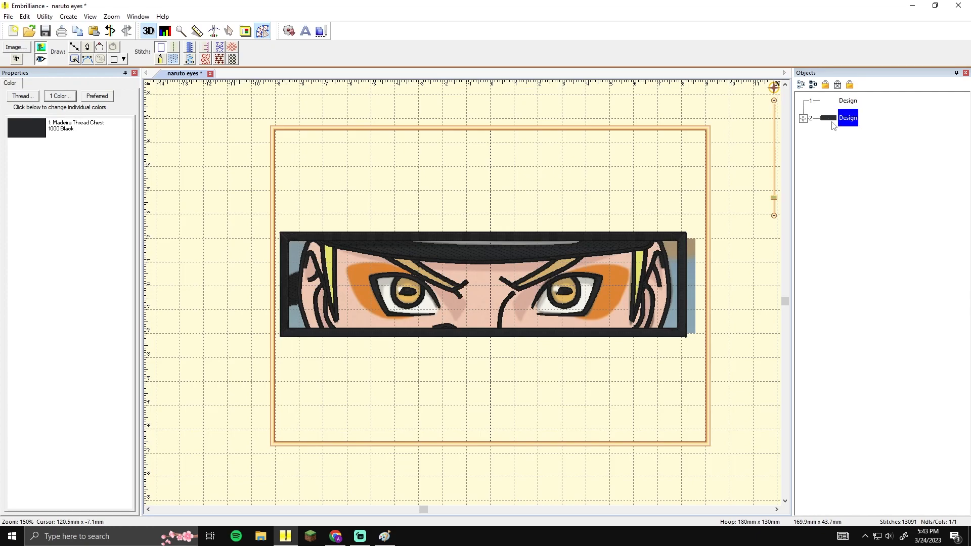
pyautogui.click(830, 110)
pyautogui.click(836, 103)
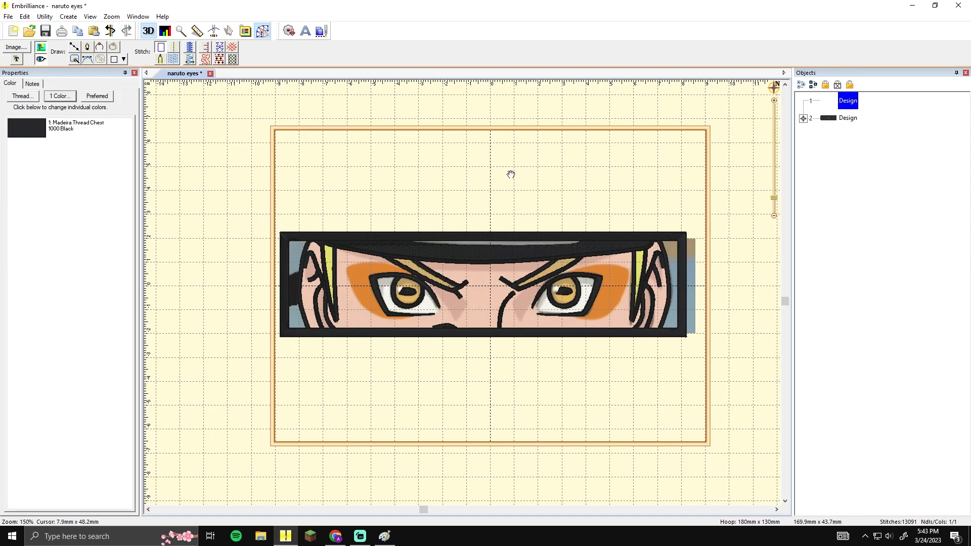
# Trace the outer edge of the orange marking around the left eye, from the upper eyelid around to the lower lid
pyautogui.scroll(4, 521, 177)
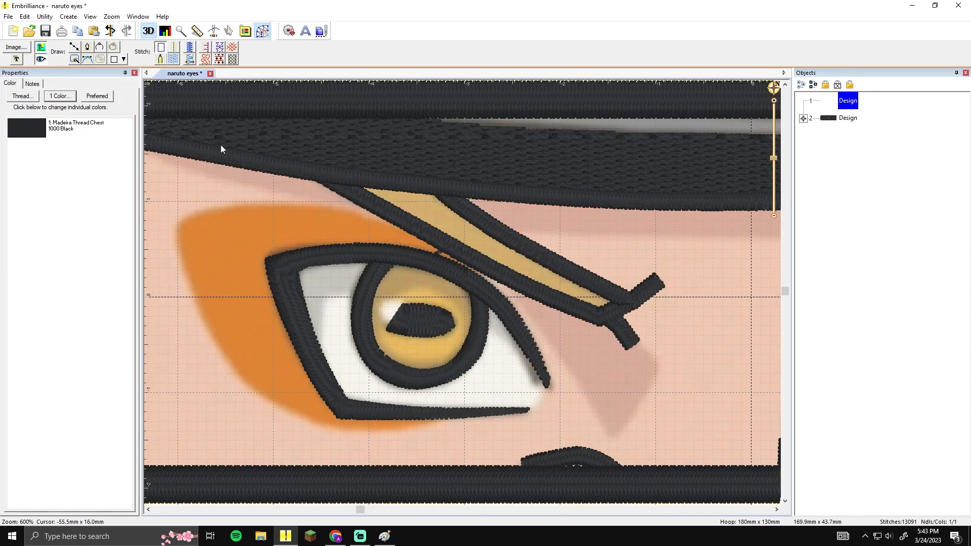
pyautogui.click(76, 48)
pyautogui.click(474, 276)
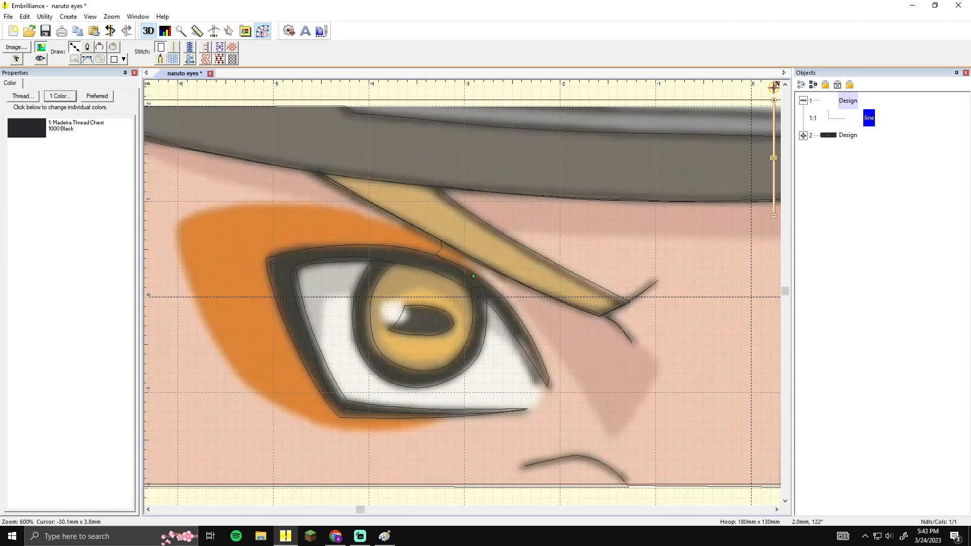
pyautogui.click(451, 251)
pyautogui.click(406, 228)
pyautogui.click(338, 208)
pyautogui.click(273, 205)
pyautogui.click(190, 282)
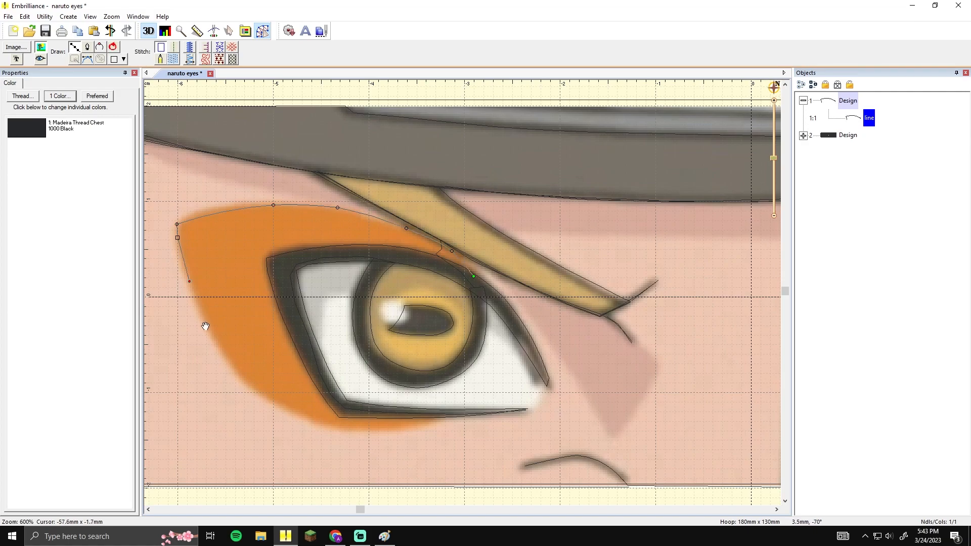
pyautogui.moveTo(205, 326); pyautogui.dragTo(195, 262)
pyautogui.click(214, 294)
pyautogui.click(267, 342)
pyautogui.click(328, 364)
pyautogui.click(387, 370)
pyautogui.click(433, 350)
# Close the left orange marking along the eye outline and stitch it as a fill, about 31 × 24 mm
pyautogui.click(330, 349)
pyautogui.hotkey('ctrl', 'z')
pyautogui.click(334, 349)
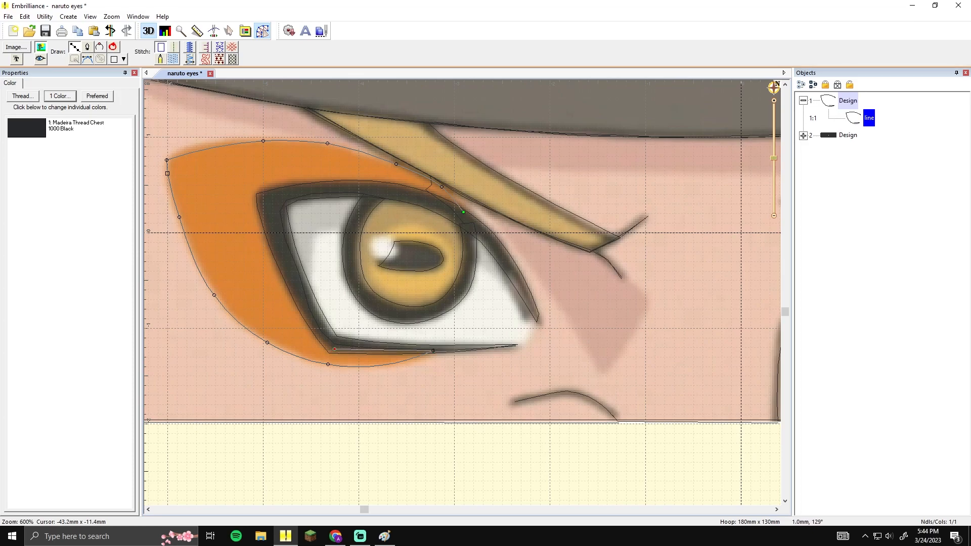
pyautogui.click(287, 270)
pyautogui.click(263, 199)
pyautogui.click(278, 193)
pyautogui.click(354, 184)
pyautogui.click(406, 195)
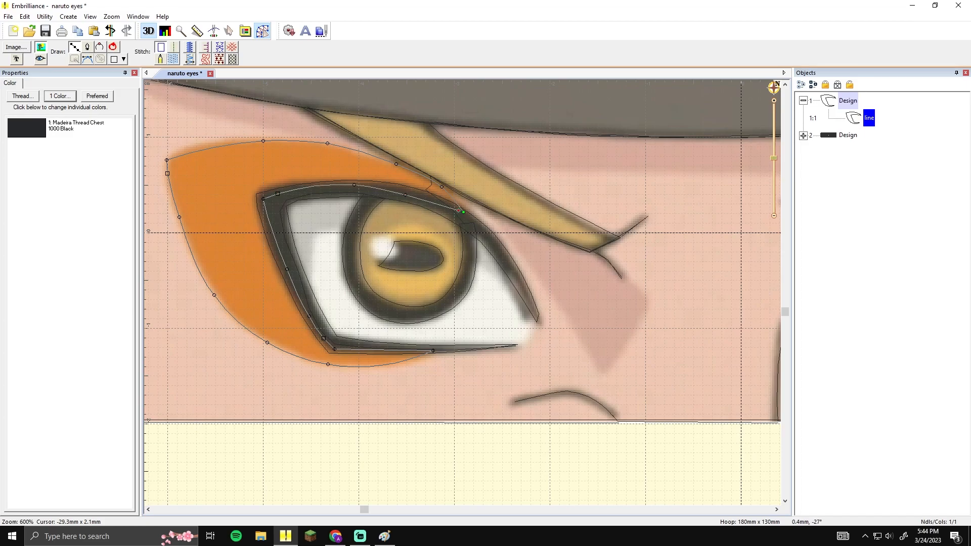
pyautogui.click(463, 212)
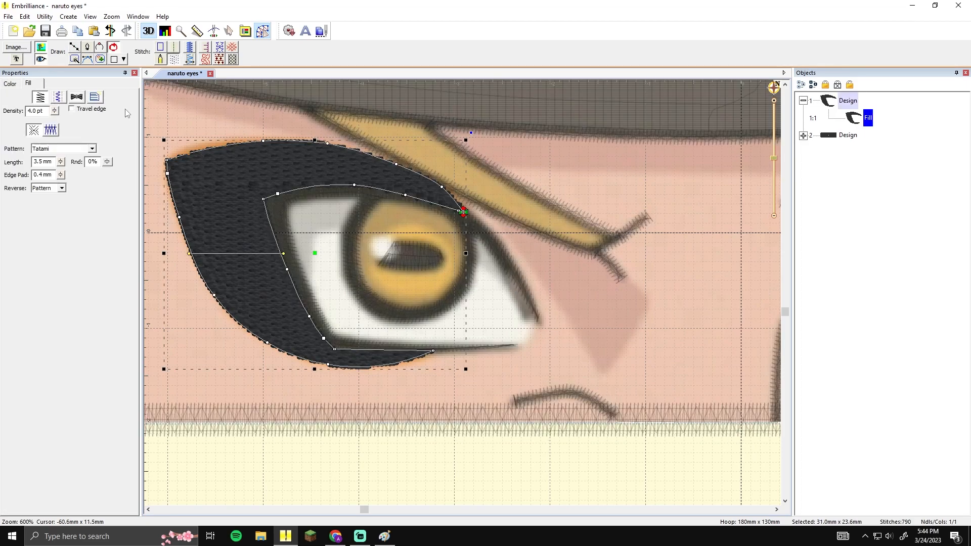
# Search the threads for "orange" and color the left marking's fill Madeira 1065 Orange Sunrise
pyautogui.click(10, 83)
pyautogui.click(79, 130)
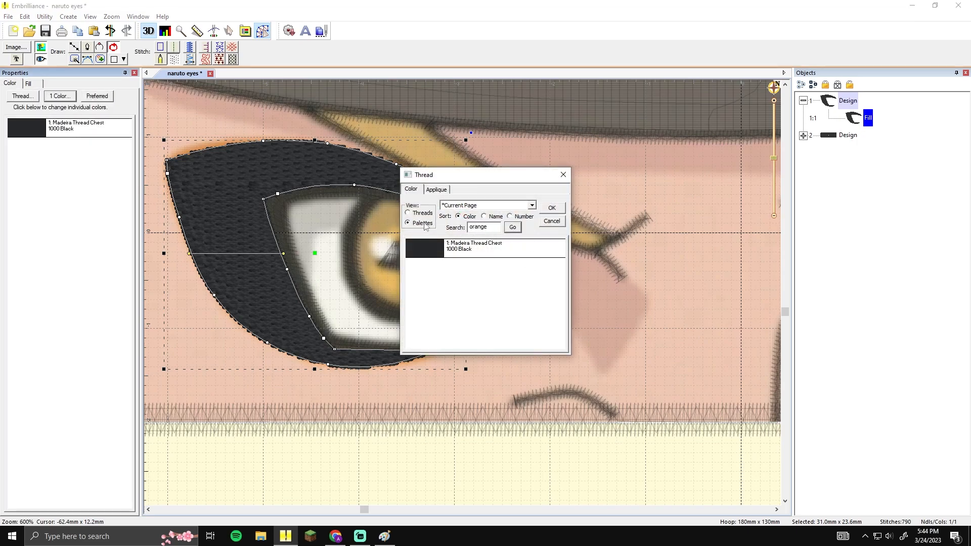
pyautogui.click(506, 229)
pyautogui.doubleClick(497, 249)
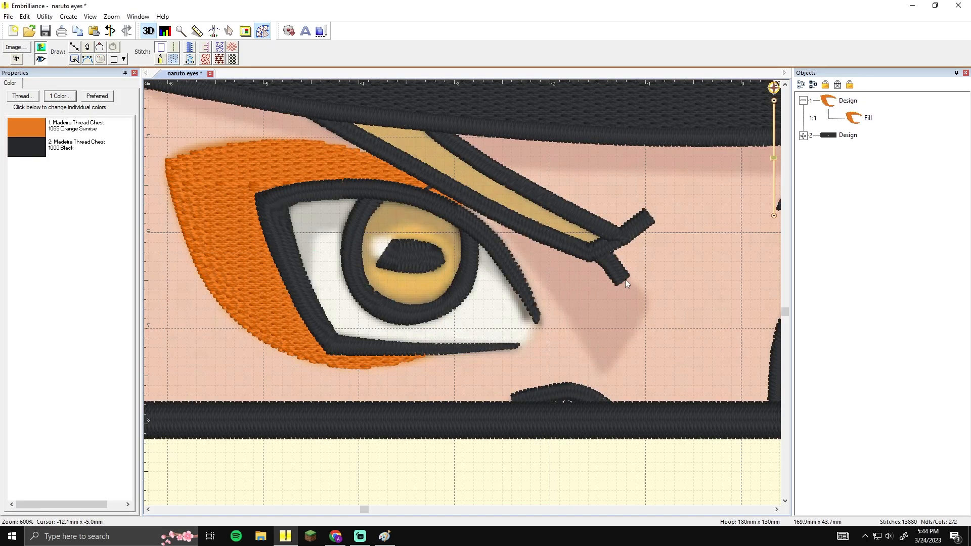
pyautogui.scroll(-3, 606, 265)
pyautogui.scroll(3, 521, 273)
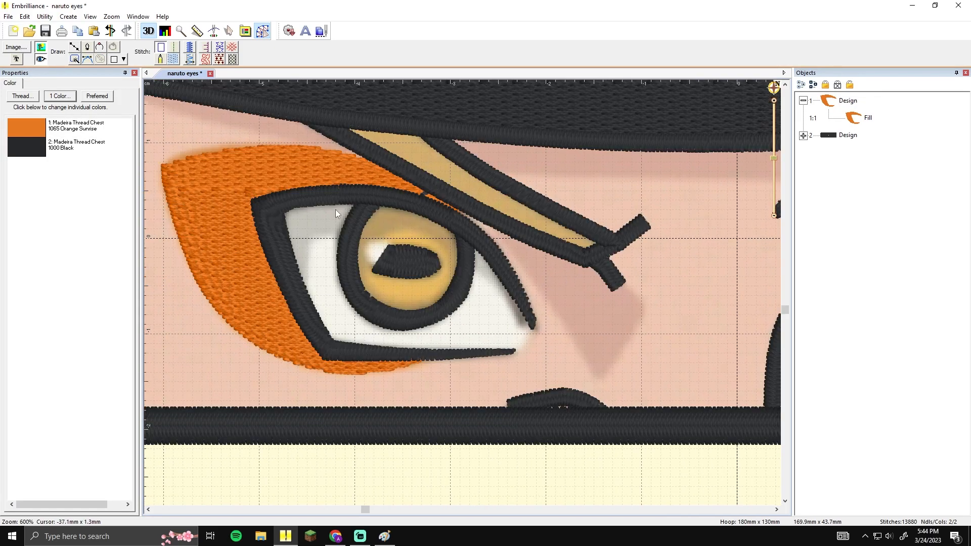
# With the orange fill as the insertion point, trace the outer edge of the right eye's orange marking from the lower lid upward
pyautogui.click(362, 217)
pyautogui.click(322, 172)
pyautogui.moveTo(460, 219); pyautogui.dragTo(460, 347)
pyautogui.click(666, 325)
pyautogui.moveTo(667, 325)
pyautogui.mouseDown()
pyautogui.moveTo(447, 299)
pyautogui.moveTo(274, 321)
pyautogui.mouseUp()
pyautogui.click(867, 101)
pyautogui.moveTo(488, 197); pyautogui.dragTo(223, 226)
pyautogui.click(503, 192)
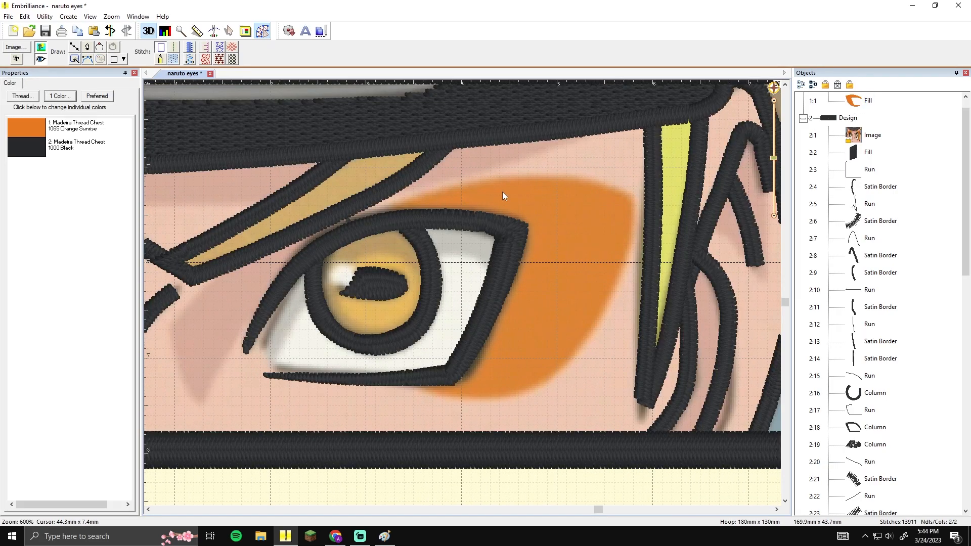
pyautogui.click(870, 103)
pyautogui.click(78, 46)
pyautogui.click(420, 387)
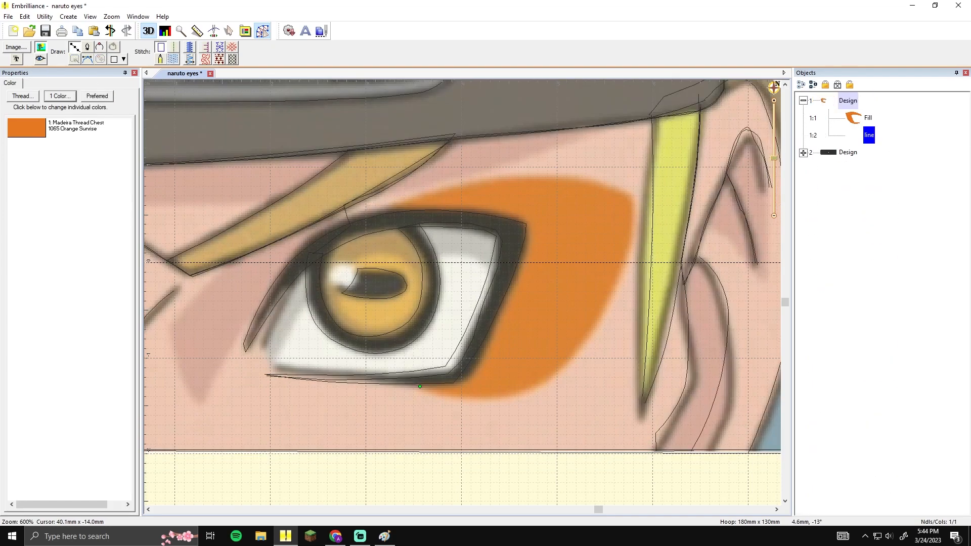
pyautogui.click(464, 396)
pyautogui.click(547, 376)
pyautogui.click(596, 330)
pyautogui.click(613, 189)
pyautogui.click(574, 178)
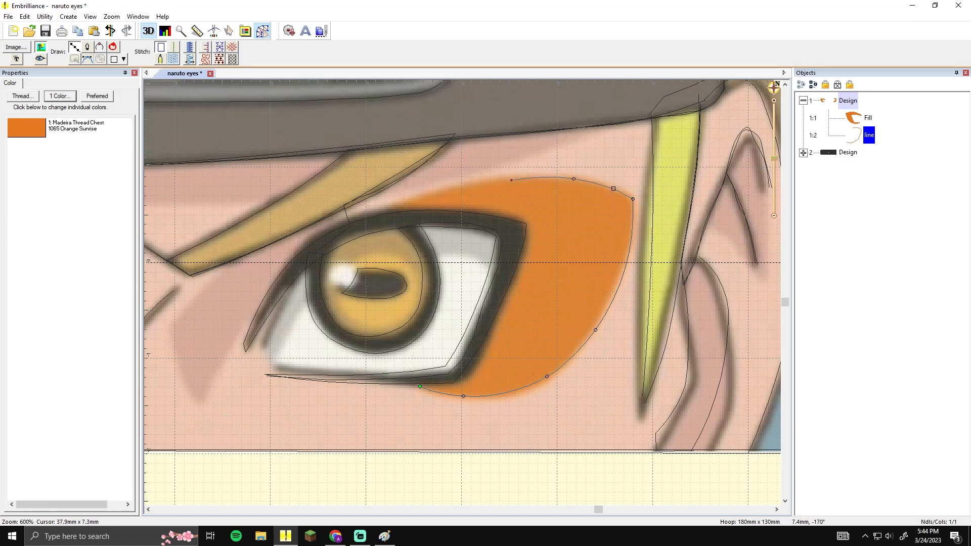
pyautogui.click(512, 180)
# Close the right orange marking along the eye outline and stitch it as a fill, about 26 × 23 mm
pyautogui.rightClick(434, 216)
pyautogui.rightClick(476, 221)
pyautogui.rightClick(518, 230)
pyautogui.rightClick(504, 279)
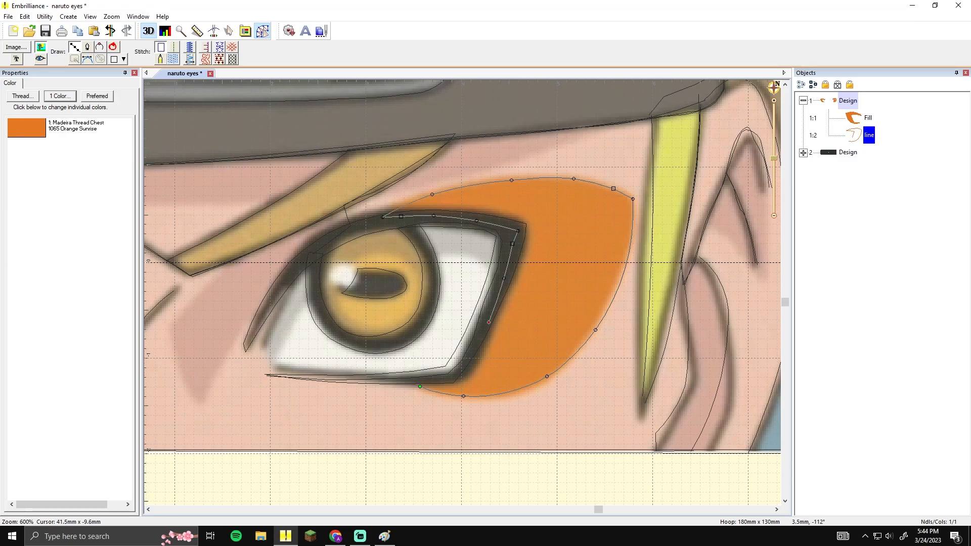
pyautogui.rightClick(489, 322)
pyautogui.click(420, 387)
pyautogui.moveTo(420, 391); pyautogui.dragTo(323, 203)
pyautogui.click(593, 165)
# Inspect both orange eye markings, with the background image hidden and shown and at different magnifications
pyautogui.scroll(-3, 594, 165)
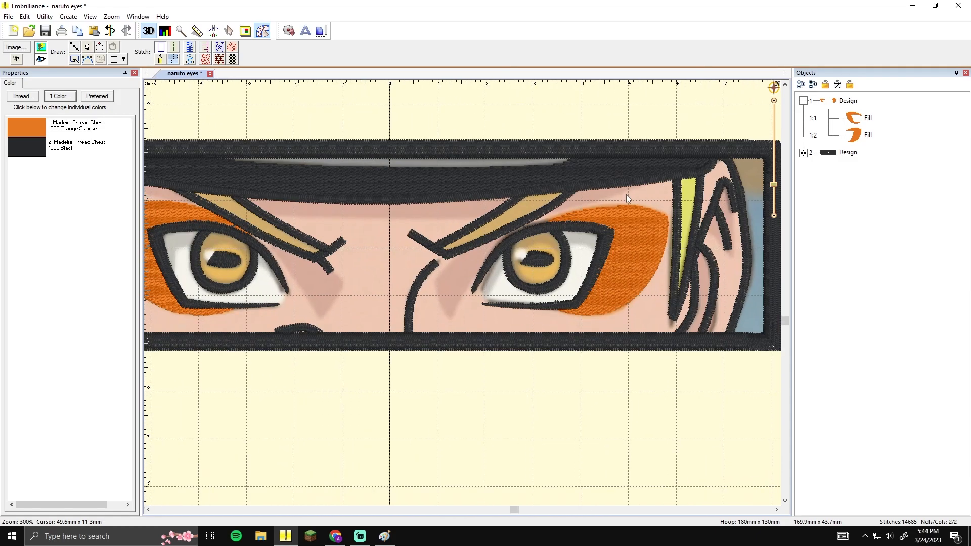
pyautogui.scroll(-3, 626, 198)
pyautogui.click(41, 48)
pyautogui.click(41, 48)
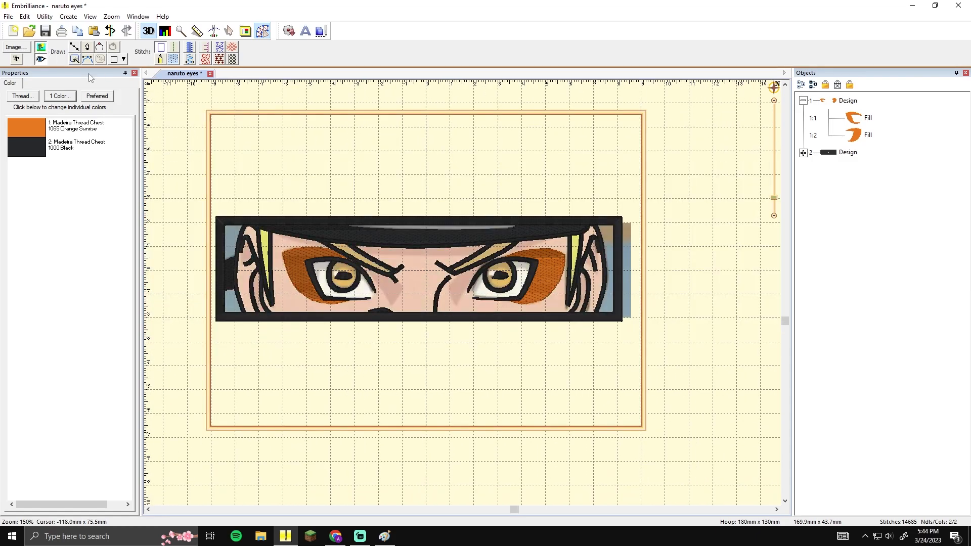
pyautogui.scroll(6, 445, 207)
pyautogui.click(691, 197)
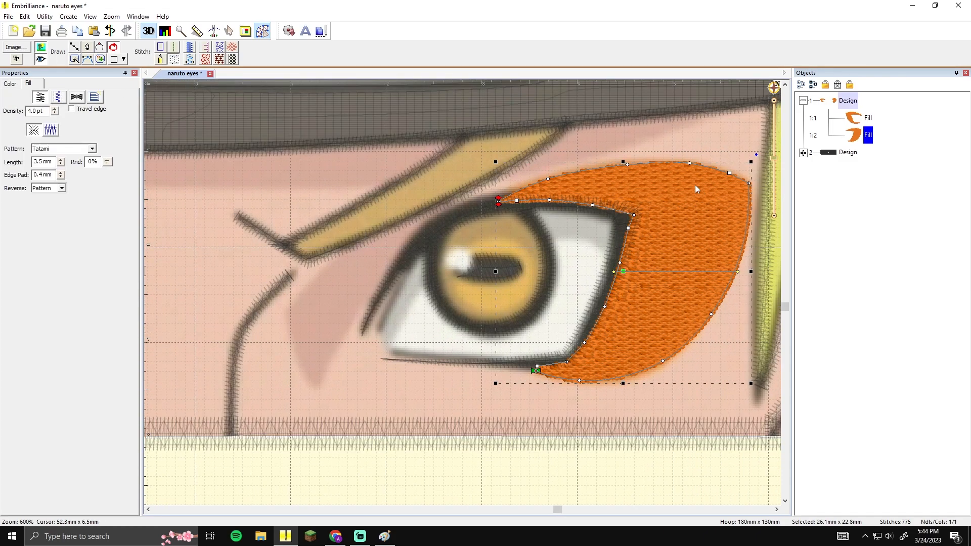
pyautogui.click(662, 133)
pyautogui.scroll(-4, 269, 234)
pyautogui.scroll(4, 314, 206)
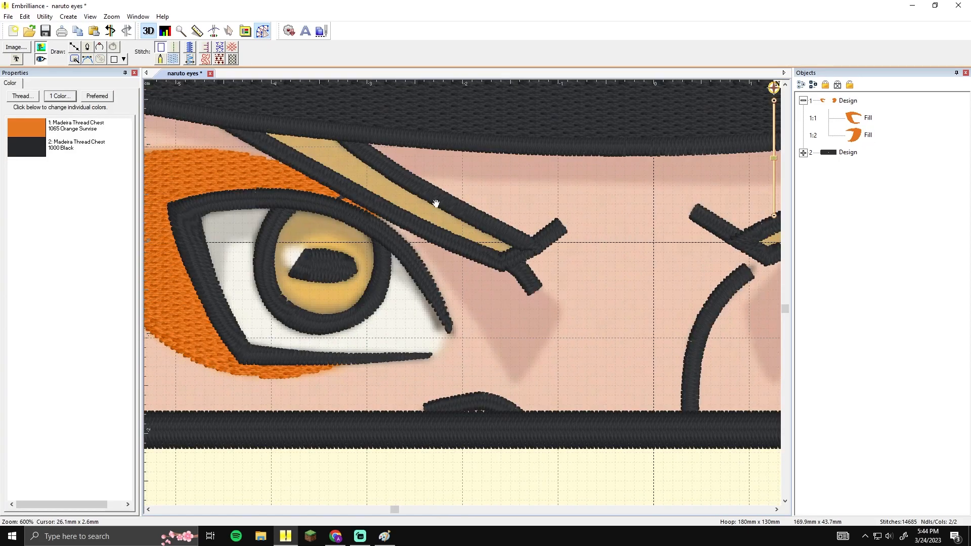
pyautogui.scroll(-3, 419, 206)
pyautogui.scroll(3, 402, 204)
# Trace a closed outline around the left eye's iris and stitch it as a fill, about 12 × 12 mm
pyautogui.click(74, 48)
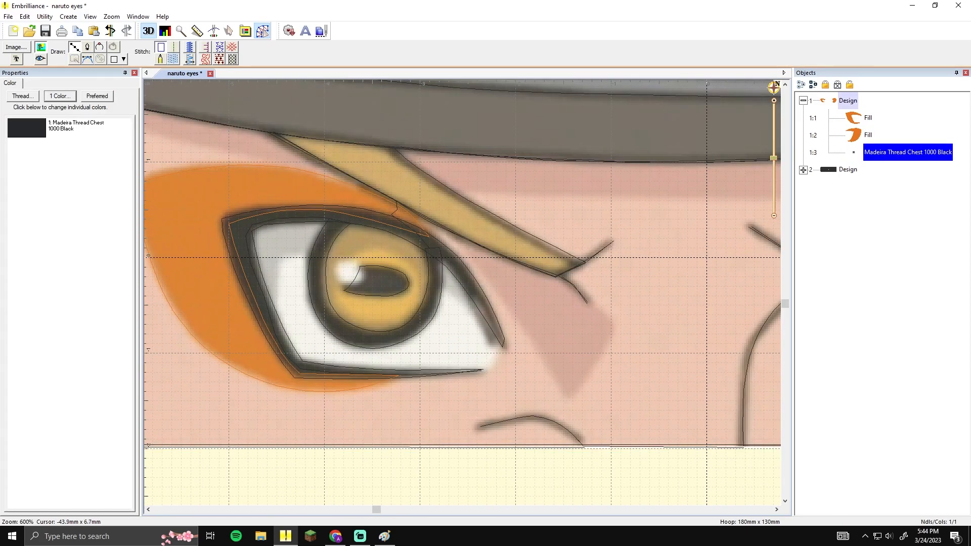
pyautogui.click(341, 221)
pyautogui.click(325, 249)
pyautogui.click(321, 281)
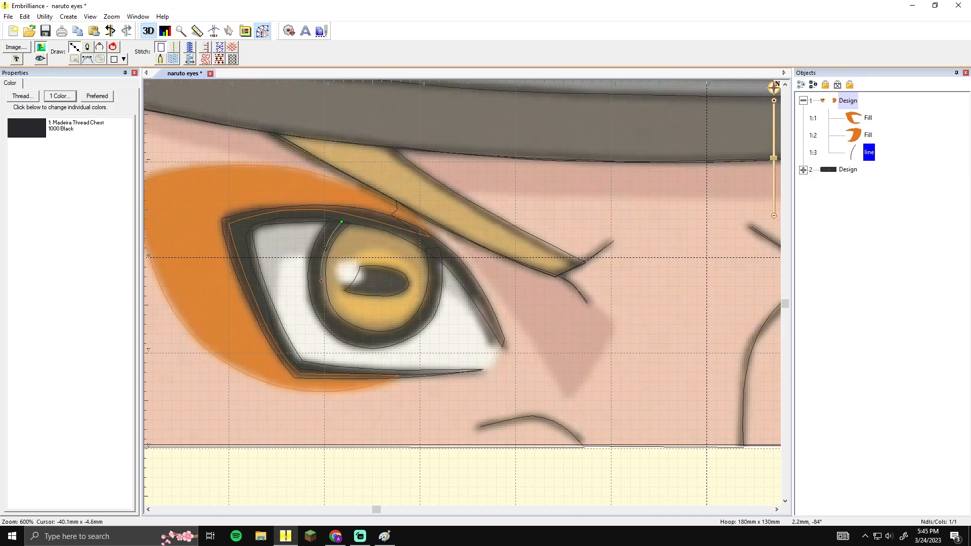
pyautogui.click(367, 336)
pyautogui.click(406, 331)
pyautogui.click(433, 296)
pyautogui.click(432, 245)
pyautogui.hotkey('ctrl', 'z')
pyautogui.click(367, 219)
pyautogui.click(343, 219)
pyautogui.press('Return')
pyautogui.click(175, 61)
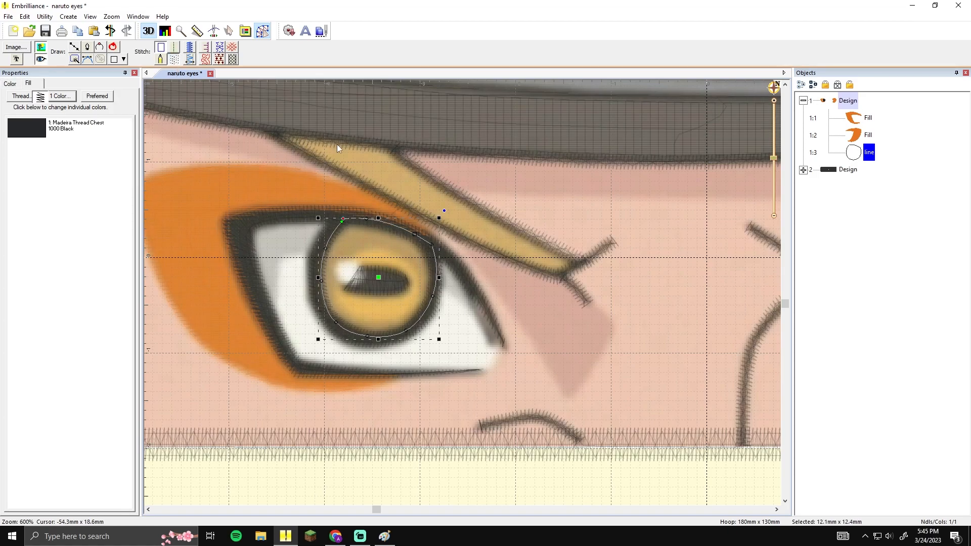
# Inspect the left iris fill and its thread color, comparing it with the background image and the untouched right eye
pyautogui.click(43, 49)
pyautogui.click(43, 49)
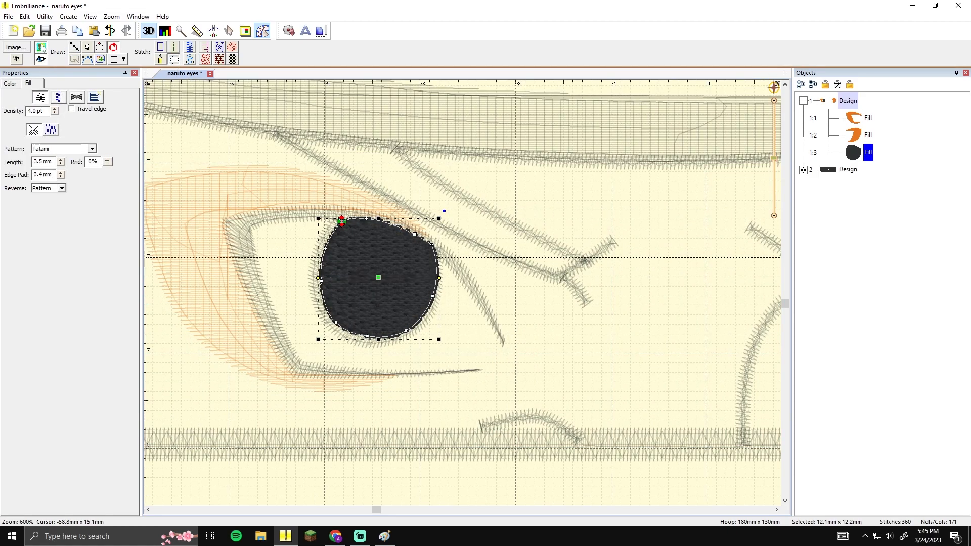
pyautogui.click(578, 200)
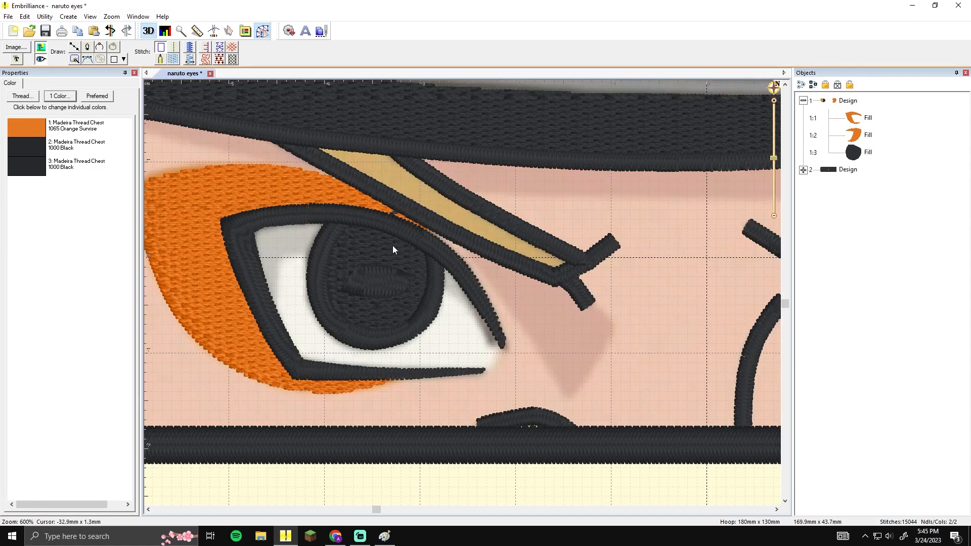
pyautogui.click(393, 245)
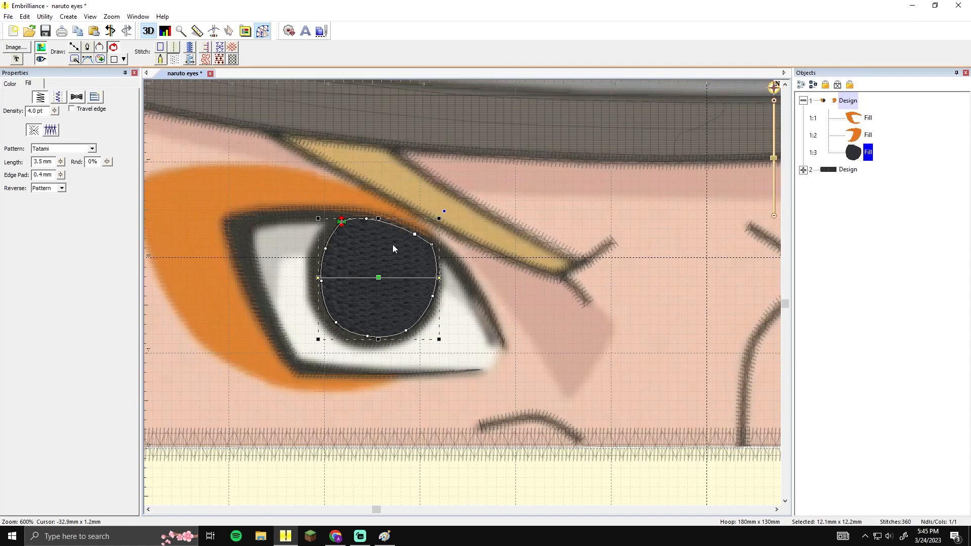
pyautogui.click(10, 83)
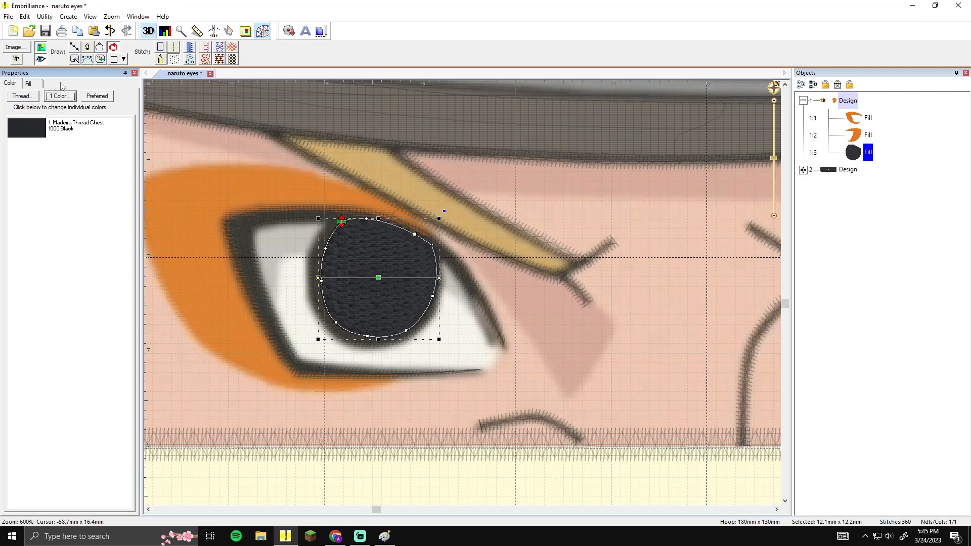
pyautogui.click(41, 48)
pyautogui.click(41, 48)
pyautogui.scroll(-3, 561, 175)
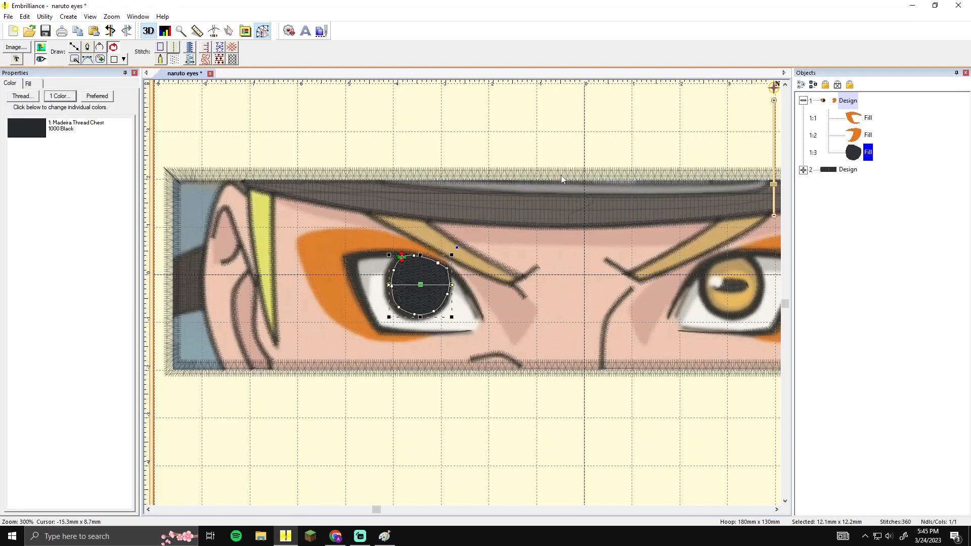
pyautogui.moveTo(553, 228); pyautogui.dragTo(519, 234)
pyautogui.click(520, 240)
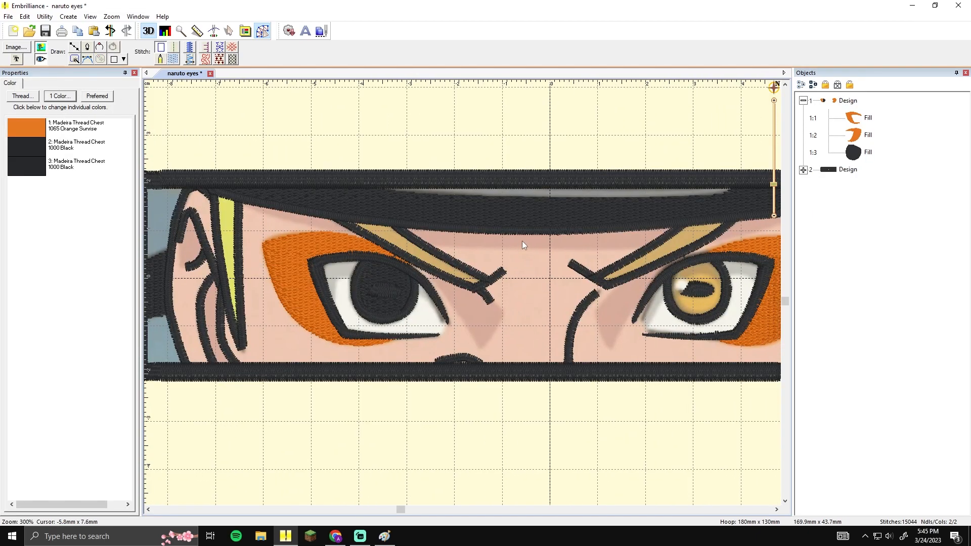
# Set the thread color of the left iris fill to Madeira Thread Chest 1173 Cinnamon
pyautogui.click(388, 277)
pyautogui.click(12, 83)
pyautogui.click(44, 122)
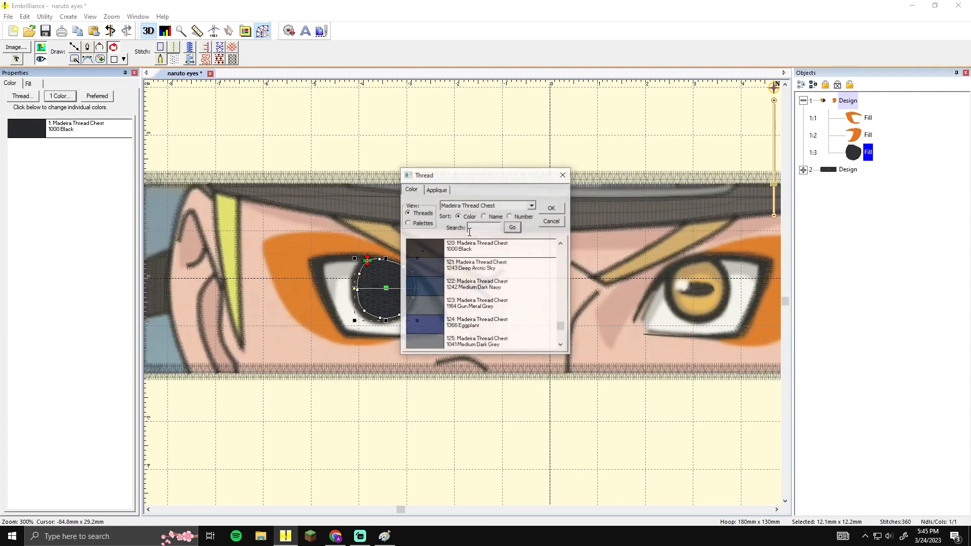
pyautogui.write('orannm')
pyautogui.press('BackSpace')
pyautogui.write('ge')
pyautogui.click(492, 268)
pyautogui.click(482, 310)
pyautogui.click(488, 324)
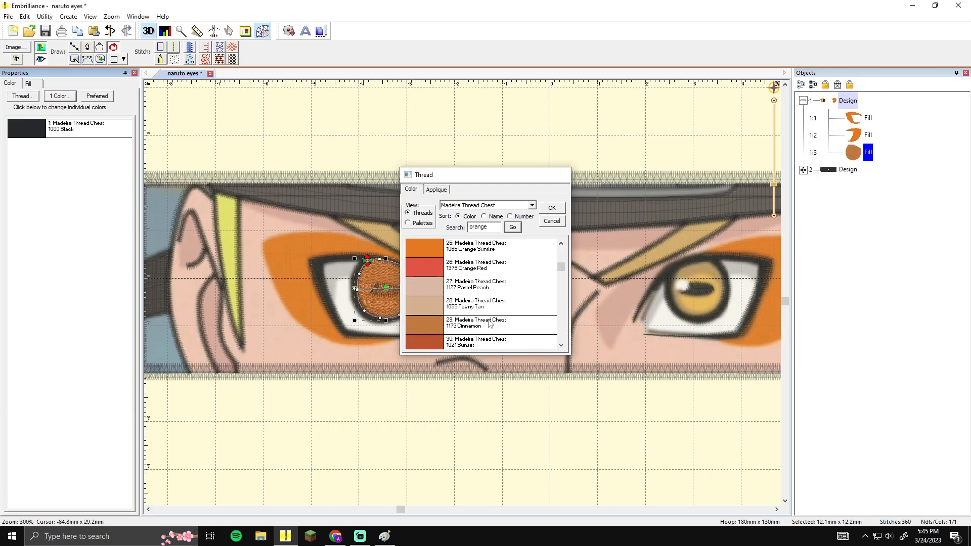
pyautogui.click(552, 208)
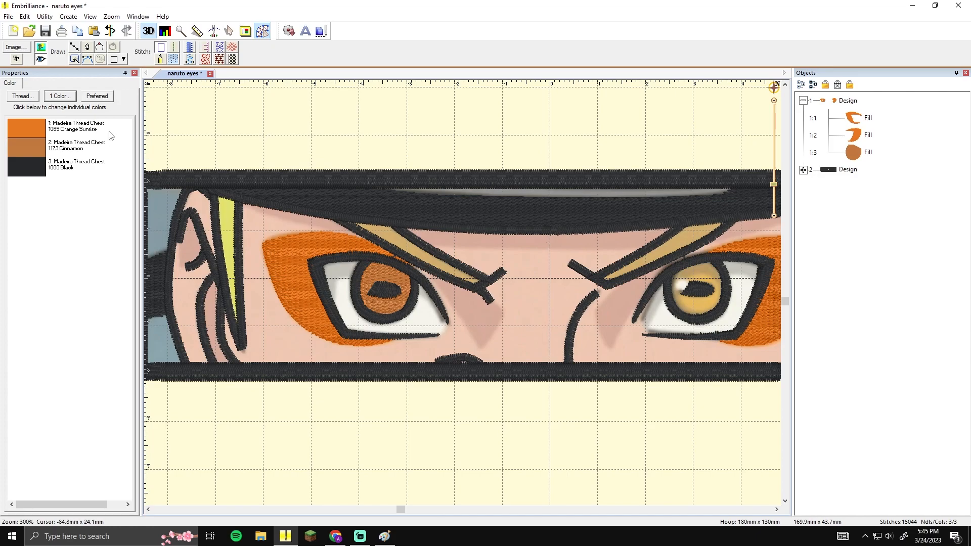
# Compare the left iris color with the background image and with the Naruto sage mode reference pictures in Chrome
pyautogui.click(42, 48)
pyautogui.click(42, 48)
pyautogui.click(42, 59)
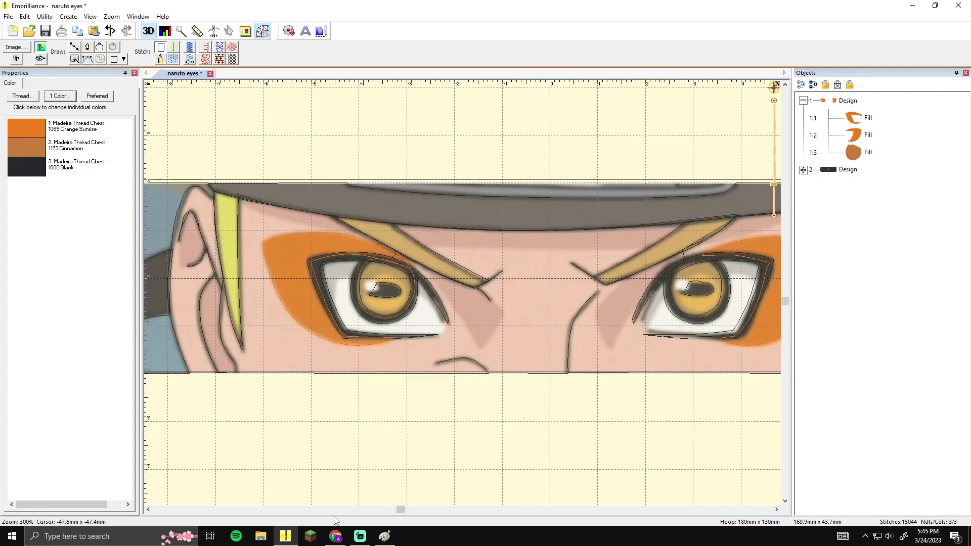
pyautogui.click(335, 536)
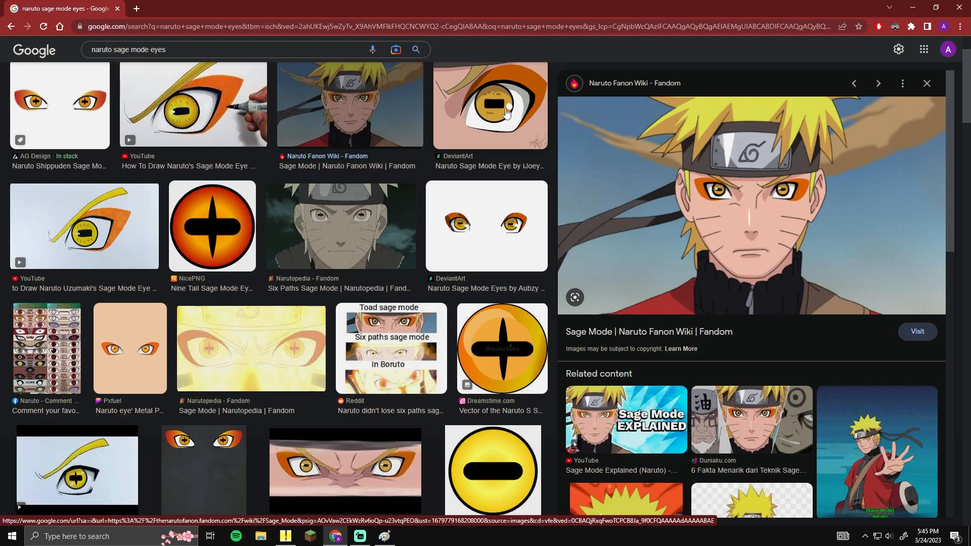
pyautogui.click(357, 539)
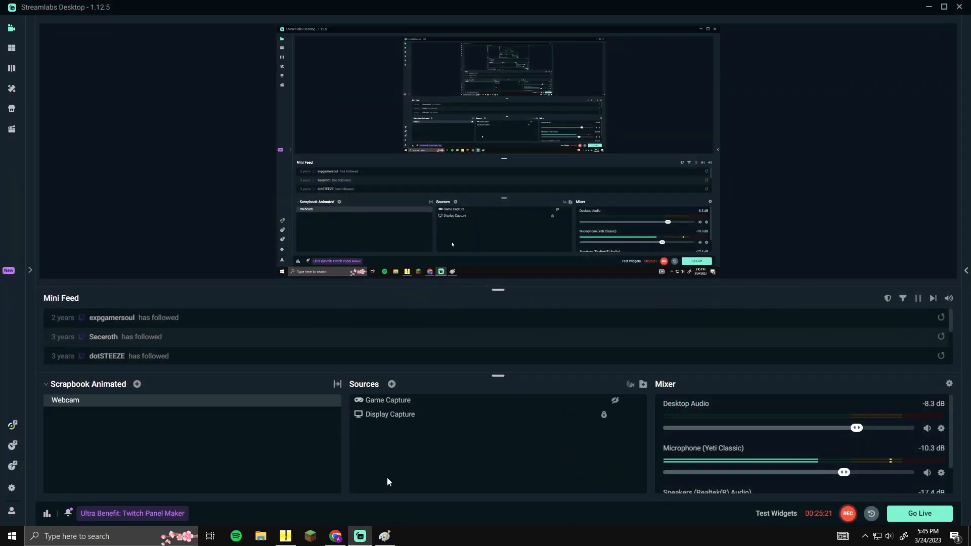
pyautogui.click(285, 536)
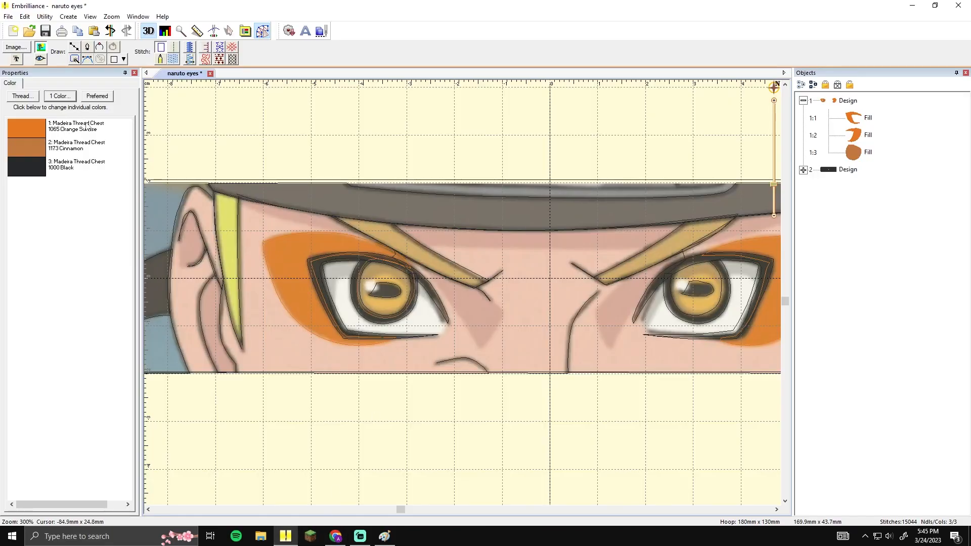
# Change the left iris fill's thread to Madeira 1278 True Orange and check it against both eyes
pyautogui.click(411, 287)
pyautogui.click(41, 59)
pyautogui.click(293, 215)
pyautogui.scroll(3, 420, 275)
pyautogui.click(290, 248)
pyautogui.click(10, 84)
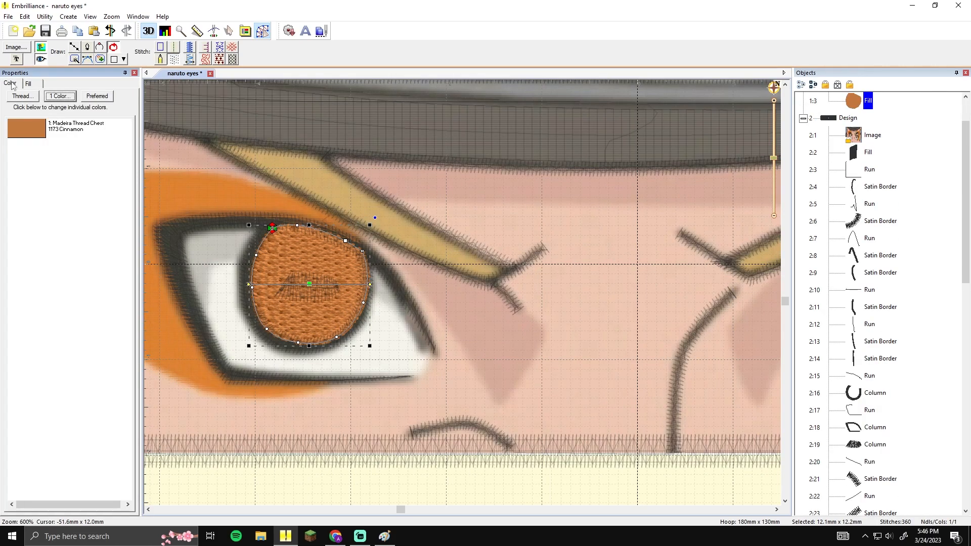
pyautogui.click(62, 127)
pyautogui.click(519, 283)
pyautogui.click(516, 309)
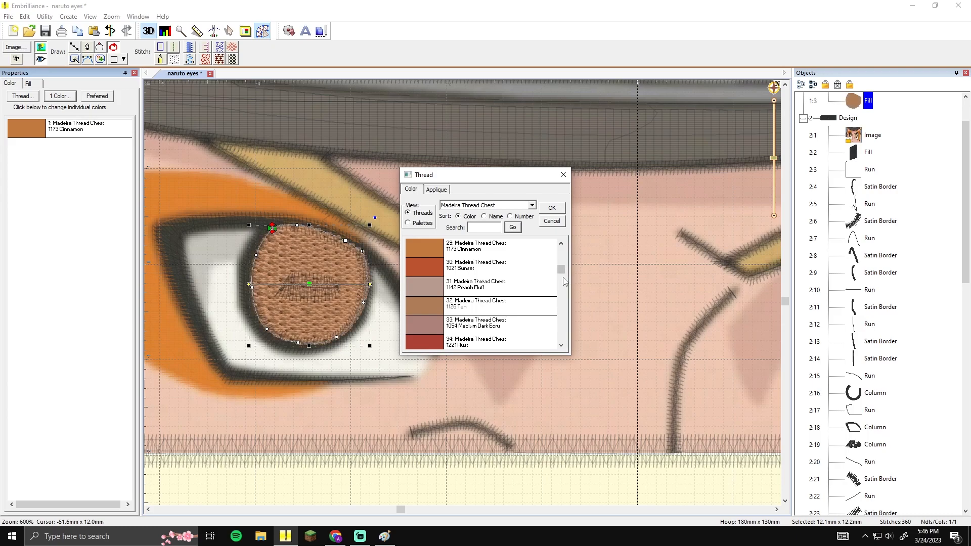
pyautogui.scroll(4, 521, 324)
pyautogui.click(535, 289)
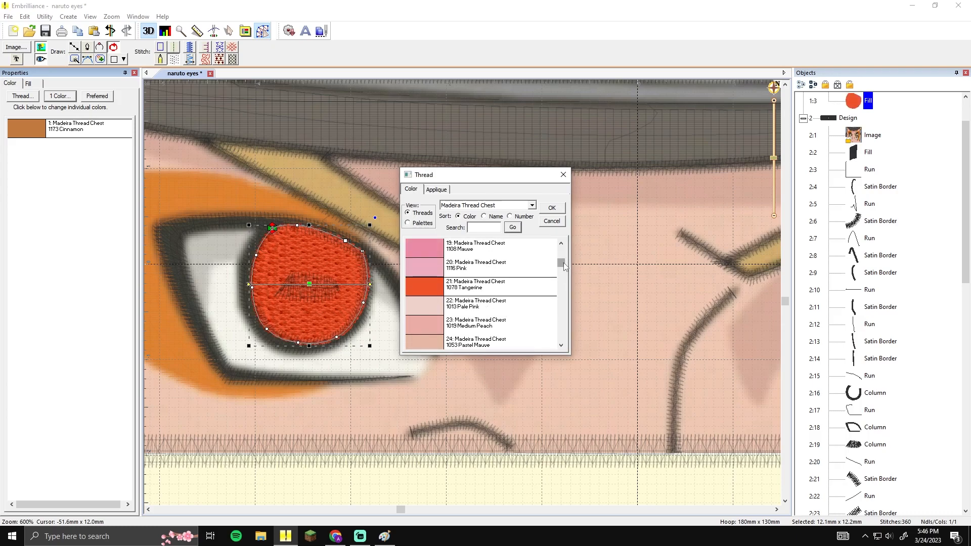
pyautogui.moveTo(563, 264); pyautogui.dragTo(560, 276)
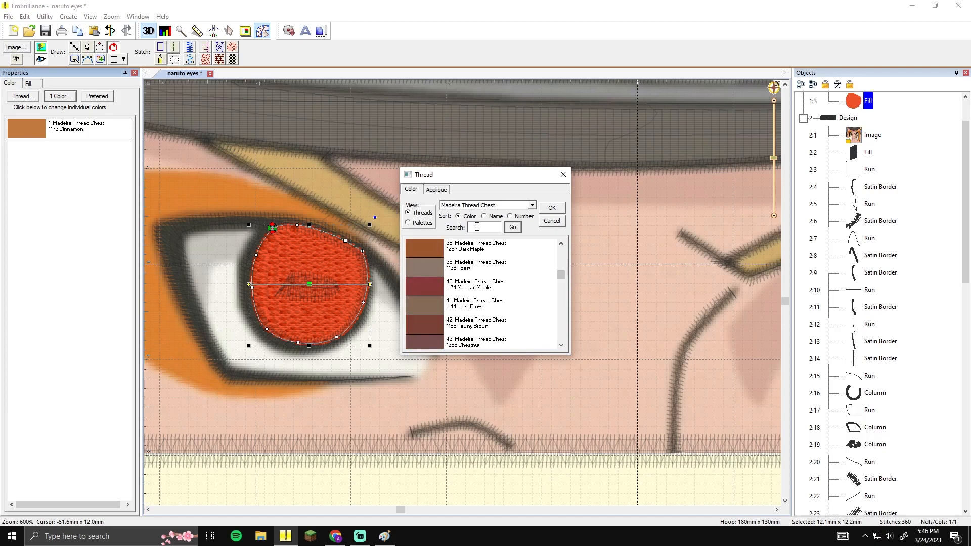
pyautogui.write('orange')
pyautogui.press('Return')
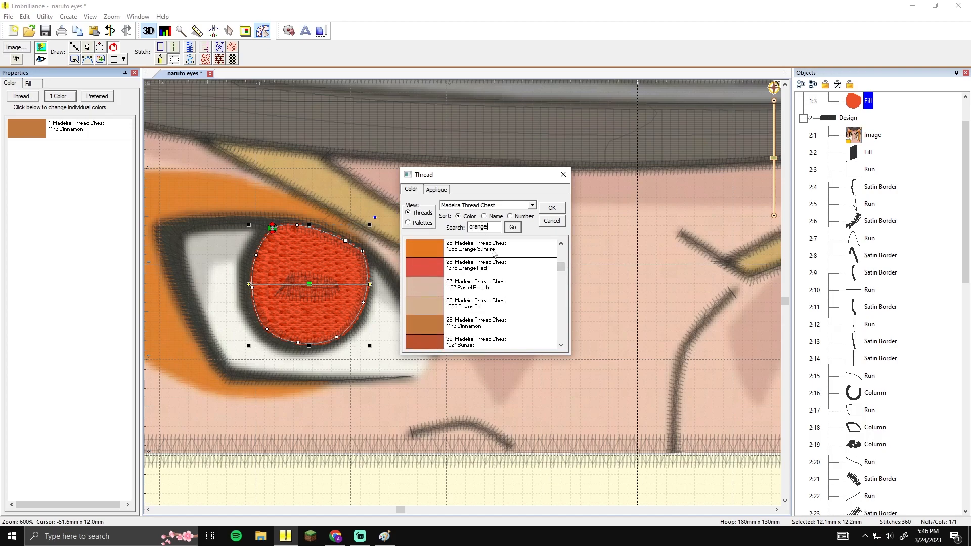
pyautogui.press('Return')
pyautogui.click(488, 267)
pyautogui.scroll(-5, 493, 261)
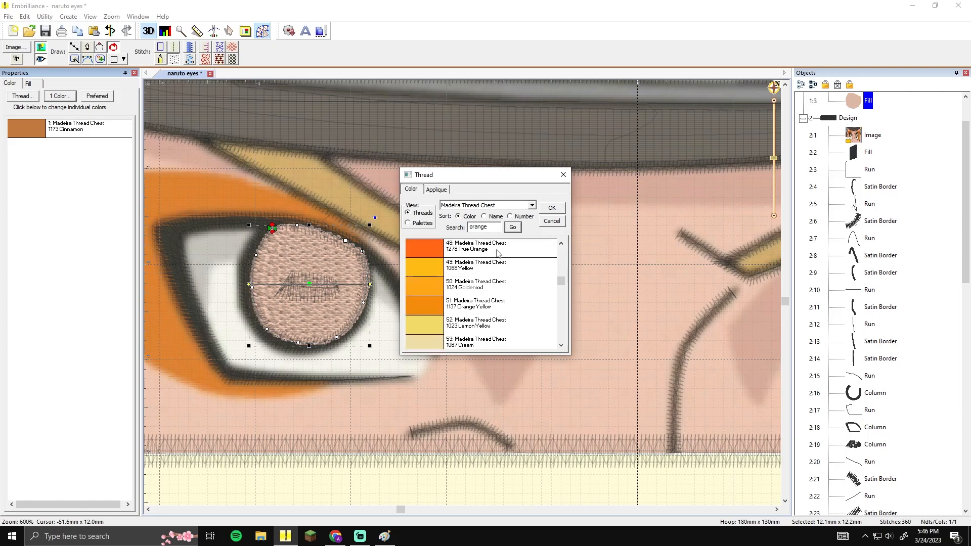
pyautogui.click(501, 250)
pyautogui.click(552, 208)
pyautogui.click(572, 246)
pyautogui.scroll(-2, 571, 247)
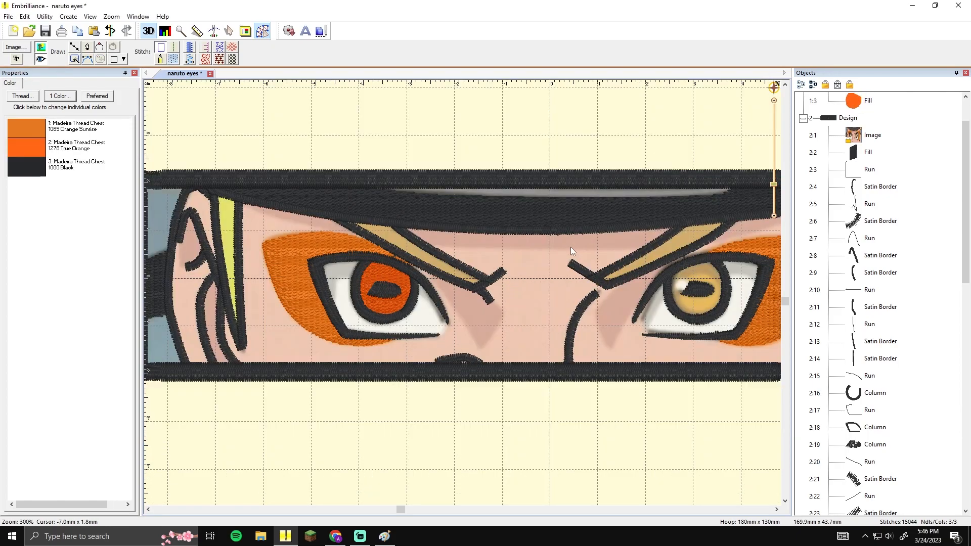
pyautogui.hscroll(-1, 513, 248)
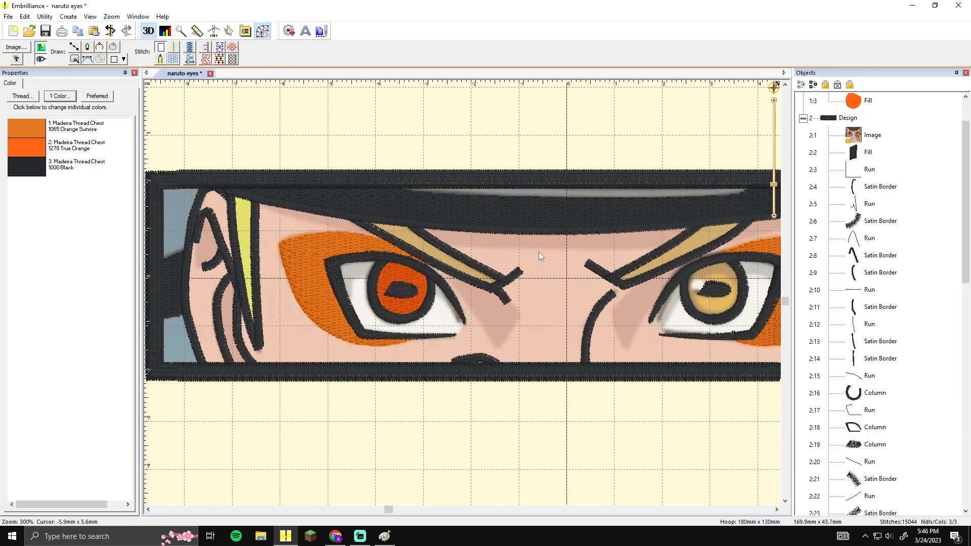
# Recolor the left iris fill with 1065 Orange Sunrise from the current page's palette
pyautogui.scroll(2, 460, 286)
pyautogui.click(295, 217)
pyautogui.click(382, 250)
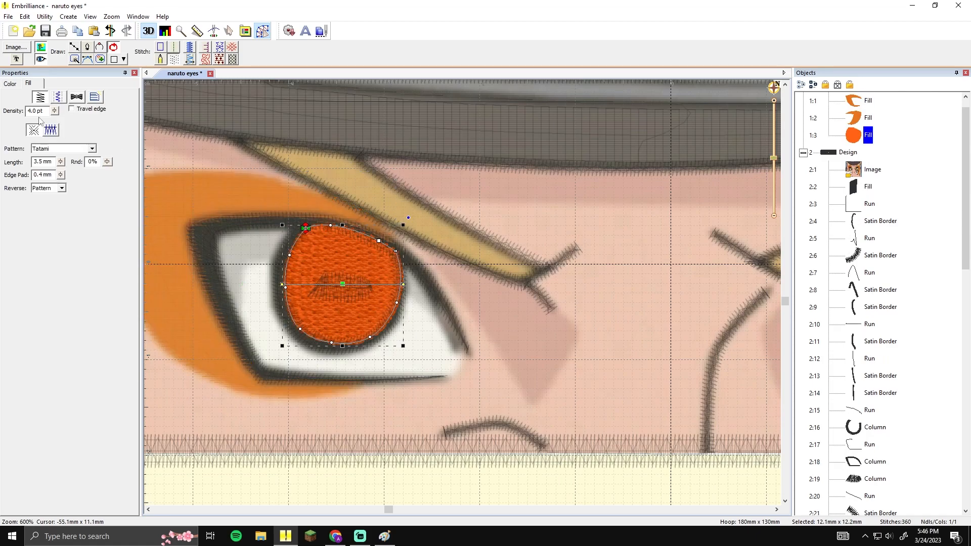
pyautogui.click(10, 83)
pyautogui.click(22, 97)
pyautogui.click(413, 223)
pyautogui.click(500, 264)
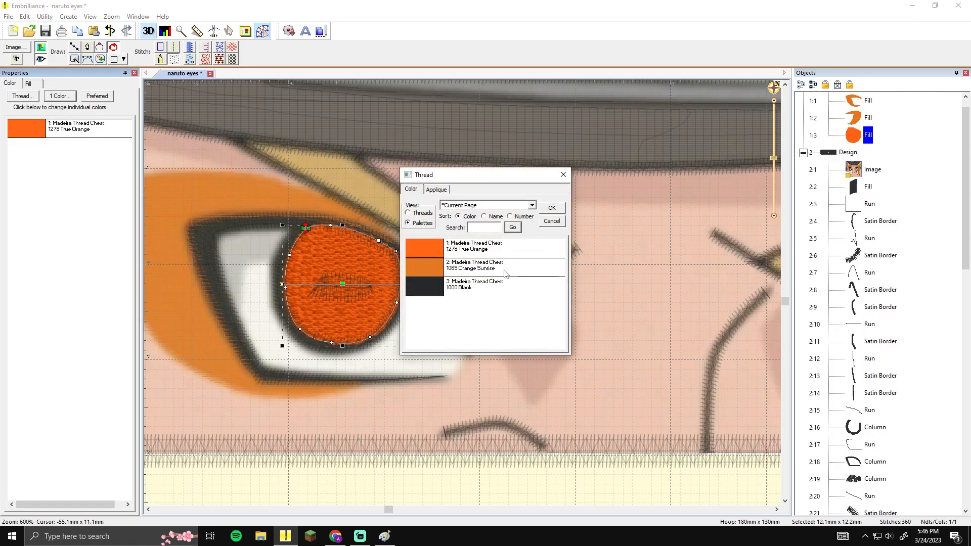
pyautogui.click(551, 208)
pyautogui.click(571, 250)
pyautogui.click(597, 238)
# Set the thread color of the left eye's orange marking to Madeira 1278 True Orange
pyautogui.click(250, 224)
pyautogui.click(247, 196)
pyautogui.click(10, 83)
pyautogui.click(22, 96)
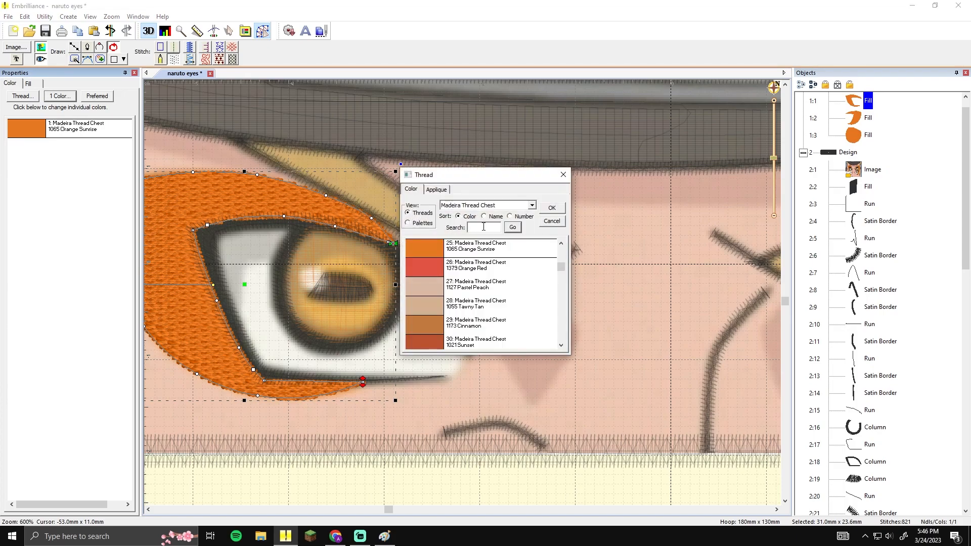
pyautogui.write('e')
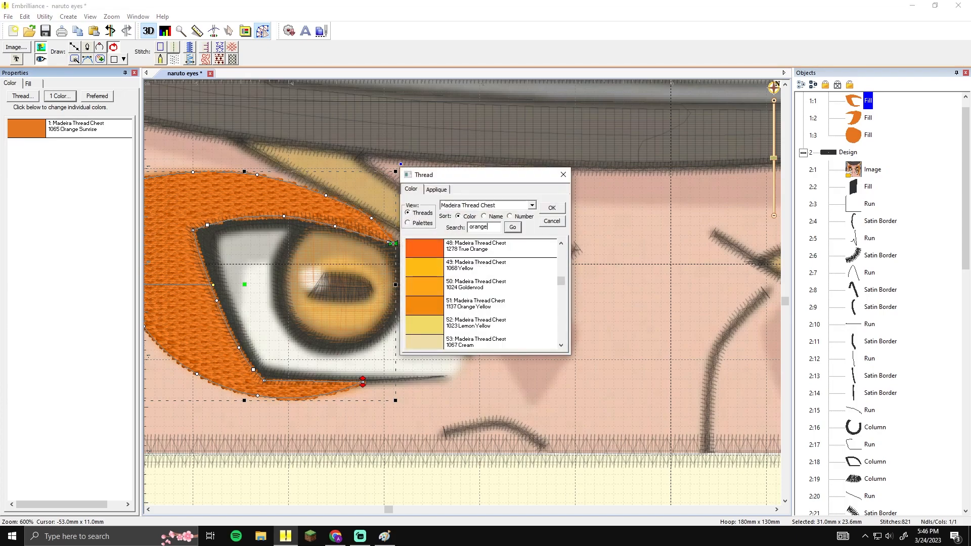
pyautogui.click(484, 251)
pyautogui.scroll(-1, 484, 252)
pyautogui.click(484, 251)
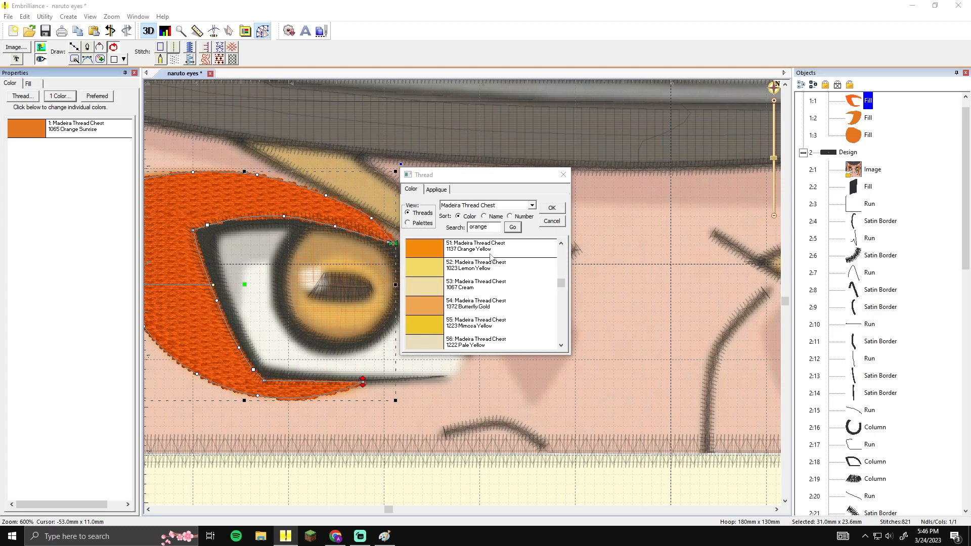
pyautogui.click(512, 230)
pyautogui.click(512, 229)
pyautogui.click(510, 231)
pyautogui.click(510, 231)
pyautogui.click(501, 247)
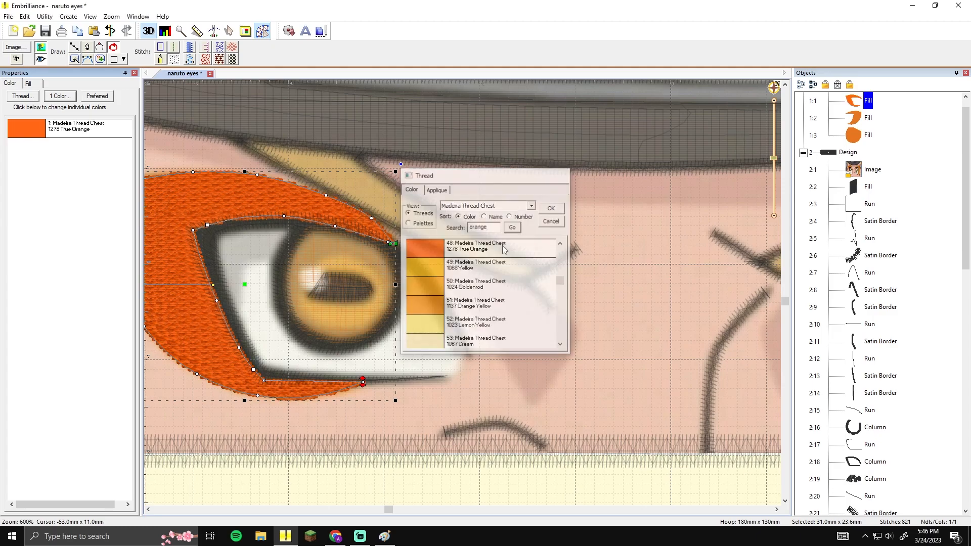
pyautogui.click(552, 208)
pyautogui.click(609, 229)
# Inspect the recolored left marking within the whole design and up close, with the background image hidden and shown
pyautogui.scroll(-2, 609, 229)
pyautogui.moveTo(609, 230); pyautogui.dragTo(531, 232)
pyautogui.scroll(-2, 488, 248)
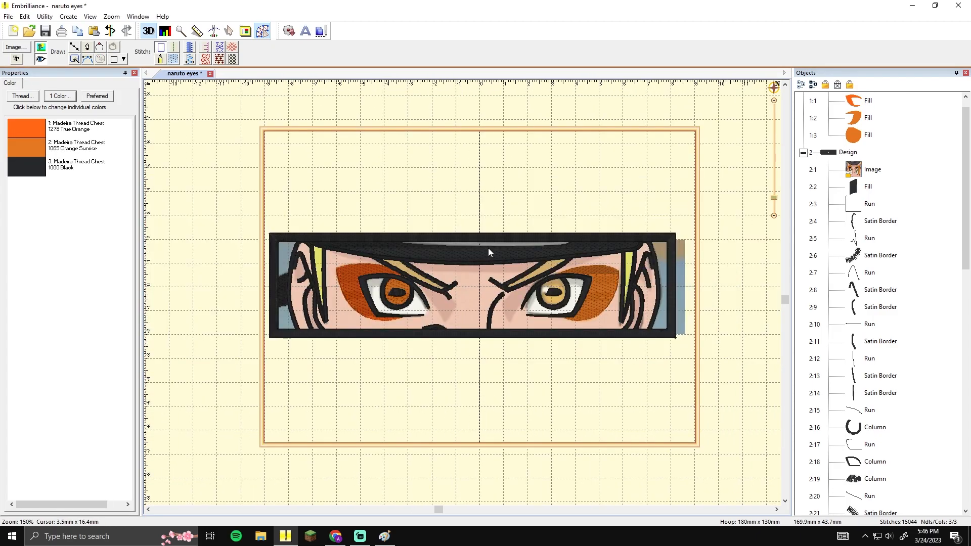
pyautogui.click(41, 48)
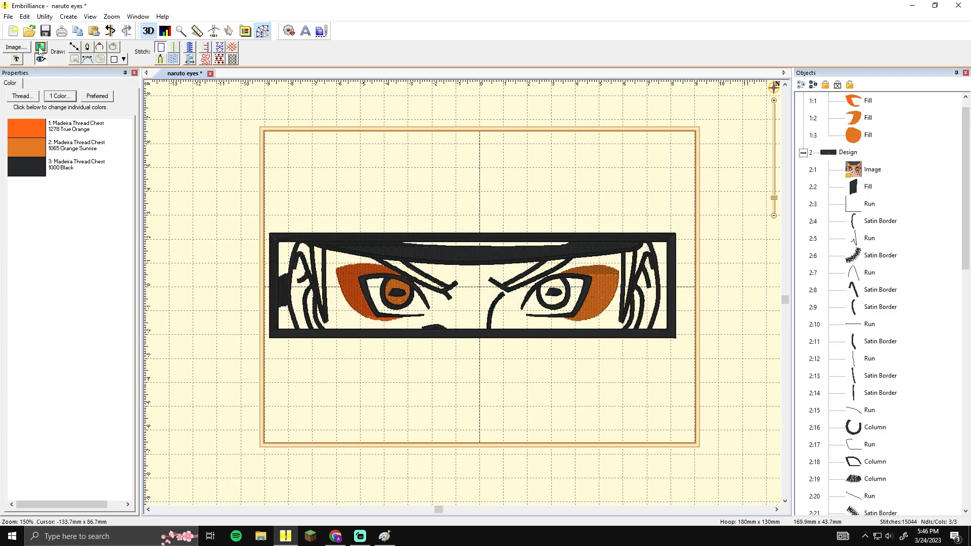
pyautogui.click(41, 48)
pyautogui.scroll(4, 520, 213)
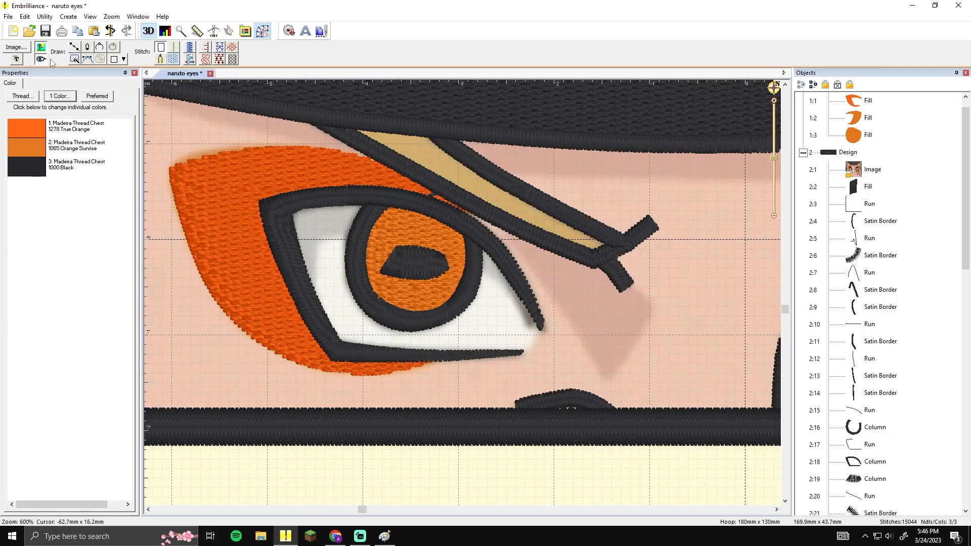
pyautogui.click(41, 59)
pyautogui.click(41, 60)
# Change the left iris fill's thread to Madeira 1068 Yellow and check how it looks
pyautogui.click(358, 245)
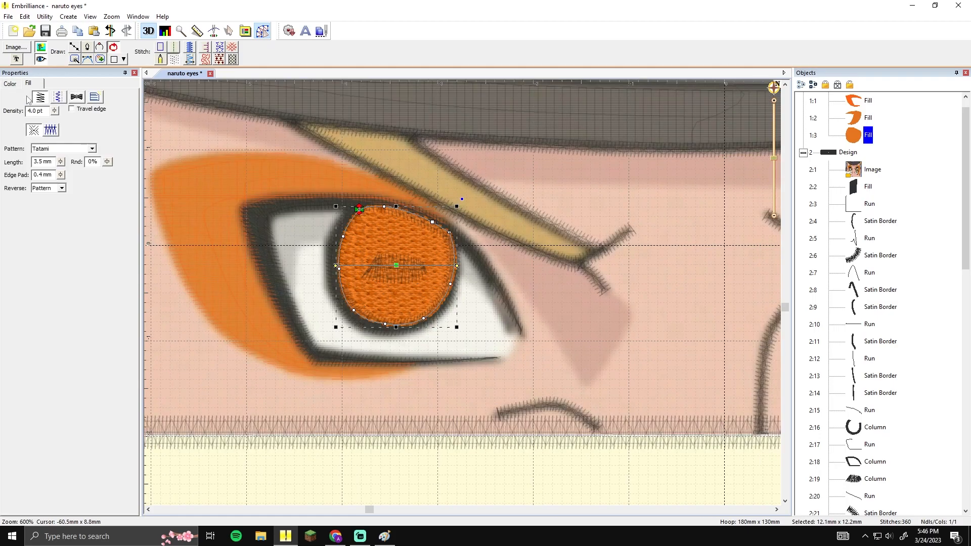
pyautogui.click(11, 83)
pyautogui.click(25, 128)
pyautogui.write('ye')
pyautogui.click(512, 249)
pyautogui.click(552, 208)
pyautogui.click(638, 194)
pyautogui.scroll(-3, 638, 194)
pyautogui.scroll(3, 411, 245)
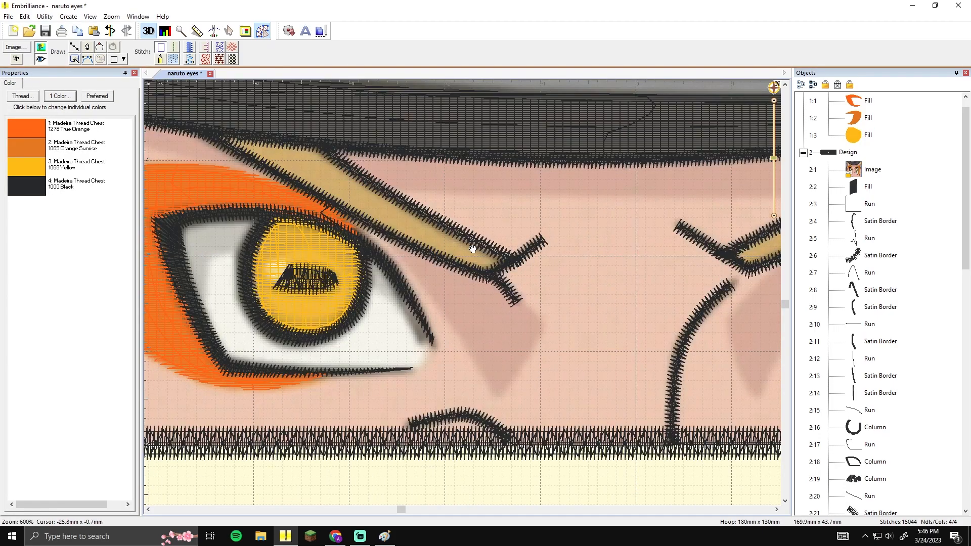
# Set the left iris fill's thread color to Madeira 1137 Orange Yellow
pyautogui.click(392, 264)
pyautogui.click(359, 208)
pyautogui.click(359, 208)
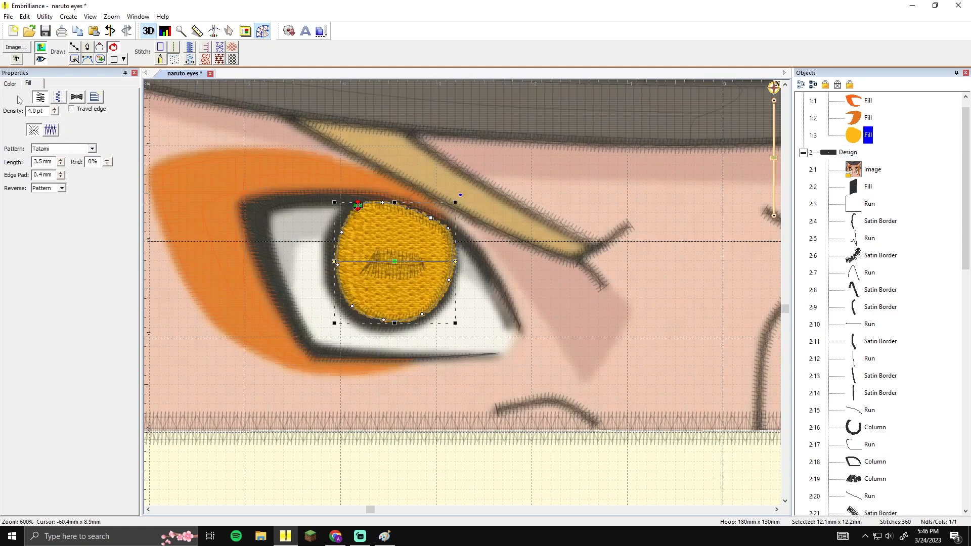
pyautogui.click(68, 136)
pyautogui.click(482, 264)
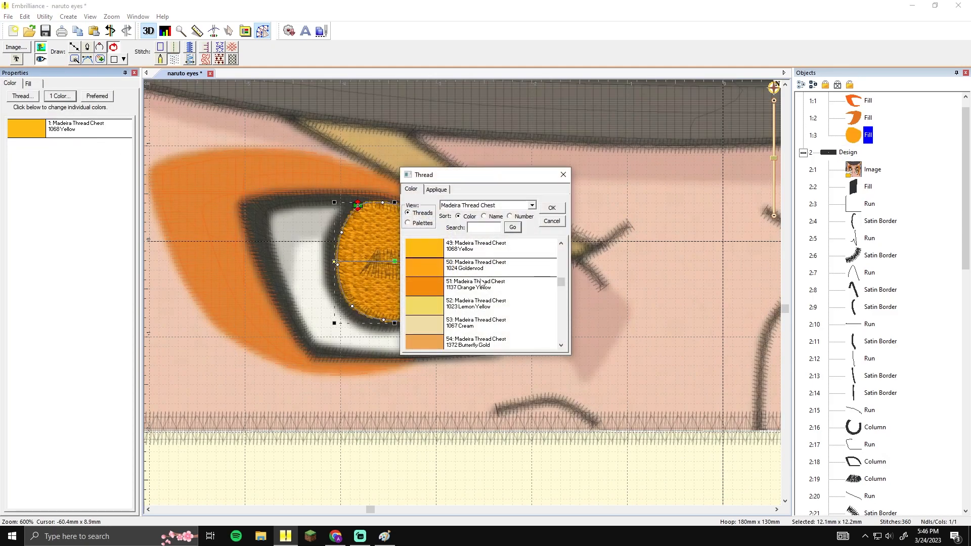
pyautogui.doubleClick(480, 279)
pyautogui.click(624, 184)
pyautogui.scroll(-3, 624, 184)
pyautogui.scroll(-2, 404, 189)
pyautogui.scroll(2, 400, 189)
# Duplicate the left iris fill and move the copy straight across onto the right eye's iris
pyautogui.click(372, 282)
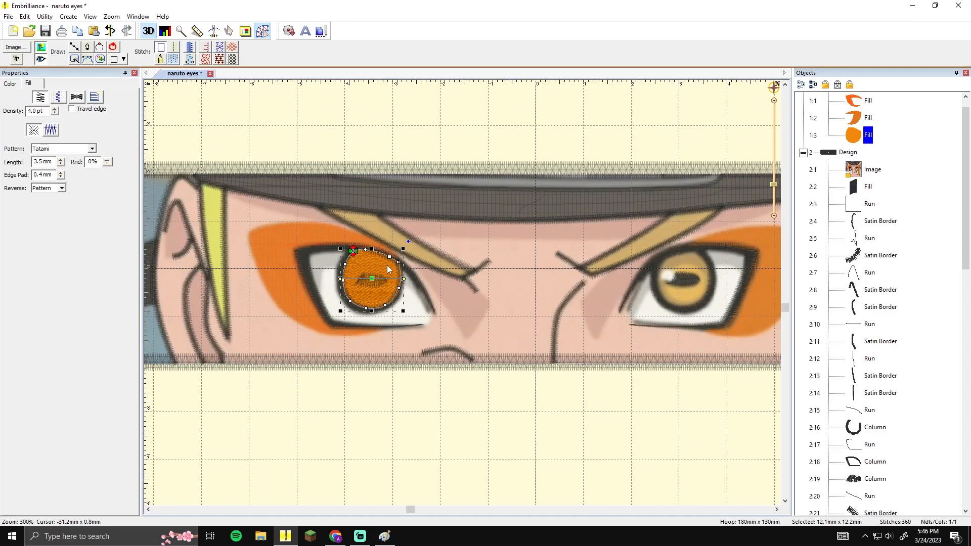
pyautogui.hotkey('ctrl', 'd')
pyautogui.moveTo(372, 282); pyautogui.dragTo(684, 284)
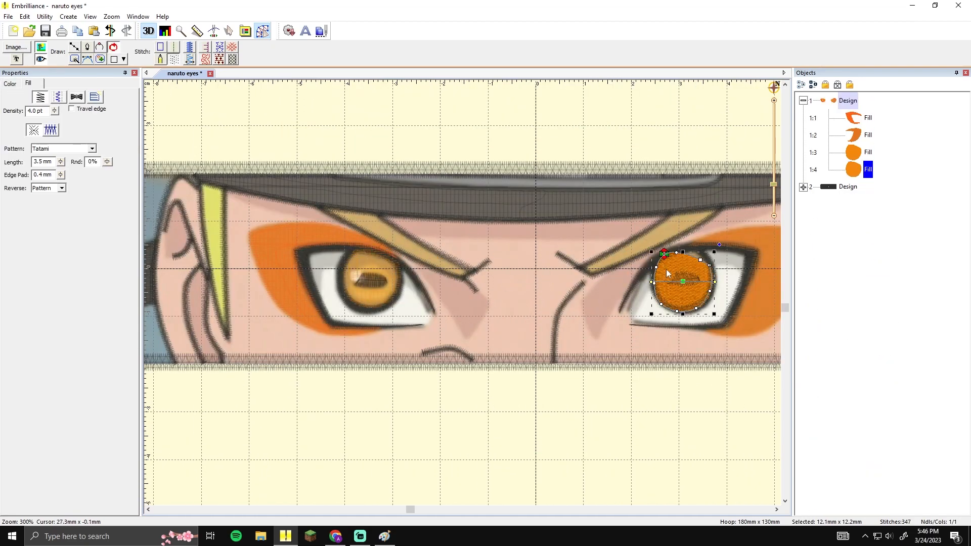
pyautogui.hotkey('ctrl', 'z')
pyautogui.press('Right')
pyautogui.press('Right')
pyautogui.press('Right')
pyautogui.press('Right')
pyautogui.press('Right')
pyautogui.press('Right')
pyautogui.press('Right')
pyautogui.press('Right')
pyautogui.press('Right')
pyautogui.press('Right')
pyautogui.press('Right')
pyautogui.press('Right')
pyautogui.press('Right')
pyautogui.press('Right')
pyautogui.press('Right')
pyautogui.press('Right')
pyautogui.press('Right')
pyautogui.press('Right')
pyautogui.press('Right')
pyautogui.press('Right')
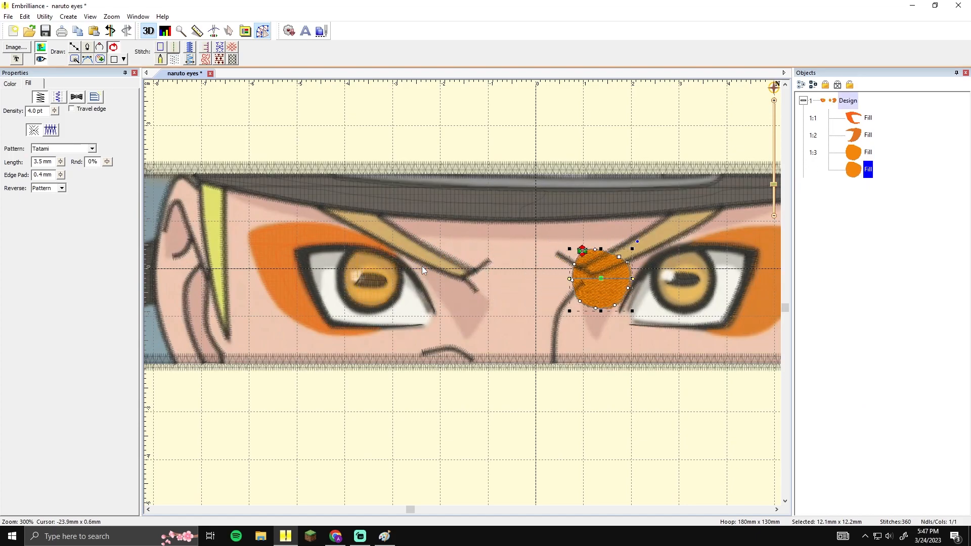
pyautogui.press('Right')
pyautogui.press('Right')
pyautogui.press('Right')
pyautogui.press('Right')
pyautogui.press('Right')
pyautogui.press('Right')
pyautogui.press('Right')
pyautogui.press('Right')
pyautogui.press('Right')
pyautogui.press('Right')
pyautogui.press('Right')
pyautogui.press('Right')
pyautogui.press('Right')
pyautogui.press('Right')
pyautogui.press('Right')
pyautogui.press('Right')
pyautogui.press('Right')
pyautogui.press('Right')
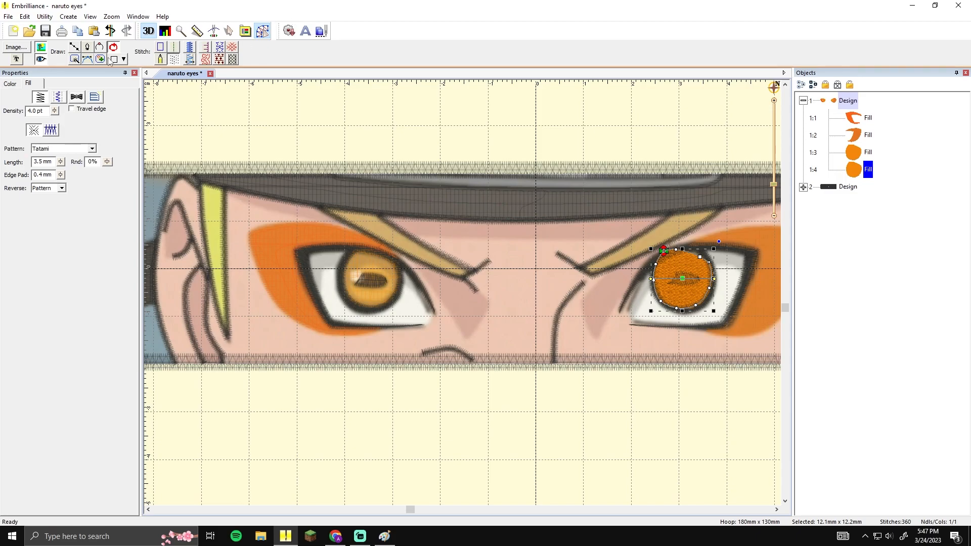
# Mirror the copied iris fill horizontally to fit the right eye, and check it beneath the black outlines
pyautogui.click(230, 32)
pyautogui.click(158, 60)
pyautogui.click(262, 32)
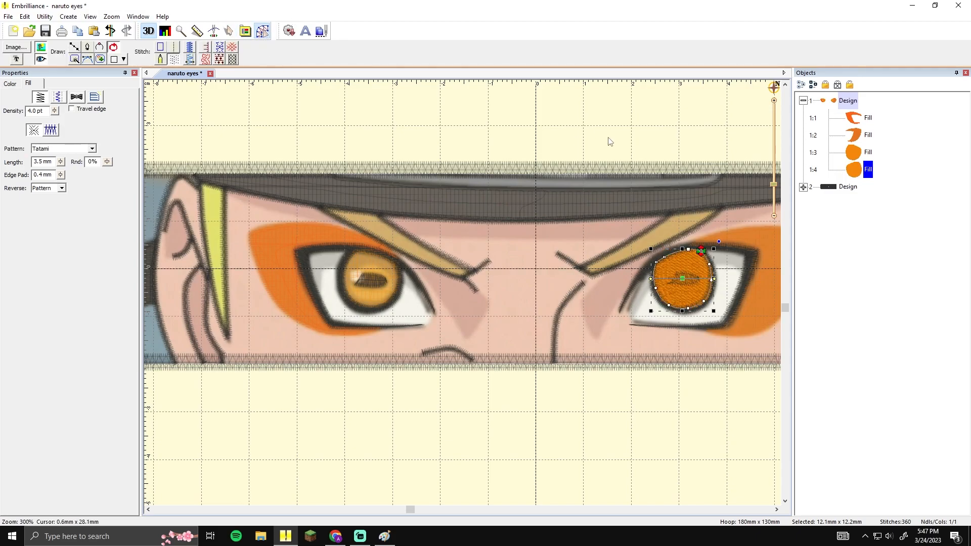
pyautogui.moveTo(572, 150); pyautogui.dragTo(543, 151)
pyautogui.scroll(3, 460, 150)
pyautogui.moveTo(460, 150); pyautogui.dragTo(424, 150)
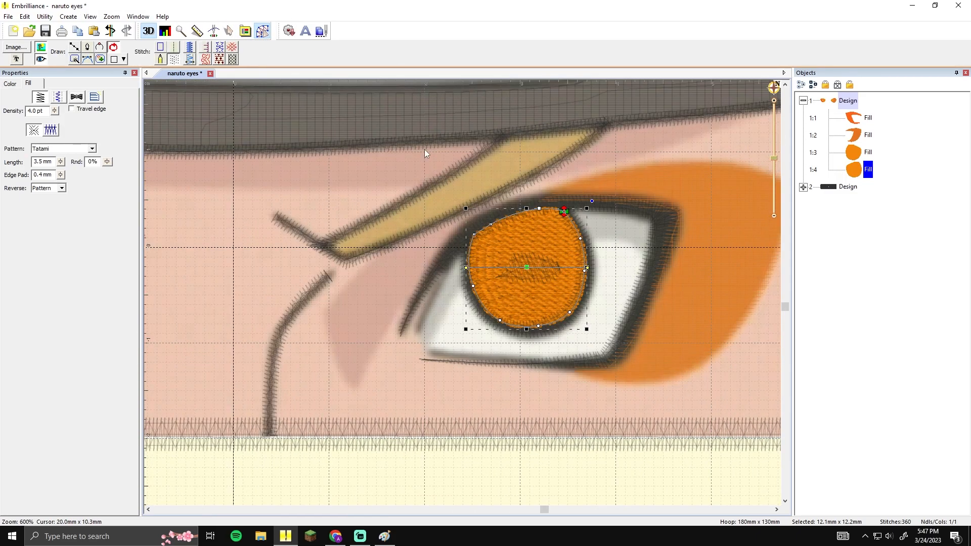
pyautogui.press('Escape')
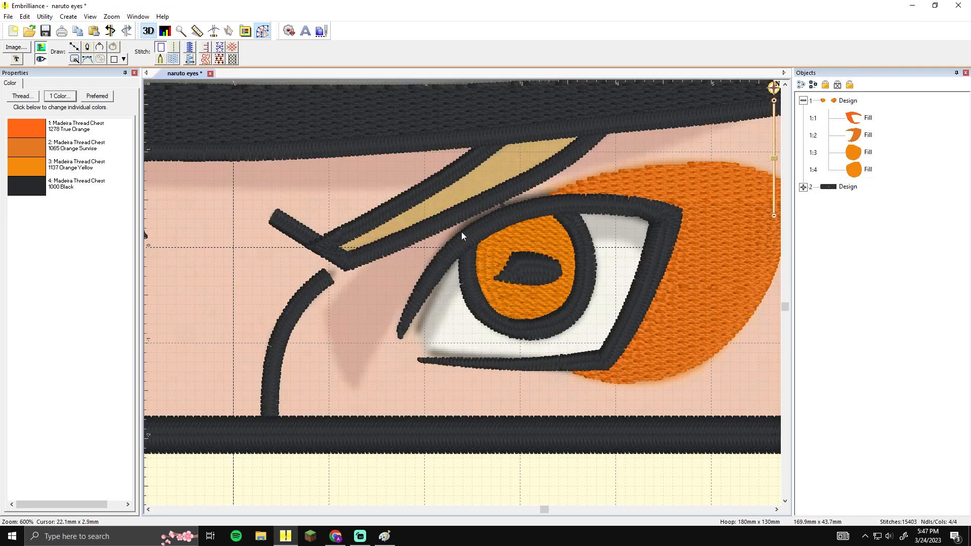
# Inspect the iris fills on both eyes and how they sit beneath the black outlines
pyautogui.click(523, 242)
pyautogui.click(868, 152)
pyautogui.moveTo(425, 189); pyautogui.dragTo(587, 188)
pyautogui.scroll(-3, 588, 189)
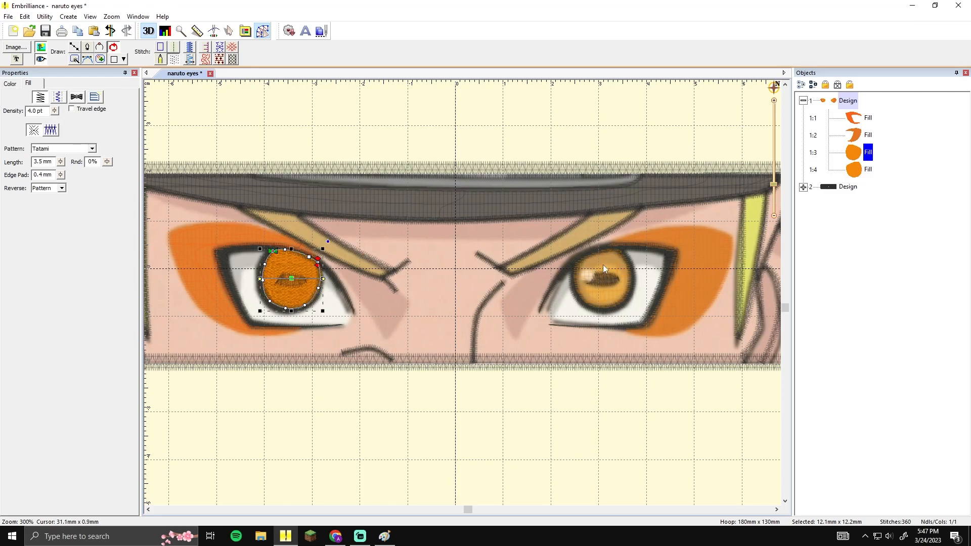
pyautogui.click(625, 259)
pyautogui.press('Escape')
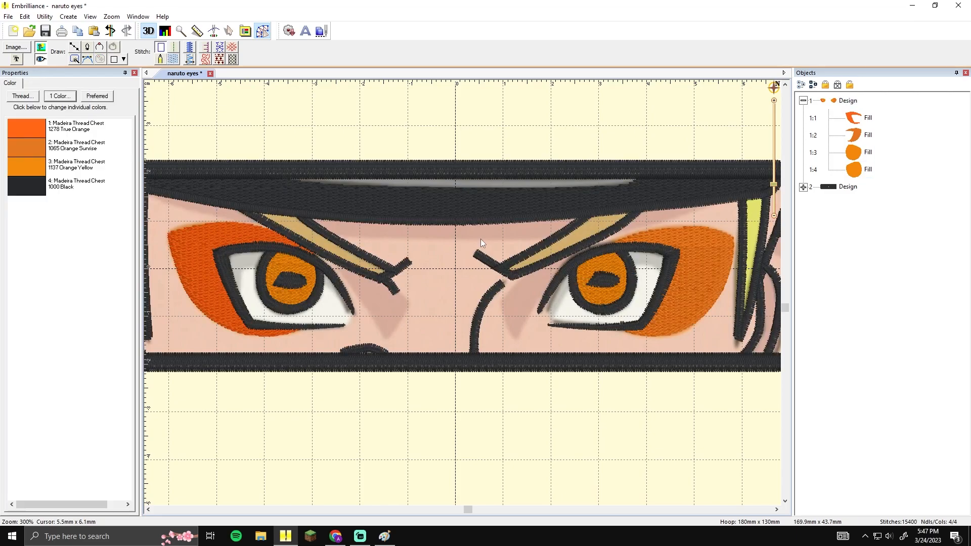
pyautogui.scroll(-3, 482, 239)
pyautogui.scroll(3, 563, 263)
# Set the thread color of the right eye's orange marking fill to Madeira 1278 True Orange
pyautogui.click(658, 249)
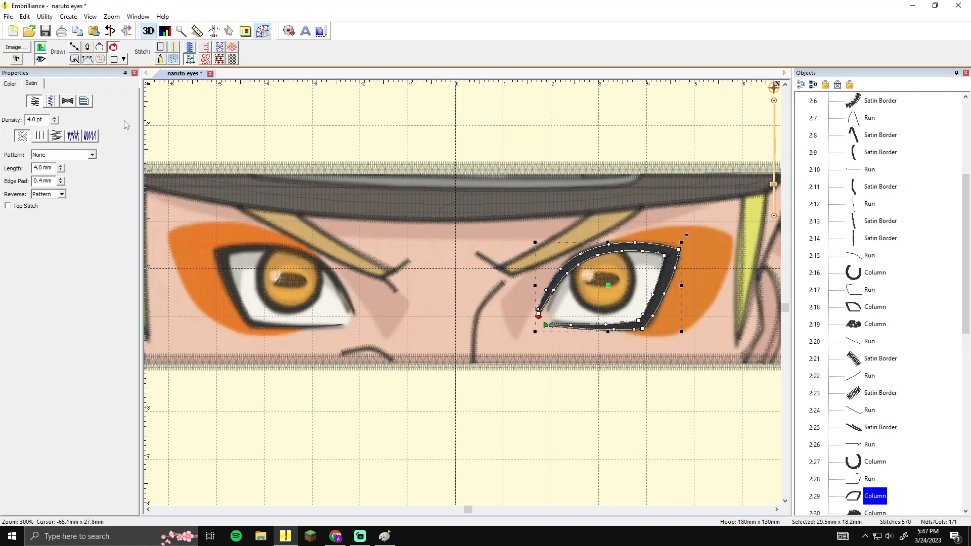
pyautogui.click(712, 266)
pyautogui.click(11, 84)
pyautogui.click(50, 129)
pyautogui.click(411, 224)
pyautogui.doubleClick(475, 268)
pyautogui.press('Escape')
pyautogui.scroll(-3, 454, 311)
pyautogui.scroll(3, 448, 310)
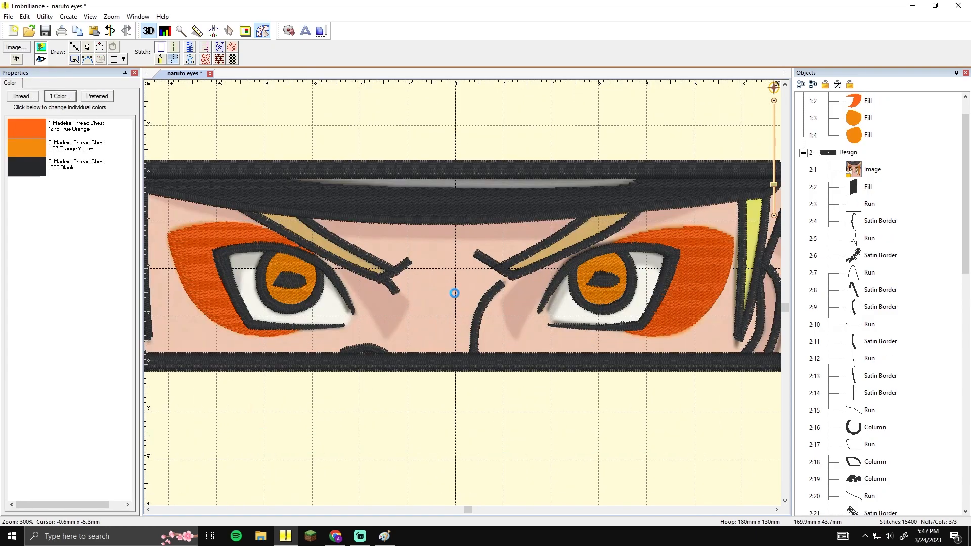
# Save the design and preview its stitches without the background image
pyautogui.scroll(-3, 259, 223)
pyautogui.click(40, 48)
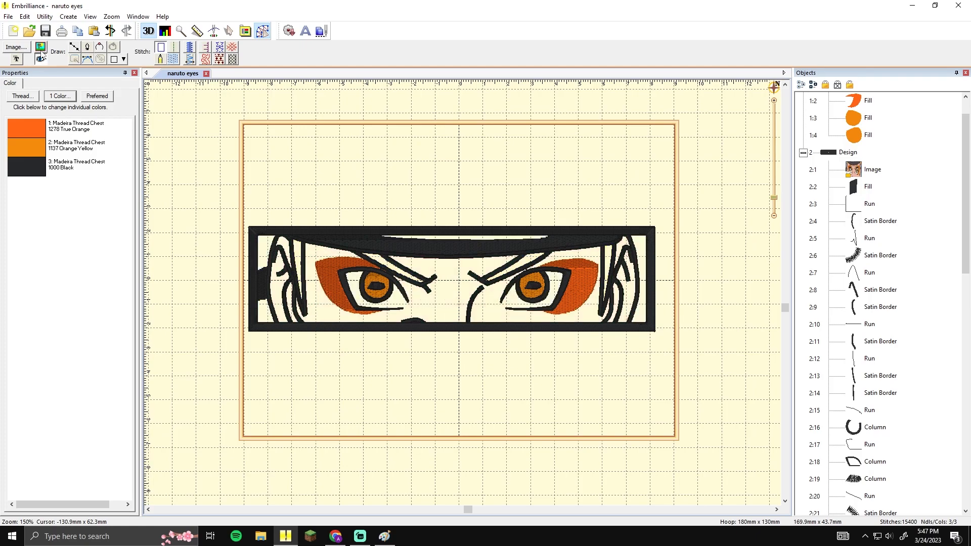
pyautogui.click(41, 47)
# Draw a closed round outline about 2.8 x 3.0 mm around the white highlight in the right iris
pyautogui.scroll(4, 374, 277)
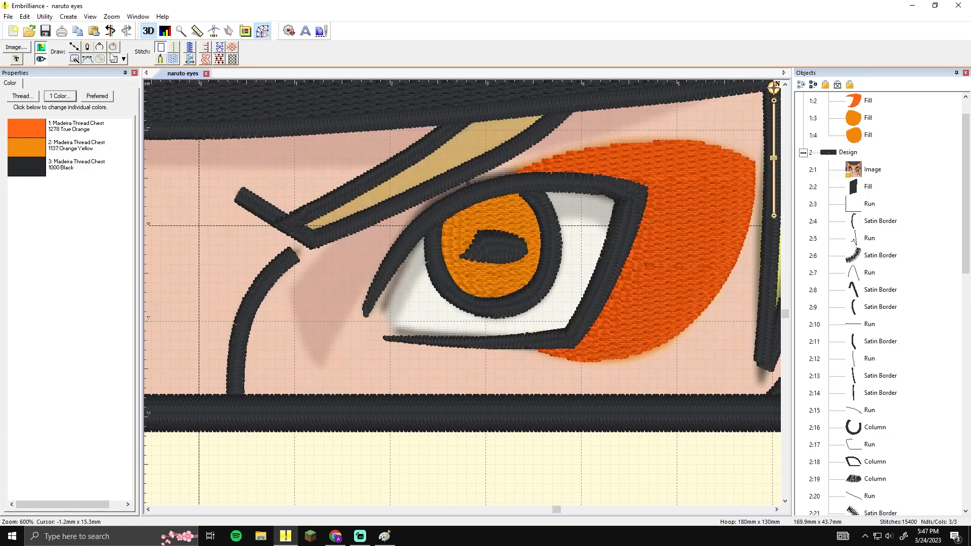
pyautogui.click(74, 49)
pyautogui.moveTo(510, 233); pyautogui.dragTo(477, 267)
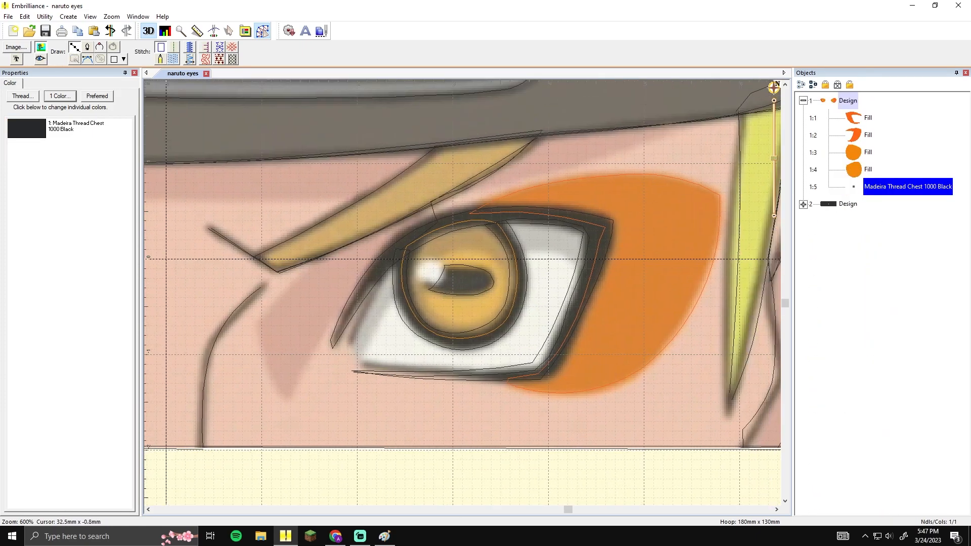
pyautogui.press('Escape')
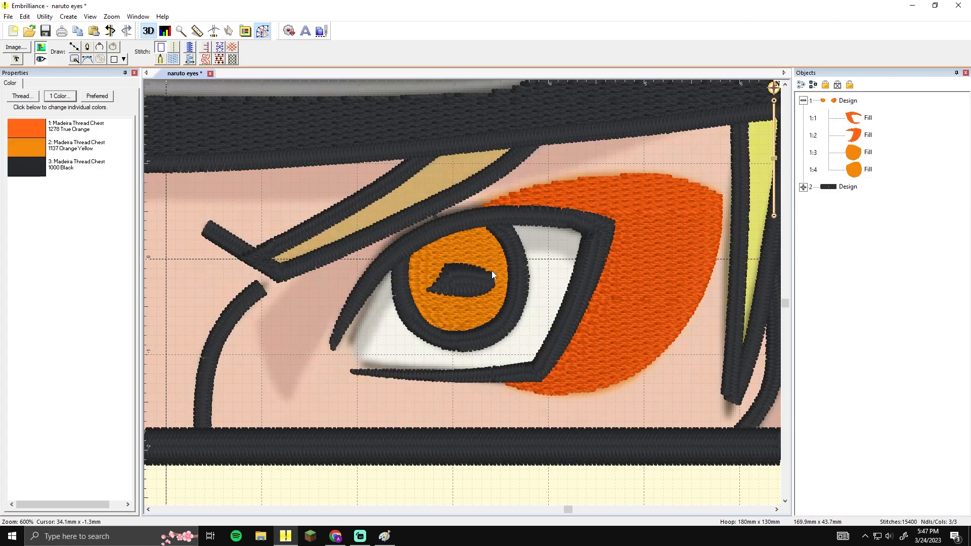
pyautogui.click(74, 47)
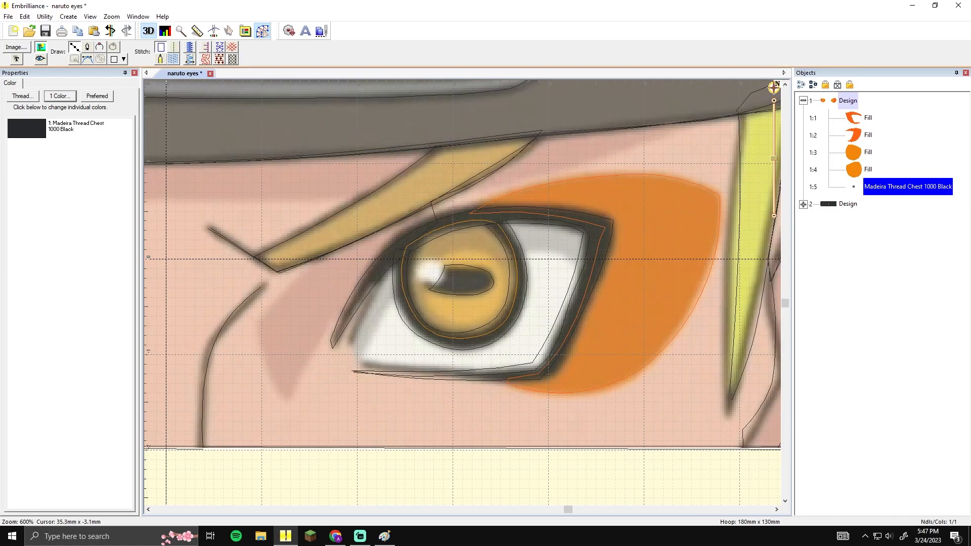
pyautogui.click(433, 259)
pyautogui.click(419, 270)
pyautogui.click(428, 288)
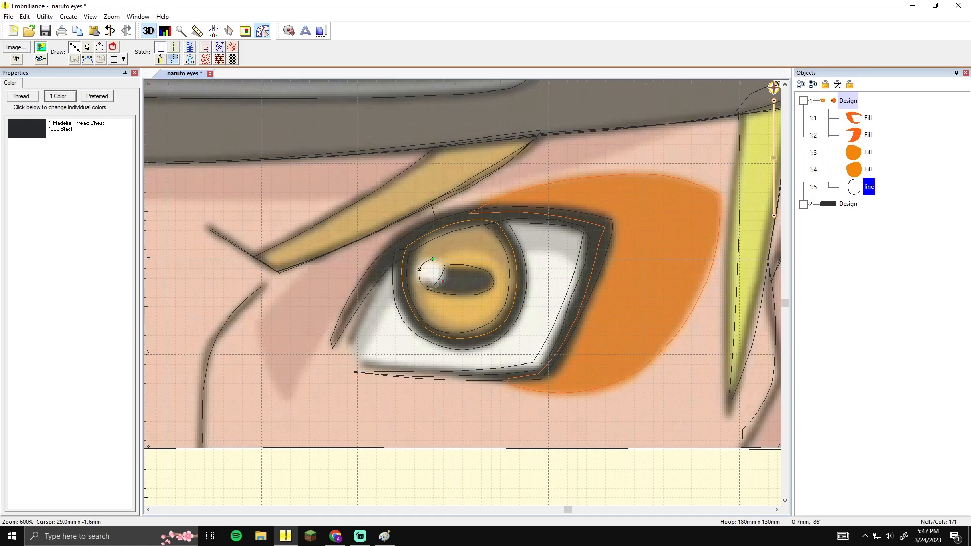
pyautogui.click(432, 259)
pyautogui.press('Escape')
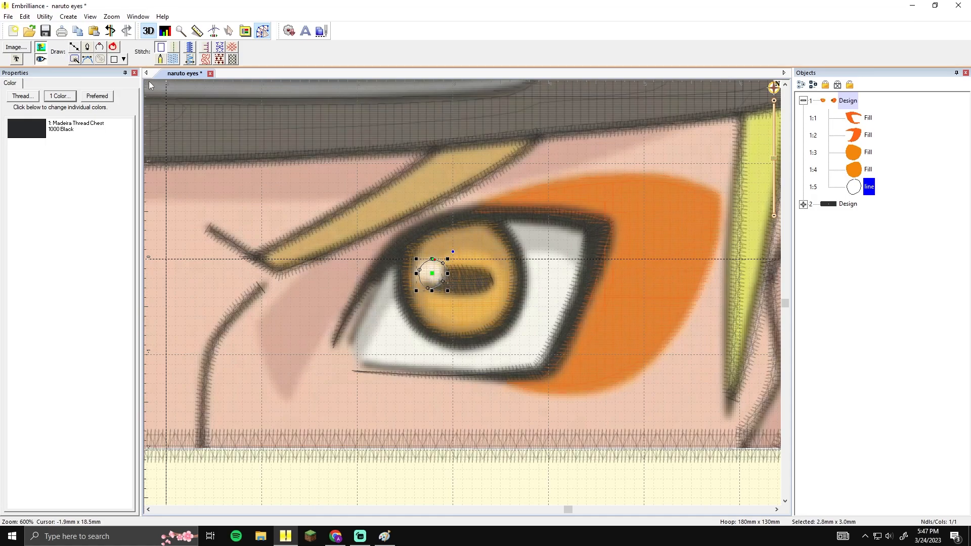
# Convert the highlight outline to a satin column and set its thread to Madeira 1001 White
pyautogui.click(189, 60)
pyautogui.click(10, 84)
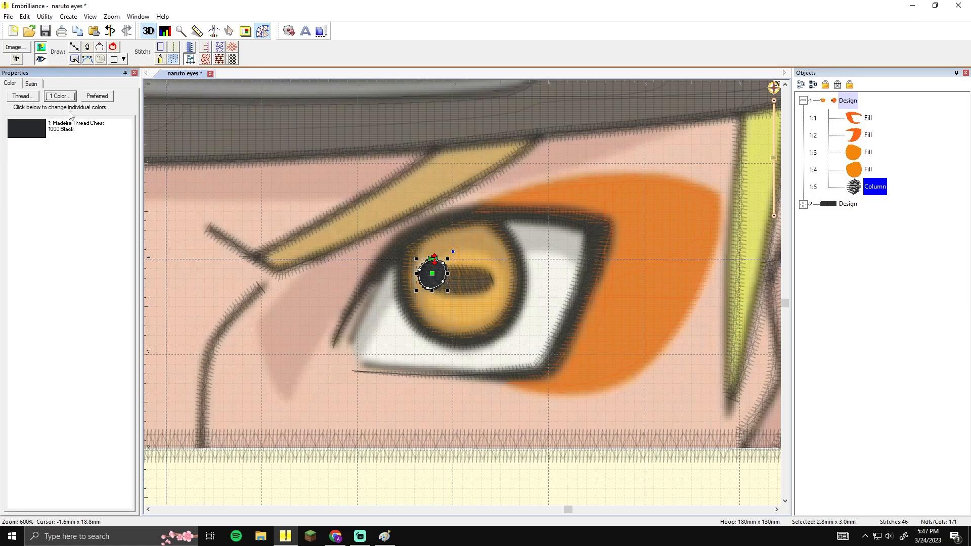
pyautogui.doubleClick(84, 131)
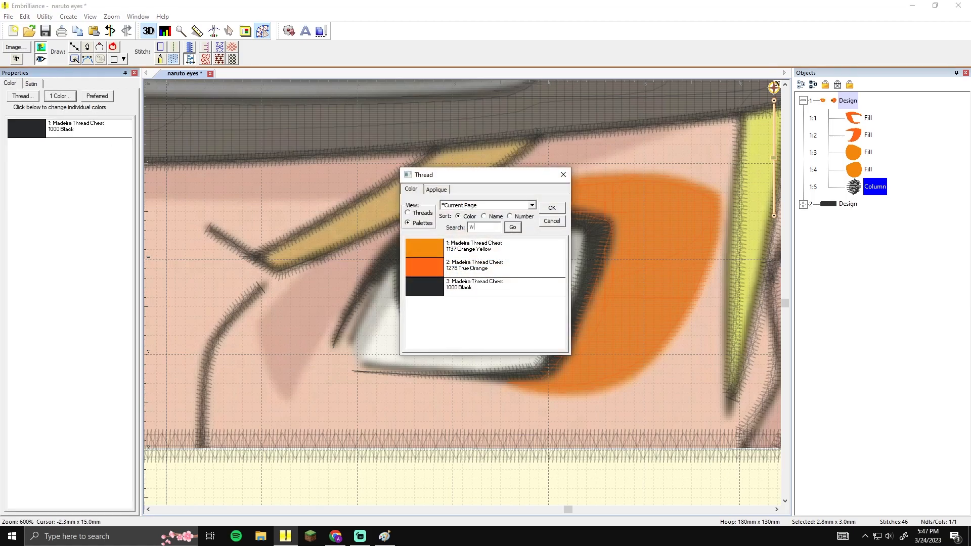
pyautogui.click(409, 213)
pyautogui.click(512, 227)
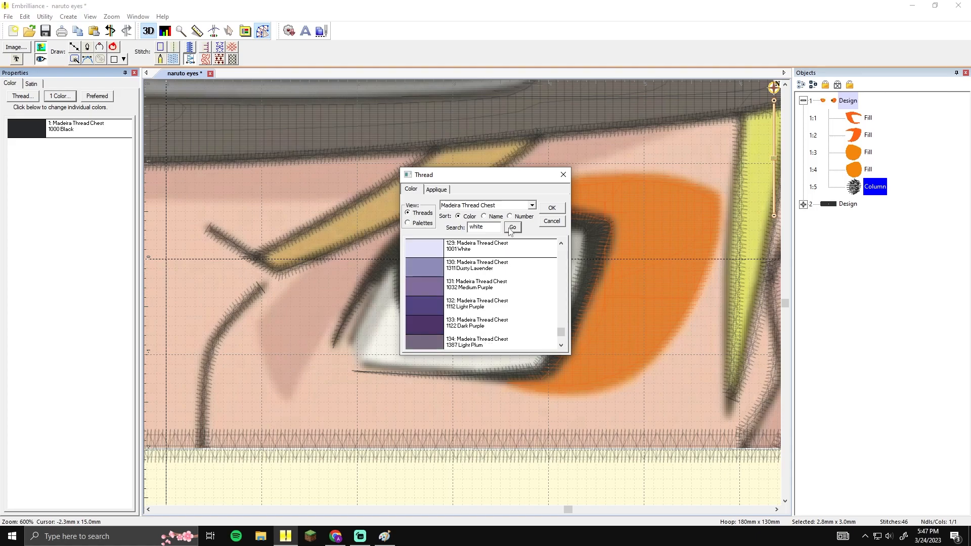
pyautogui.press('Return')
pyautogui.click(621, 190)
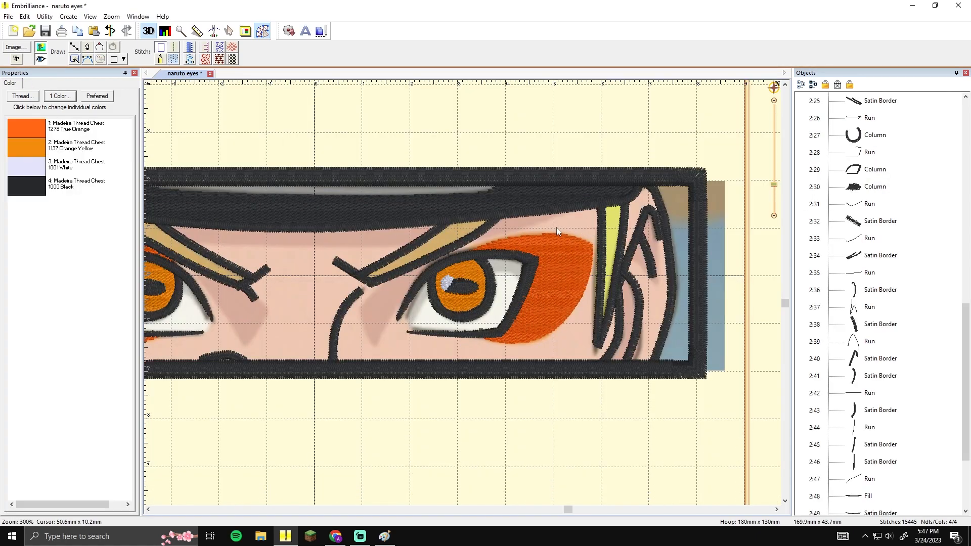
# Check the white highlight close up and across the whole design with the background image hidden
pyautogui.moveTo(537, 225); pyautogui.dragTo(567, 221)
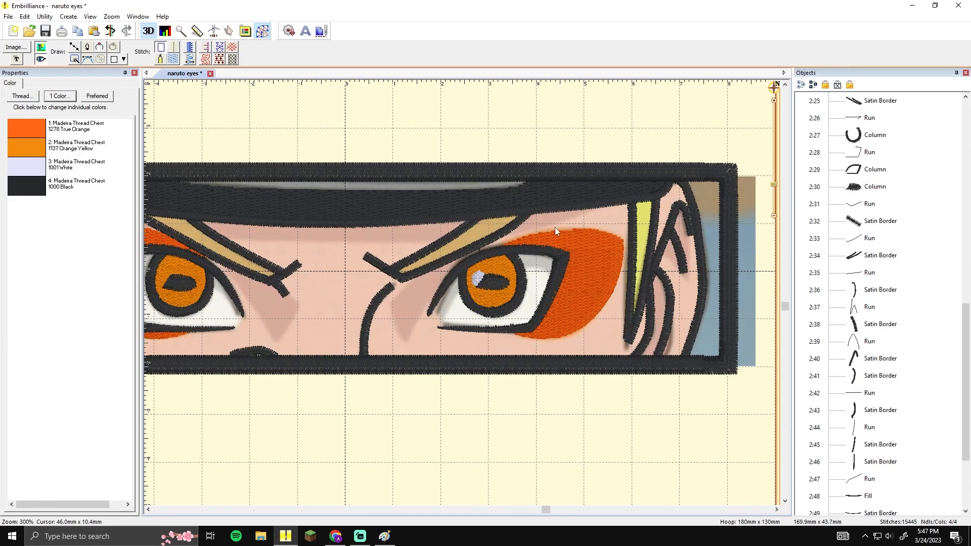
pyautogui.scroll(3, 514, 255)
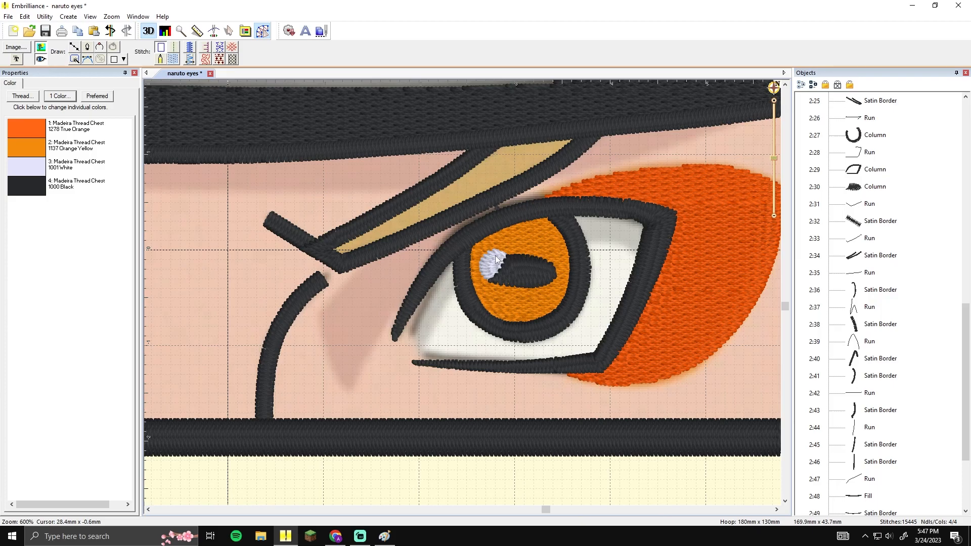
pyautogui.click(42, 61)
pyautogui.click(43, 61)
pyautogui.scroll(-4, 336, 179)
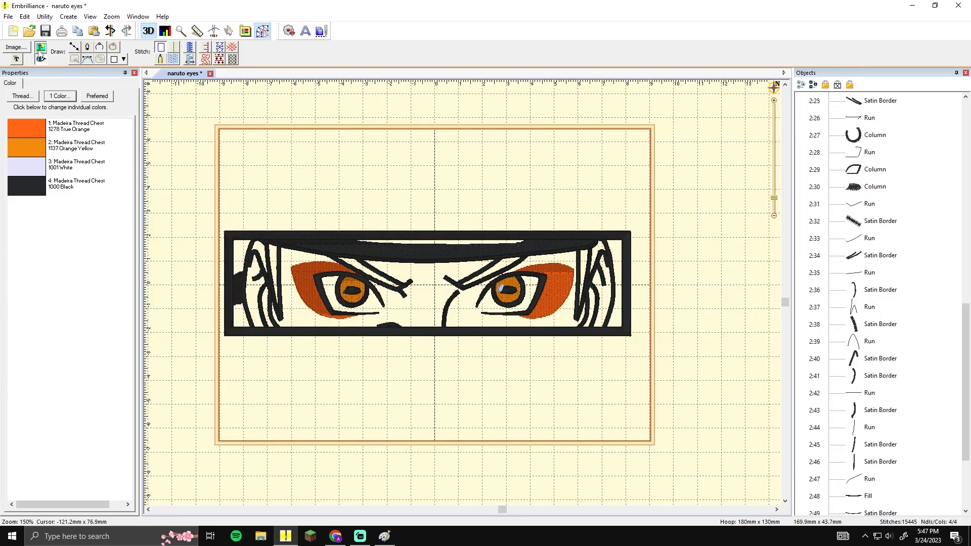
pyautogui.scroll(4, 501, 286)
# Move the white highlight column into the black outline design and order it last in the stitching sequence
pyautogui.click(499, 257)
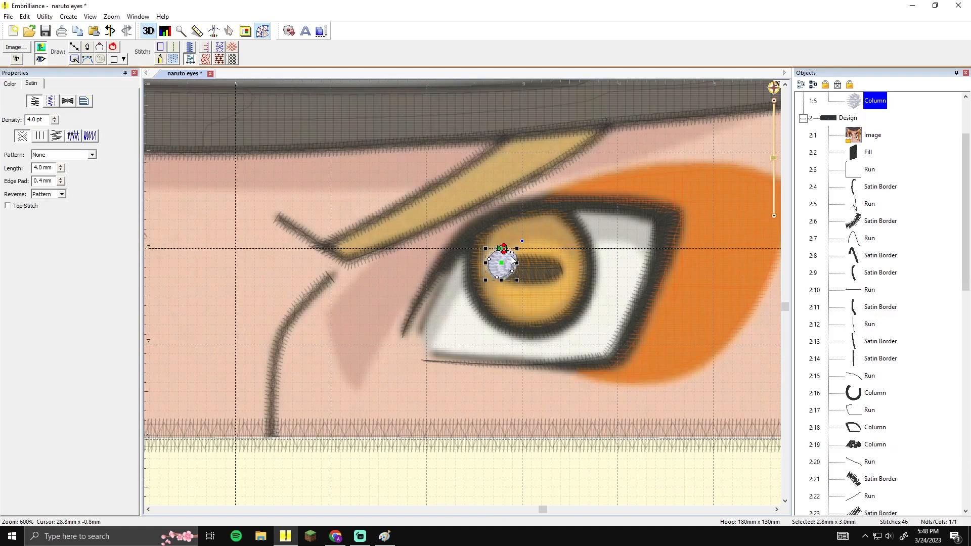
pyautogui.moveTo(855, 107); pyautogui.dragTo(856, 150)
pyautogui.rightClick(859, 152)
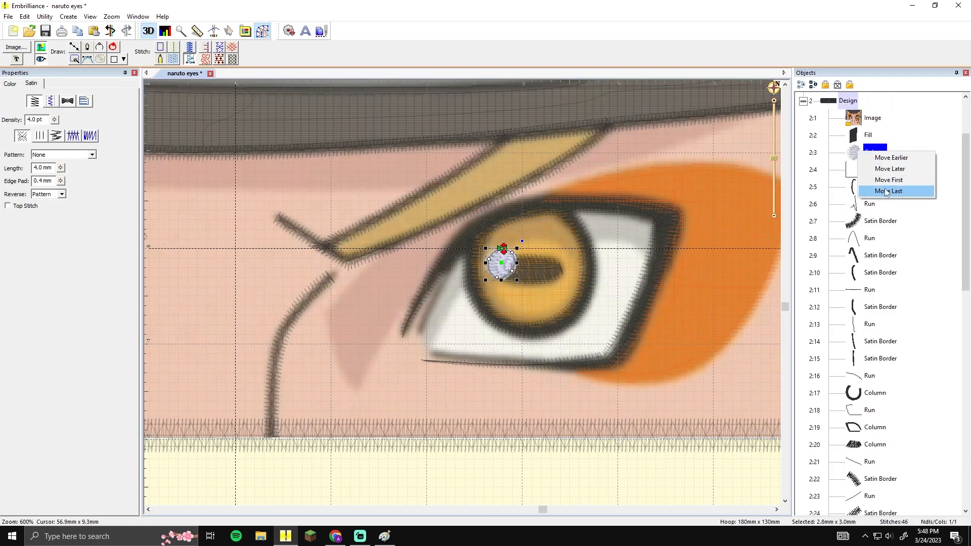
pyautogui.click(884, 191)
pyautogui.click(458, 368)
pyautogui.scroll(-2, 460, 369)
pyautogui.scroll(-2, 461, 369)
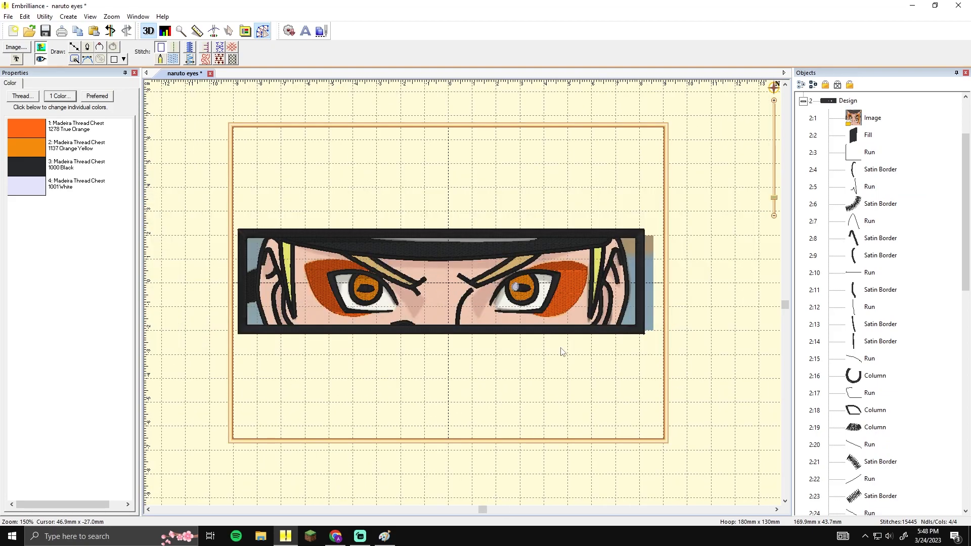
# Delete the white highlight column from the right iris
pyautogui.scroll(1, 561, 345)
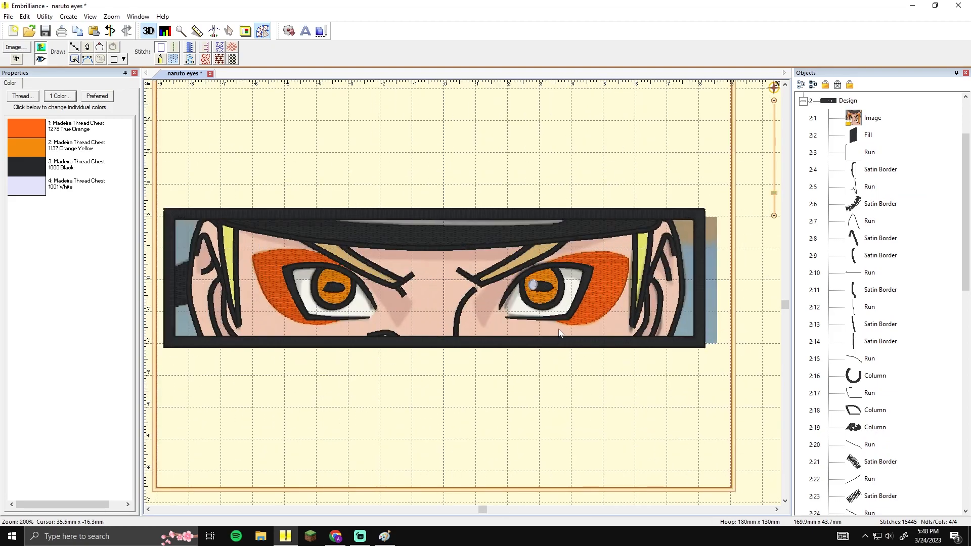
pyautogui.click(536, 287)
pyautogui.scroll(3, 535, 287)
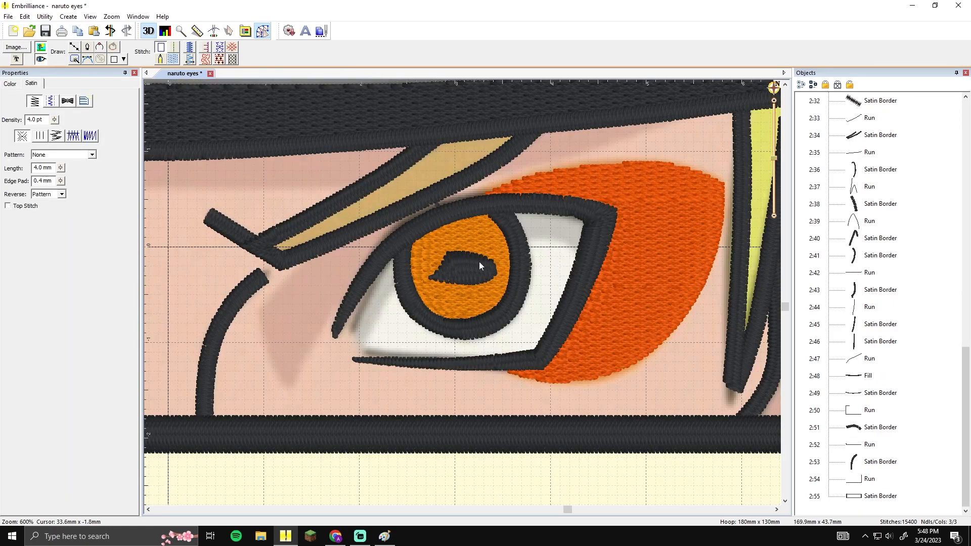
pyautogui.moveTo(967, 379); pyautogui.dragTo(967, 129)
pyautogui.click(869, 118)
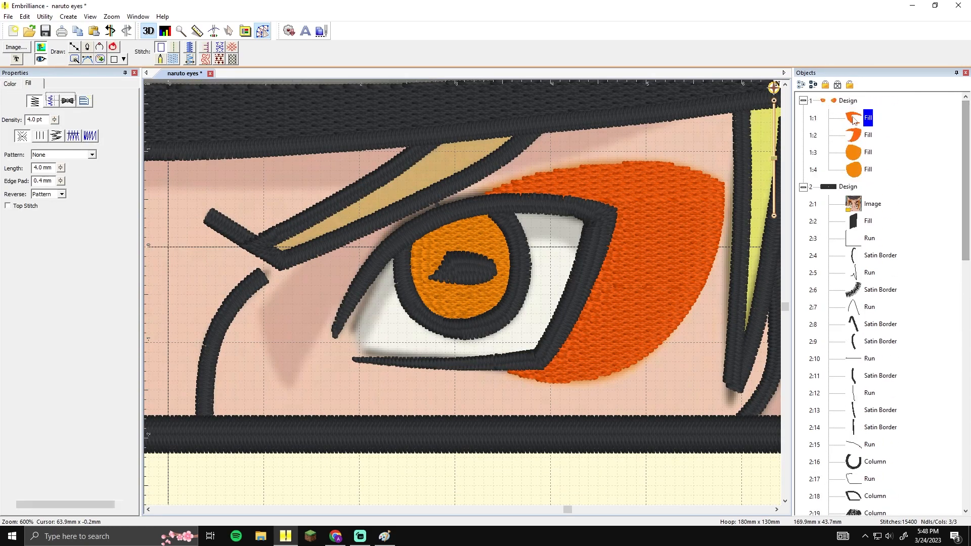
pyautogui.click(75, 47)
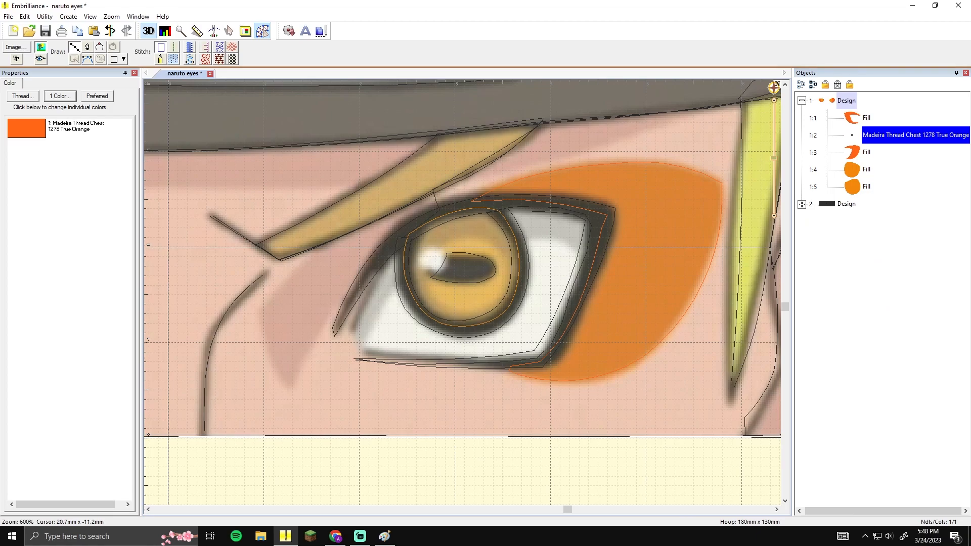
pyautogui.press('Escape')
# Draw a closed outline about 26.9 x 16.6 mm around the white of the left eye, curving beneath the iris
pyautogui.click(74, 47)
pyautogui.moveTo(276, 308); pyautogui.dragTo(634, 326)
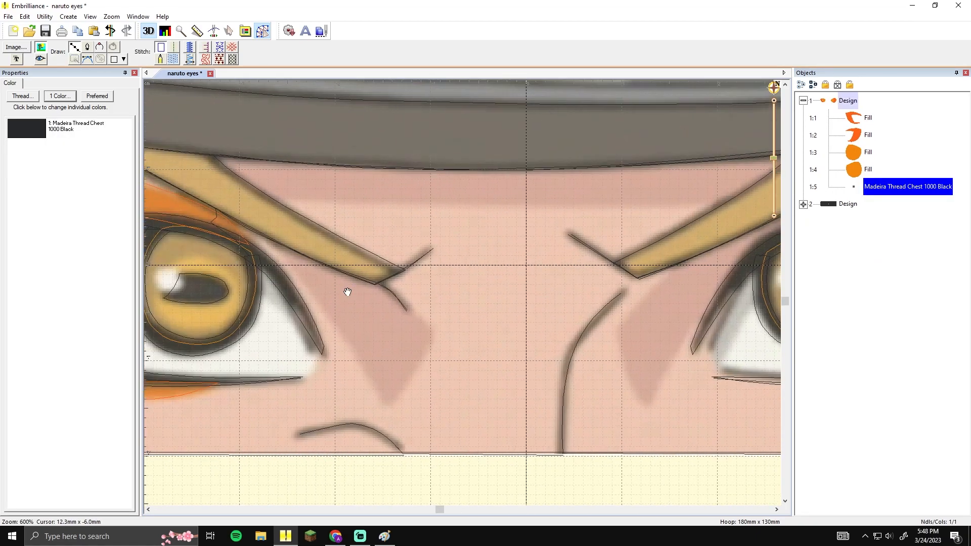
pyautogui.moveTo(352, 293); pyautogui.dragTo(568, 300)
pyautogui.click(522, 385)
pyautogui.click(450, 391)
pyautogui.click(386, 389)
pyautogui.click(339, 385)
pyautogui.click(329, 370)
pyautogui.click(312, 342)
pyautogui.click(292, 300)
pyautogui.click(301, 233)
pyautogui.click(349, 231)
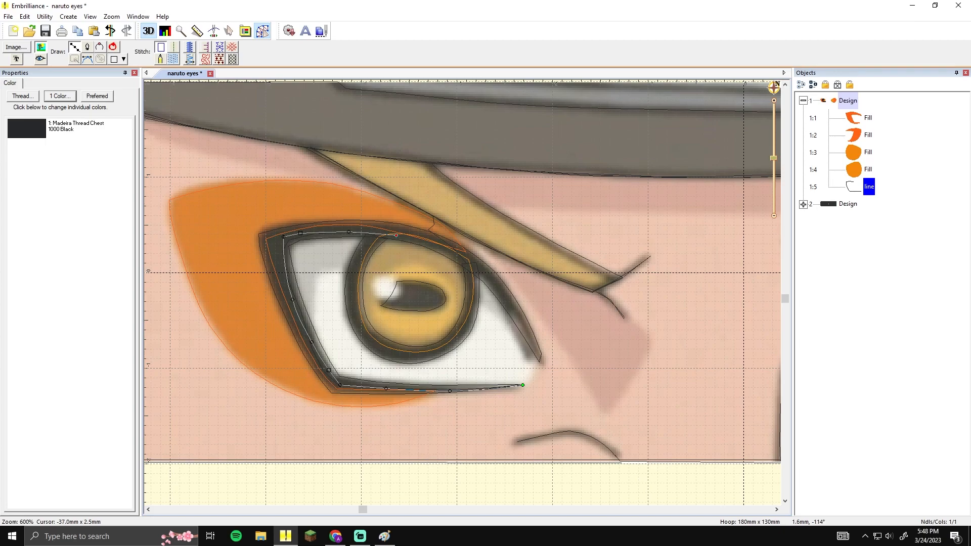
pyautogui.click(378, 234)
pyautogui.click(357, 278)
pyautogui.click(376, 346)
pyautogui.click(402, 357)
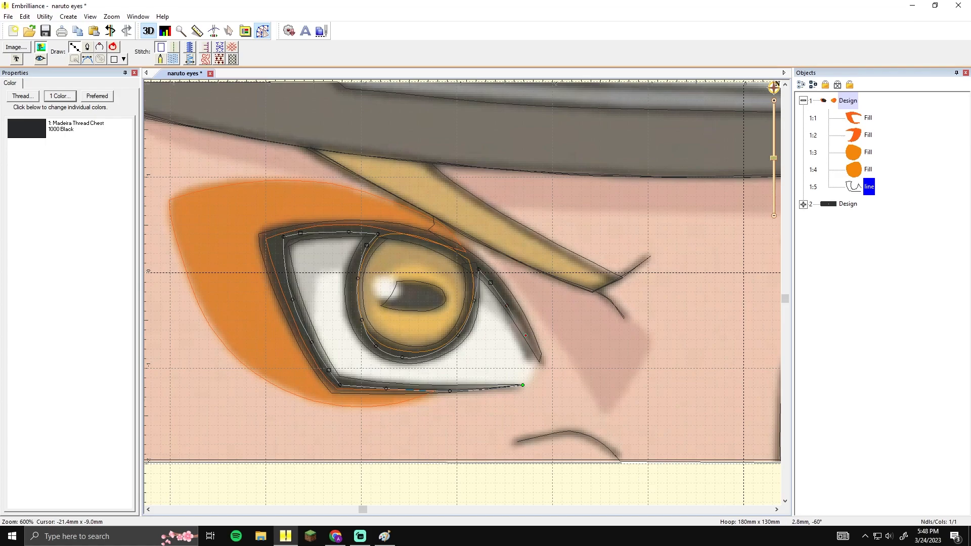
pyautogui.doubleClick(537, 366)
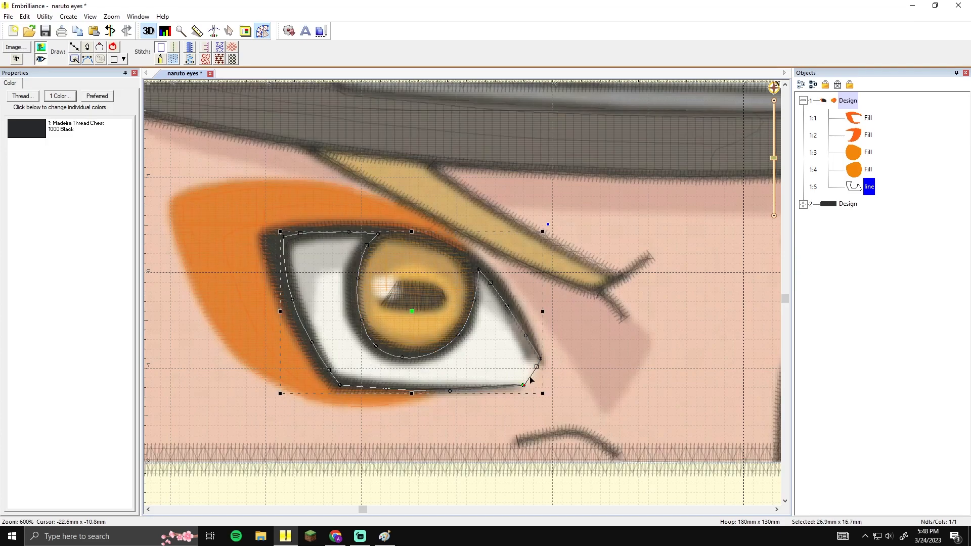
pyautogui.moveTo(538, 368); pyautogui.dragTo(466, 351)
# Convert the left eye-white outline to a fill and set its thread to Madeira 1001 White
pyautogui.click(173, 59)
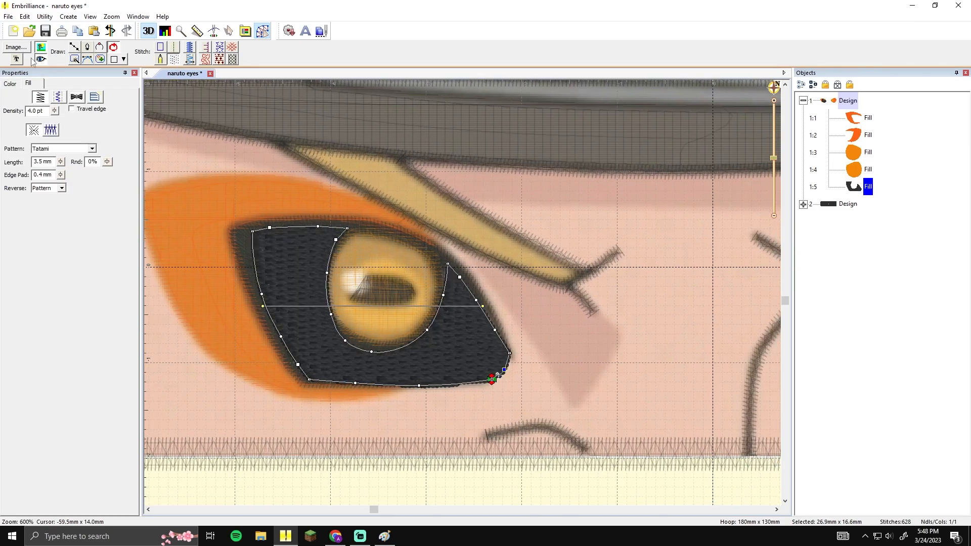
pyautogui.click(10, 83)
pyautogui.click(22, 96)
pyautogui.write('white')
pyautogui.press('Return')
pyautogui.press('Return')
pyautogui.press('Return')
pyautogui.doubleClick(504, 246)
pyautogui.click(604, 217)
pyautogui.scroll(-3, 604, 217)
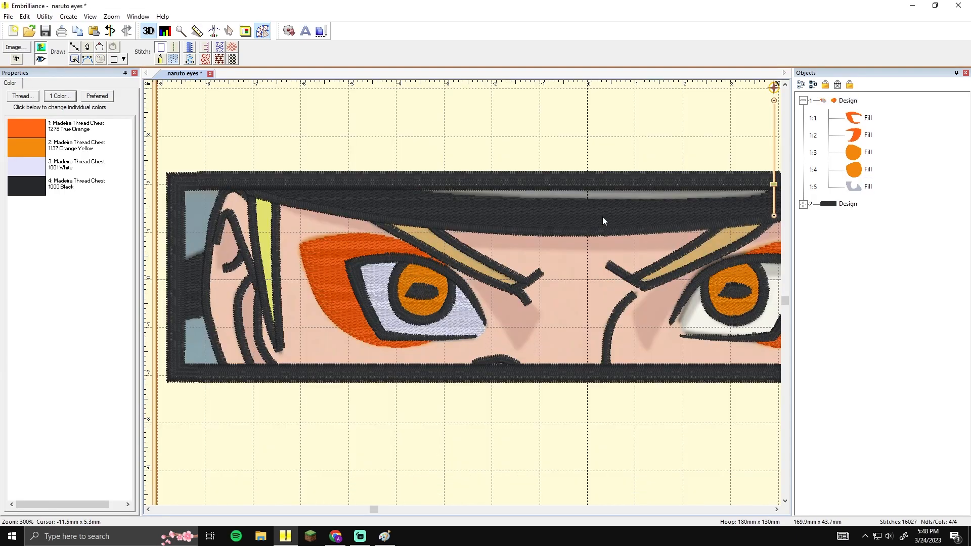
# Duplicate the left eye's white fill and mirror the copy horizontally
pyautogui.moveTo(580, 251); pyautogui.dragTo(524, 249)
pyautogui.click(406, 312)
pyautogui.hotkey('ctrl', 'c')
pyautogui.hotkey('ctrl', 'v')
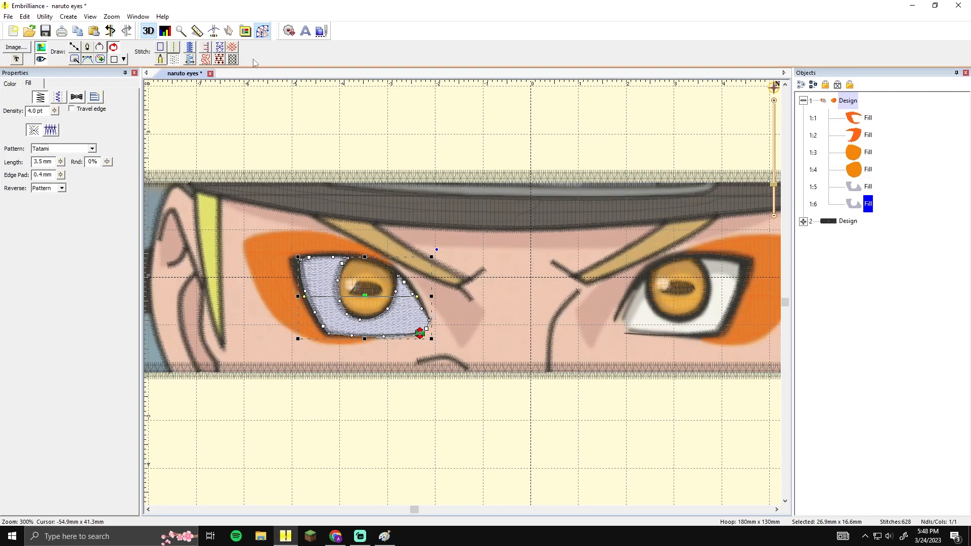
pyautogui.click(229, 31)
pyautogui.click(156, 59)
pyautogui.click(263, 32)
# Move the mirrored white fill straight across onto the right eye and fine-tune its horizontal alignment
pyautogui.moveTo(474, 120); pyautogui.dragTo(339, 110)
pyautogui.press('Right')
pyautogui.press('Right')
pyautogui.press('Right')
pyautogui.press('Right')
pyautogui.press('Right')
pyautogui.press('Right')
pyautogui.press('Right')
pyautogui.press('Right')
pyautogui.press('Right')
pyautogui.press('Right')
pyautogui.press('Right')
pyautogui.press('Right')
pyautogui.press('Right')
pyautogui.press('Right')
pyautogui.press('Right')
pyautogui.press('Right')
pyautogui.press('Right')
pyautogui.press('Right')
pyautogui.press('Right')
pyautogui.press('Right')
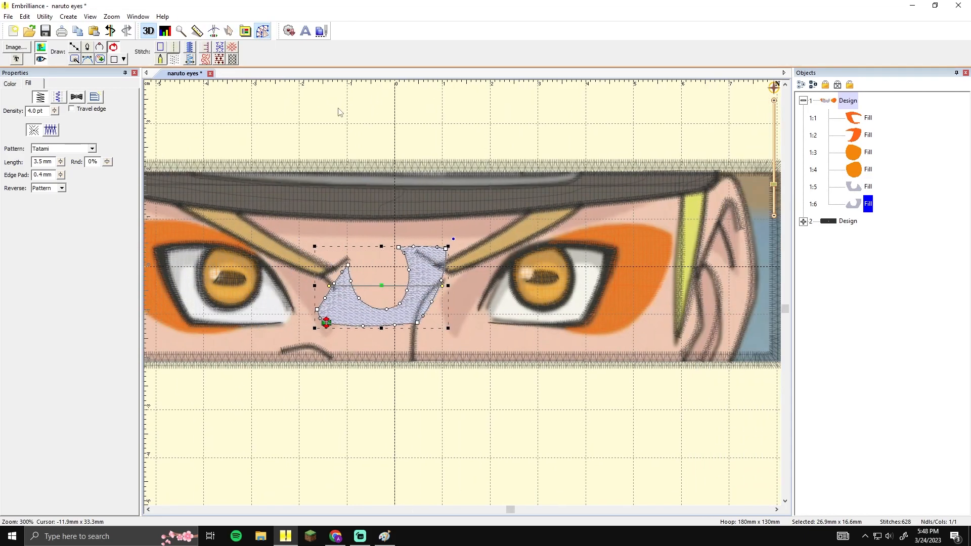
pyautogui.press('Right')
pyautogui.press('Right')
pyautogui.press('Right')
pyautogui.press('Right')
pyautogui.press('Right')
pyautogui.press('Right')
pyautogui.press('Right')
pyautogui.press('Right')
pyautogui.press('Right')
pyautogui.press('Right')
pyautogui.press('Right')
pyautogui.press('Right')
pyautogui.press('Right')
pyautogui.press('Right')
pyautogui.press('Right')
pyautogui.press('Right')
pyautogui.press('Right')
pyautogui.press('Right')
pyautogui.press('Right')
pyautogui.press('Right')
pyautogui.scroll(2, 436, 174)
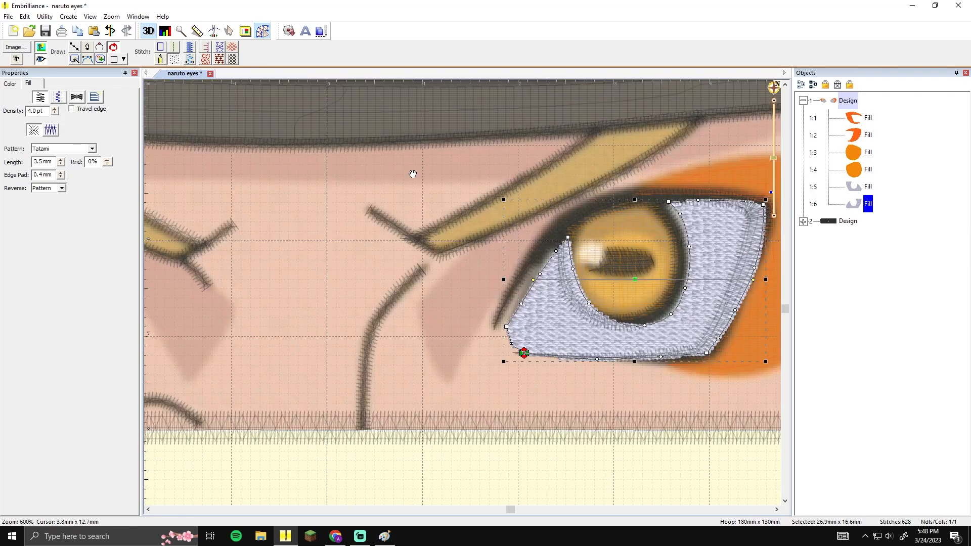
pyautogui.moveTo(435, 174); pyautogui.dragTo(399, 170)
pyautogui.press('Left')
pyautogui.press('Right')
pyautogui.press('Left')
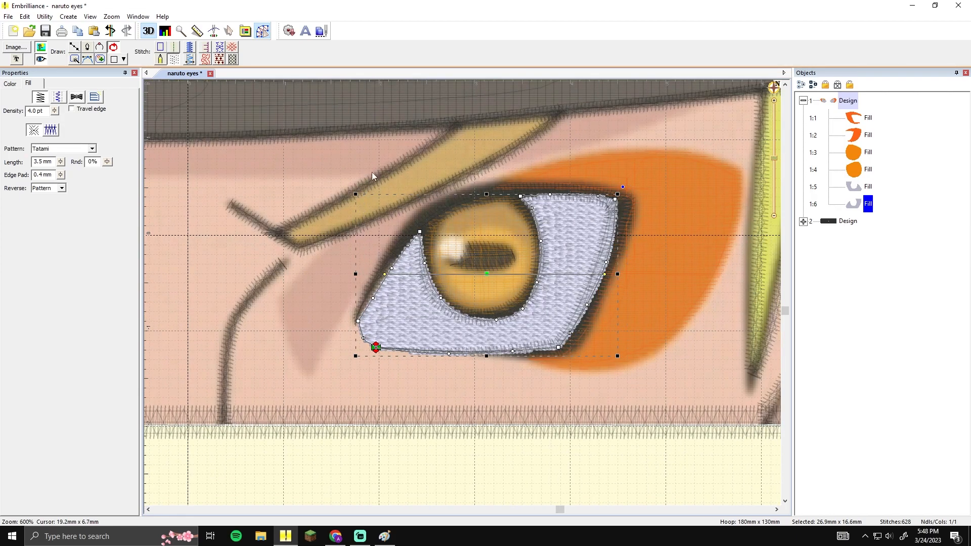
# Move both white eye fills to the first position in the stitching order
pyautogui.click(311, 295)
pyautogui.scroll(-2, 311, 294)
pyautogui.scroll(2, 310, 293)
pyautogui.moveTo(311, 295); pyautogui.dragTo(443, 285)
pyautogui.click(454, 296)
pyautogui.click(334, 290)
pyautogui.scroll(-2, 332, 289)
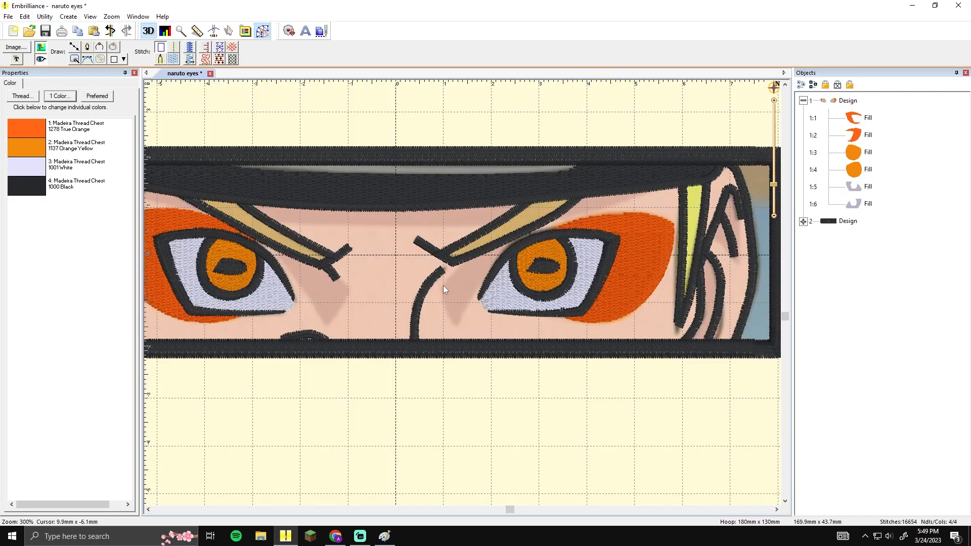
pyautogui.click(867, 187)
pyautogui.keyDown('ctrl'); pyautogui.click(868, 203); pyautogui.keyUp('ctrl')
pyautogui.rightClick(864, 187)
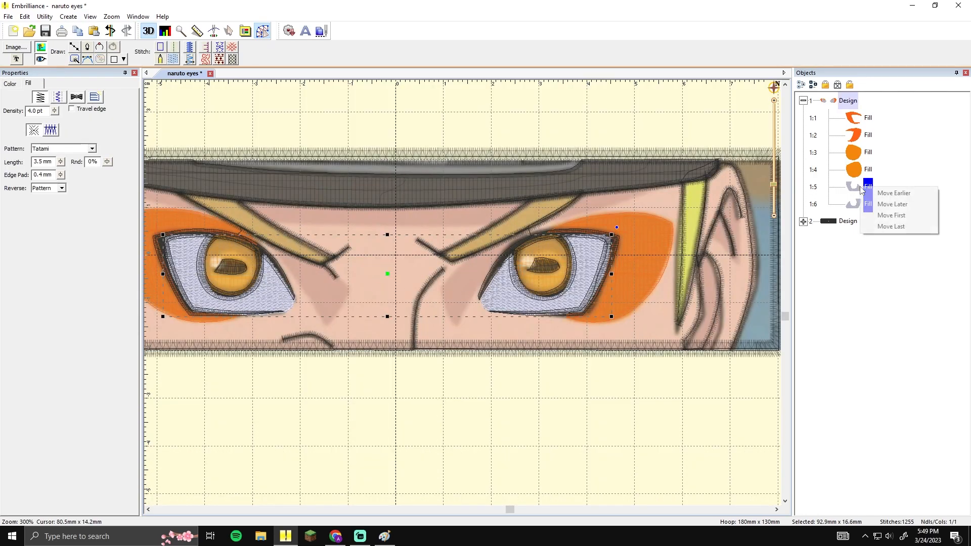
pyautogui.click(892, 215)
pyautogui.click(453, 311)
# Reposition the start and stop points of both white fills near the inner corners of the eyes
pyautogui.click(855, 121)
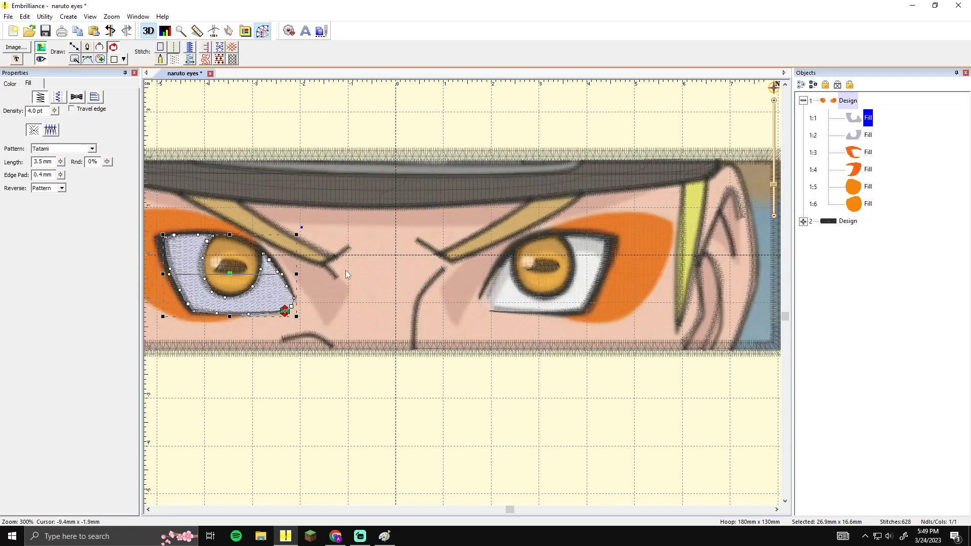
pyautogui.moveTo(290, 316)
pyautogui.mouseDown()
pyautogui.moveTo(315, 303)
pyautogui.moveTo(286, 315)
pyautogui.moveTo(293, 320)
pyautogui.mouseUp()
pyautogui.click(512, 304)
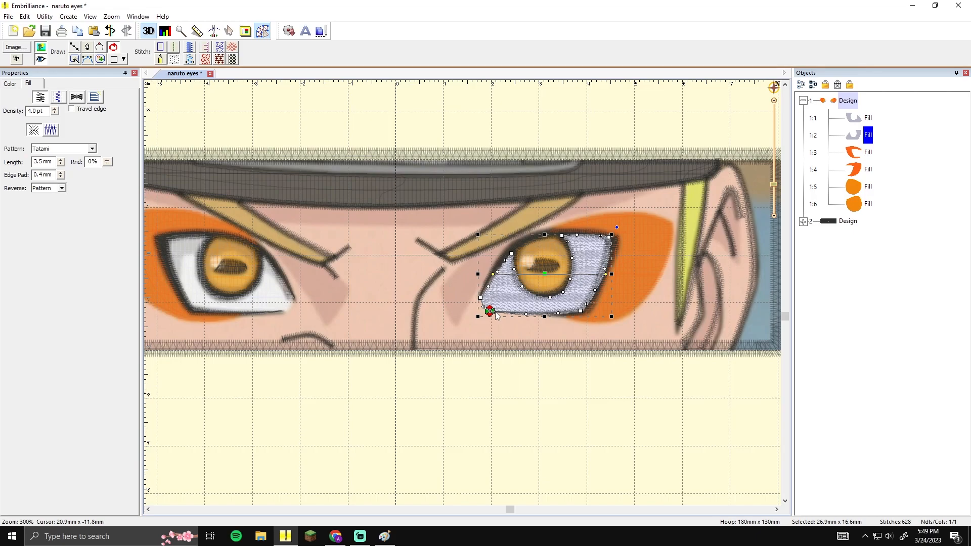
pyautogui.scroll(3, 499, 314)
pyautogui.moveTo(482, 330)
pyautogui.mouseDown()
pyautogui.moveTo(440, 305)
pyautogui.moveTo(446, 337)
pyautogui.mouseUp()
pyautogui.moveTo(334, 306); pyautogui.dragTo(614, 307)
pyautogui.click(330, 309)
pyautogui.moveTo(358, 330); pyautogui.dragTo(360, 328)
pyautogui.click(496, 311)
pyautogui.scroll(-3, 502, 310)
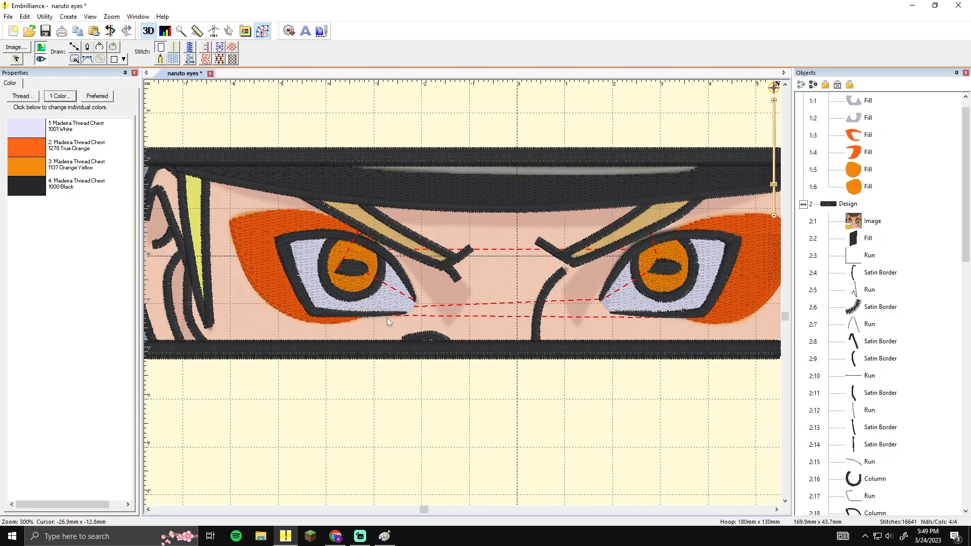
pyautogui.moveTo(501, 292); pyautogui.dragTo(486, 292)
pyautogui.hscroll(1, 447, 287)
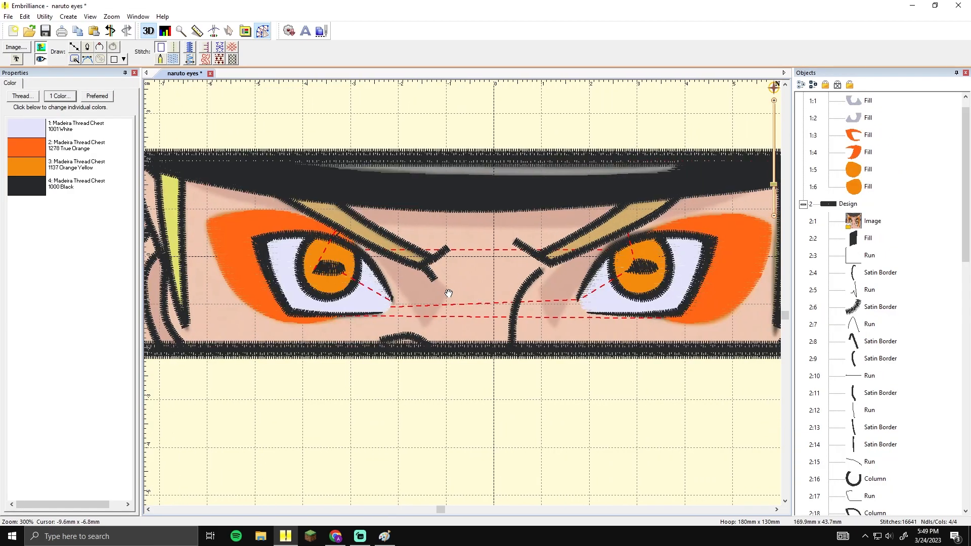
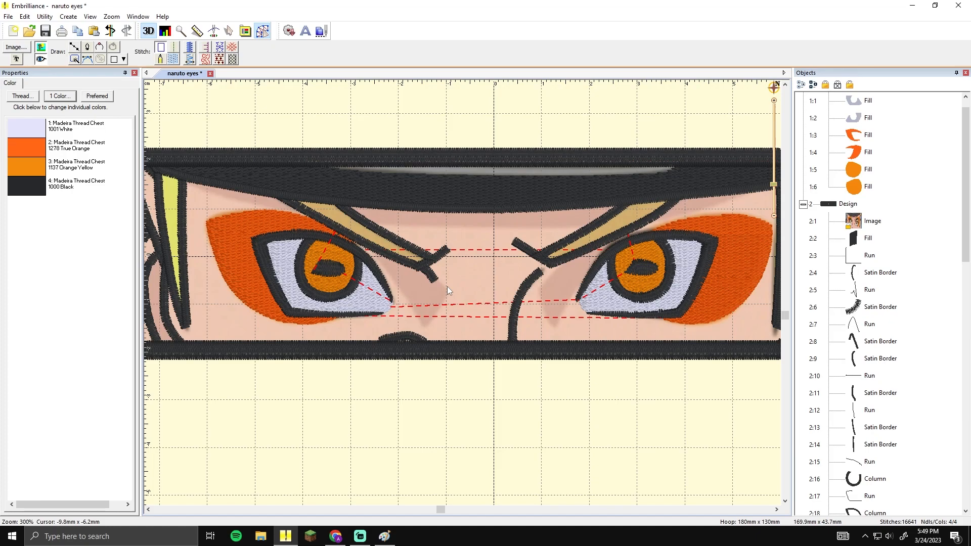
pyautogui.moveTo(474, 283); pyautogui.dragTo(434, 273)
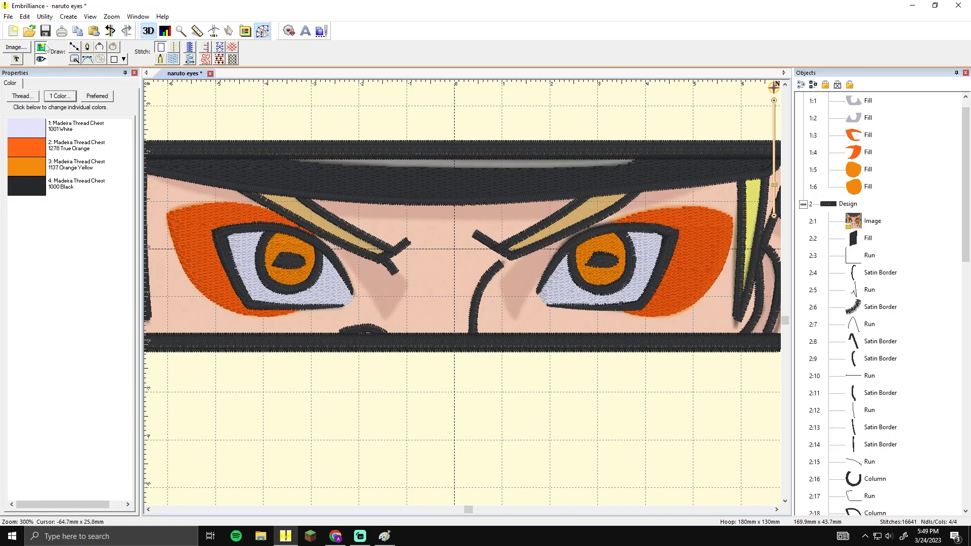
pyautogui.scroll(-3, 372, 250)
pyautogui.scroll(4, 382, 253)
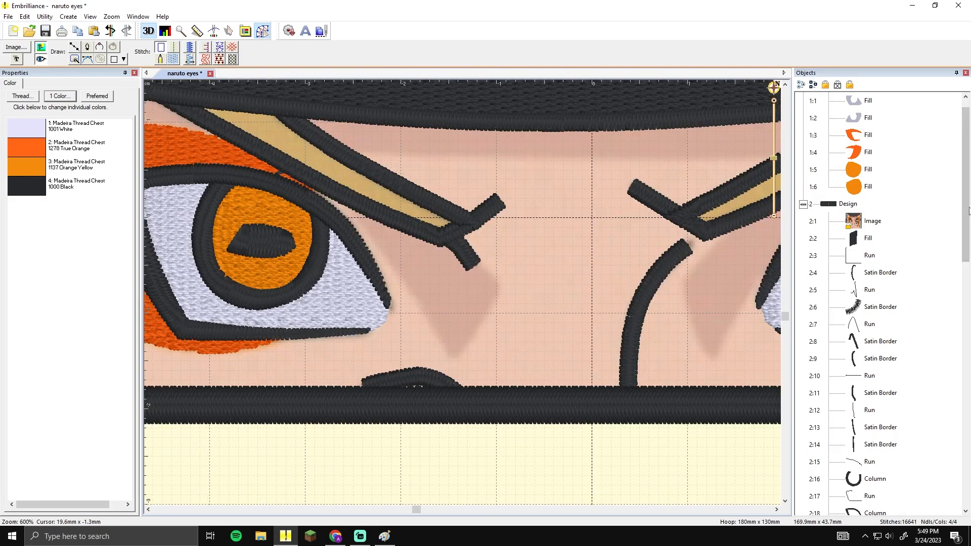
# Select the black frame border at the end of the stitching order and start an outline at the top of the left iris highlight
pyautogui.moveTo(967, 210); pyautogui.dragTo(964, 475)
pyautogui.click(867, 497)
pyautogui.click(41, 59)
pyautogui.moveTo(437, 253); pyautogui.dragTo(549, 302)
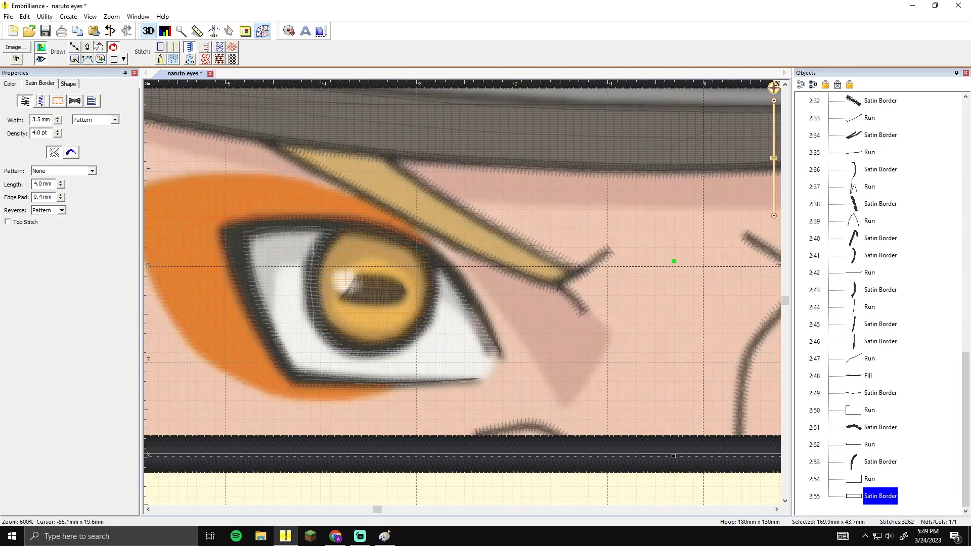
pyautogui.click(74, 47)
pyautogui.click(352, 268)
pyautogui.click(330, 272)
pyautogui.click(334, 293)
pyautogui.click(357, 295)
pyautogui.press('BackSpace')
pyautogui.press('BackSpace')
pyautogui.press('BackSpace')
# Complete the closed outline, about 2.8 x 2.6 mm, around the left iris highlight and convert it to a satin column
pyautogui.click(344, 270)
pyautogui.click(335, 277)
pyautogui.click(336, 285)
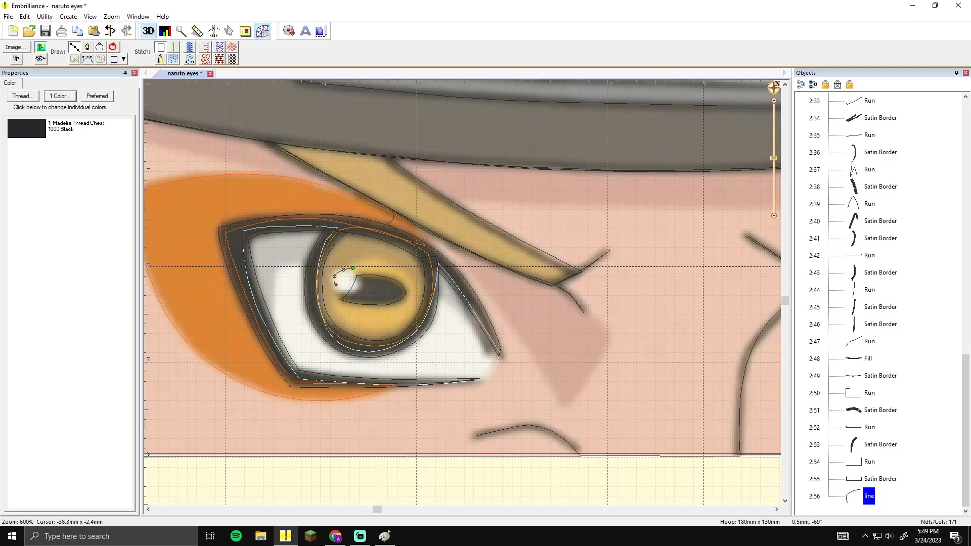
pyautogui.press('BackSpace')
pyautogui.press('BackSpace')
pyautogui.click(333, 277)
pyautogui.click(334, 286)
pyautogui.press('Return')
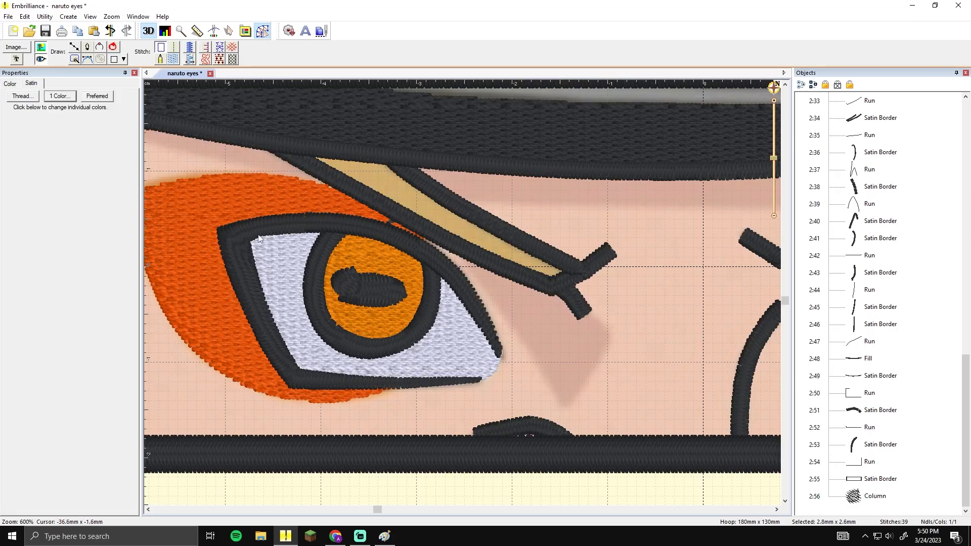
# Set the highlight column's thread to Madeira 1001 White
pyautogui.click(63, 129)
pyautogui.doubleClick(510, 227)
pyautogui.doubleClick(508, 248)
pyautogui.click(608, 212)
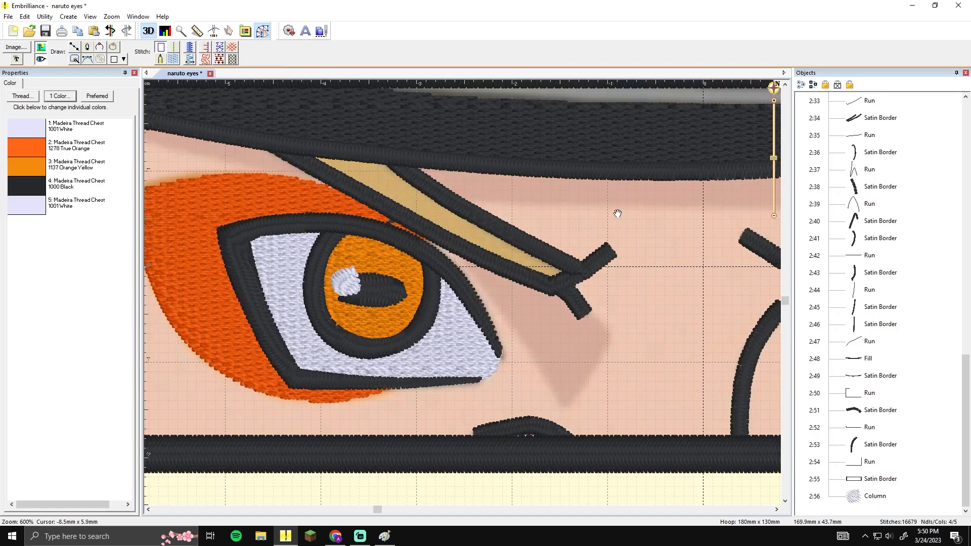
# Reshape the left highlight column by adjusting its outline points to about 3.0 x 2.5 mm
pyautogui.click(347, 277)
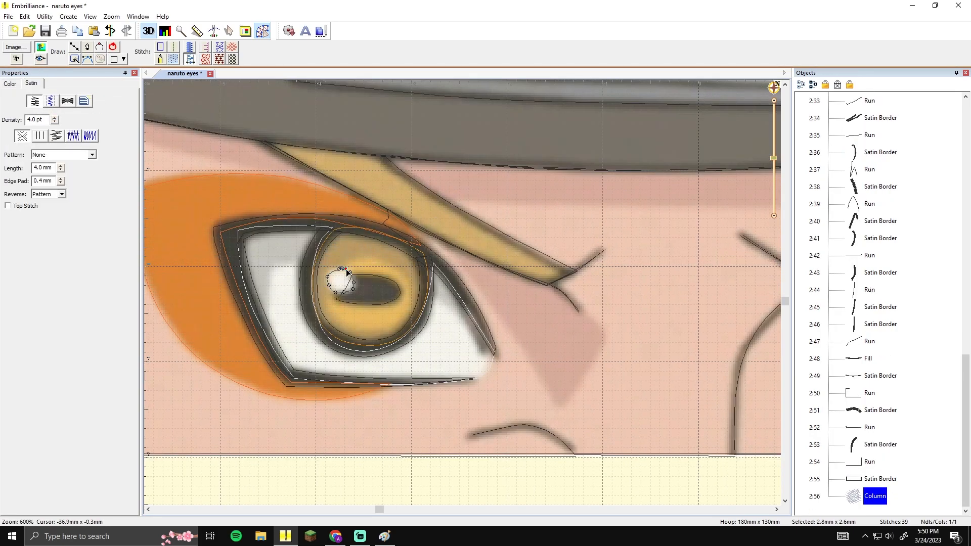
pyautogui.scroll(2, 354, 269)
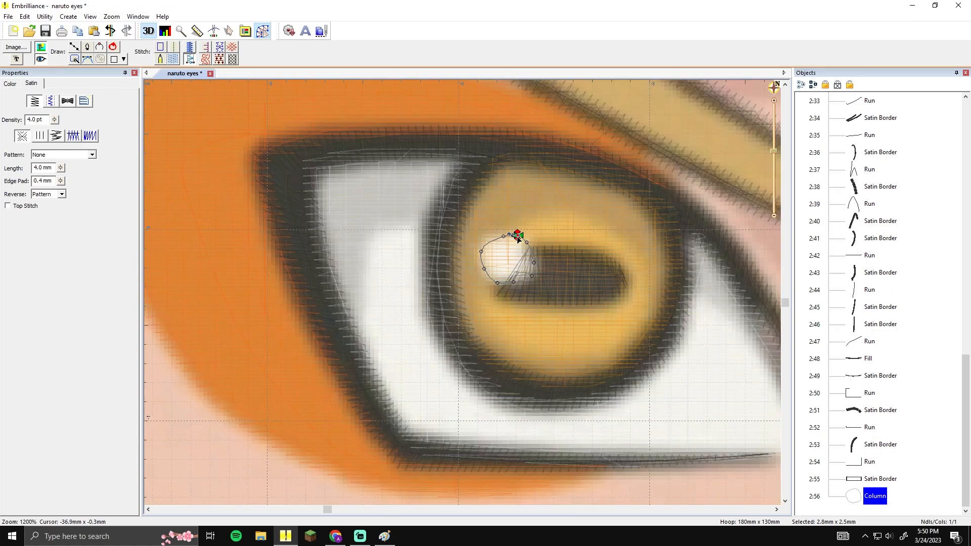
pyautogui.press('g')
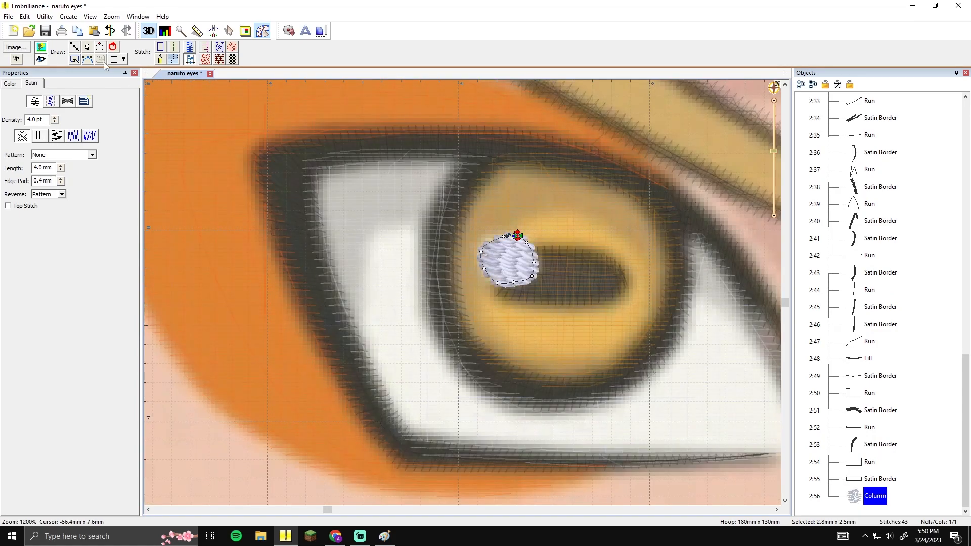
pyautogui.click(514, 238)
pyautogui.moveTo(515, 236); pyautogui.dragTo(516, 235)
pyautogui.moveTo(503, 236); pyautogui.dragTo(493, 241)
pyautogui.moveTo(532, 276); pyautogui.dragTo(537, 262)
# Examine the white highlight column's shape and placement over the left pupil and compare it with the right eye
pyautogui.scroll(-1, 537, 262)
pyautogui.scroll(-1, 538, 262)
pyautogui.click(564, 261)
pyautogui.click(617, 250)
pyautogui.moveTo(617, 249); pyautogui.dragTo(257, 255)
pyautogui.click(368, 284)
pyautogui.click(454, 242)
pyautogui.scroll(1, 548, 262)
pyautogui.moveTo(548, 262); pyautogui.dragTo(558, 261)
pyautogui.moveTo(256, 217); pyautogui.dragTo(629, 220)
pyautogui.click(167, 289)
pyautogui.scroll(-1, 351, 286)
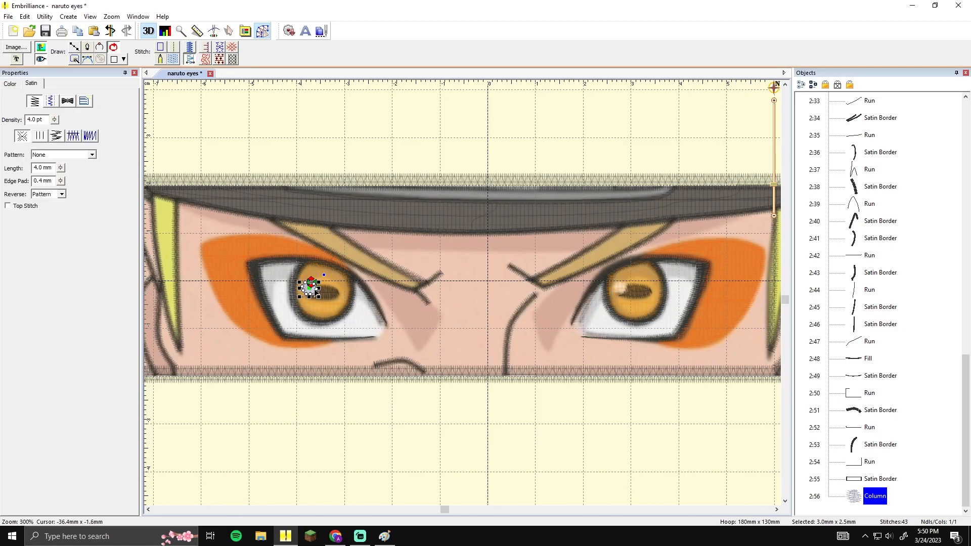
# Duplicate the left highlight column and move the copy straight across toward the right eye
pyautogui.hotkey('ctrl', 'v')
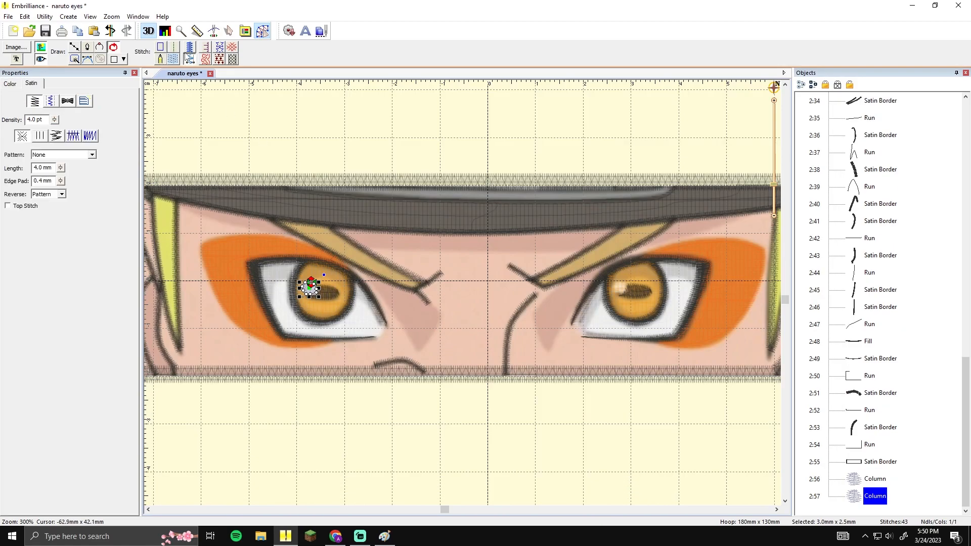
pyautogui.click(229, 31)
pyautogui.click(262, 31)
pyautogui.press('Right')
pyautogui.press('Right')
pyautogui.press('Right')
pyautogui.press('Right')
pyautogui.press('Right')
pyautogui.press('Right')
pyautogui.press('Right')
pyautogui.press('Right')
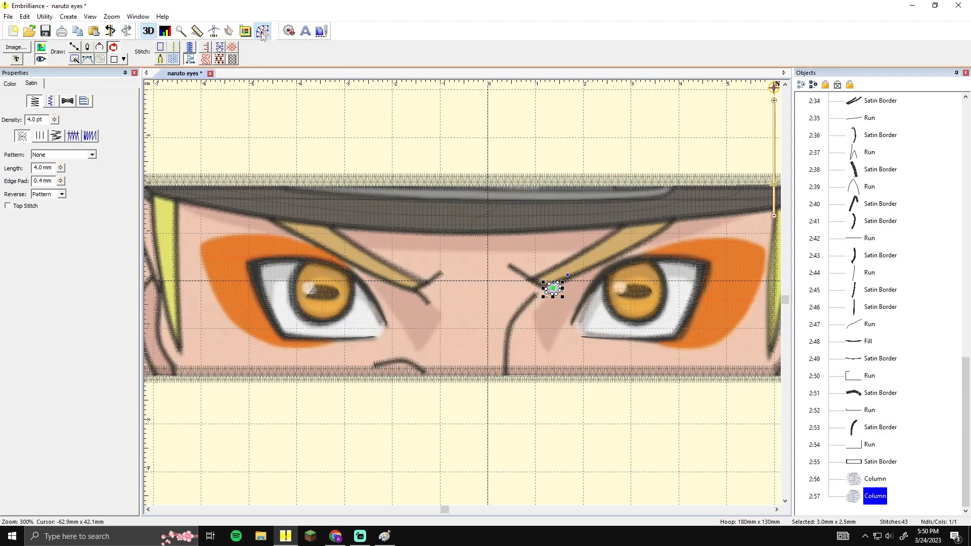
# Fine-tune the copied highlight's horizontal position over the highlight in the right iris
pyautogui.moveTo(616, 244); pyautogui.dragTo(439, 242)
pyautogui.press('6')
pyautogui.press('Left')
pyautogui.press('Left')
pyautogui.press('Right')
pyautogui.press('Right')
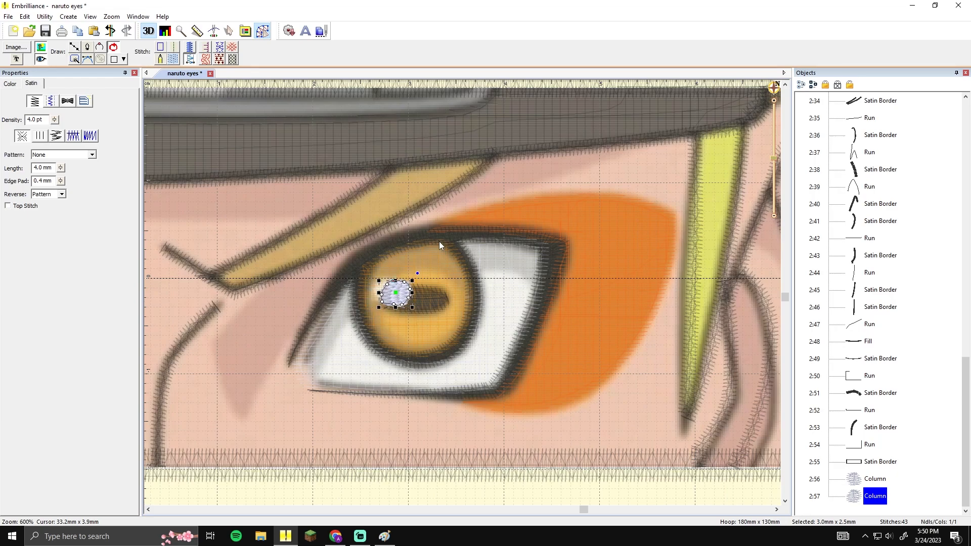
pyautogui.press('Left')
pyautogui.click(530, 181)
pyautogui.press('3')
pyautogui.moveTo(467, 237); pyautogui.dragTo(568, 216)
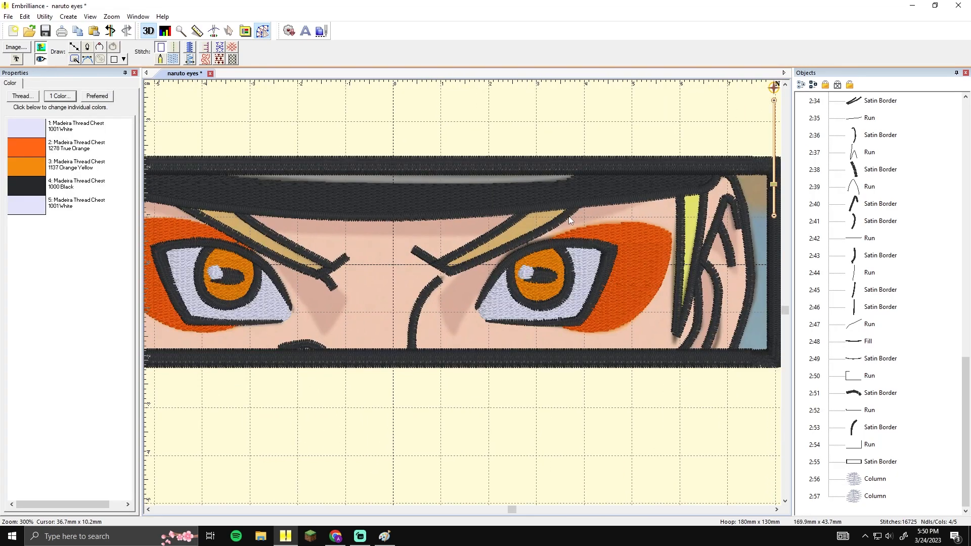
# Compare the stitching with the artwork, then hide the background image and save the design
pyautogui.moveTo(352, 254); pyautogui.dragTo(410, 245)
pyautogui.click(40, 58)
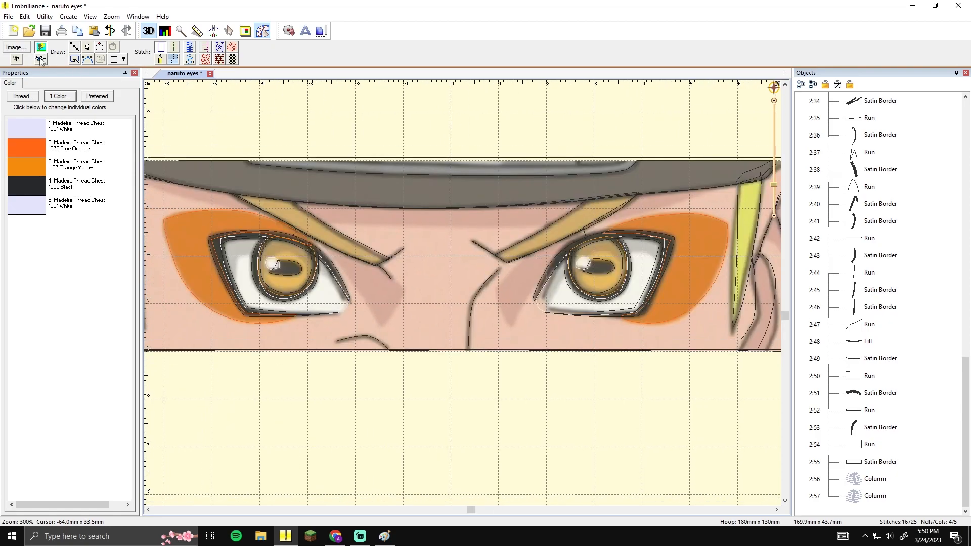
pyautogui.click(40, 58)
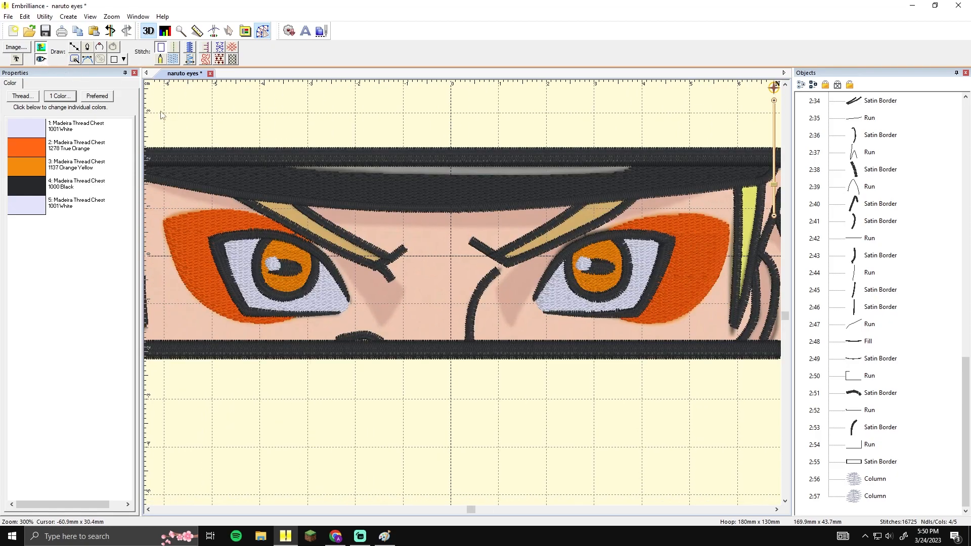
pyautogui.scroll(-2, 201, 124)
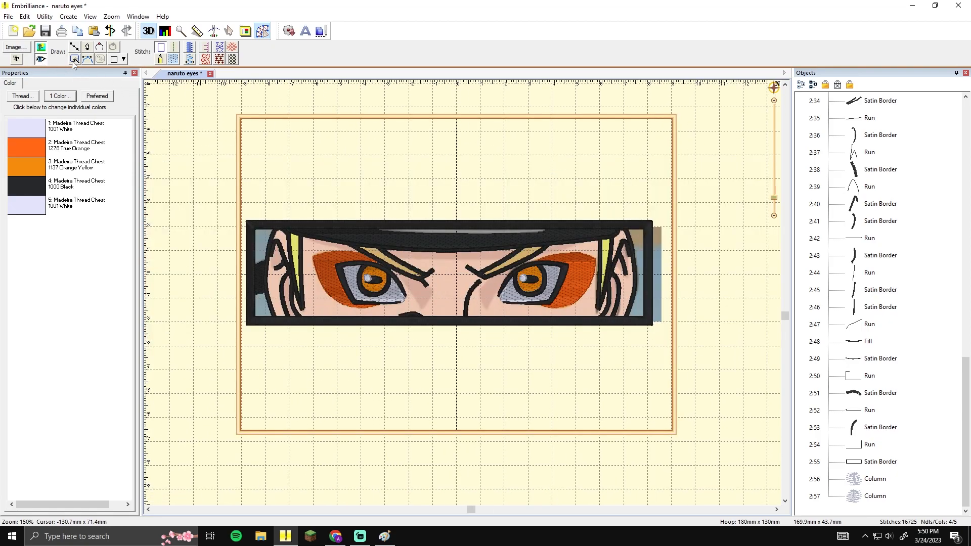
pyautogui.scroll(2, 417, 236)
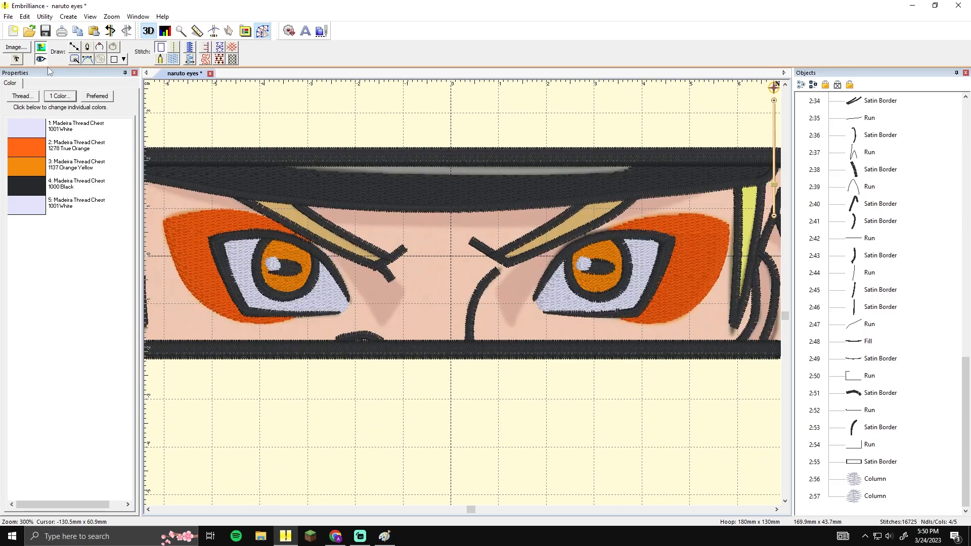
pyautogui.scroll(-2, 417, 236)
pyautogui.click(41, 45)
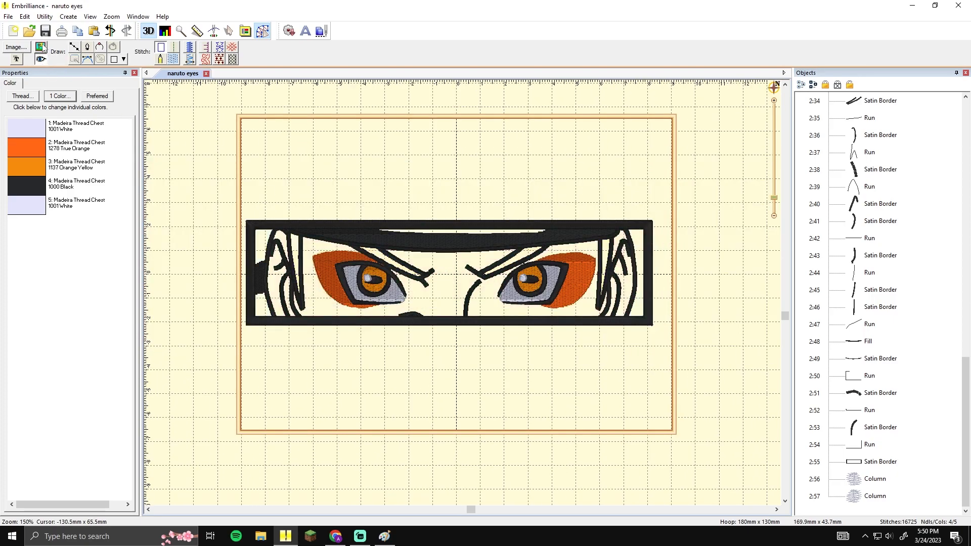
# Examine the left eye's stitches and the layering of its fills without the background image
pyautogui.scroll(-1, 361, 142)
pyautogui.scroll(1, 361, 142)
pyautogui.scroll(4, 375, 279)
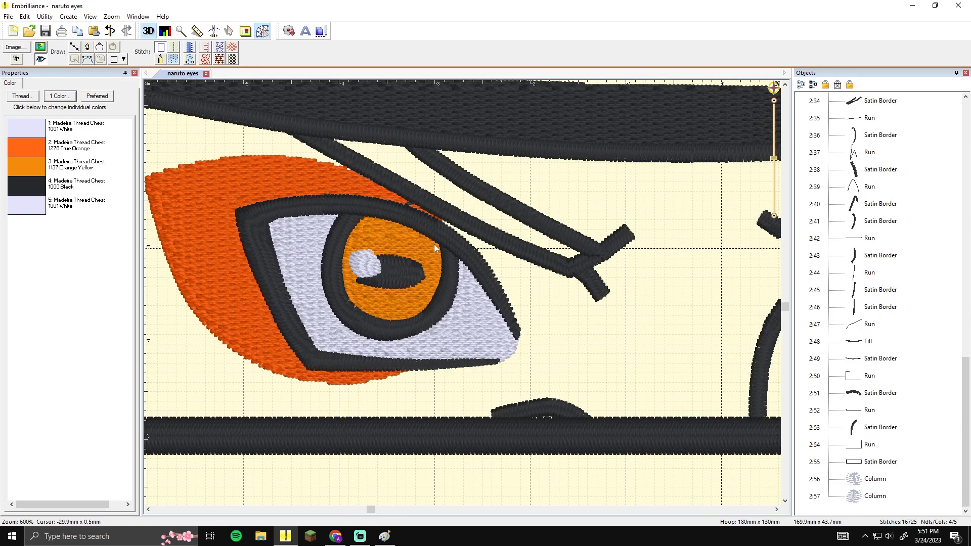
pyautogui.click(375, 279)
pyautogui.moveTo(967, 189); pyautogui.dragTo(917, 143)
pyautogui.click(868, 118)
pyautogui.moveTo(673, 295); pyautogui.dragTo(675, 275)
pyautogui.click(590, 407)
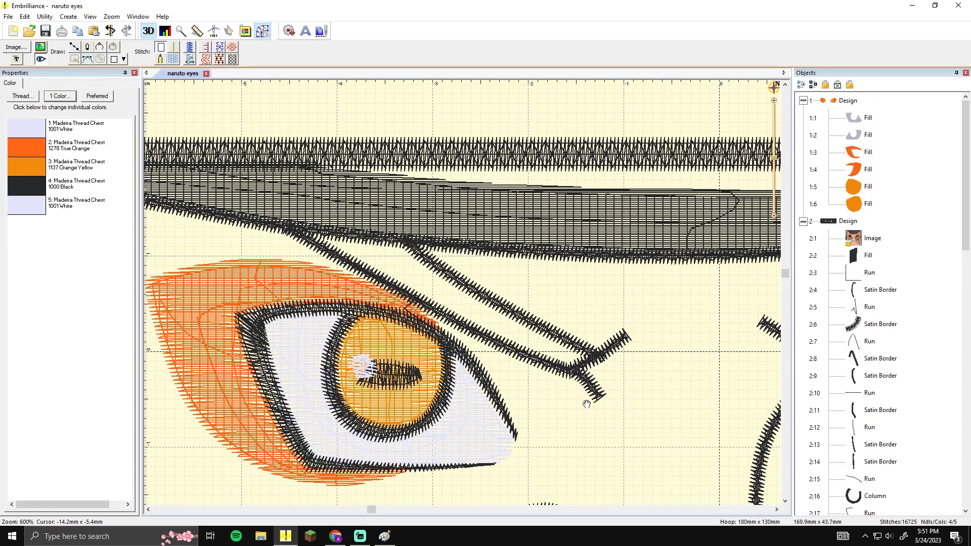
# Move the stop point of the left eye's white fill from the inner corner to the iris outline's upper inner edge
pyautogui.scroll(-2, 547, 393)
pyautogui.scroll(2, 552, 394)
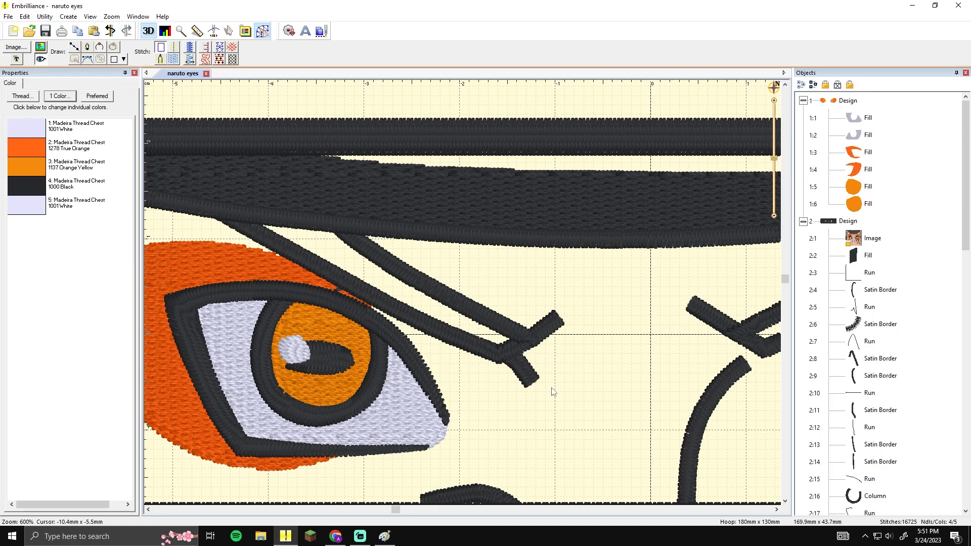
pyautogui.click(412, 390)
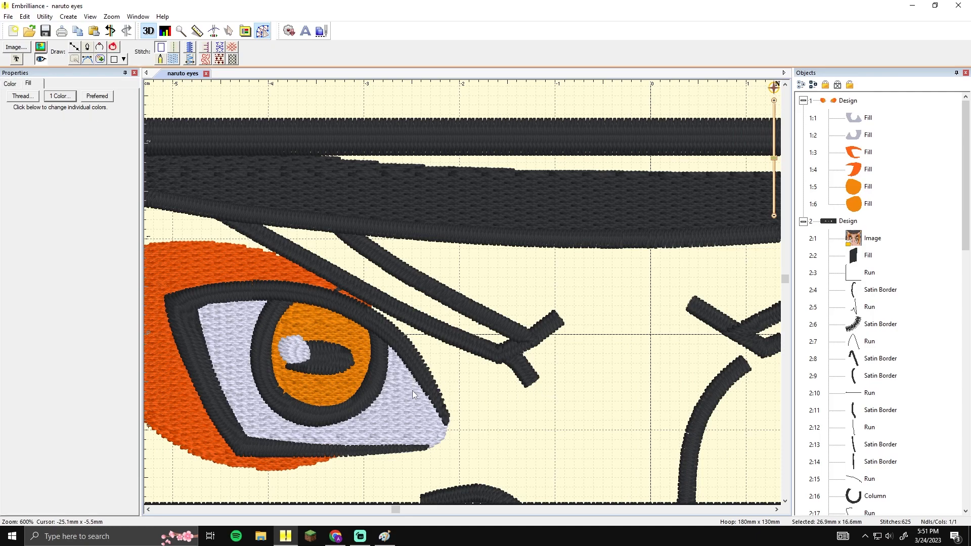
pyautogui.moveTo(444, 441)
pyautogui.mouseDown()
pyautogui.moveTo(398, 321)
pyautogui.moveTo(386, 328)
pyautogui.mouseUp()
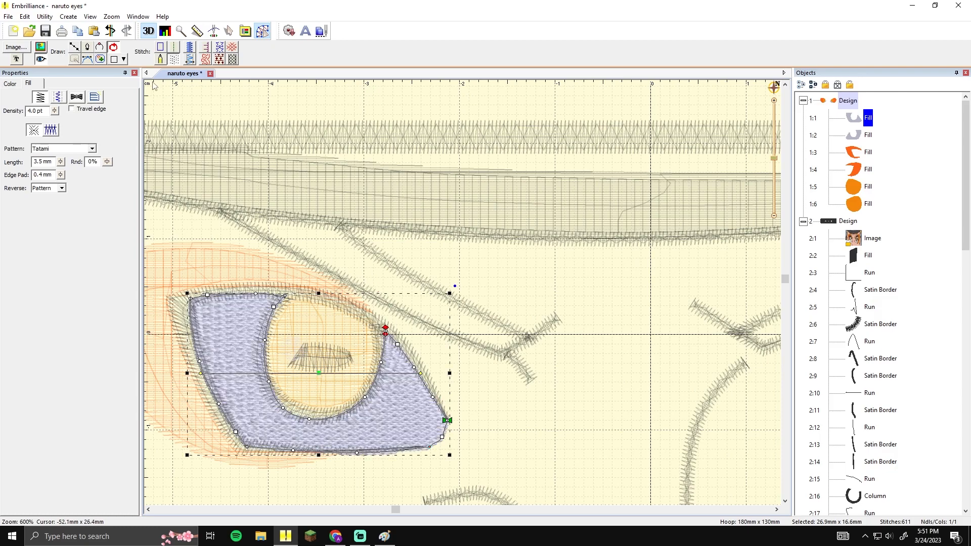
pyautogui.click(75, 48)
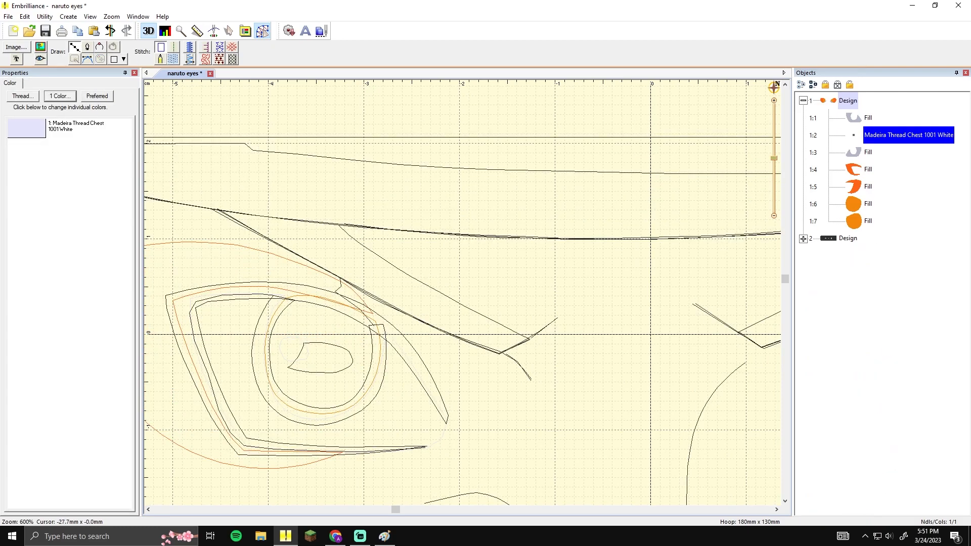
pyautogui.press('Escape')
pyautogui.click(40, 59)
pyautogui.click(40, 60)
pyautogui.click(74, 48)
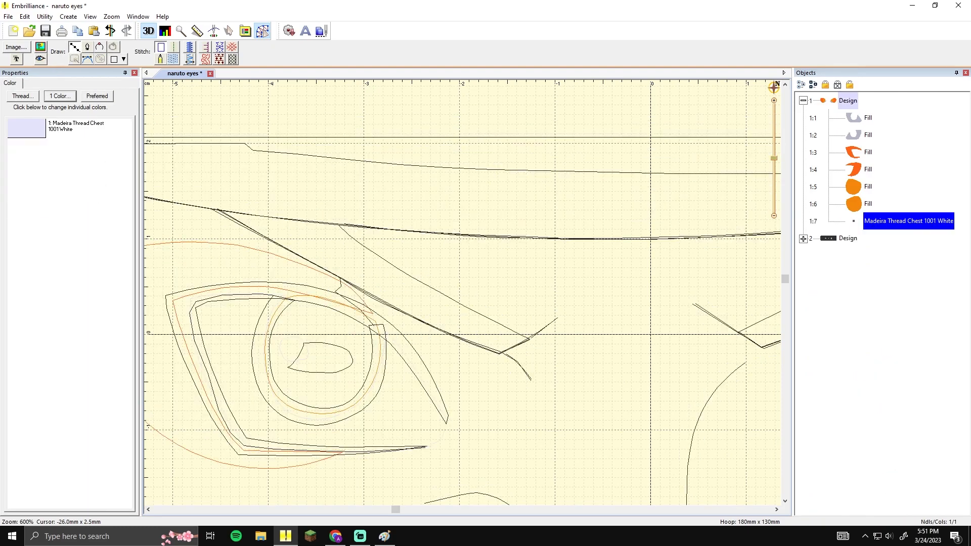
pyautogui.press('Escape')
pyautogui.click(400, 357)
pyautogui.click(74, 48)
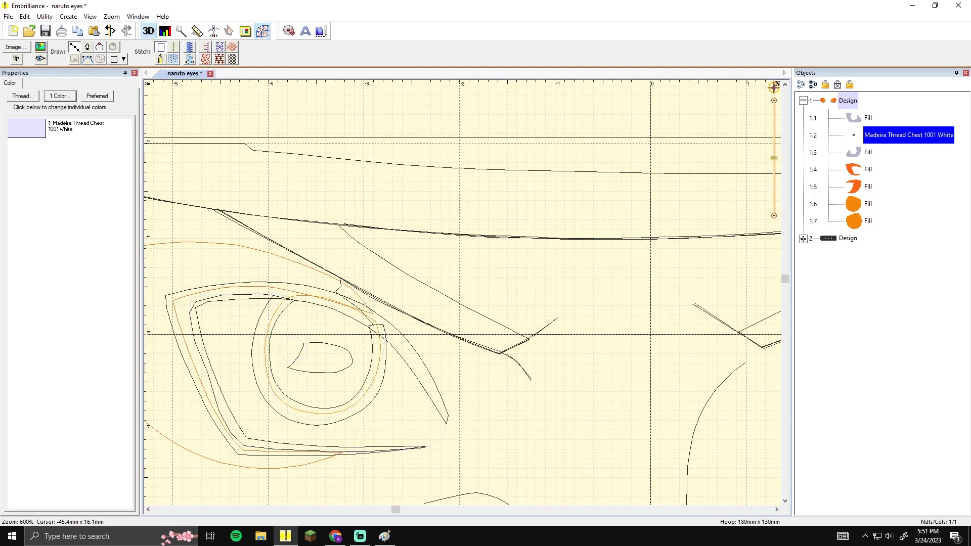
pyautogui.click(382, 338)
pyautogui.click(372, 324)
pyautogui.click(351, 308)
pyautogui.click(336, 293)
pyautogui.click(339, 289)
pyautogui.click(341, 279)
pyautogui.click(316, 263)
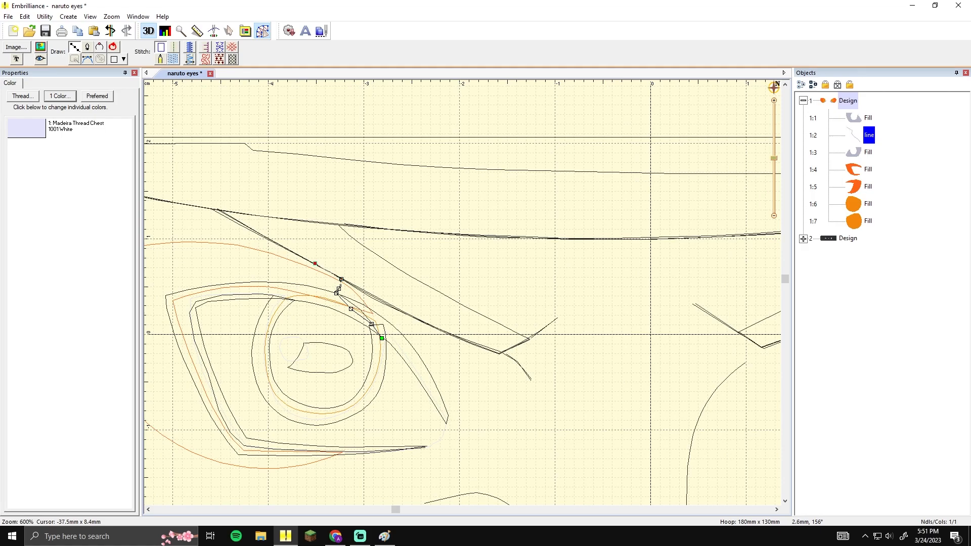
pyautogui.click(257, 233)
pyautogui.click(220, 209)
pyautogui.rightClick(346, 225)
pyautogui.rightClick(399, 231)
pyautogui.rightClick(519, 236)
pyautogui.press('Escape')
pyautogui.press('Delete')
# Draw a white travel line from the left iris outline's upper inner edge up the lower crease to the black band
pyautogui.moveTo(555, 276)
pyautogui.mouseDown()
pyautogui.moveTo(487, 282)
pyautogui.moveTo(592, 284)
pyautogui.mouseUp()
pyautogui.scroll(-3, 501, 281)
pyautogui.scroll(3, 506, 281)
pyautogui.click(74, 49)
pyautogui.click(420, 331)
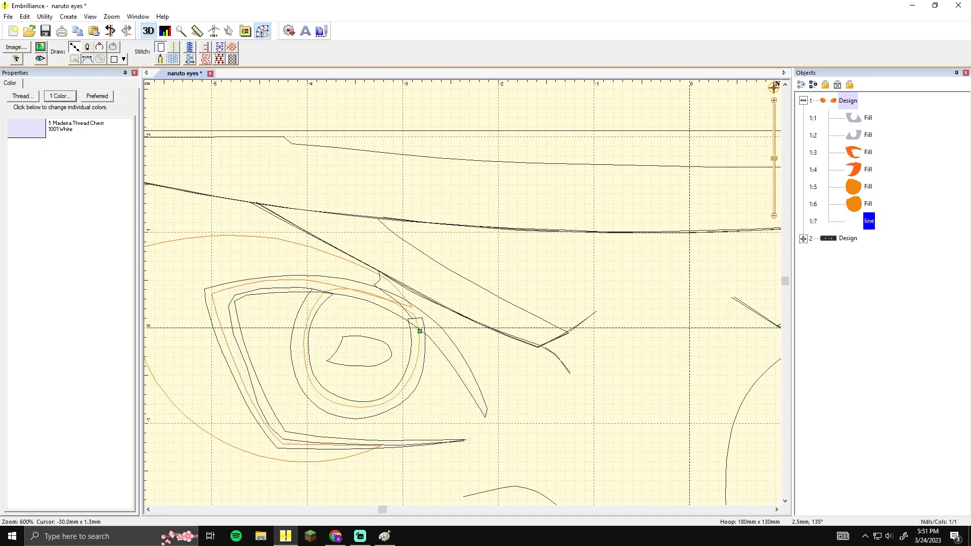
pyautogui.click(375, 288)
pyautogui.click(358, 260)
pyautogui.click(326, 240)
pyautogui.click(297, 226)
pyautogui.click(260, 204)
# Continue the white travel line along the black band's lower edge to the upper end of the right eye's crease
pyautogui.click(281, 207)
pyautogui.click(400, 221)
pyautogui.click(490, 227)
pyautogui.moveTo(605, 232); pyautogui.dragTo(461, 229)
pyautogui.click(481, 229)
pyautogui.click(574, 227)
pyautogui.moveTo(601, 233); pyautogui.dragTo(487, 247)
pyautogui.click(537, 235)
pyautogui.moveTo(644, 229); pyautogui.dragTo(463, 251)
pyautogui.click(357, 258)
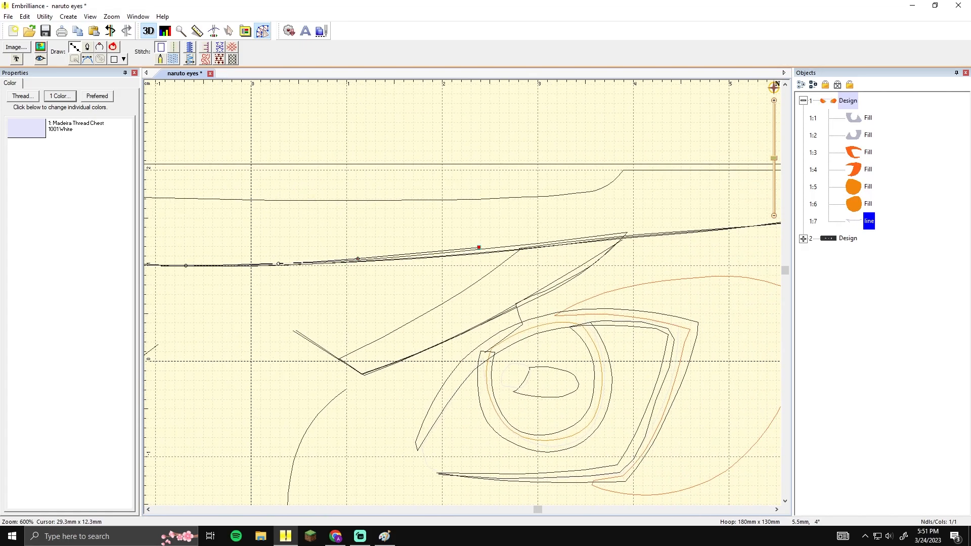
pyautogui.click(479, 247)
pyautogui.click(563, 236)
pyautogui.click(628, 233)
# Extend the white travel line down the right eye's crease and upper outline to the eye's inner corner
pyautogui.moveTo(591, 276); pyautogui.dragTo(506, 302)
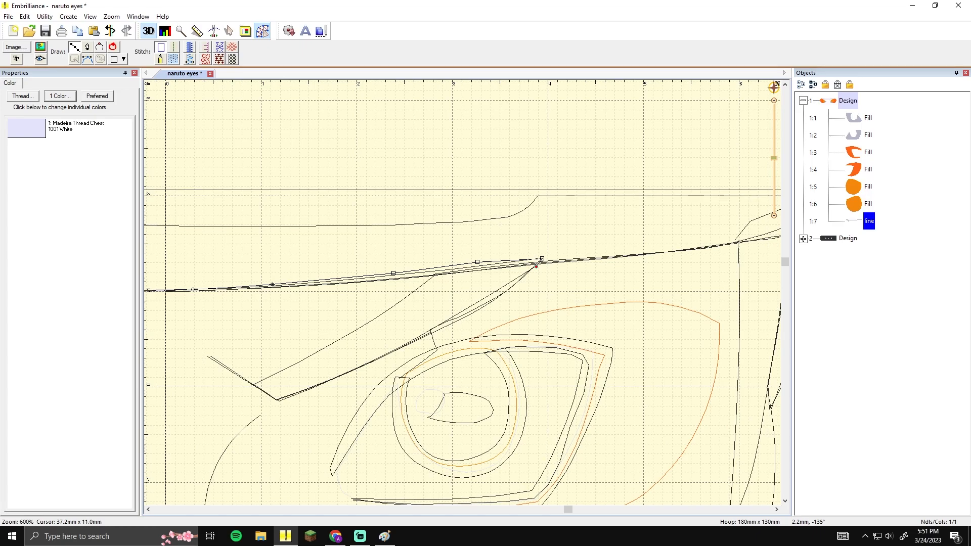
pyautogui.click(499, 297)
pyautogui.click(458, 318)
pyautogui.click(434, 338)
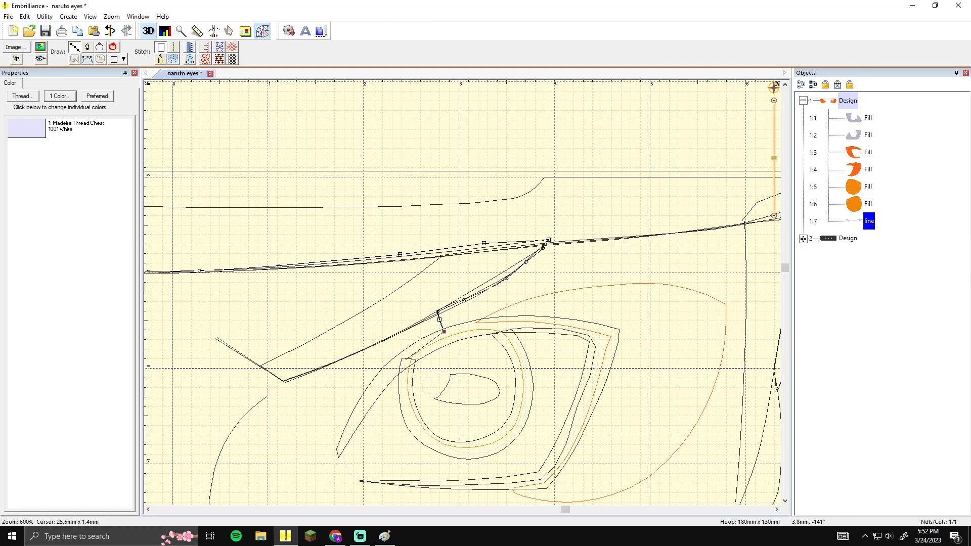
pyautogui.click(444, 332)
pyautogui.click(415, 356)
pyautogui.click(382, 379)
pyautogui.click(344, 448)
# Finish the white travel line as a run stitch and check that it stays beneath the black outlines
pyautogui.press('space')
pyautogui.click(174, 47)
pyautogui.click(343, 378)
pyautogui.scroll(2, 349, 377)
pyautogui.click(354, 381)
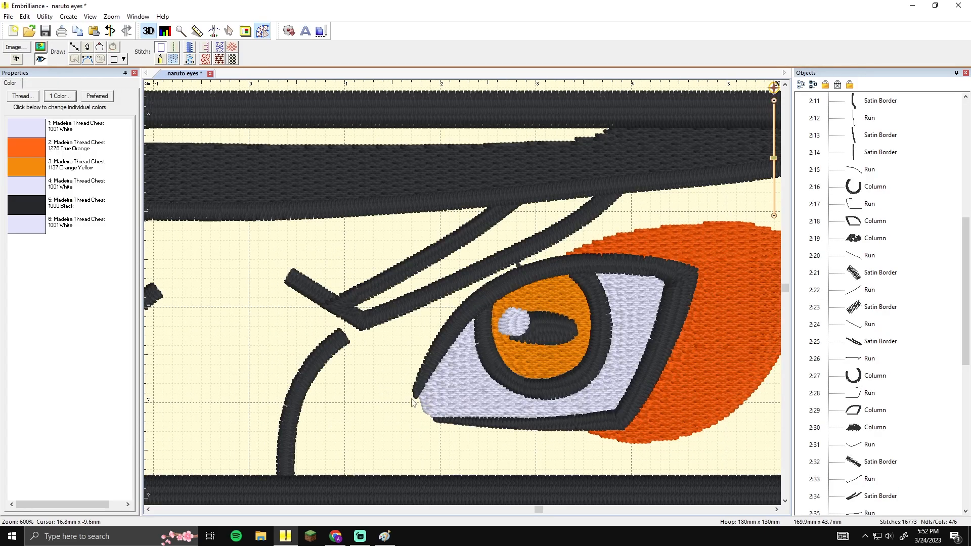
pyautogui.click(418, 401)
pyautogui.click(389, 389)
pyautogui.scroll(-3, 389, 385)
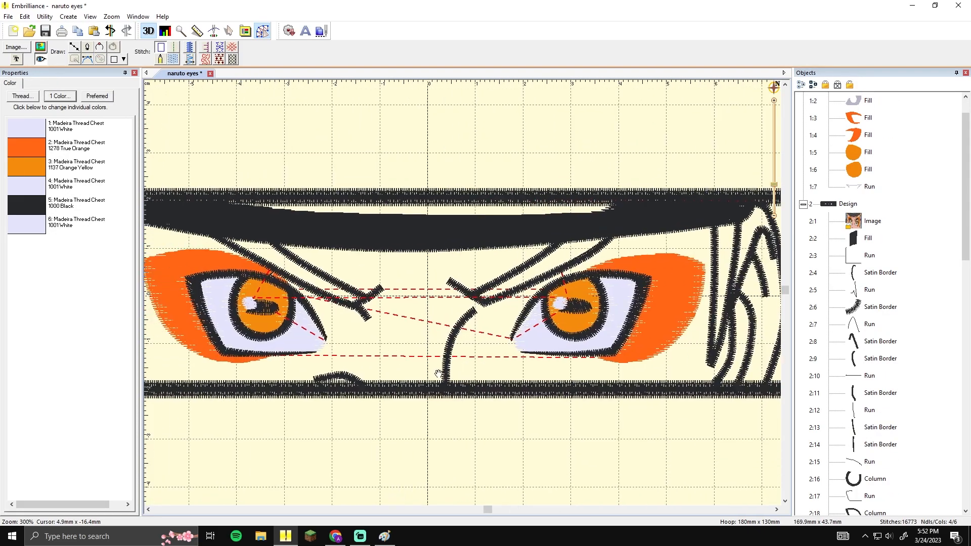
# Reorder the white run so it stitches between the two white fills, and check the remaining jumps
pyautogui.scroll(3, 429, 369)
pyautogui.moveTo(966, 136); pyautogui.dragTo(898, 121)
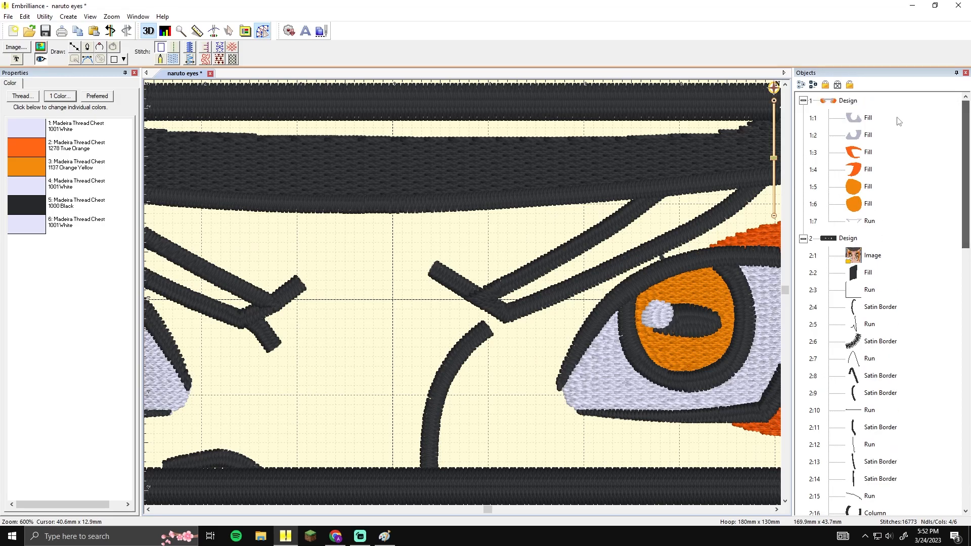
pyautogui.click(854, 221)
pyautogui.moveTo(854, 222); pyautogui.dragTo(854, 132)
pyautogui.click(511, 354)
pyautogui.scroll(-3, 661, 238)
pyautogui.scroll(3, 618, 253)
pyautogui.scroll(-3, 432, 343)
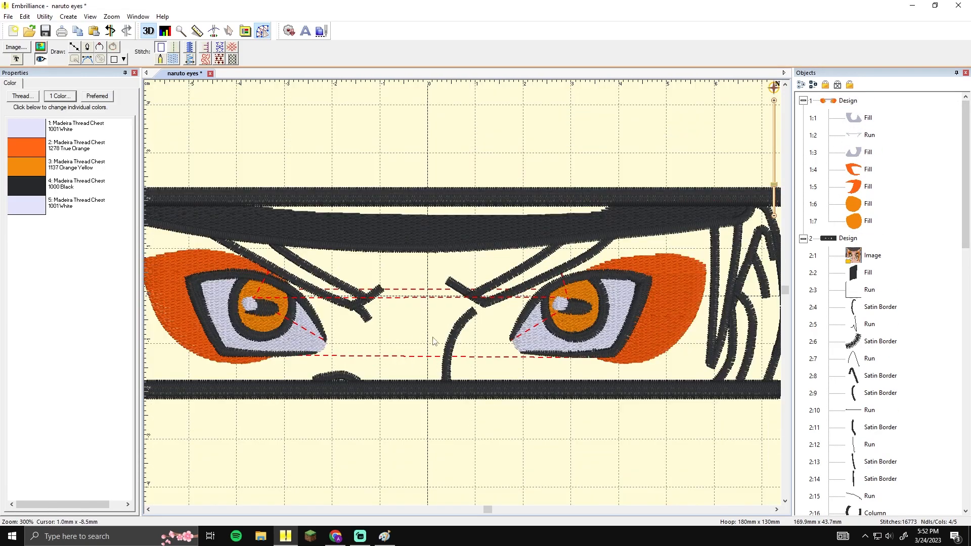
pyautogui.scroll(3, 526, 333)
pyautogui.scroll(-3, 435, 344)
pyautogui.scroll(3, 587, 317)
# Move the stop point of the left eye's orange fill to the fill's upper inner tip
pyautogui.doubleClick(855, 170)
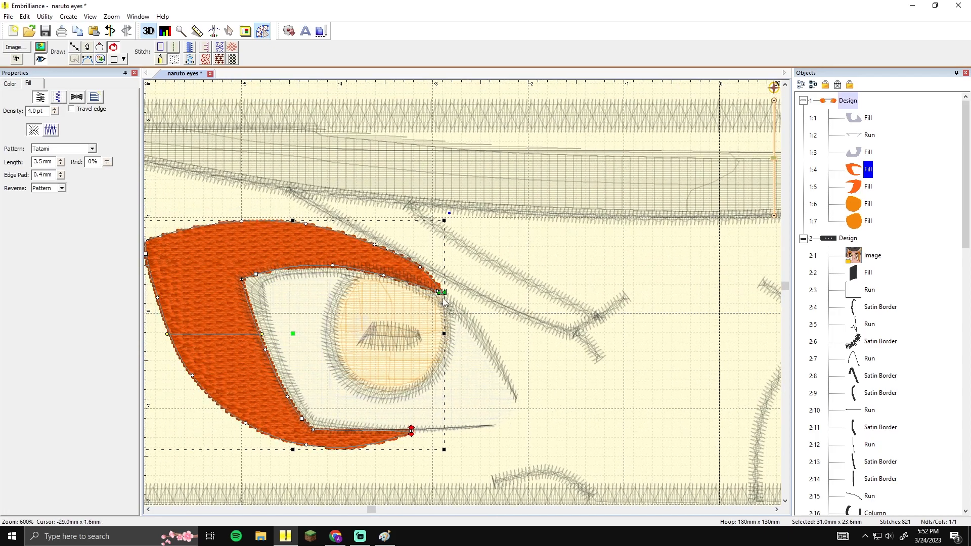
pyautogui.moveTo(445, 294)
pyautogui.mouseDown()
pyautogui.moveTo(412, 431)
pyautogui.moveTo(499, 295)
pyautogui.moveTo(468, 363)
pyautogui.mouseUp()
pyautogui.click(485, 367)
pyautogui.click(557, 384)
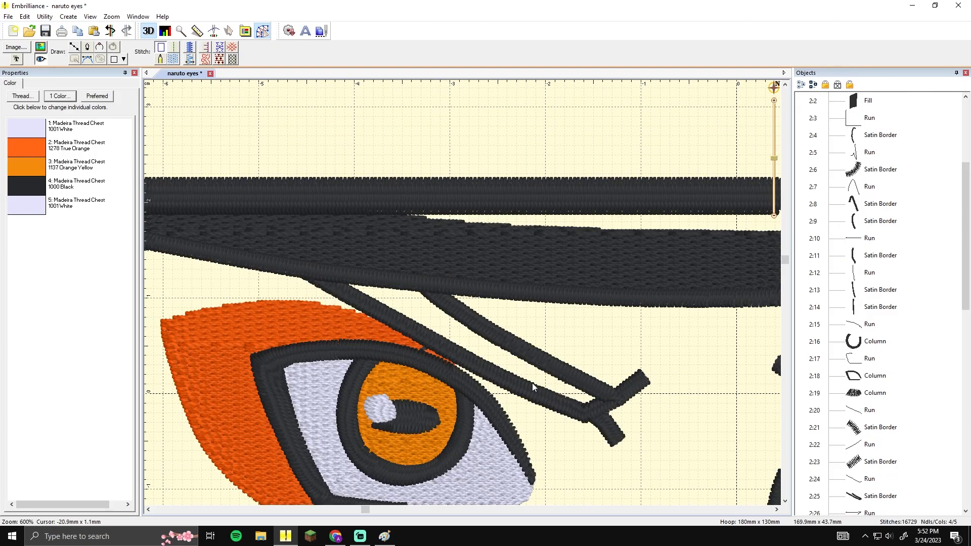
# Draw a True Orange travel line from the left orange fill's upper inner tip up the crease to the black band
pyautogui.click(416, 350)
pyautogui.click(74, 48)
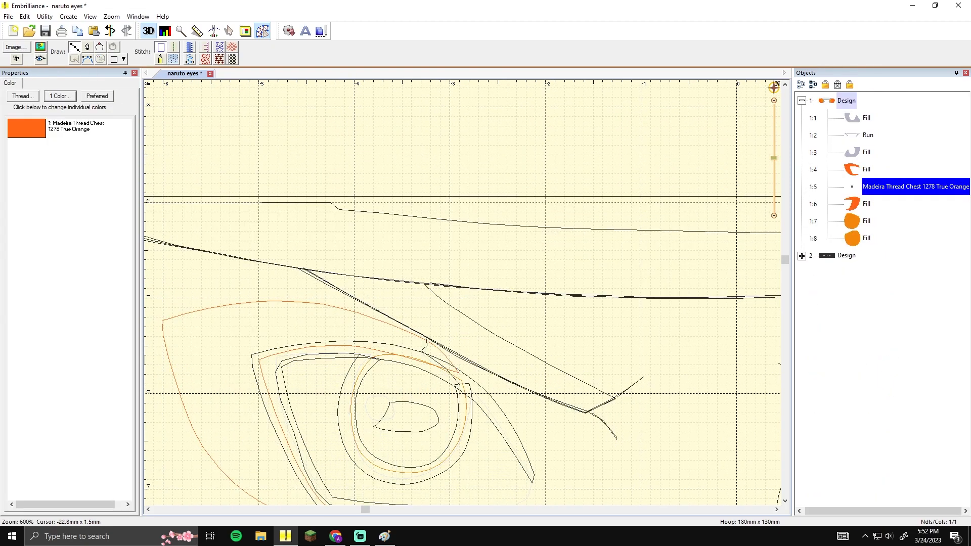
pyautogui.moveTo(520, 376); pyautogui.dragTo(509, 354)
pyautogui.click(445, 350)
pyautogui.click(448, 345)
pyautogui.click(434, 326)
pyautogui.click(399, 307)
pyautogui.click(354, 283)
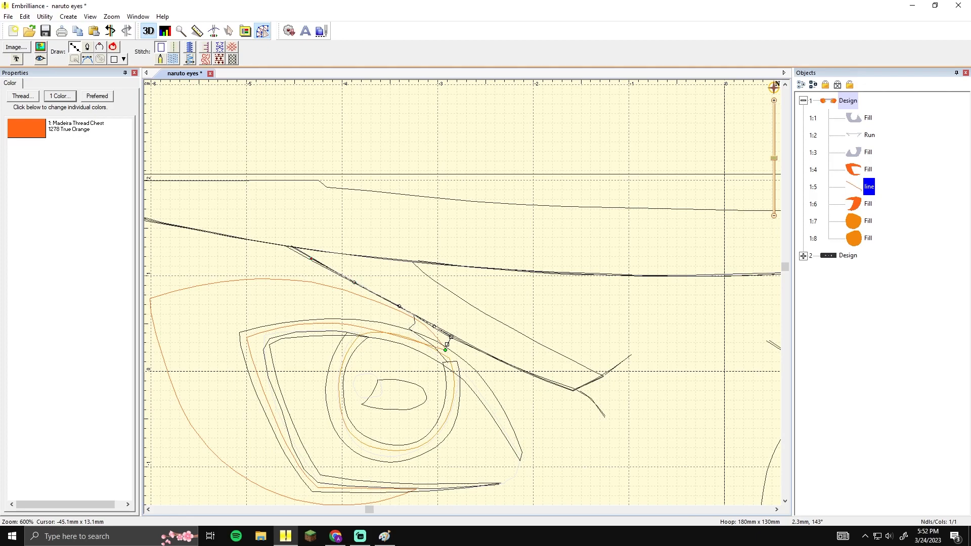
pyautogui.click(293, 247)
# Continue the orange travel line across inside the black band to the upper end of the right eye's crease
pyautogui.click(329, 244)
pyautogui.click(387, 253)
pyautogui.click(517, 259)
pyautogui.press('space')
pyautogui.click(531, 272)
pyautogui.moveTo(594, 259); pyautogui.dragTo(337, 253)
pyautogui.click(338, 252)
pyautogui.click(452, 261)
pyautogui.click(538, 245)
pyautogui.click(605, 242)
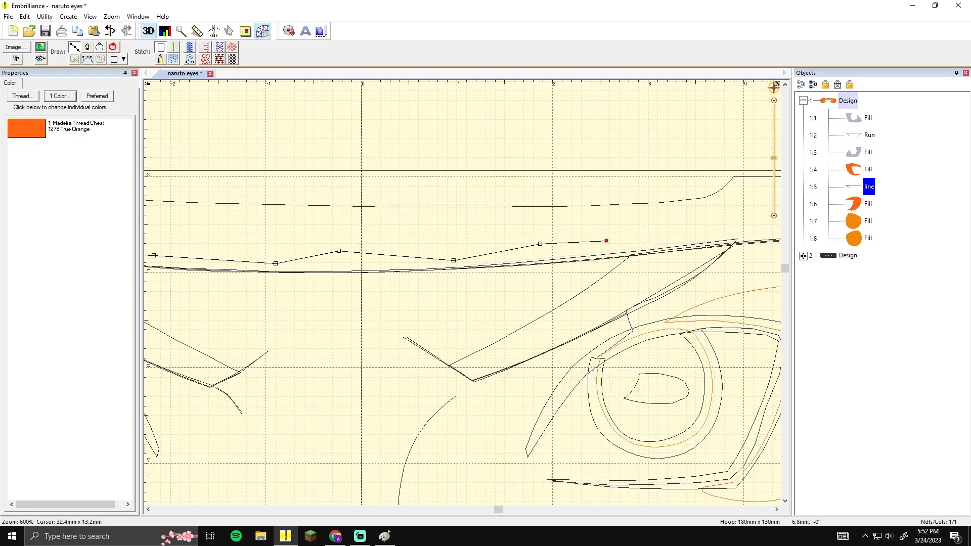
pyautogui.click(669, 242)
pyautogui.moveTo(696, 243); pyautogui.dragTo(544, 250)
pyautogui.click(584, 245)
# Extend the orange travel line down the right crease to the right orange fill's inner tip and make it a run stitch
pyautogui.click(580, 252)
pyautogui.click(534, 289)
pyautogui.click(476, 317)
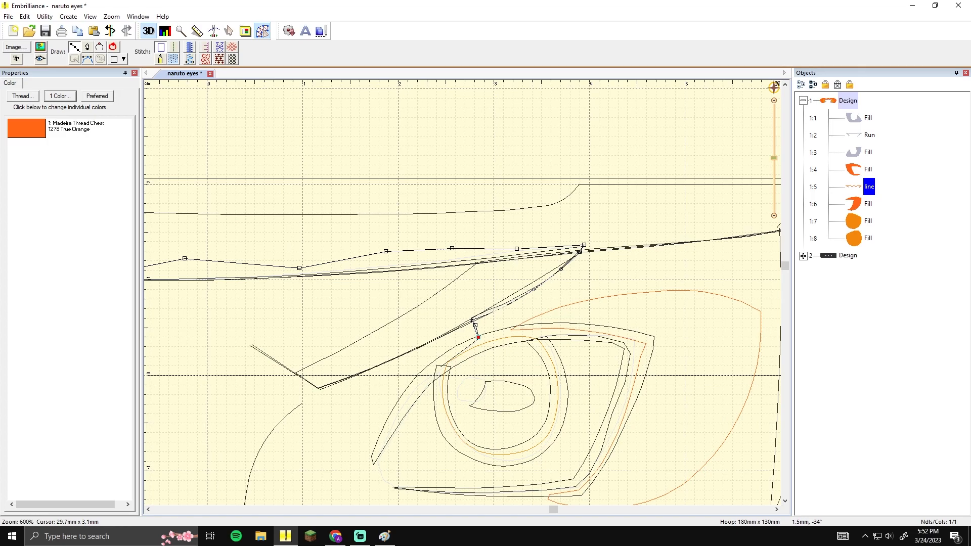
pyautogui.click(514, 330)
pyautogui.press('Return')
pyautogui.click(174, 47)
pyautogui.click(464, 122)
# Move the right orange fill's start point to the end of the orange travel run and check the remaining jumps
pyautogui.moveTo(615, 303); pyautogui.dragTo(539, 285)
pyautogui.click(539, 294)
pyautogui.click(537, 244)
pyautogui.doubleClick(528, 292)
pyautogui.moveTo(468, 482)
pyautogui.mouseDown()
pyautogui.moveTo(435, 310)
pyautogui.moveTo(453, 368)
pyautogui.moveTo(454, 479)
pyautogui.moveTo(446, 483)
pyautogui.moveTo(465, 477)
pyautogui.moveTo(459, 485)
pyautogui.mouseUp()
pyautogui.click(425, 497)
pyautogui.scroll(-2, 428, 480)
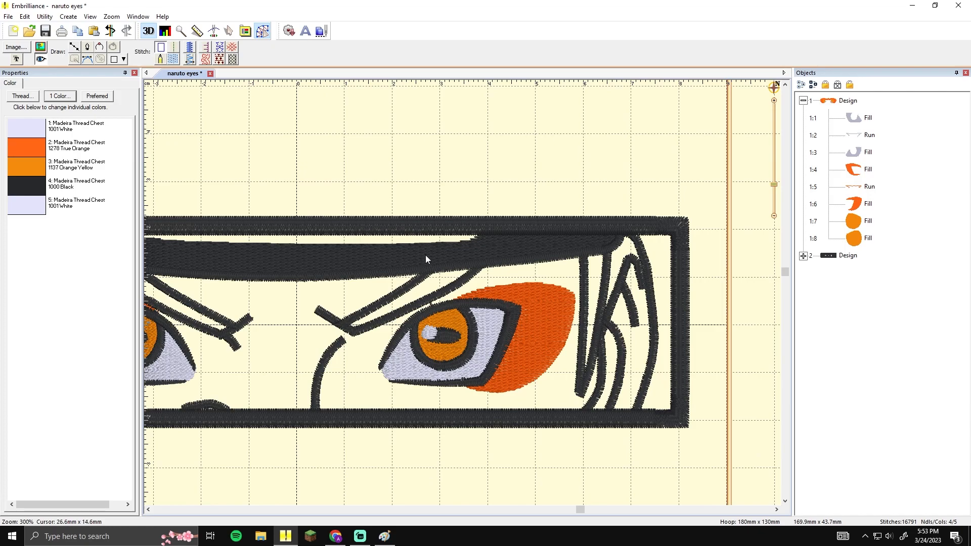
pyautogui.click(855, 176)
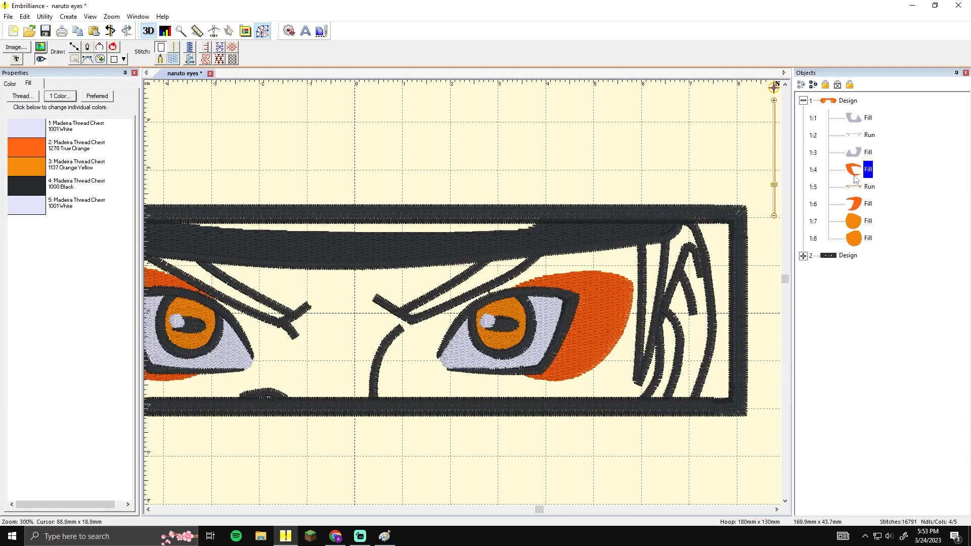
pyautogui.click(859, 192)
pyautogui.click(435, 387)
pyautogui.moveTo(433, 387); pyautogui.dragTo(468, 389)
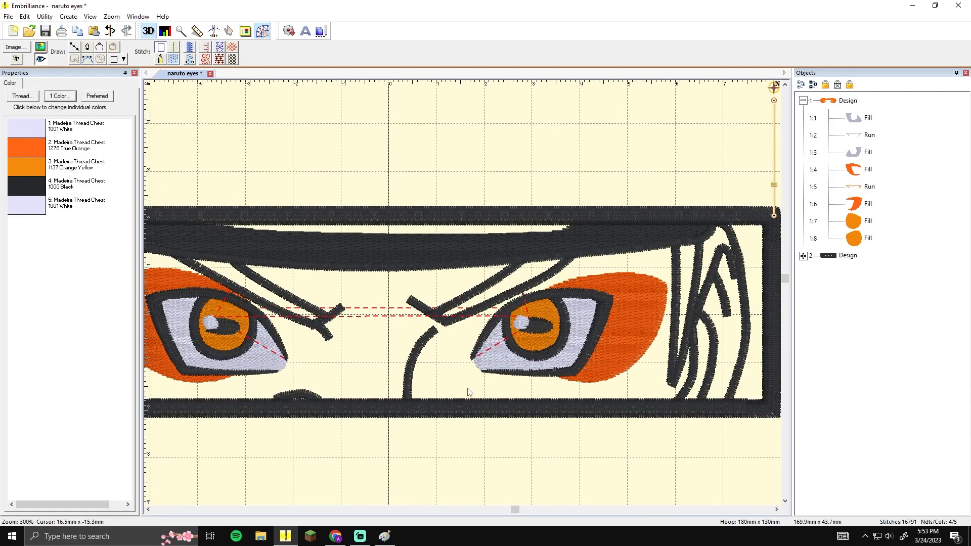
pyautogui.click(869, 221)
pyautogui.scroll(3, 460, 267)
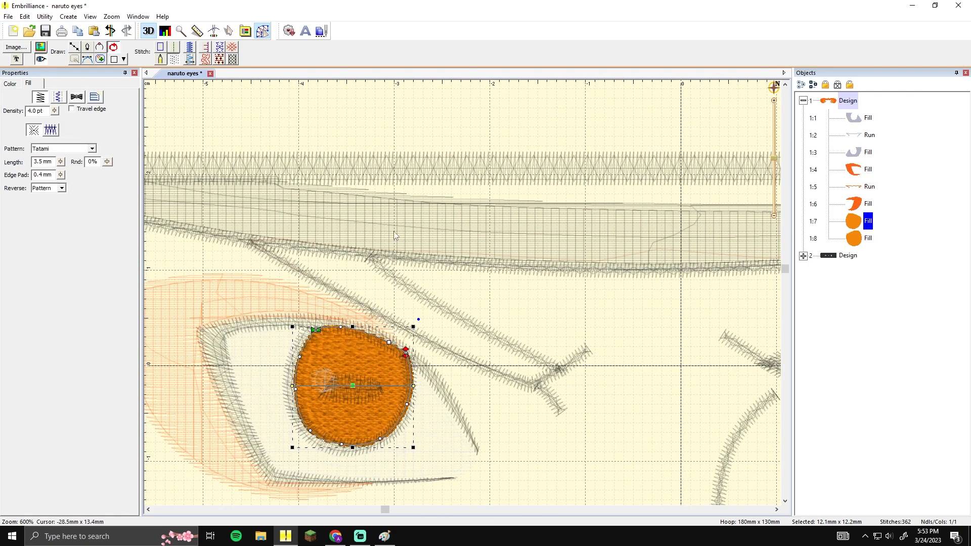
pyautogui.click(75, 47)
pyautogui.press('Escape')
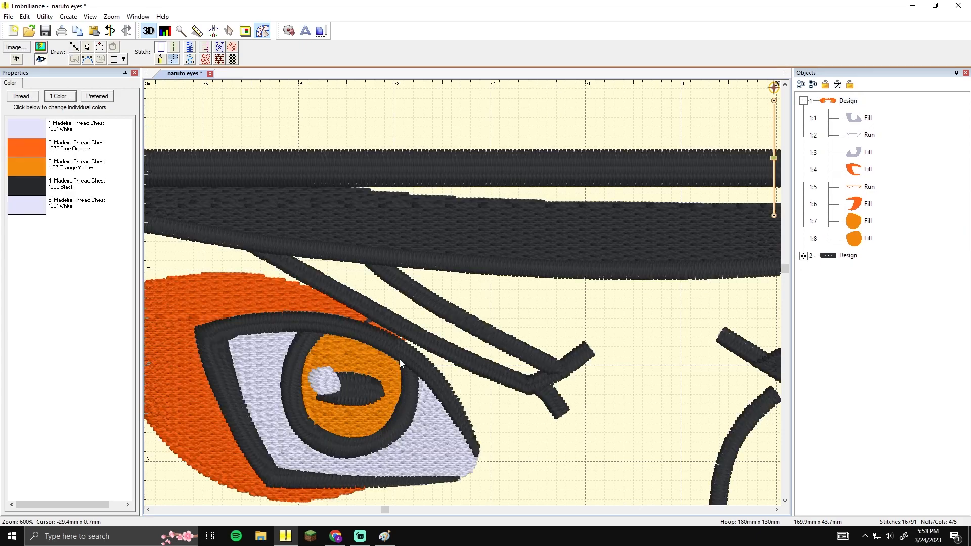
# Draw an Orange Yellow travel line from the left iris fill's stop point onto the lower crease and along it to its inner tip
pyautogui.click(354, 354)
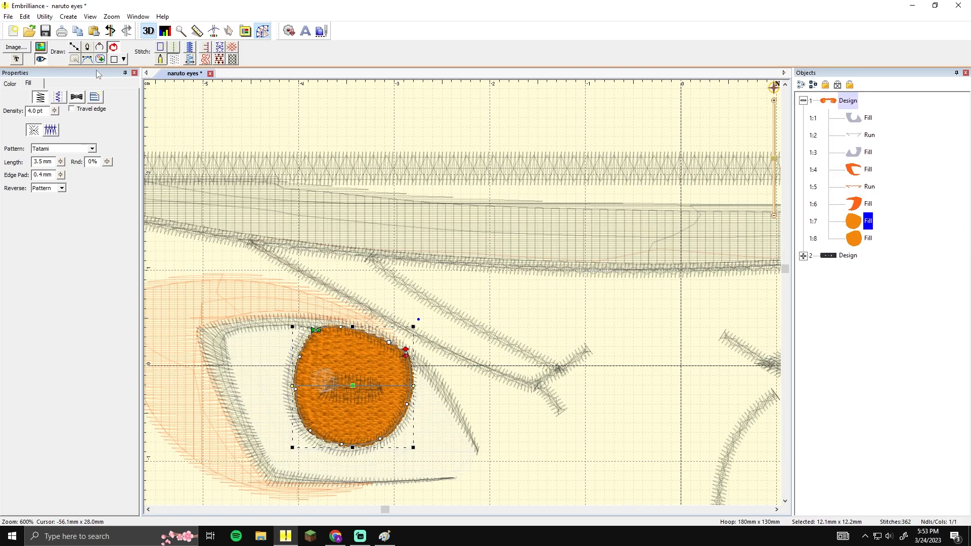
pyautogui.click(75, 47)
pyautogui.click(405, 353)
pyautogui.click(407, 345)
pyautogui.click(400, 342)
pyautogui.click(404, 336)
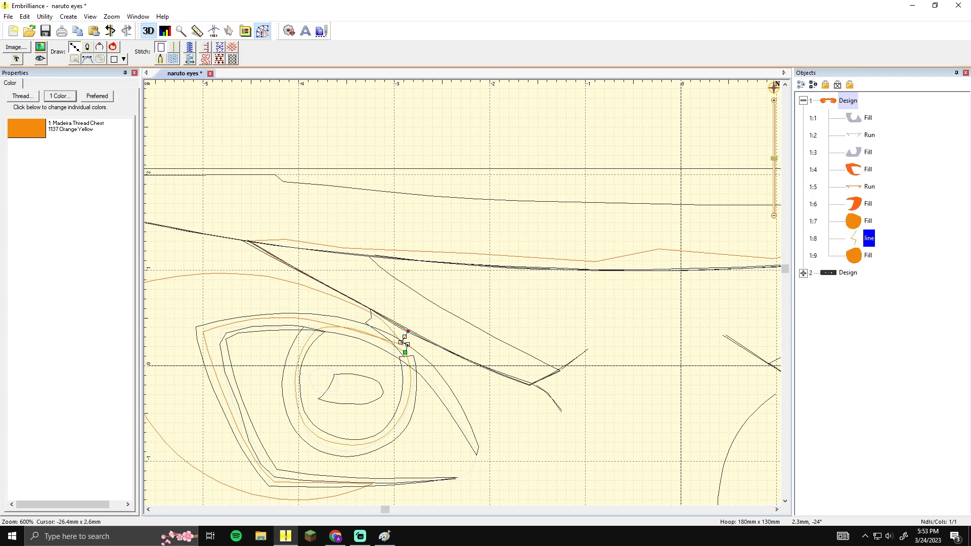
pyautogui.click(408, 331)
pyautogui.click(422, 338)
pyautogui.click(452, 352)
pyautogui.click(482, 365)
# Continue the Orange Yellow travel line back up the left eye's upper crease and onto the black band's lower edge
pyautogui.click(514, 348)
pyautogui.click(477, 326)
pyautogui.click(444, 310)
pyautogui.click(387, 274)
pyautogui.click(471, 258)
# Carry the Orange Yellow travel line across the black band's lower edge to the top of the right eye's crease
pyautogui.moveTo(489, 264); pyautogui.dragTo(388, 261)
pyautogui.click(448, 262)
pyautogui.click(509, 261)
pyautogui.click(562, 262)
pyautogui.moveTo(603, 258); pyautogui.dragTo(444, 263)
pyautogui.click(493, 265)
pyautogui.click(549, 260)
pyautogui.moveTo(602, 257); pyautogui.dragTo(425, 264)
pyautogui.click(433, 264)
pyautogui.click(493, 260)
pyautogui.click(549, 254)
pyautogui.click(621, 248)
# Extend the Orange Yellow travel line down the right crease to the right iris fill and make it a run stitch
pyautogui.click(585, 280)
pyautogui.click(557, 296)
pyautogui.click(511, 322)
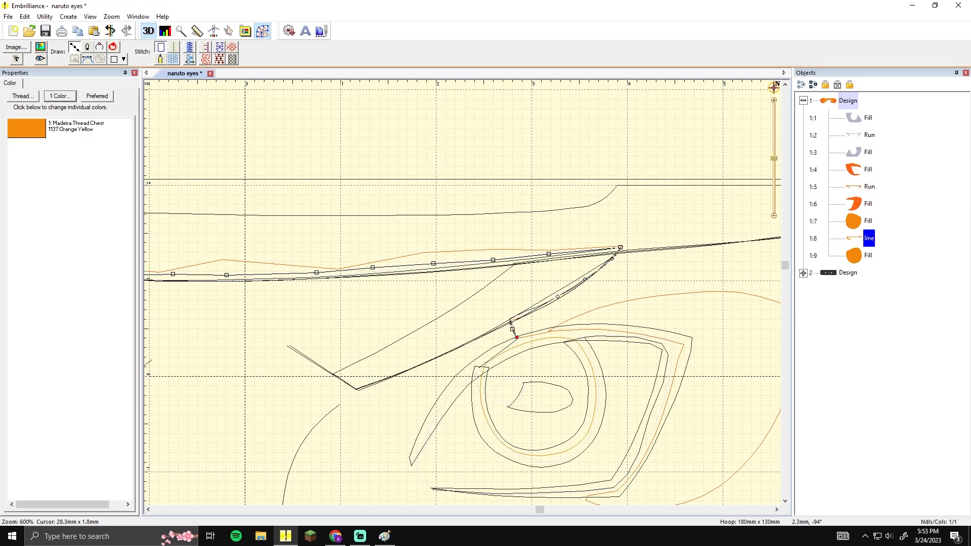
pyautogui.press('Return')
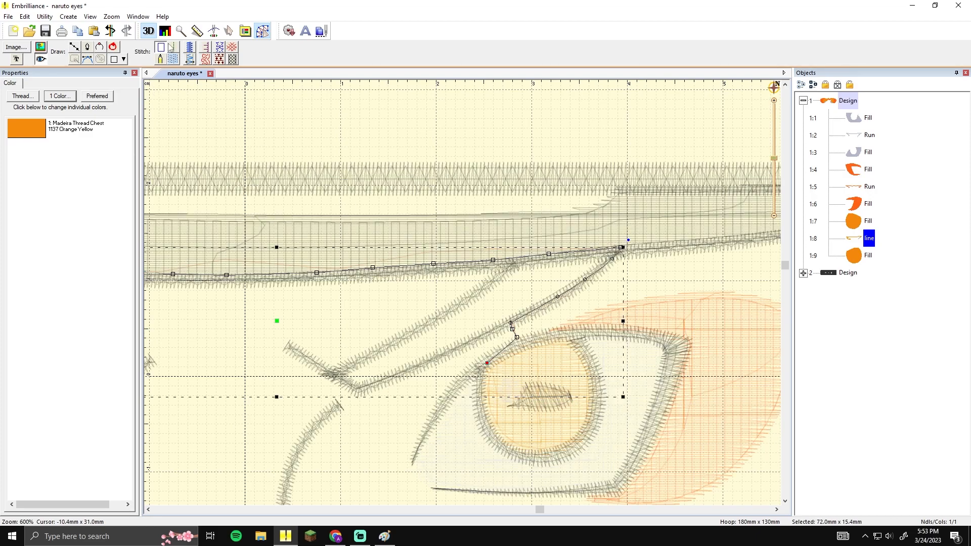
pyautogui.click(174, 47)
pyautogui.click(545, 373)
pyautogui.click(640, 262)
# Examine the remaining jumps between the eyes and review the object order of the second design through its last columns
pyautogui.scroll(-3, 640, 262)
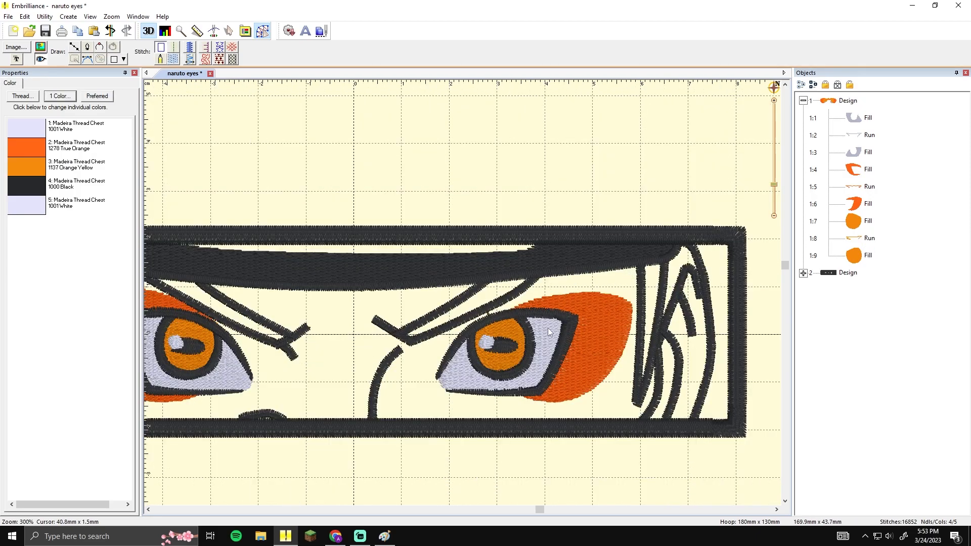
pyautogui.moveTo(418, 331); pyautogui.dragTo(528, 311)
pyautogui.scroll(1, 708, 284)
pyautogui.scroll(-1, 708, 244)
pyautogui.scroll(1, 632, 263)
pyautogui.scroll(-1, 564, 294)
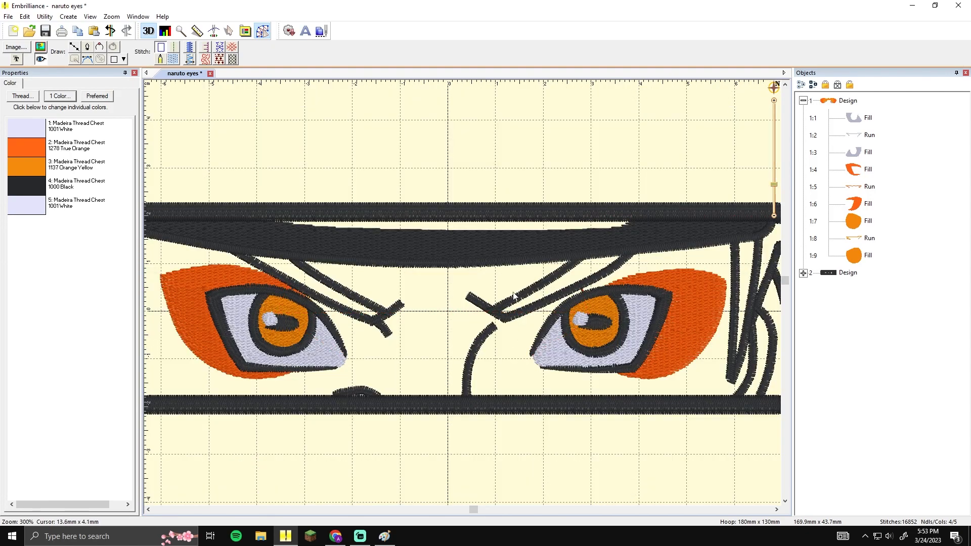
pyautogui.moveTo(428, 299); pyautogui.dragTo(436, 297)
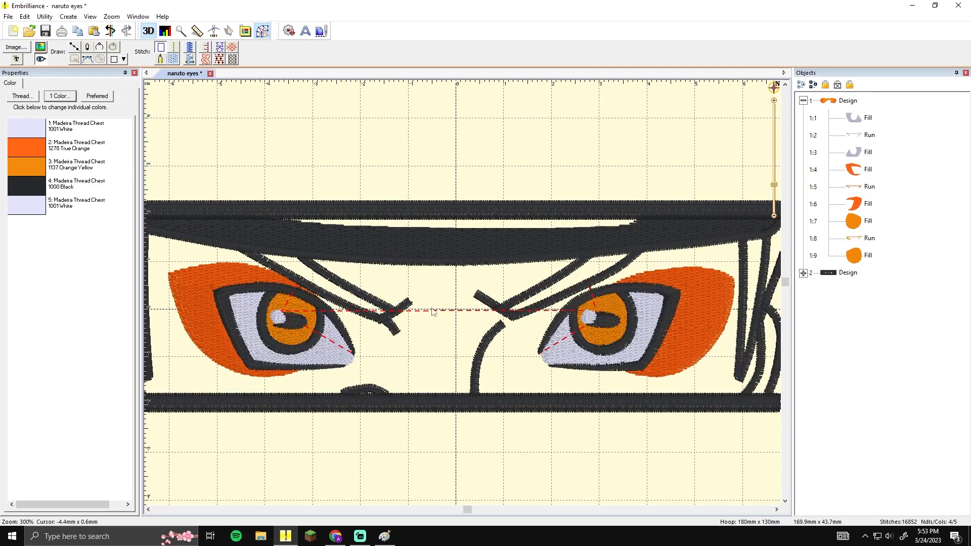
pyautogui.click(803, 101)
pyautogui.click(803, 119)
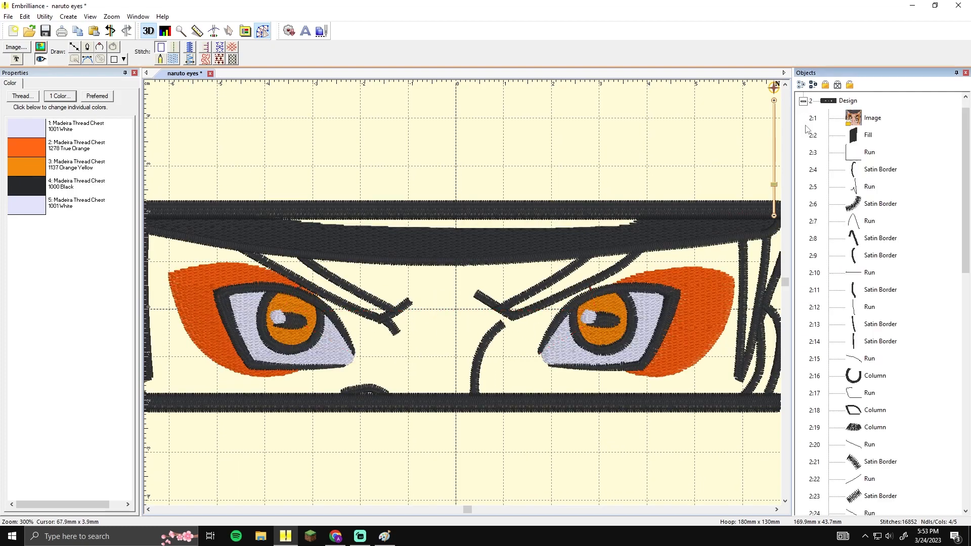
pyautogui.moveTo(966, 147); pyautogui.dragTo(967, 381)
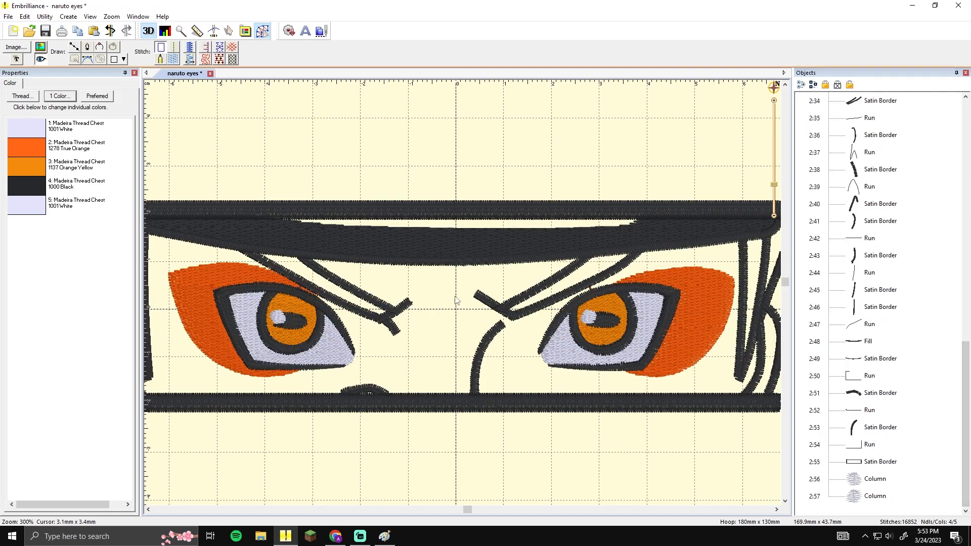
# Examine the stitched left eye and the whole framed design, comparing the coverage with the reference image
pyautogui.scroll(-2, 412, 333)
pyautogui.scroll(4, 412, 334)
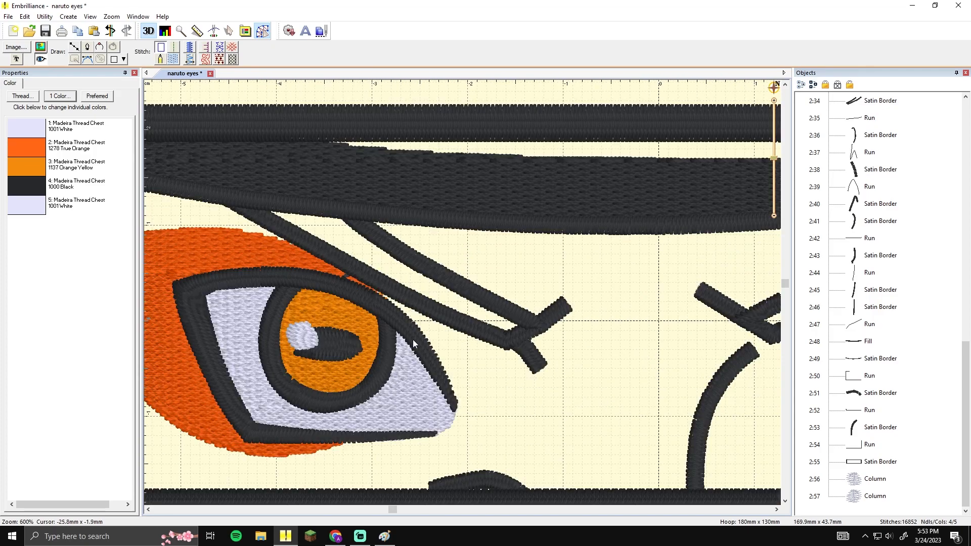
pyautogui.click(315, 354)
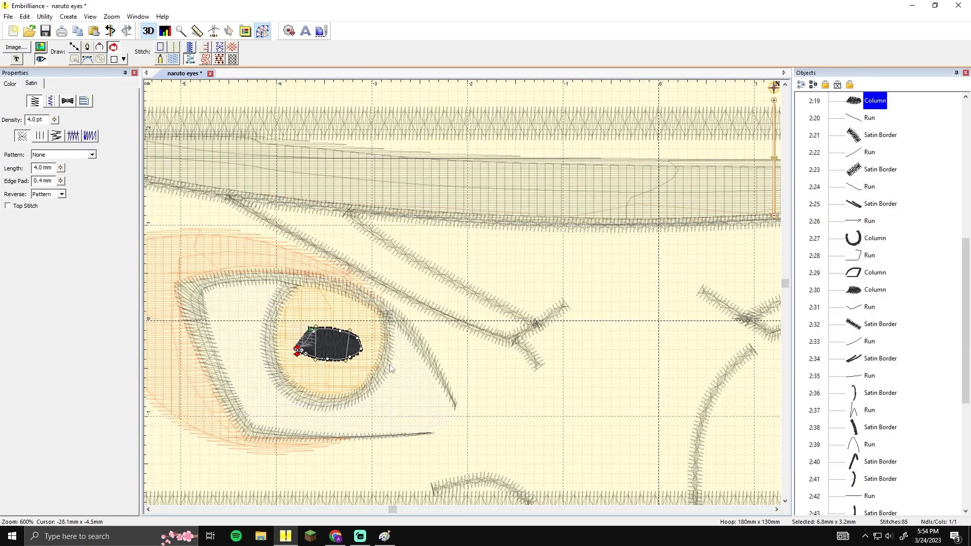
pyautogui.click(499, 379)
pyautogui.scroll(-4, 501, 377)
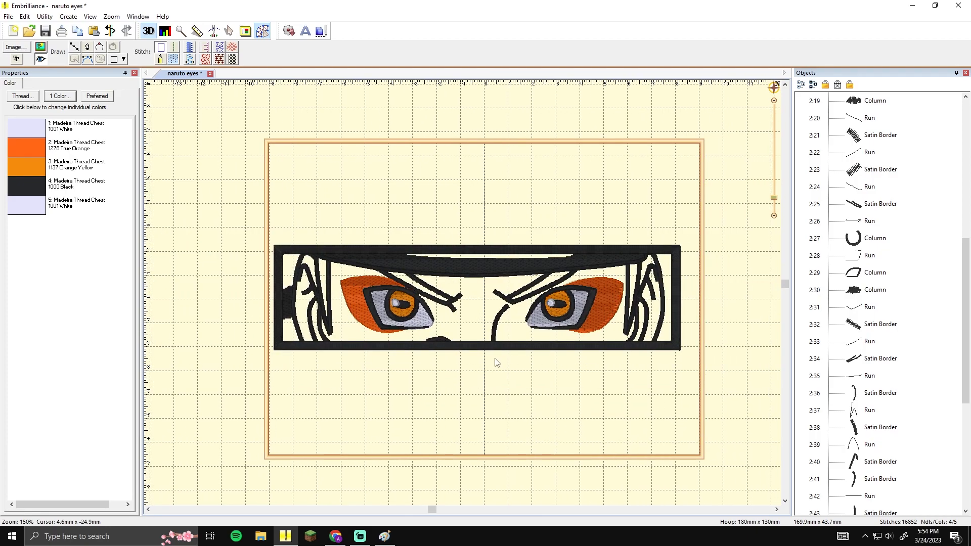
pyautogui.click(40, 60)
pyautogui.click(40, 60)
pyautogui.click(28, 47)
pyautogui.click(792, 142)
pyautogui.scroll(-1, 394, 219)
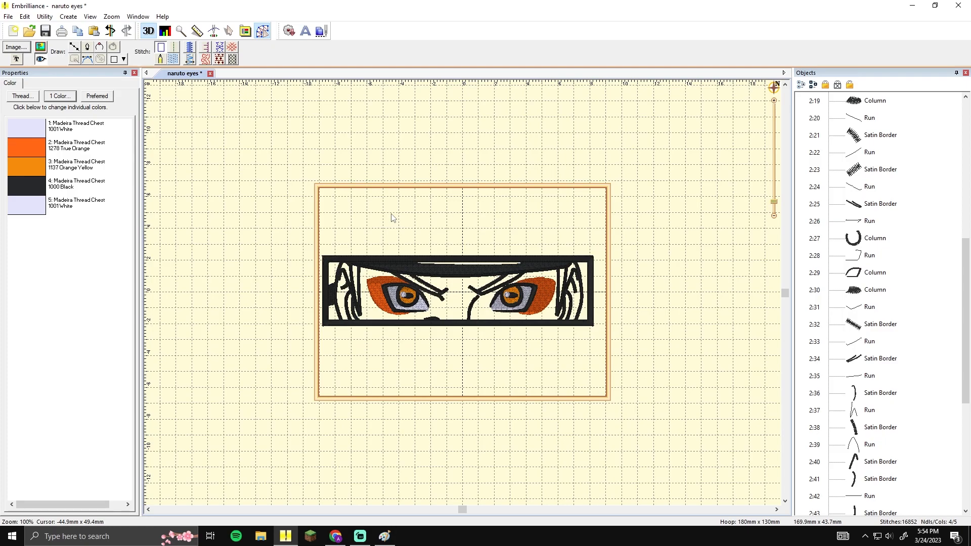
pyautogui.scroll(5, 392, 218)
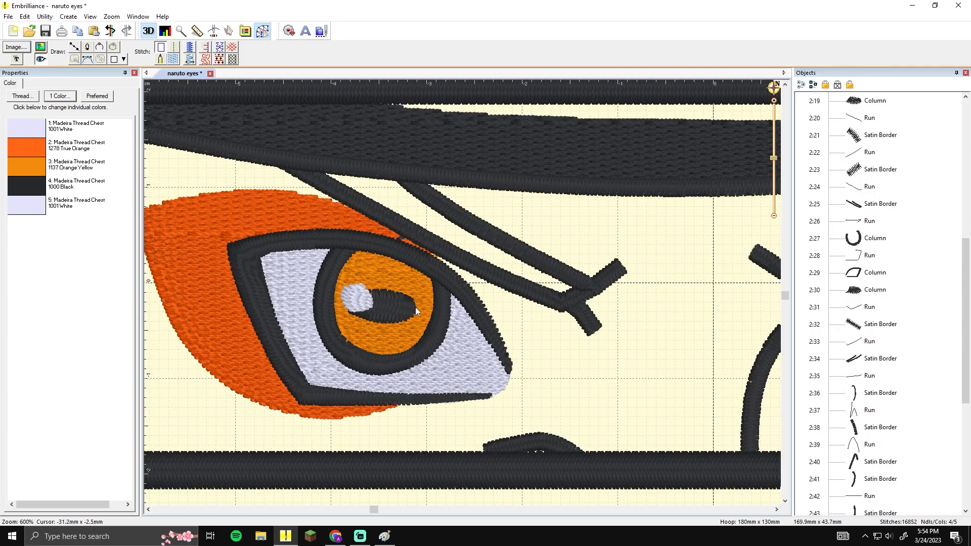
pyautogui.scroll(-5, 415, 307)
pyautogui.scroll(-2, 502, 335)
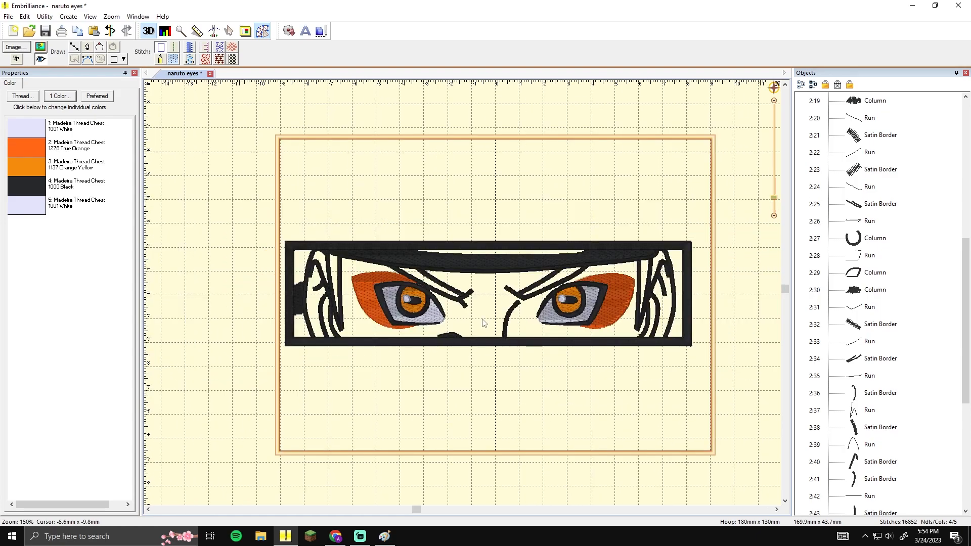
pyautogui.scroll(5, 481, 324)
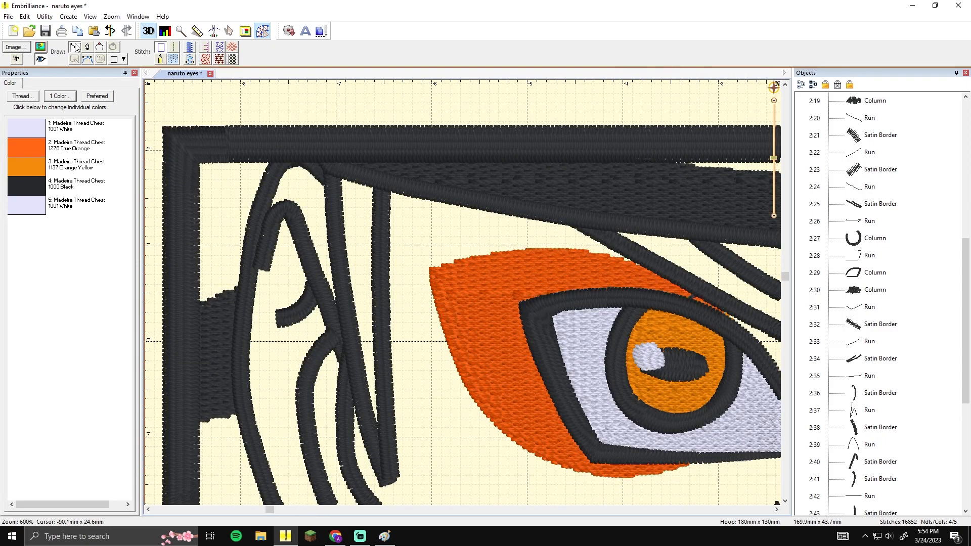
# Start a straight-line outline for the left hair strand at the black band and trace down its outer edge
pyautogui.click(75, 47)
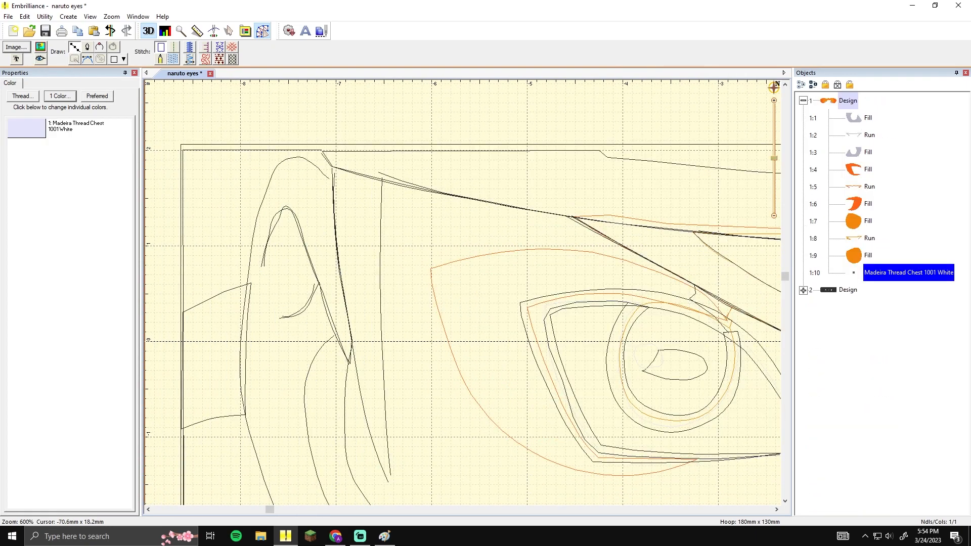
pyautogui.click(330, 164)
pyautogui.click(331, 205)
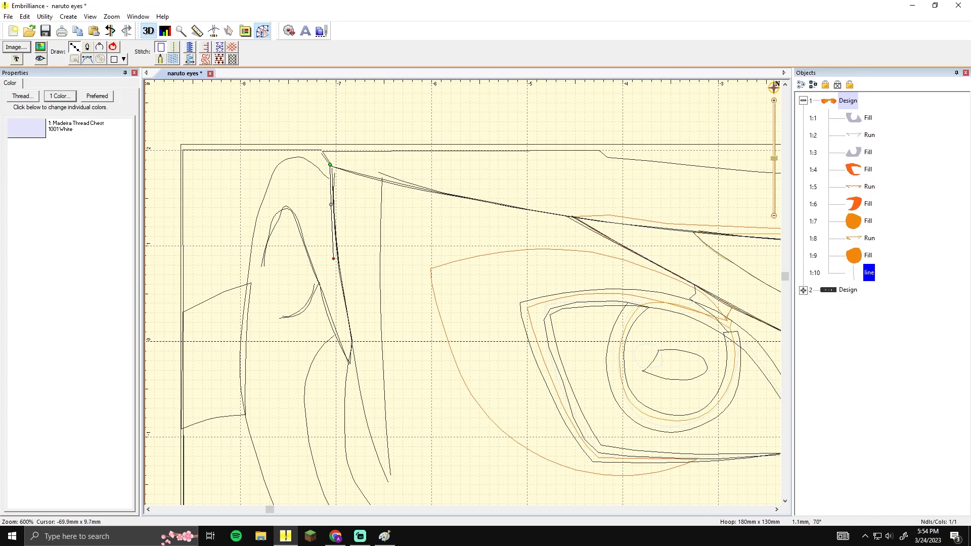
pyautogui.hotkey('ctrl', 'z')
pyautogui.click(334, 251)
pyautogui.click(336, 283)
pyautogui.moveTo(340, 300); pyautogui.dragTo(335, 231)
pyautogui.click(347, 285)
pyautogui.click(352, 334)
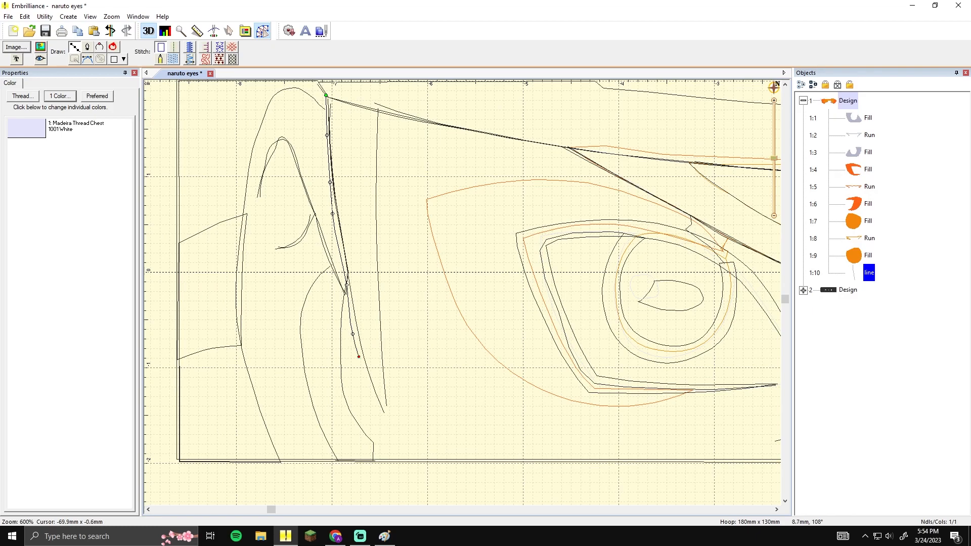
# Undo the last outline points and retrace the left hair strand's outer edge down to its lower tip
pyautogui.hotkey('ctrl', 'z')
pyautogui.hotkey('ctrl', 'z')
pyautogui.hotkey('ctrl', 'z')
pyautogui.hotkey('ctrl', 'z')
pyautogui.click(342, 258)
pyautogui.click(349, 307)
pyautogui.click(359, 355)
pyautogui.click(386, 419)
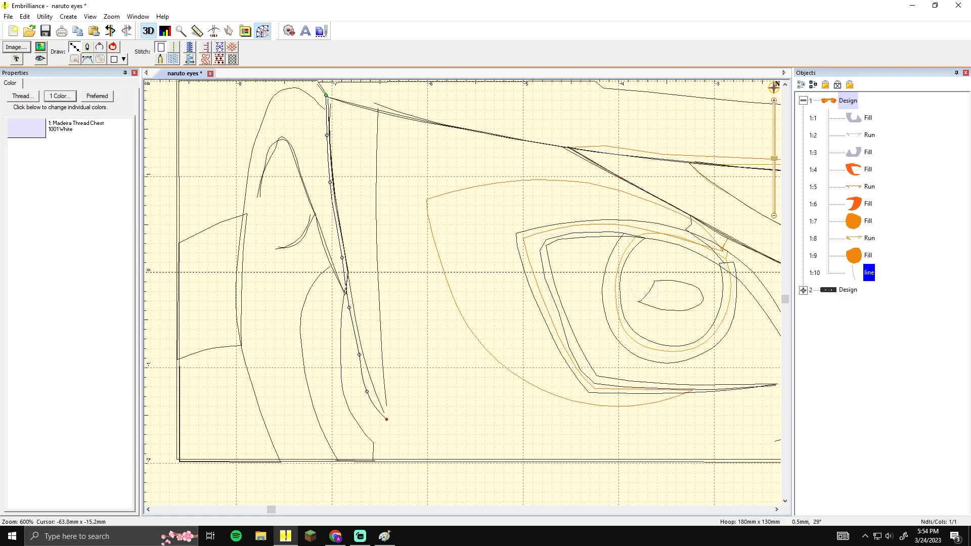
pyautogui.hotkey('ctrl', 'z')
pyautogui.click(387, 416)
# Trace back up the strand's inner edge to the black band, close the outline and make it a fill stitch
pyautogui.click(384, 310)
pyautogui.click(385, 240)
pyautogui.hotkey('ctrl', 'z')
pyautogui.click(381, 231)
pyautogui.click(379, 184)
pyautogui.click(382, 107)
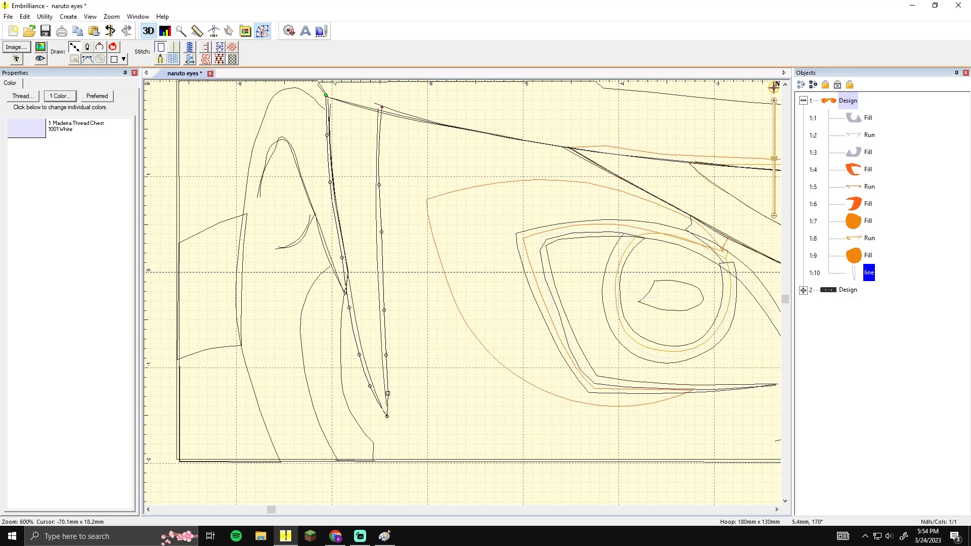
pyautogui.click(327, 95)
pyautogui.click(174, 59)
pyautogui.moveTo(423, 171); pyautogui.dragTo(368, 180)
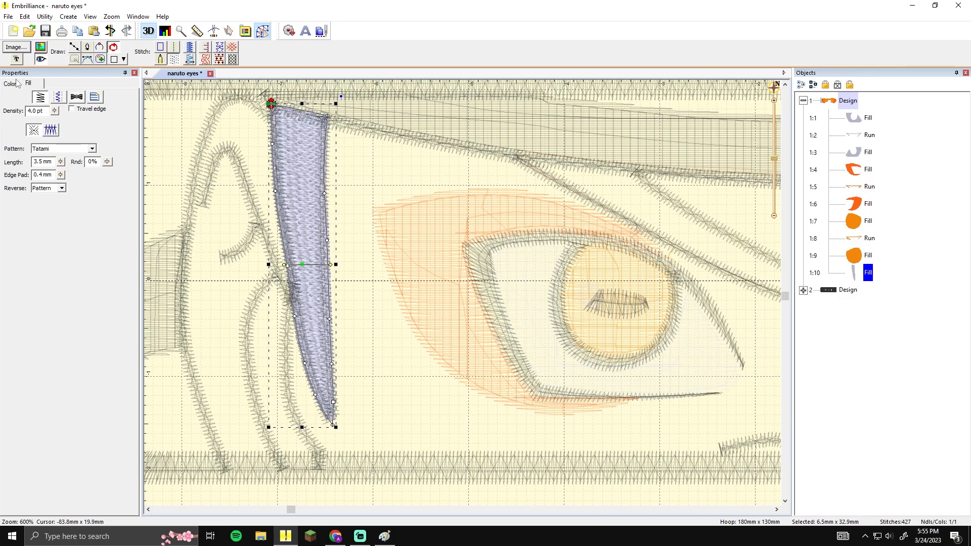
# Set the left hair strand fill's thread colour to Madeira Thread Chest 1068 Yellow
pyautogui.click(16, 84)
pyautogui.click(103, 133)
pyautogui.write('68')
pyautogui.click(513, 228)
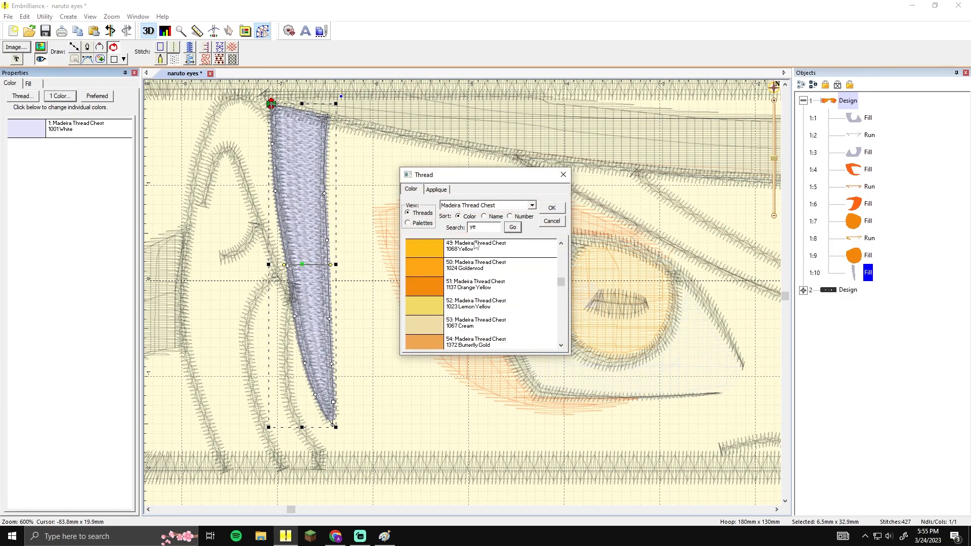
pyautogui.doubleClick(480, 246)
pyautogui.click(386, 169)
# Duplicate the yellow hair strand fill and mirror the copy horizontally
pyautogui.scroll(-2, 419, 178)
pyautogui.moveTo(561, 207); pyautogui.dragTo(478, 200)
pyautogui.click(301, 223)
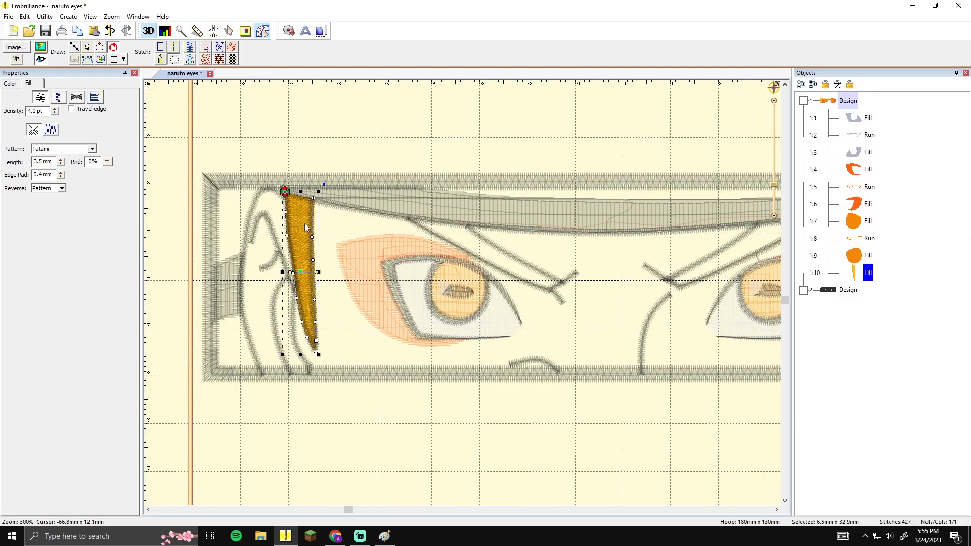
pyautogui.scroll(-2, 334, 224)
pyautogui.hotkey('ctrl', 'c')
pyautogui.hotkey('ctrl', 'v')
pyautogui.click(228, 31)
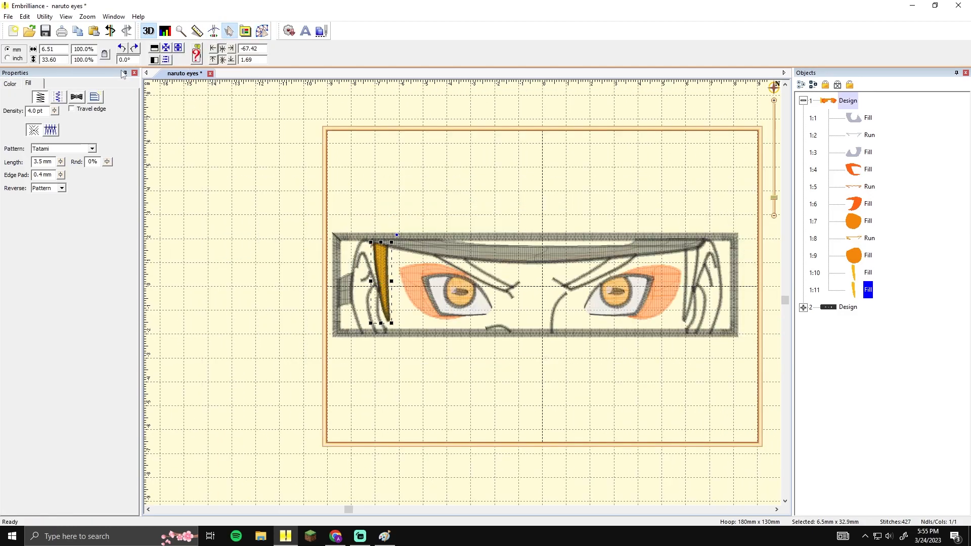
pyautogui.click(154, 60)
pyautogui.click(262, 31)
# Move the mirrored yellow fill across the design onto the right hair strand, between its black outlines
pyautogui.moveTo(559, 189); pyautogui.dragTo(372, 185)
pyautogui.press('Right')
pyautogui.press('Right')
pyautogui.press('Right')
pyautogui.press('Right')
pyautogui.press('Right')
pyautogui.press('Right')
pyautogui.press('Right')
pyautogui.press('Right')
pyautogui.press('Right')
pyautogui.press('Right')
pyautogui.press('Right')
pyautogui.press('Right')
pyautogui.press('Right')
pyautogui.press('Right')
pyautogui.press('Right')
pyautogui.press('Right')
pyautogui.press('Right')
pyautogui.press('Right')
pyautogui.press('Right')
pyautogui.press('Right')
pyautogui.press('Right')
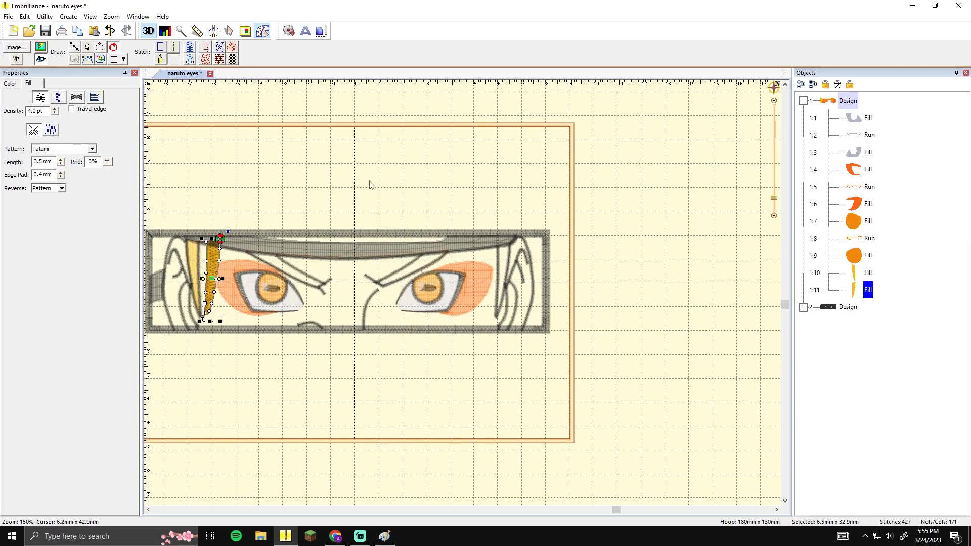
pyautogui.press('Right')
pyautogui.press('Right')
pyautogui.press('Right')
pyautogui.press('Right')
pyautogui.press('Right')
pyautogui.press('Right')
pyautogui.press('Right')
pyautogui.press('Right')
pyautogui.press('Right')
pyautogui.press('Right')
pyautogui.press('Right')
pyautogui.press('Right')
pyautogui.press('Right')
pyautogui.press('Right')
pyautogui.press('Right')
pyautogui.press('Right')
pyautogui.press('Right')
pyautogui.press('Right')
pyautogui.press('Right')
pyautogui.press('Right')
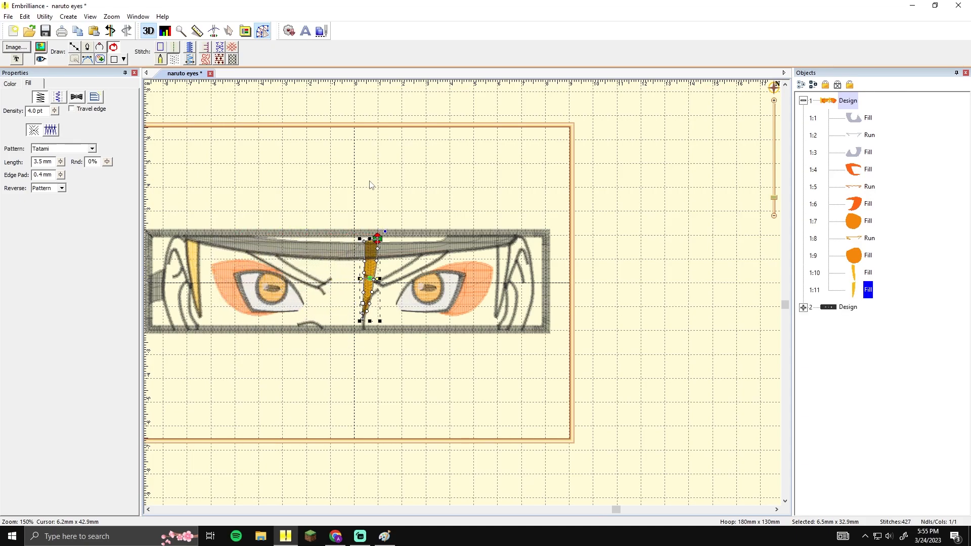
pyautogui.press('Right')
pyautogui.press('Right')
pyautogui.press('Right')
pyautogui.press('Right')
pyautogui.press('Right')
pyautogui.press('Right')
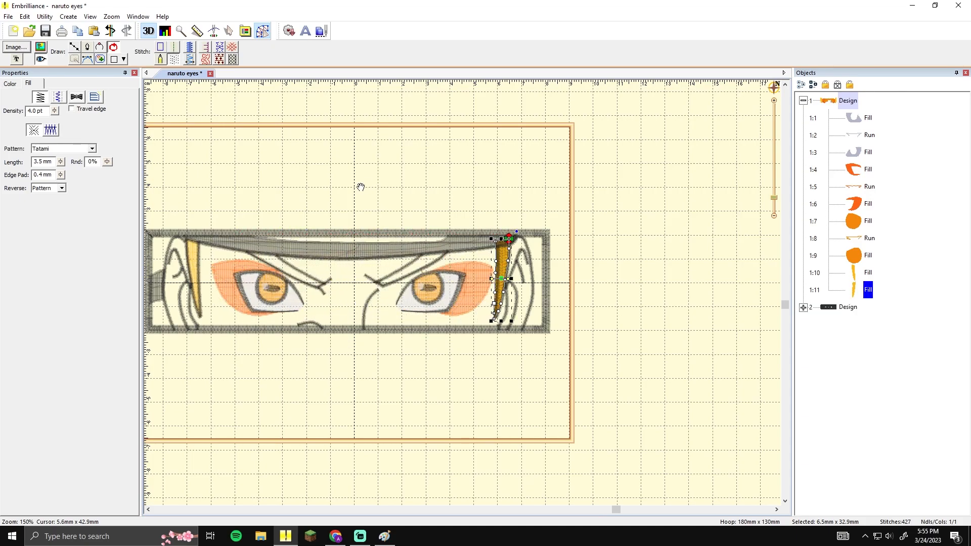
pyautogui.moveTo(580, 219); pyautogui.dragTo(529, 230)
pyautogui.scroll(4, 529, 231)
pyautogui.press('Right')
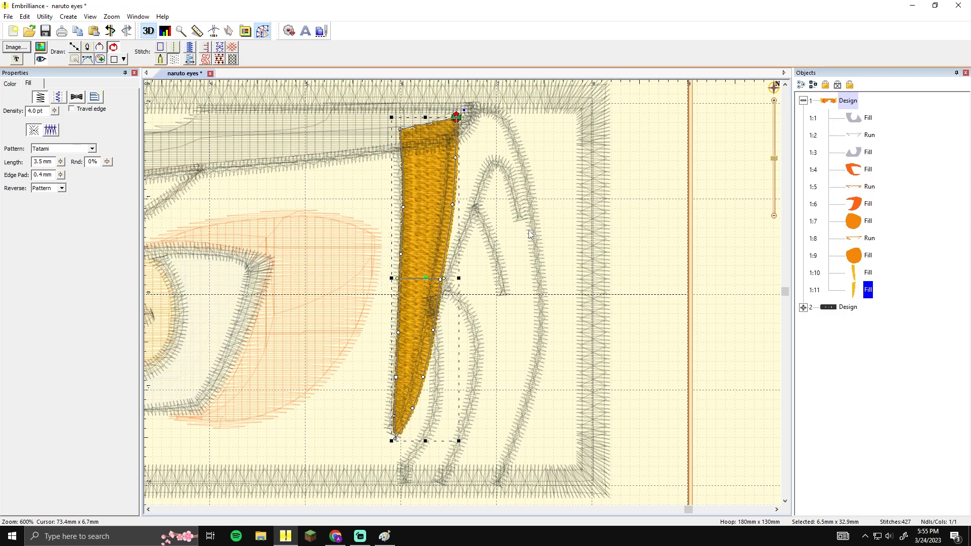
# Reshape the lower end of the right yellow fill, shortening its tip and shifting the lower edge points toward the eye
pyautogui.click(729, 223)
pyautogui.click(422, 329)
pyautogui.moveTo(395, 439); pyautogui.dragTo(394, 439)
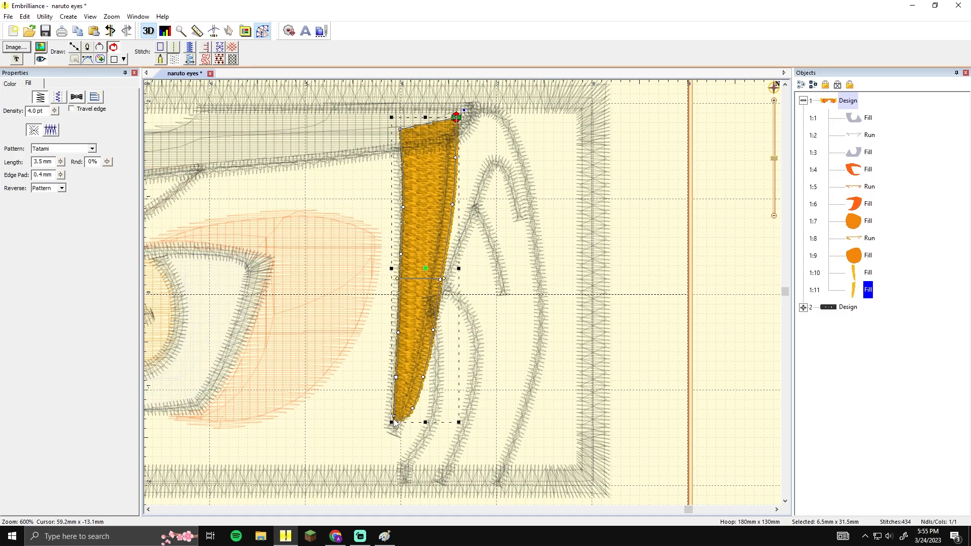
pyautogui.click(408, 387)
pyautogui.click(408, 388)
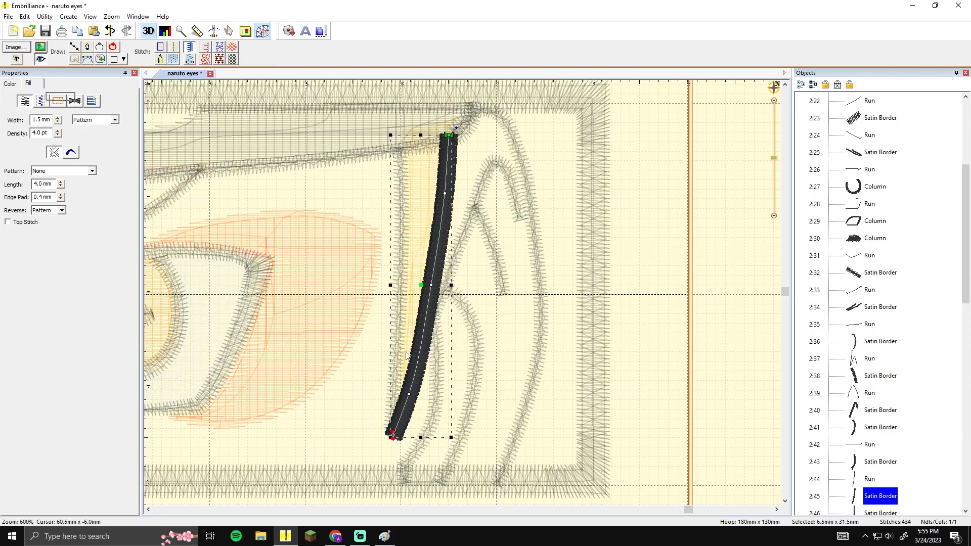
pyautogui.click(393, 417)
pyautogui.click(408, 338)
pyautogui.moveTo(396, 419); pyautogui.dragTo(389, 377)
pyautogui.moveTo(398, 333); pyautogui.dragTo(395, 331)
pyautogui.moveTo(412, 408); pyautogui.dragTo(418, 376)
# Adjust the right yellow fill's outer, lower and upper inner edge points to follow the black strand outlines
pyautogui.click(362, 390)
pyautogui.click(412, 332)
pyautogui.moveTo(434, 330); pyautogui.dragTo(439, 277)
pyautogui.moveTo(480, 148); pyautogui.dragTo(450, 206)
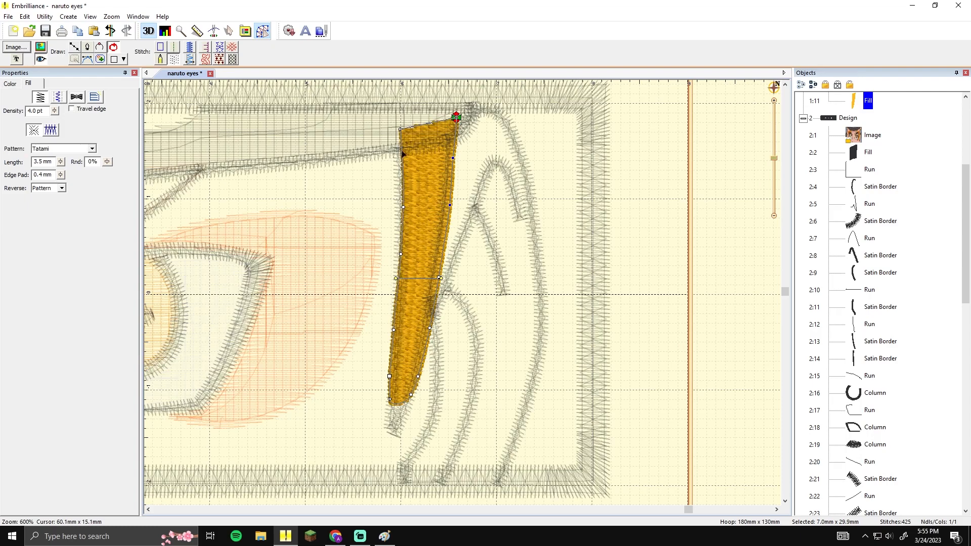
pyautogui.moveTo(380, 417)
pyautogui.mouseDown()
pyautogui.moveTo(395, 375)
pyautogui.moveTo(385, 398)
pyautogui.mouseUp()
pyautogui.moveTo(399, 205); pyautogui.dragTo(397, 208)
pyautogui.click(385, 211)
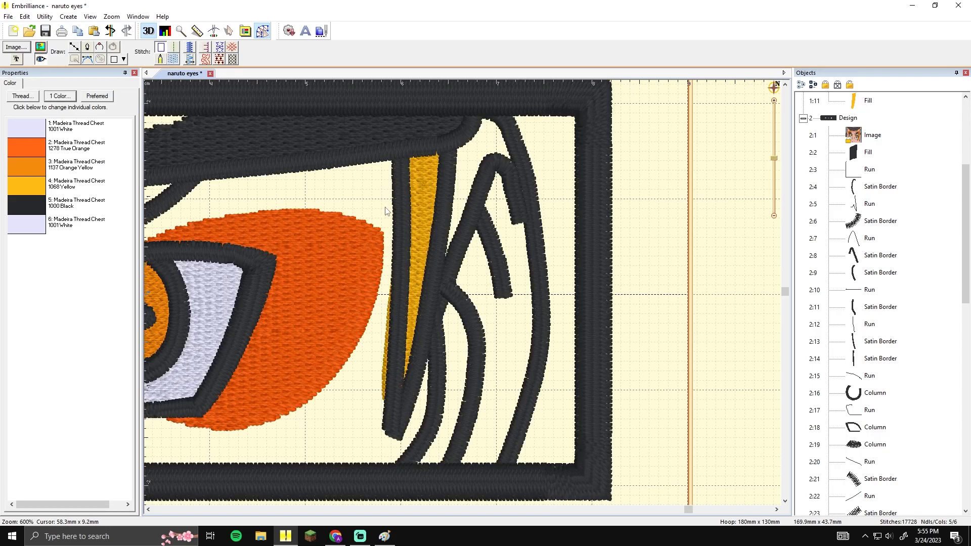
# Pull the right yellow fill's lower inner edge back beneath the black outline
pyautogui.click(385, 366)
pyautogui.moveTo(385, 374); pyautogui.dragTo(389, 372)
pyautogui.moveTo(392, 331); pyautogui.dragTo(397, 328)
pyautogui.moveTo(384, 397); pyautogui.dragTo(387, 401)
pyautogui.click(359, 400)
# Lower the right yellow fill's upper outer corner slightly within the black band
pyautogui.click(426, 198)
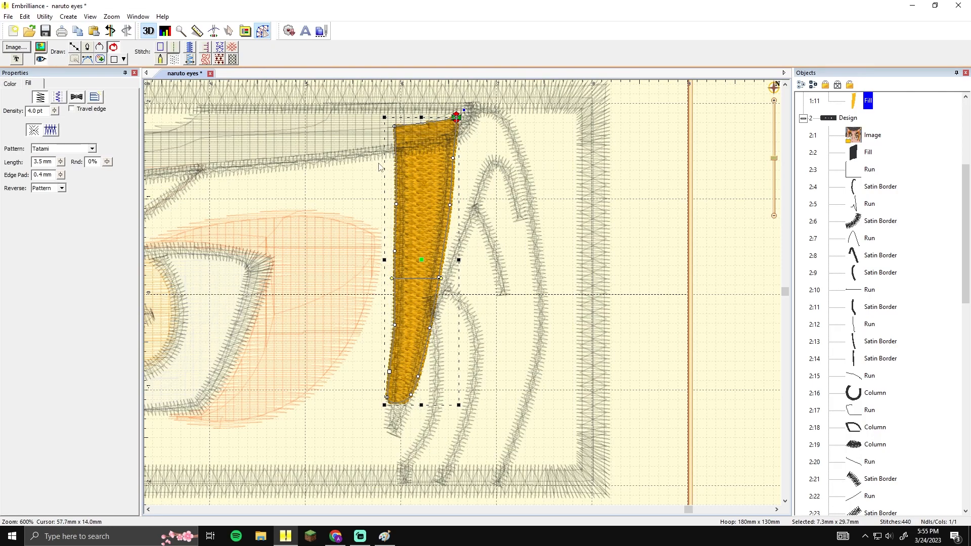
pyautogui.click(459, 120)
pyautogui.moveTo(456, 119); pyautogui.dragTo(458, 133)
pyautogui.click(470, 152)
pyautogui.scroll(-2, 470, 152)
pyautogui.scroll(-2, 538, 232)
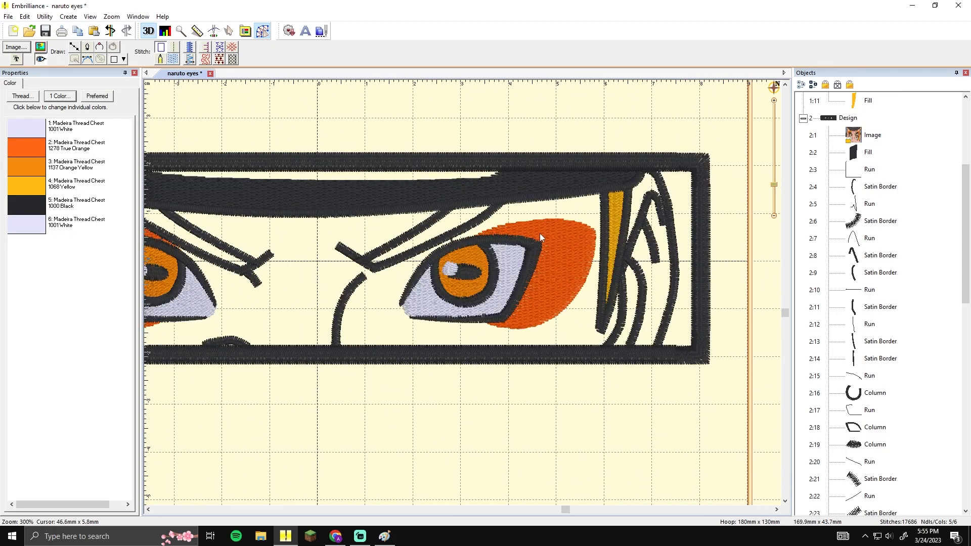
# Save the design and check the yellow hair strands against the reference image
pyautogui.hotkey('ctrl', 's')
pyautogui.click(41, 47)
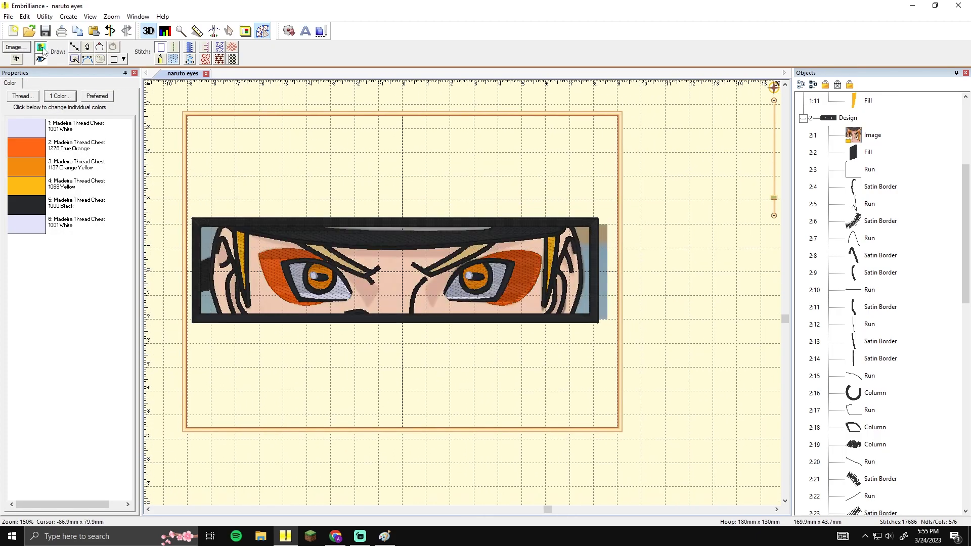
pyautogui.click(41, 47)
pyautogui.click(41, 60)
pyautogui.click(42, 60)
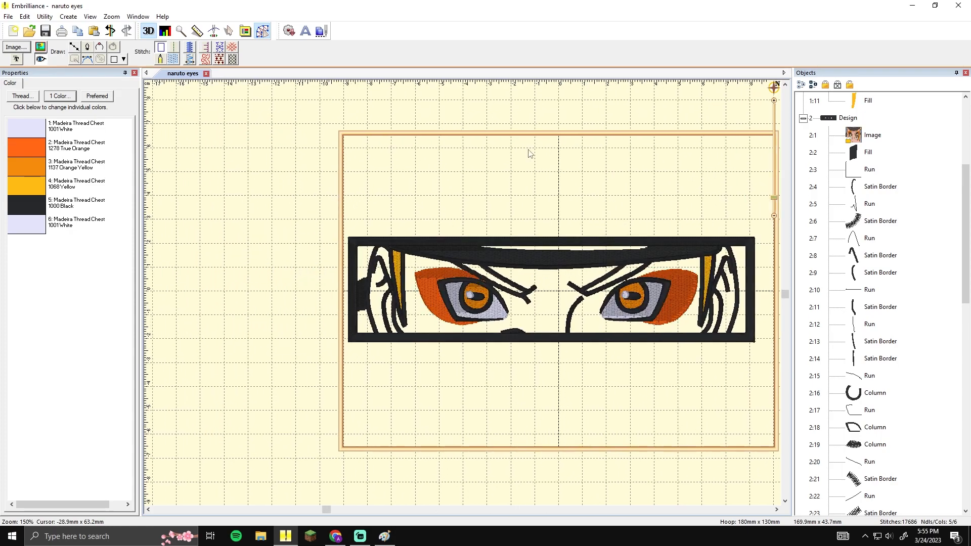
# Draw a yellow travel line from the top of the left hair strand fill through the black band toward the centre
pyautogui.scroll(4, 372, 236)
pyautogui.click(211, 163)
pyautogui.moveTo(173, 108); pyautogui.dragTo(226, 121)
pyautogui.click(75, 47)
pyautogui.click(226, 123)
pyautogui.click(343, 136)
pyautogui.moveTo(454, 144); pyautogui.dragTo(298, 152)
pyautogui.click(408, 161)
pyautogui.click(499, 154)
pyautogui.moveTo(530, 162); pyautogui.dragTo(299, 166)
pyautogui.click(428, 173)
# Continue the yellow travel line through the black band's right half and end it at the top of the right strand
pyautogui.moveTo(706, 169); pyautogui.dragTo(251, 208)
pyautogui.click(303, 194)
pyautogui.click(407, 171)
pyautogui.click(481, 185)
pyautogui.click(439, 199)
pyautogui.click(553, 168)
pyautogui.rightClick(601, 189)
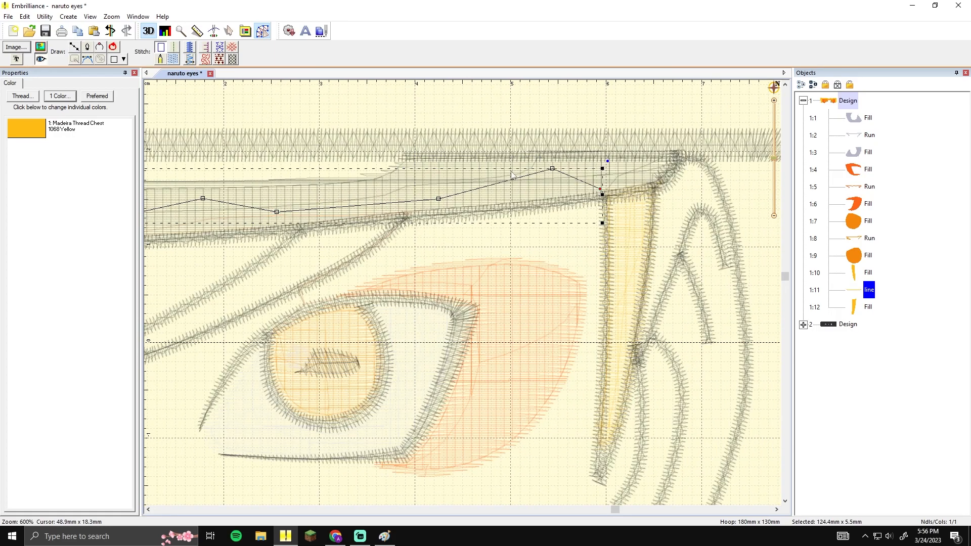
# Convert the yellow travel line to a run stitch and move the right strand fill's start point to the run's end
pyautogui.click(170, 50)
pyautogui.click(661, 187)
pyautogui.moveTo(664, 181); pyautogui.dragTo(601, 189)
pyautogui.click(642, 104)
pyautogui.scroll(-3, 570, 219)
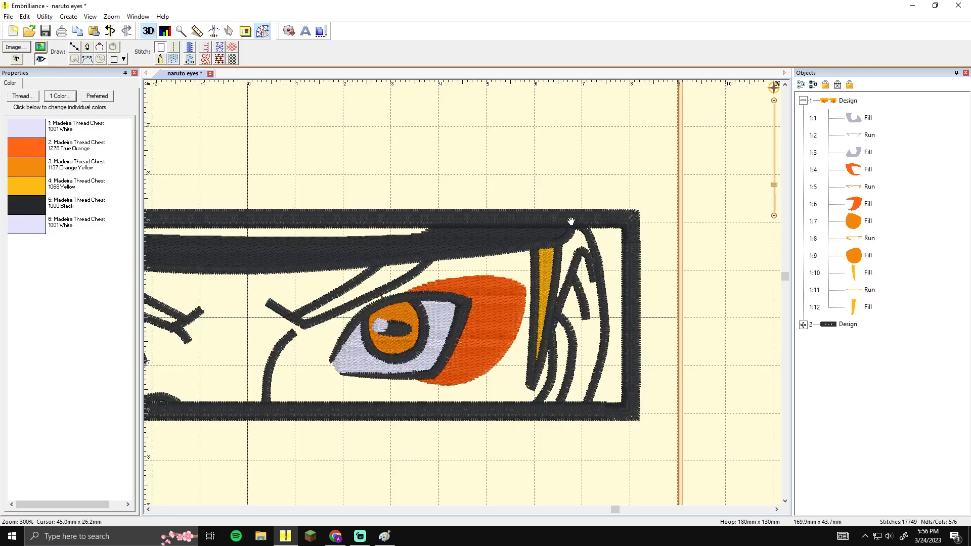
# Review the jump stitches between the two eyes and inspect the left eye's white highlight column
pyautogui.click(803, 101)
pyautogui.scroll(-1, 462, 223)
pyautogui.scroll(1, 598, 199)
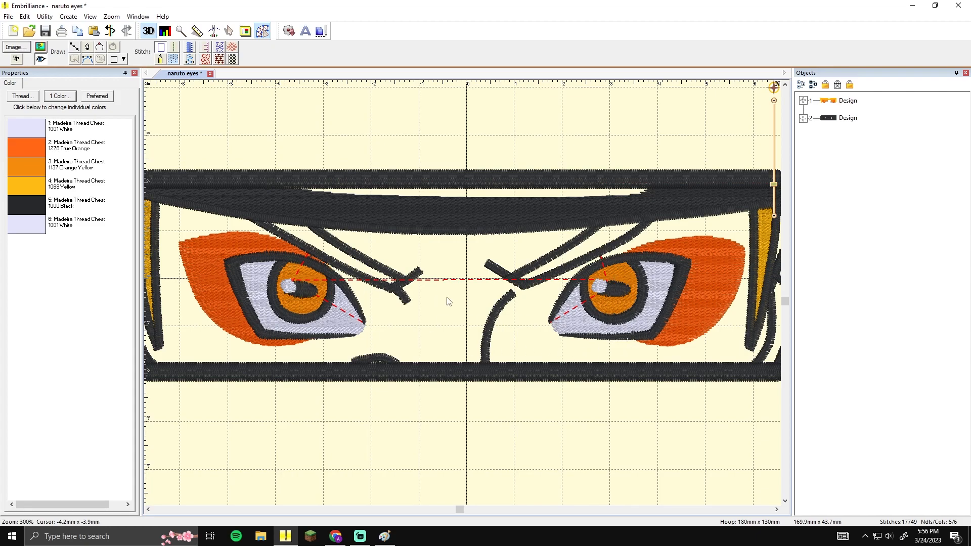
pyautogui.moveTo(446, 296); pyautogui.dragTo(439, 298)
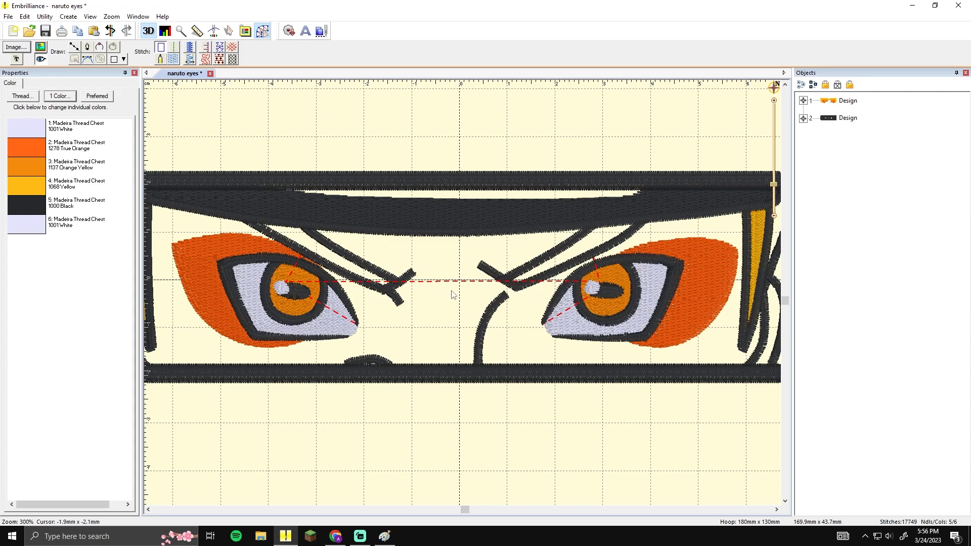
pyautogui.click(282, 293)
pyautogui.click(398, 299)
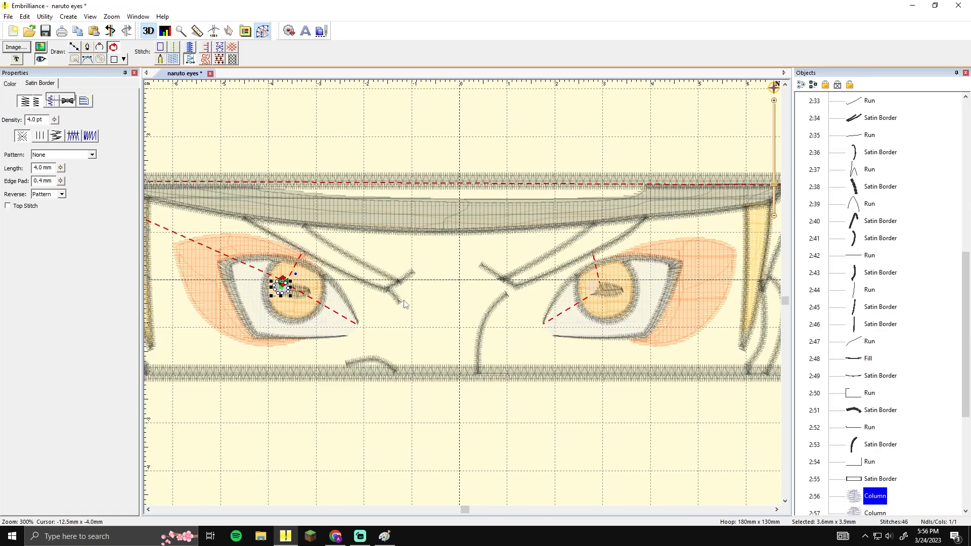
pyautogui.scroll(-2, 403, 302)
pyautogui.scroll(2, 437, 302)
pyautogui.click(428, 315)
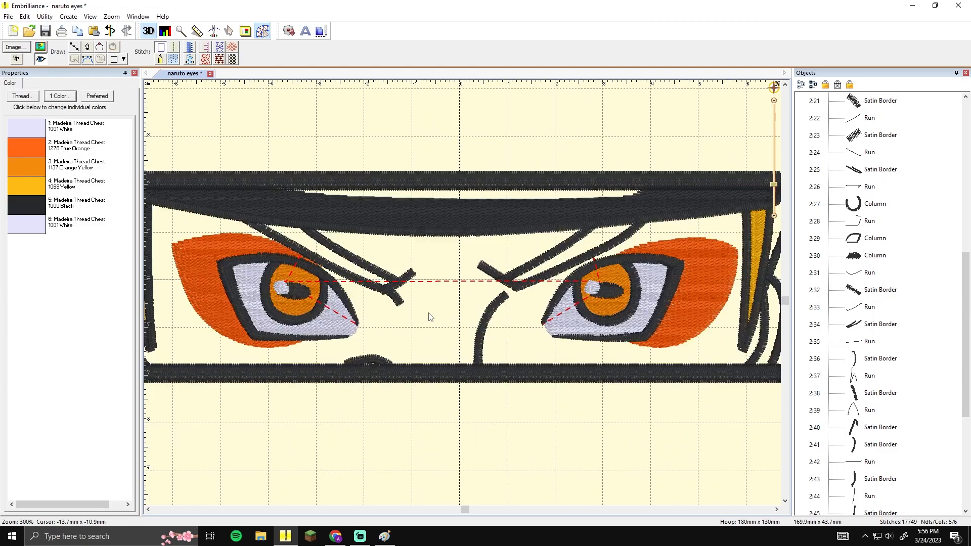
# Compare the whole design with the reference image, switching the image and the stitch preview on and off
pyautogui.click(486, 176)
pyautogui.scroll(-2, 519, 172)
pyautogui.click(612, 184)
pyautogui.scroll(2, 519, 238)
pyautogui.click(41, 47)
pyautogui.click(41, 47)
pyautogui.click(41, 60)
pyautogui.scroll(-2, 364, 144)
pyautogui.scroll(2, 374, 148)
pyautogui.scroll(-1, 374, 152)
pyautogui.click(44, 60)
pyautogui.scroll(1, 375, 186)
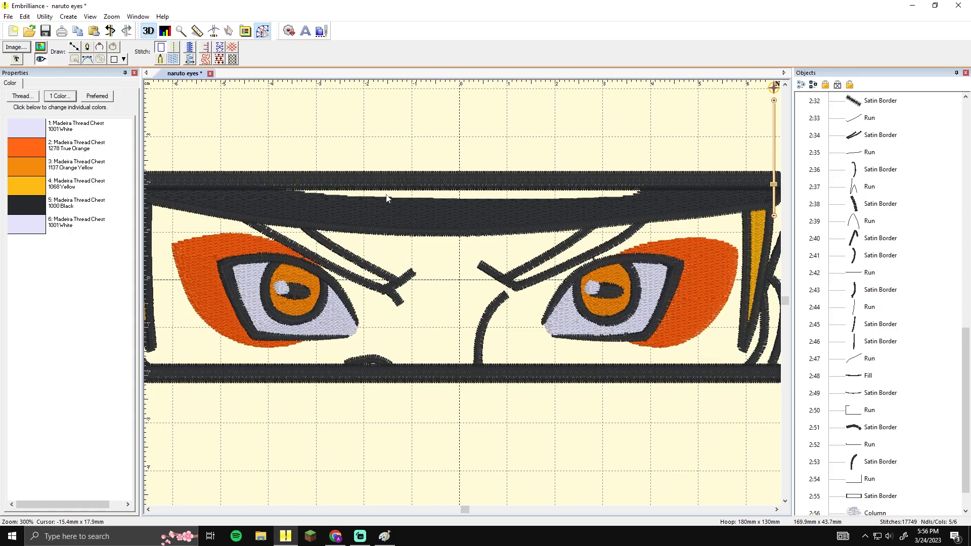
# Inspect the black brow band fill, the run before it and the satin border after it for their sewing order
pyautogui.click(393, 222)
pyautogui.moveTo(406, 227); pyautogui.dragTo(551, 245)
pyautogui.moveTo(725, 198); pyautogui.dragTo(489, 203)
pyautogui.moveTo(649, 203); pyautogui.dragTo(527, 204)
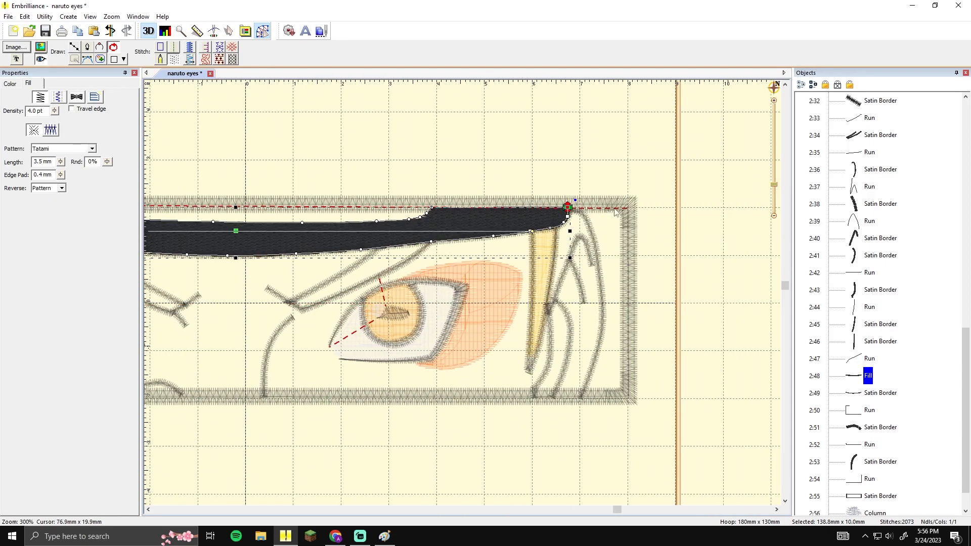
pyautogui.moveTo(611, 208); pyautogui.dragTo(536, 209)
pyautogui.click(860, 361)
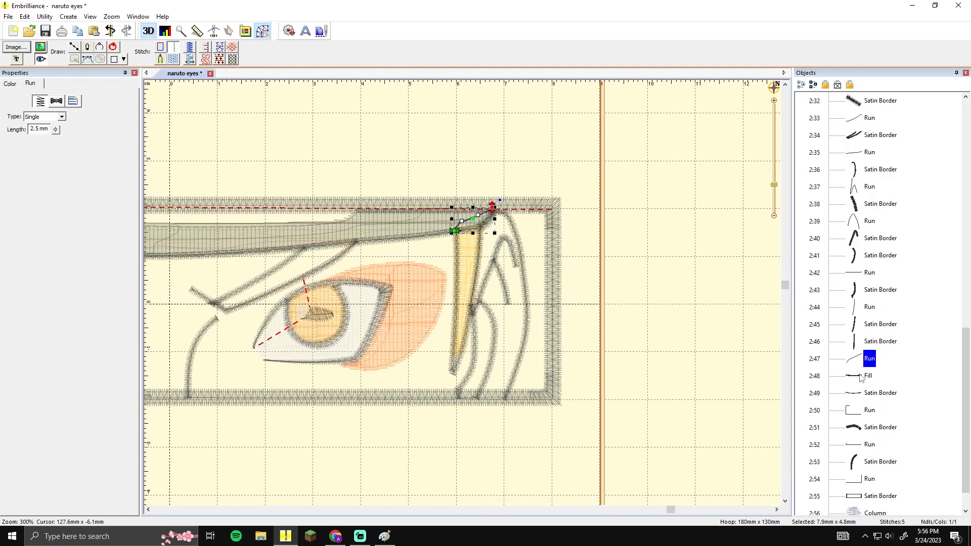
pyautogui.click(861, 377)
pyautogui.click(863, 394)
pyautogui.scroll(-1, 863, 400)
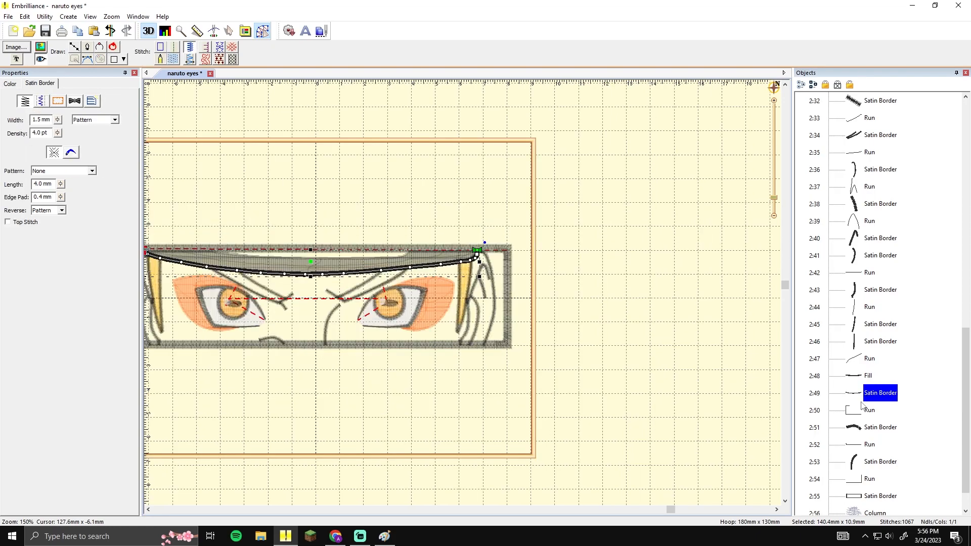
# Join the outer frame's satin border to the end of its travel run at the frame's upper right corner
pyautogui.click(506, 253)
pyautogui.moveTo(580, 258); pyautogui.dragTo(664, 252)
pyautogui.moveTo(966, 428); pyautogui.dragTo(965, 445)
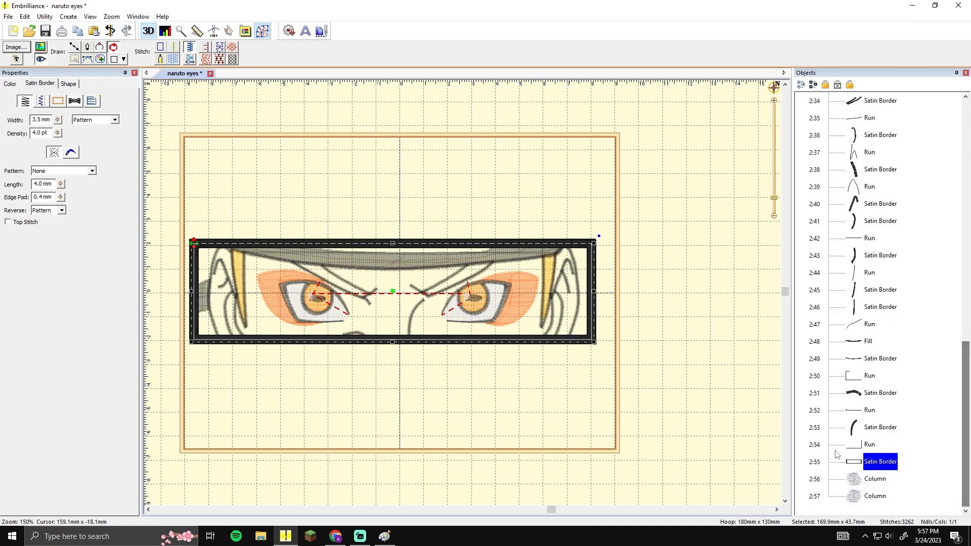
pyautogui.click(855, 449)
pyautogui.click(858, 460)
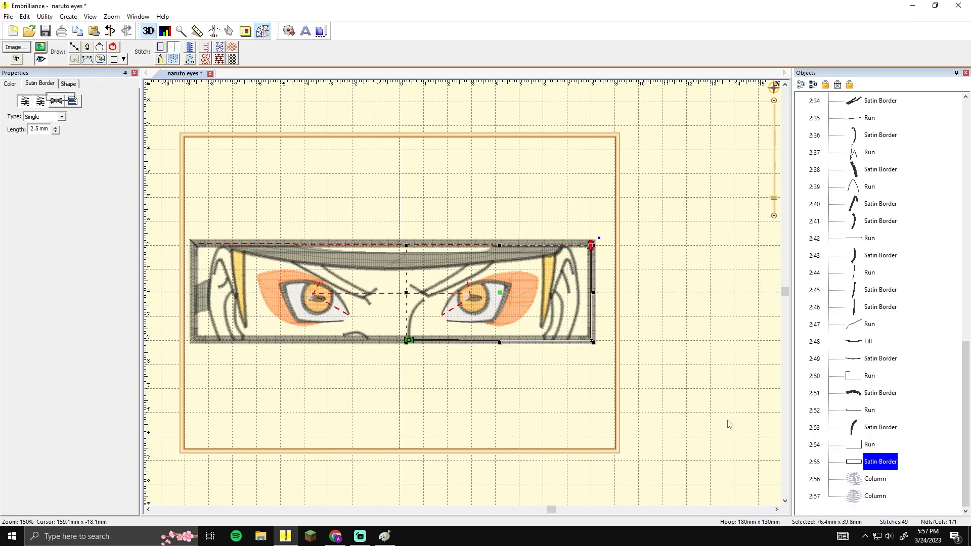
pyautogui.click(859, 445)
pyautogui.click(858, 459)
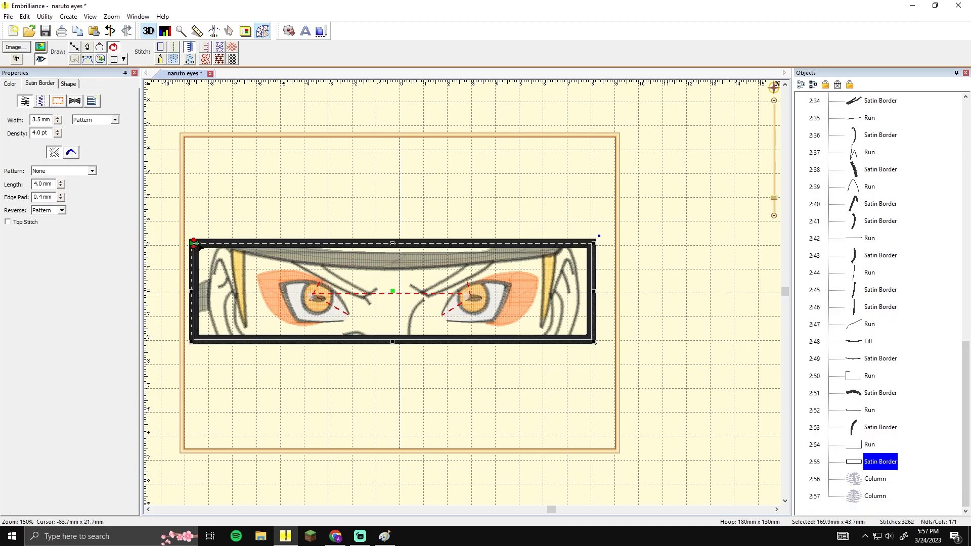
pyautogui.click(631, 200)
pyautogui.scroll(2, 506, 228)
# Examine the black brow band and compare the area around the eyes with the reference image
pyautogui.click(506, 228)
pyautogui.scroll(-2, 487, 227)
pyautogui.scroll(2, 486, 228)
pyautogui.moveTo(447, 237); pyautogui.dragTo(561, 241)
pyautogui.moveTo(430, 246); pyautogui.dragTo(298, 252)
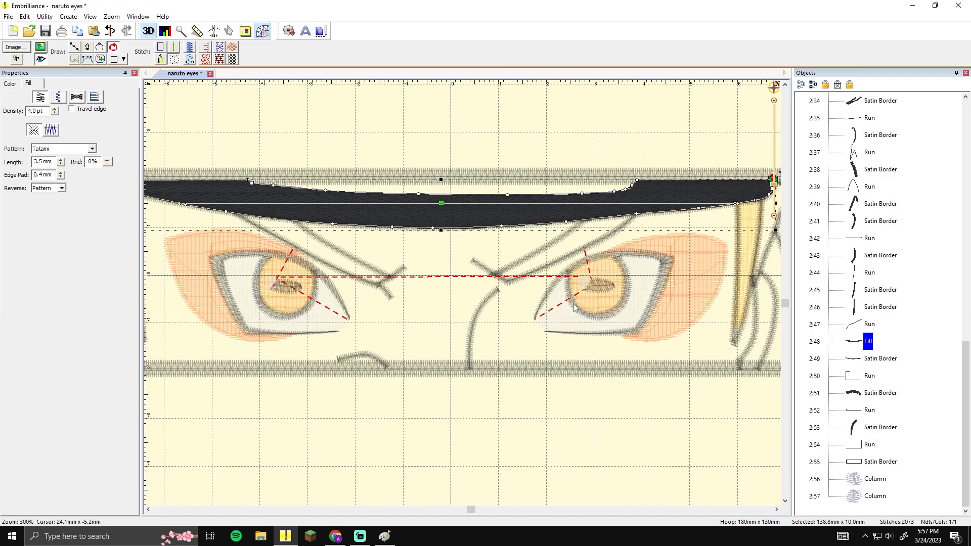
pyautogui.click(433, 281)
pyautogui.scroll(-2, 433, 282)
pyautogui.scroll(2, 438, 283)
pyautogui.moveTo(448, 285); pyautogui.dragTo(457, 331)
pyautogui.scroll(-2, 470, 285)
pyautogui.scroll(2, 471, 284)
pyautogui.click(41, 47)
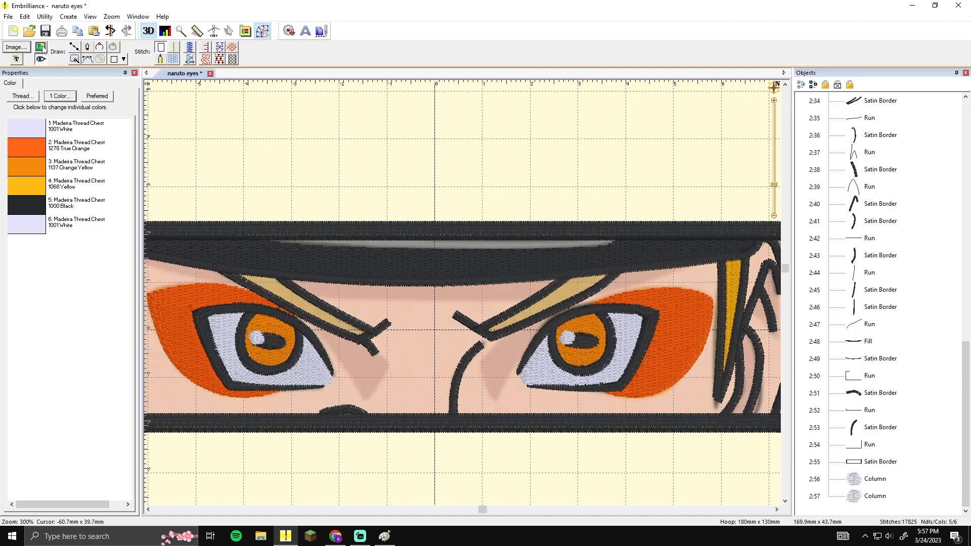
pyautogui.click(42, 47)
# Draw a closed outline between the left eye's two black brow lines up to the black band and make it a fill
pyautogui.scroll(-2, 483, 197)
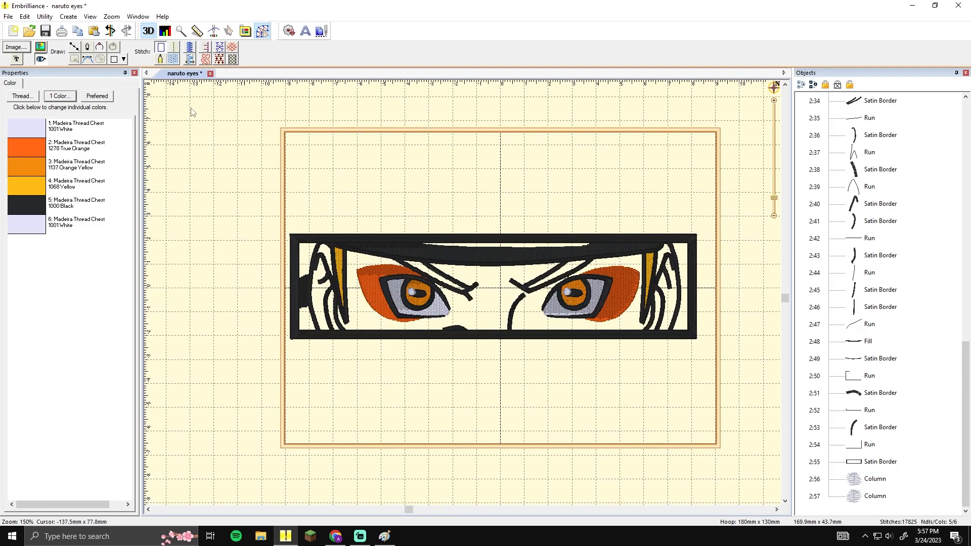
pyautogui.scroll(4, 503, 184)
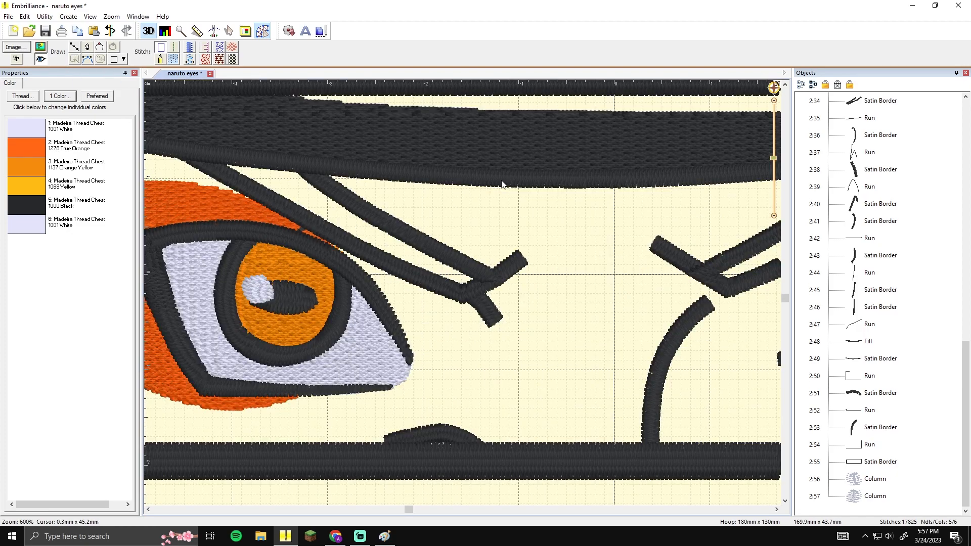
pyautogui.click(74, 46)
pyautogui.click(183, 148)
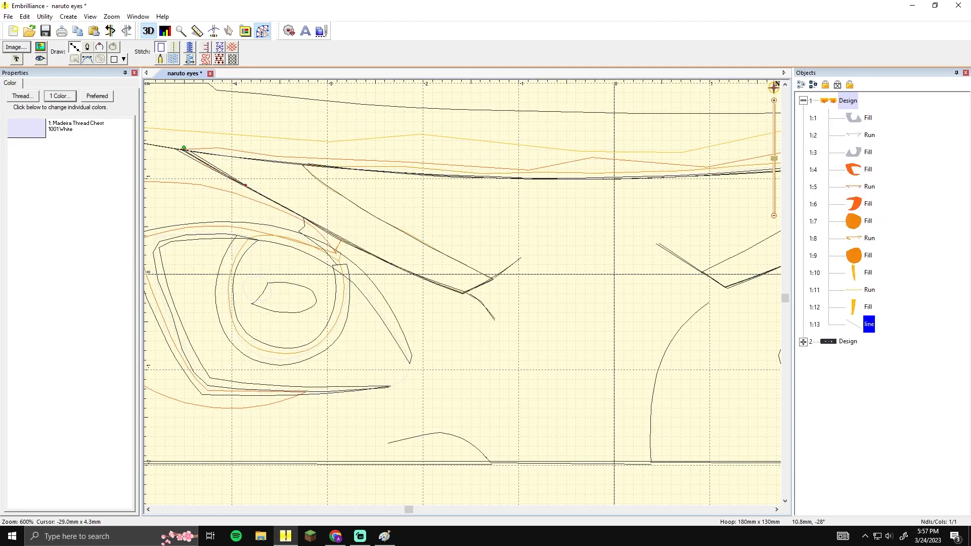
pyautogui.click(495, 279)
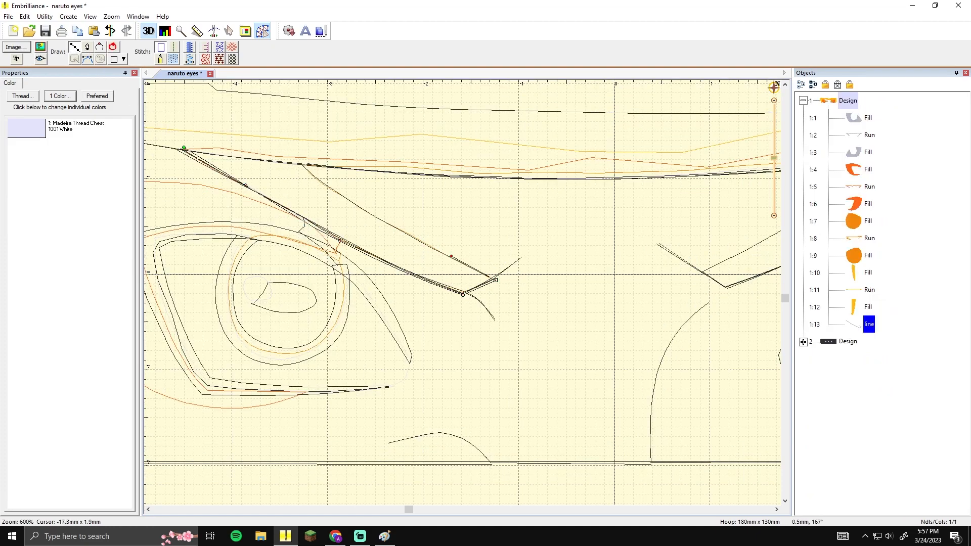
pyautogui.click(368, 213)
pyautogui.click(304, 163)
pyautogui.click(184, 148)
pyautogui.click(173, 59)
# Draw a closed outline between the right eye's two black brow lines up to the black band and make it a fill
pyautogui.moveTo(611, 234); pyautogui.dragTo(281, 257)
pyautogui.click(40, 59)
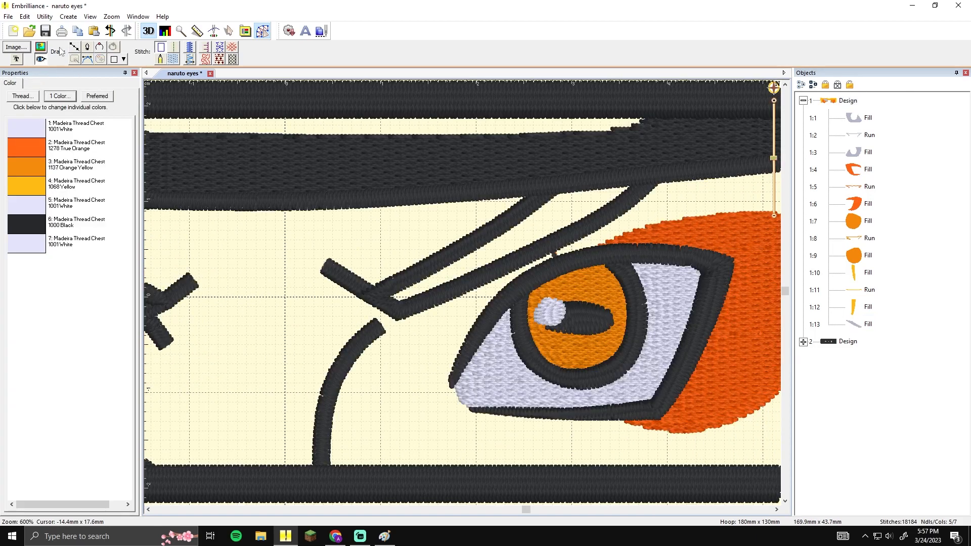
pyautogui.click(74, 47)
pyautogui.click(373, 296)
pyautogui.rightClick(460, 287)
pyautogui.rightClick(552, 242)
pyautogui.rightClick(663, 168)
pyautogui.click(558, 181)
pyautogui.rightClick(529, 205)
pyautogui.rightClick(473, 243)
pyautogui.click(373, 295)
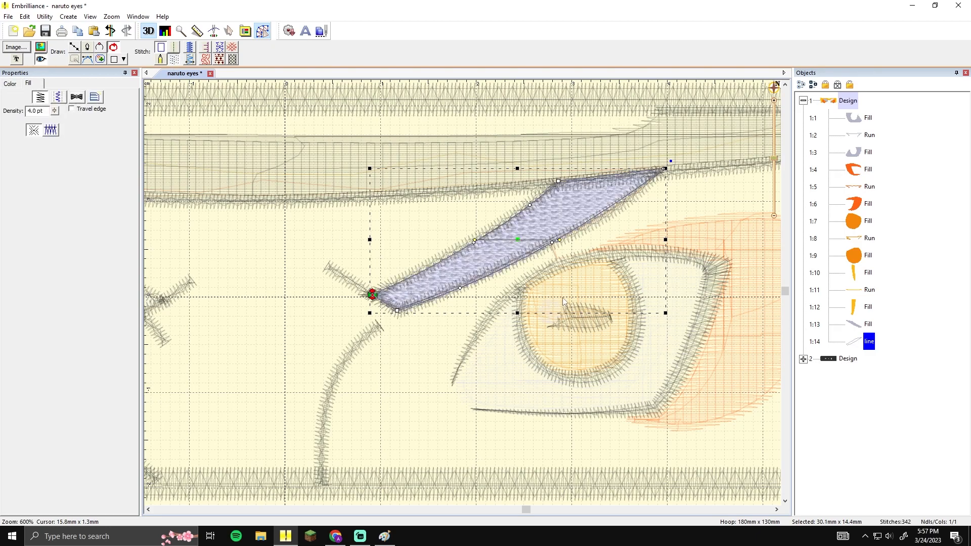
# Set the thread colour of both new diagonal strand fills to Madeira Thread Chest 1068 Yellow
pyautogui.click(10, 84)
pyautogui.click(23, 96)
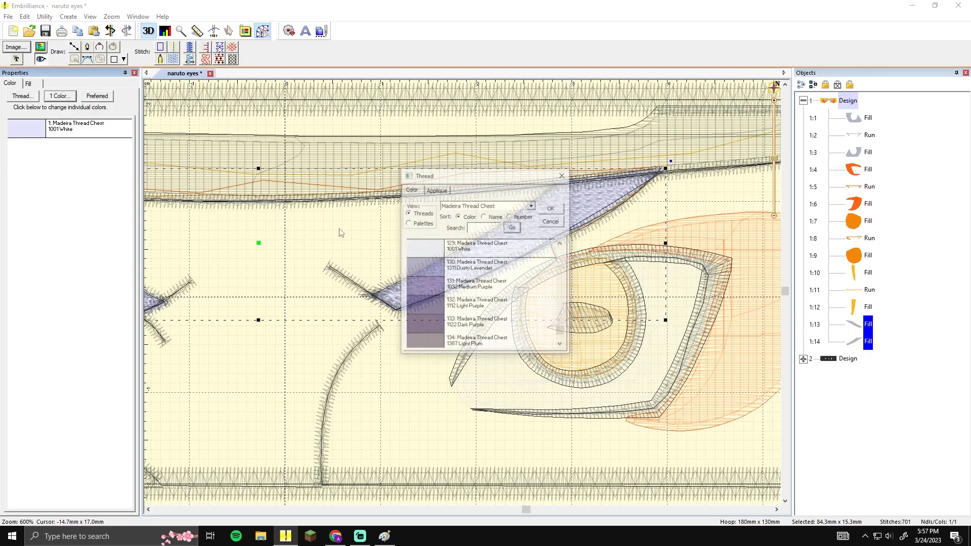
pyautogui.click(470, 227)
pyautogui.write('68')
pyautogui.click(516, 228)
pyautogui.click(551, 208)
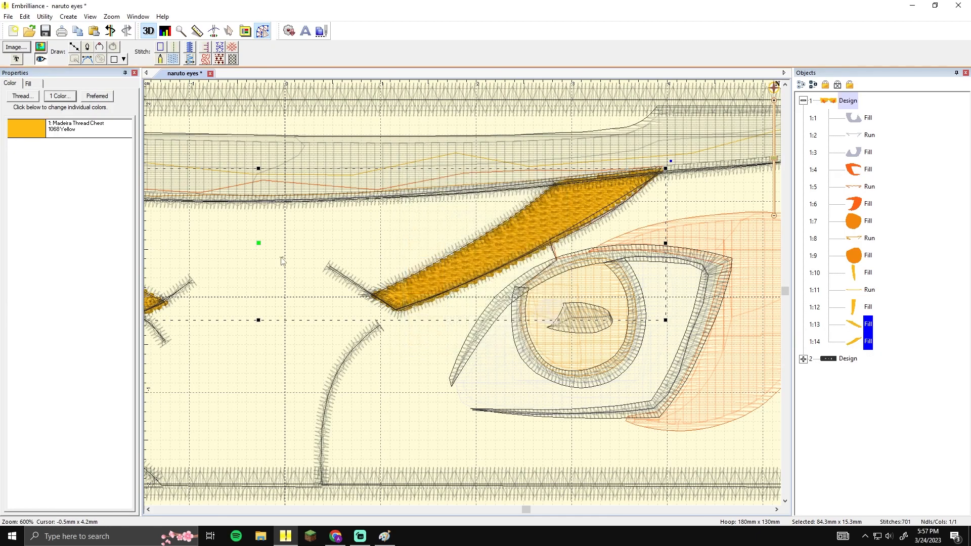
# Check the yellow diagonal strands against the reference image across the whole design
pyautogui.click(282, 261)
pyautogui.scroll(-5, 438, 244)
pyautogui.scroll(-1, 413, 239)
pyautogui.scroll(1, 413, 238)
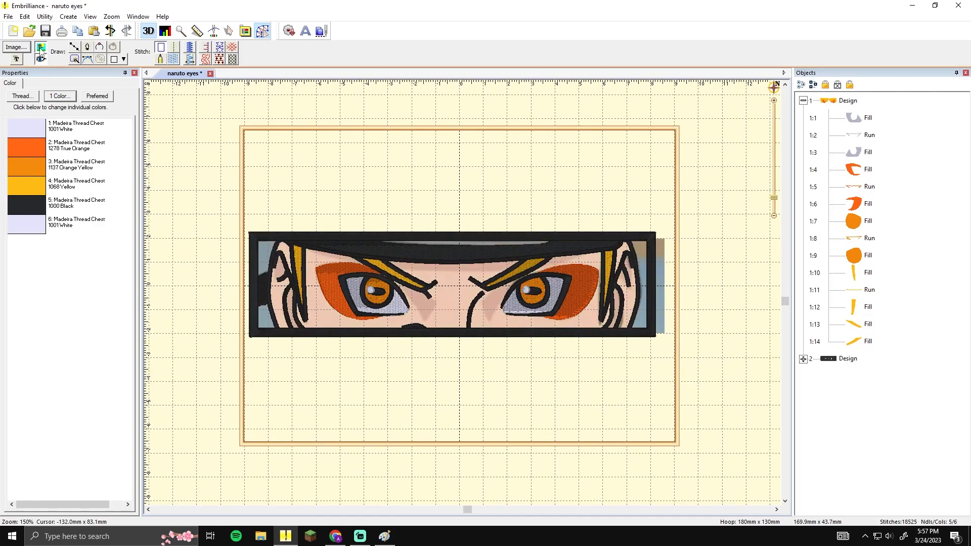
pyautogui.scroll(-1, 445, 193)
pyautogui.scroll(1, 484, 198)
pyautogui.scroll(-1, 484, 198)
pyautogui.scroll(1, 484, 198)
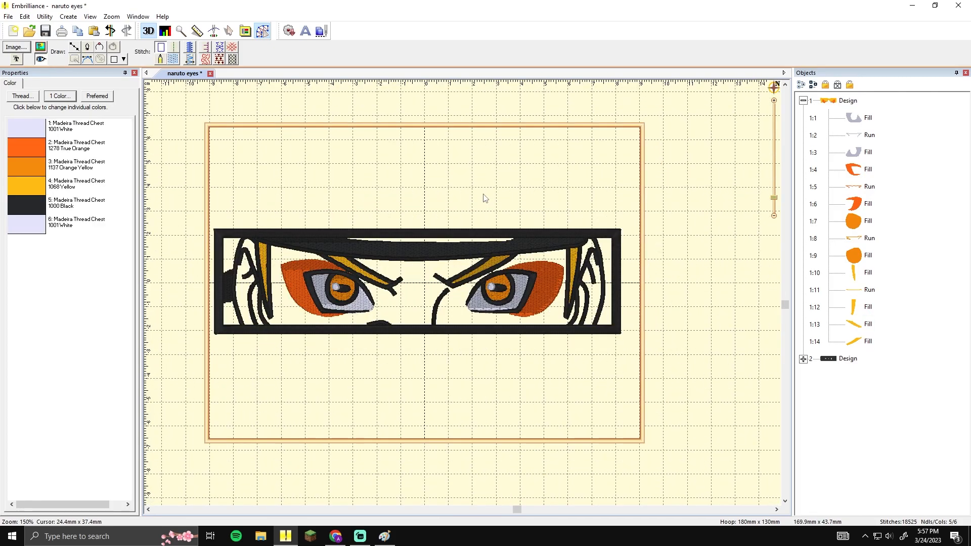
# Delete the yellow travel run that links the left and right outer hair strands
pyautogui.scroll(3, 505, 210)
pyautogui.scroll(-1, 494, 212)
pyautogui.click(857, 273)
pyautogui.moveTo(312, 216); pyautogui.dragTo(451, 265)
pyautogui.click(856, 291)
pyautogui.press('Delete')
# Draw a yellow travel run from the left outer strand's top through the black band to the left diagonal strand's outer upper corner
pyautogui.click(856, 275)
pyautogui.scroll(1, 451, 265)
pyautogui.click(75, 47)
pyautogui.press('Escape')
pyautogui.click(273, 205)
pyautogui.click(98, 62)
pyautogui.click(297, 175)
pyautogui.click(364, 180)
pyautogui.click(431, 196)
pyautogui.click(490, 216)
pyautogui.press('Return')
pyautogui.click(173, 49)
# Move the left diagonal strand fill's end point to its inner upper corner beneath the black band
pyautogui.moveTo(563, 247); pyautogui.dragTo(286, 213)
pyautogui.click(287, 213)
pyautogui.moveTo(215, 187)
pyautogui.mouseDown()
pyautogui.moveTo(359, 220)
pyautogui.moveTo(347, 184)
pyautogui.mouseUp()
# Draw a yellow travel run along the black band from the left diagonal strand to the right diagonal strand's inner upper corner
pyautogui.click(75, 47)
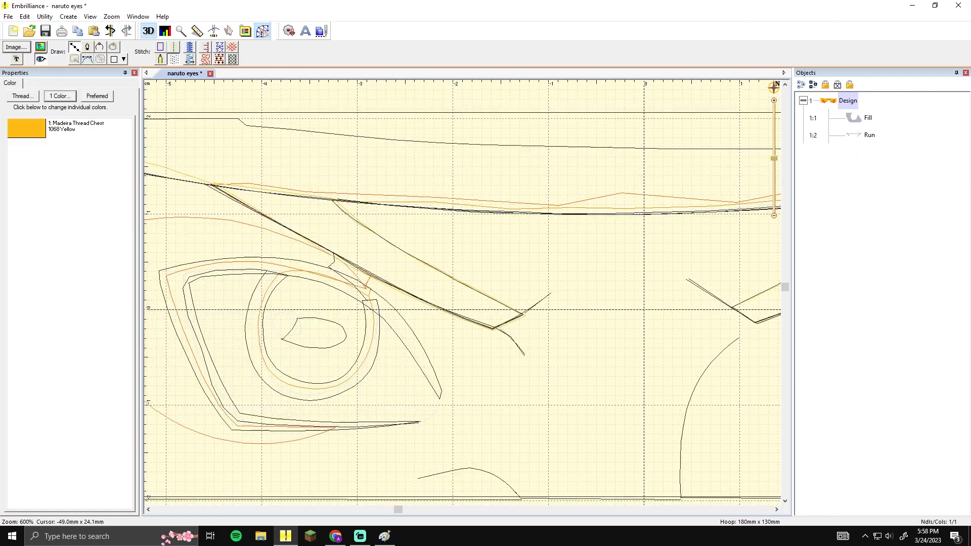
pyautogui.click(335, 200)
pyautogui.click(385, 194)
pyautogui.click(422, 202)
pyautogui.click(496, 206)
pyautogui.moveTo(544, 199); pyautogui.dragTo(320, 198)
pyautogui.click(416, 204)
pyautogui.click(496, 201)
pyautogui.click(594, 198)
pyautogui.moveTo(684, 183); pyautogui.dragTo(458, 239)
pyautogui.click(469, 246)
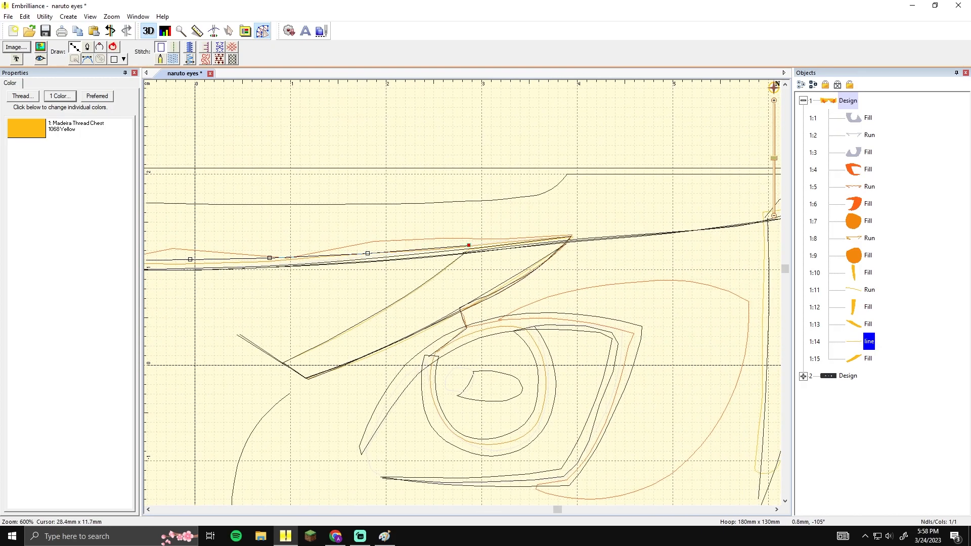
pyautogui.press('Return')
pyautogui.click(173, 47)
# Move the right diagonal strand fill's start point to its inner upper corner and its end point to the outer upper corner
pyautogui.click(478, 268)
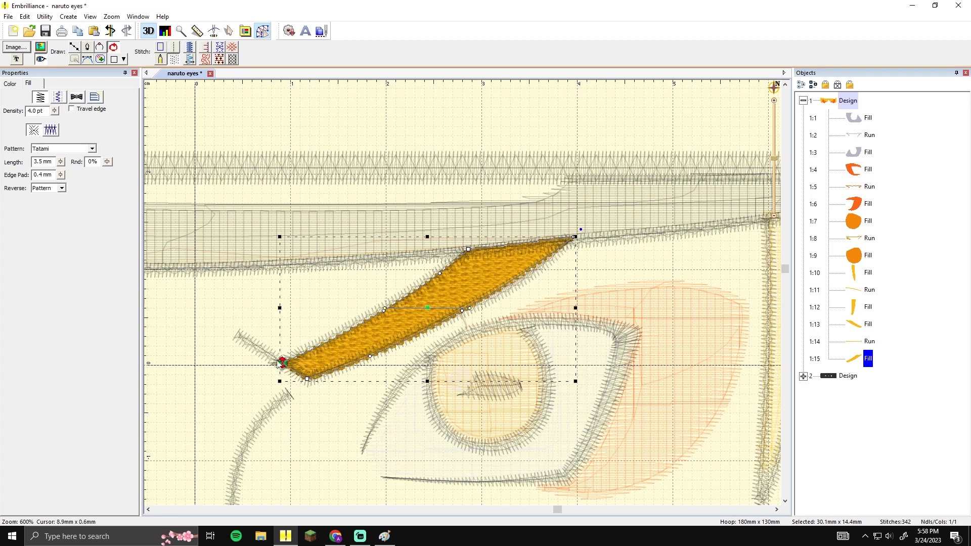
pyautogui.moveTo(284, 372); pyautogui.dragTo(469, 249)
pyautogui.moveTo(283, 360)
pyautogui.mouseDown()
pyautogui.moveTo(618, 242)
pyautogui.moveTo(658, 211)
pyautogui.mouseUp()
pyautogui.moveTo(652, 269); pyautogui.dragTo(458, 308)
# Draw a yellow travel run beneath the black band from the right diagonal strand's outer corner to the right outer strand's top
pyautogui.click(74, 48)
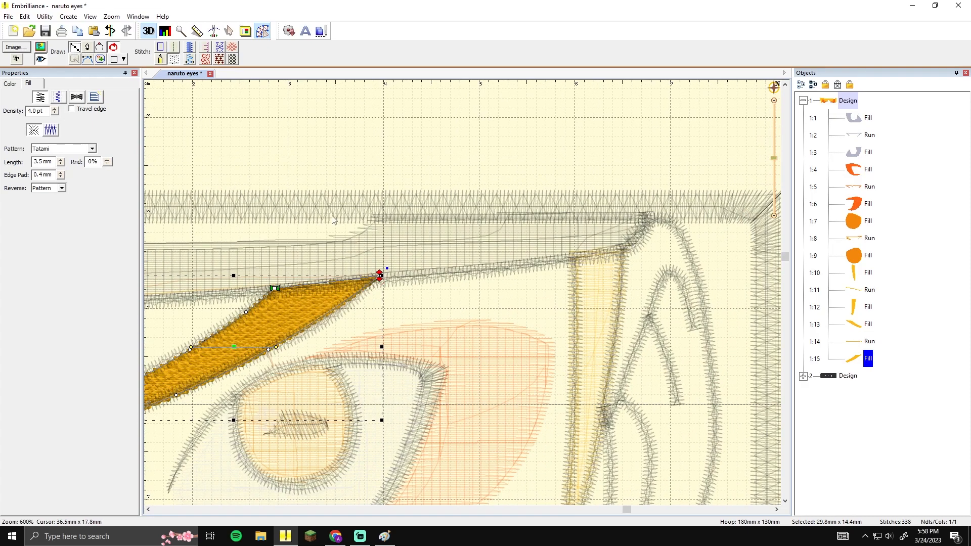
pyautogui.click(77, 50)
pyautogui.click(375, 275)
pyautogui.click(423, 271)
pyautogui.click(494, 263)
pyautogui.click(548, 257)
pyautogui.doubleClick(570, 253)
pyautogui.click(575, 254)
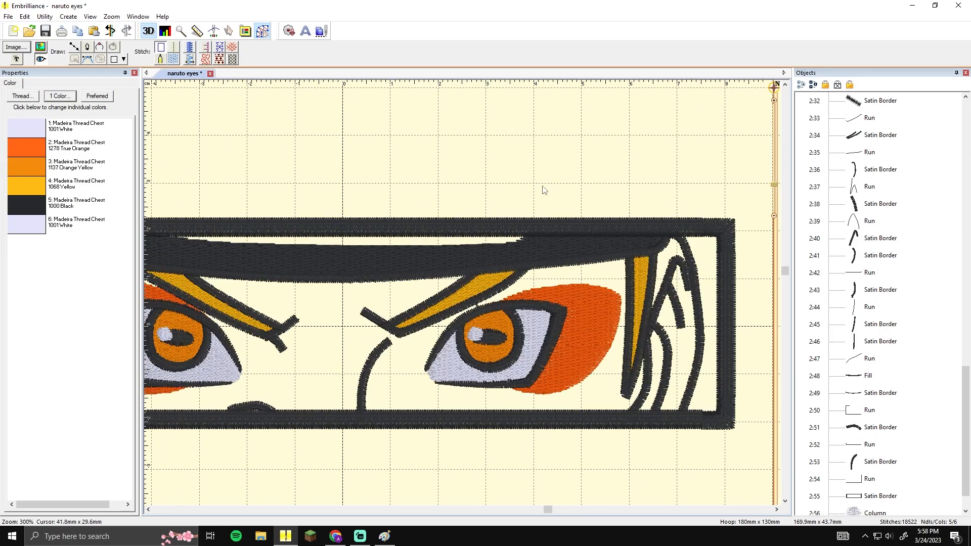
# Review the whole design for leftover jump stitches between the yellow strands
pyautogui.scroll(-3, 538, 194)
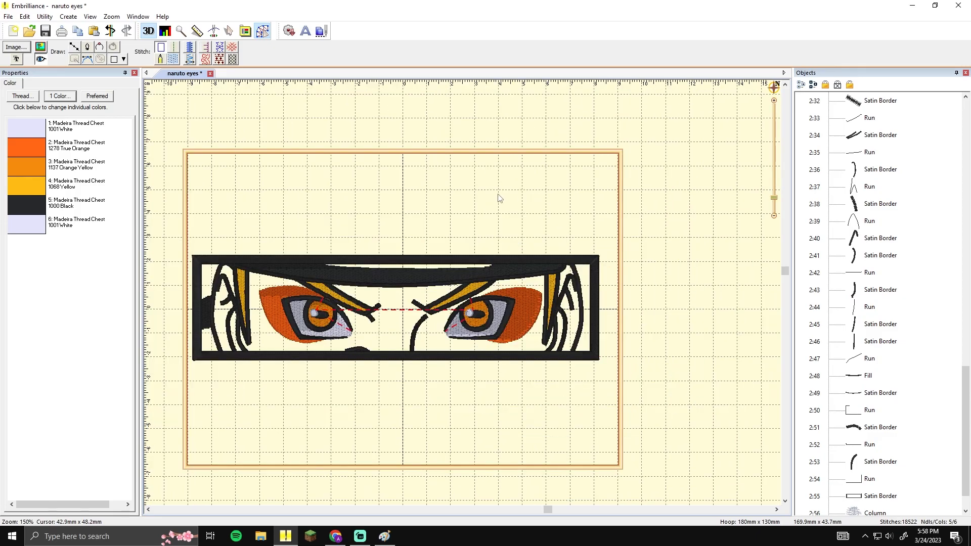
pyautogui.scroll(3, 510, 196)
pyautogui.moveTo(487, 207); pyautogui.dragTo(521, 194)
pyautogui.scroll(-3, 520, 194)
pyautogui.scroll(2, 505, 202)
pyautogui.scroll(-2, 550, 169)
pyautogui.scroll(2, 542, 189)
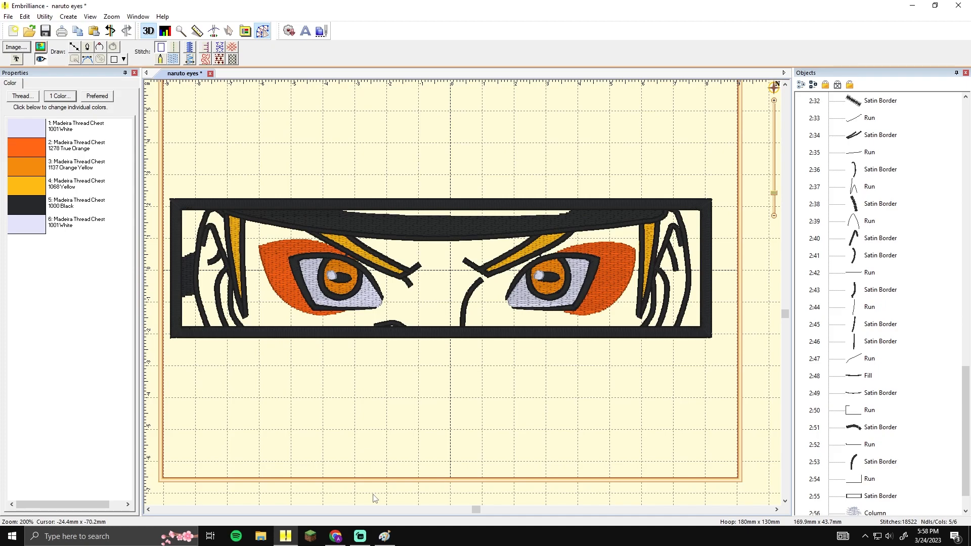
# Check the left half of the design up close, collapse the object groups and save the design
pyautogui.scroll(4, 324, 284)
pyautogui.click(471, 285)
pyautogui.moveTo(472, 283); pyautogui.dragTo(458, 362)
pyautogui.click(570, 368)
pyautogui.scroll(-3, 561, 369)
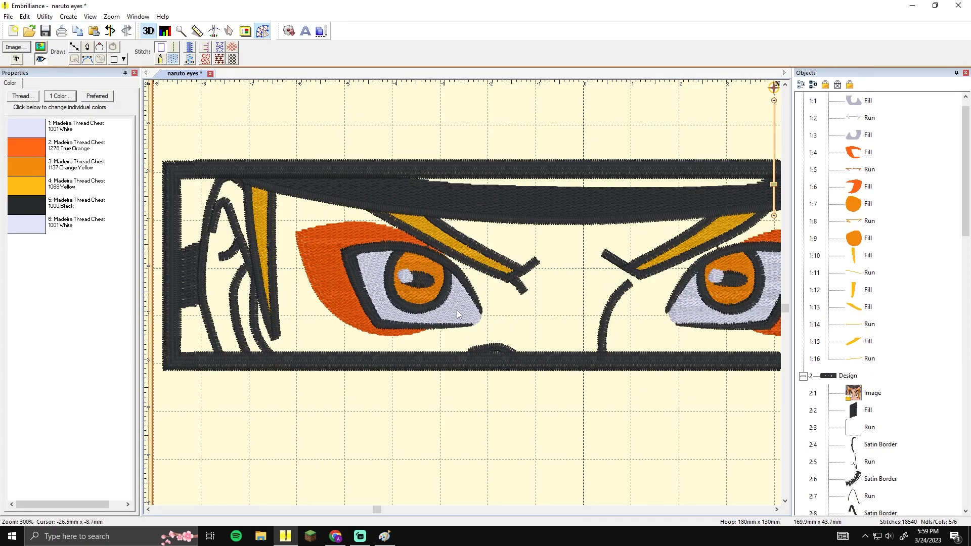
pyautogui.moveTo(527, 323); pyautogui.dragTo(436, 337)
pyautogui.scroll(-2, 509, 329)
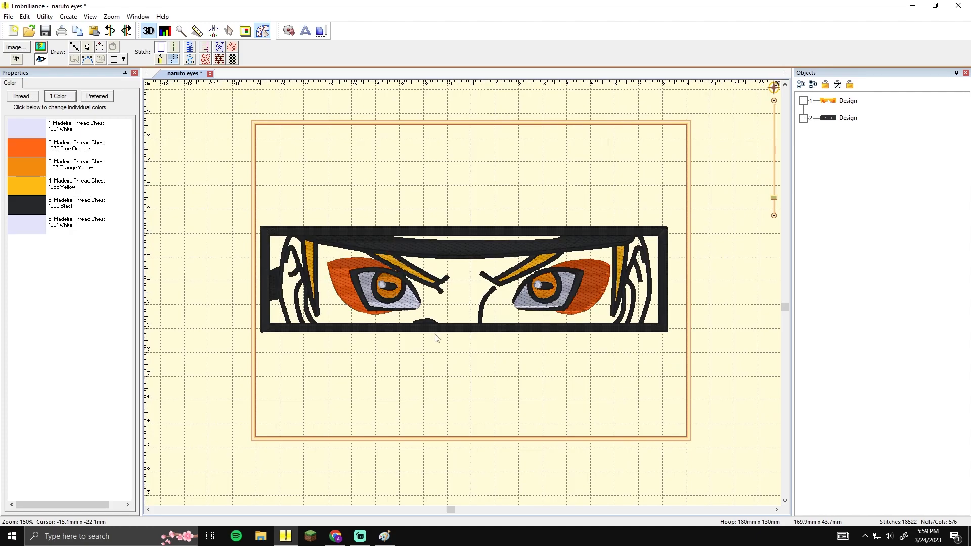
pyautogui.hotkey('ctrl', 's')
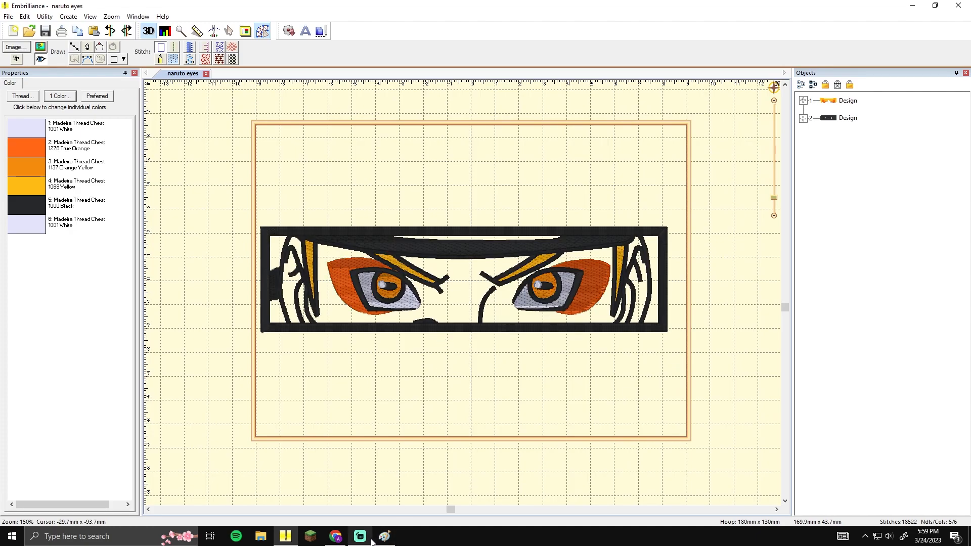